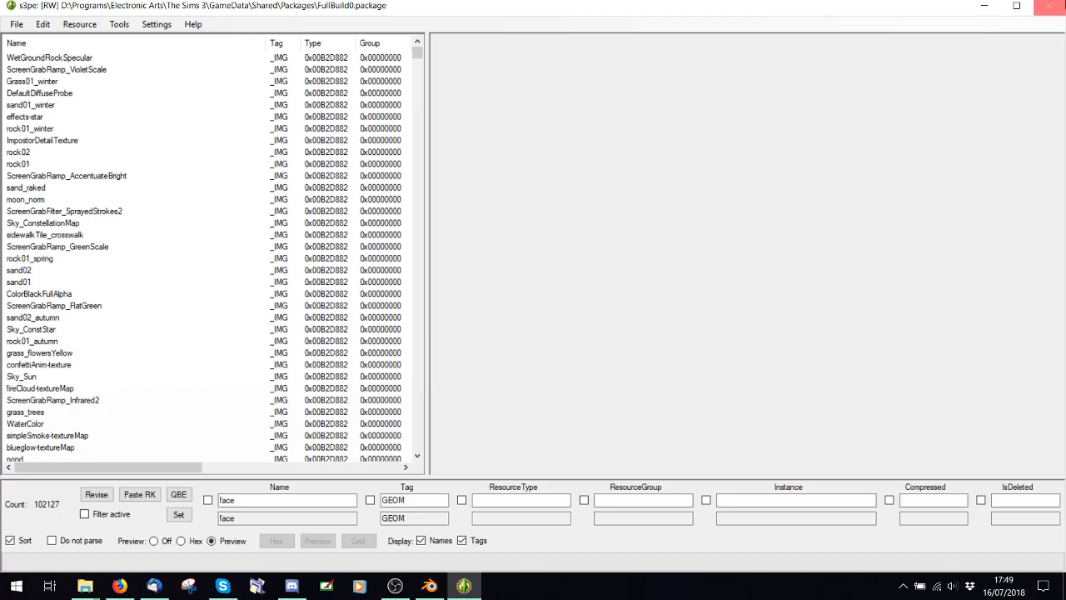
- Close the open package window and import the scalp mesh amscalp.obj into Blender as a Wavefront OBJ
{"action": "left_click", "coordinate": [1049, 6]}
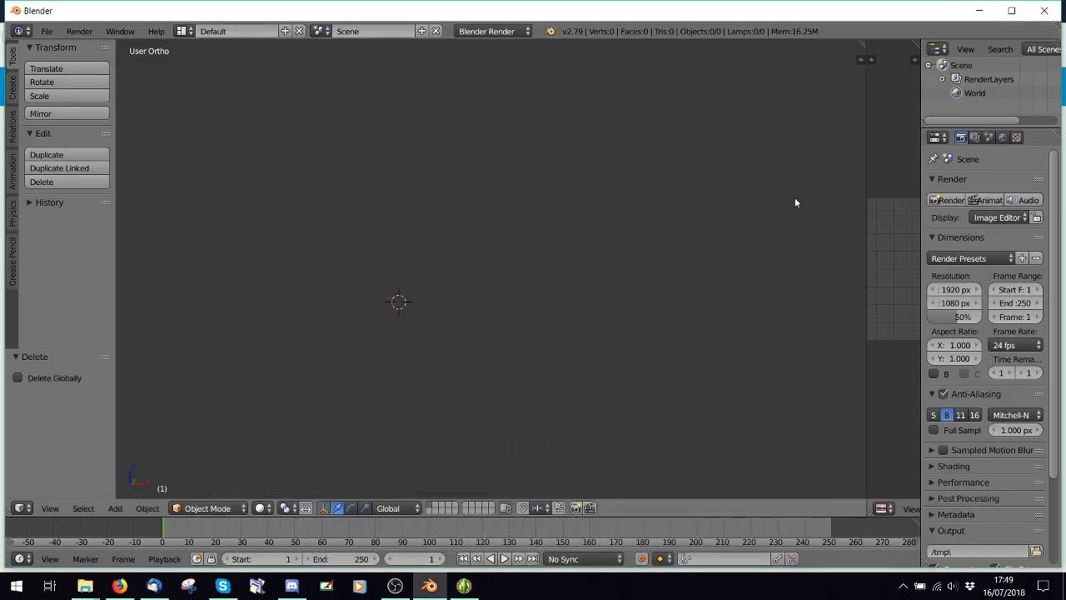
{"action": "left_click", "coordinate": [46, 31]}
{"action": "mouse_move", "coordinate": [166, 295]}
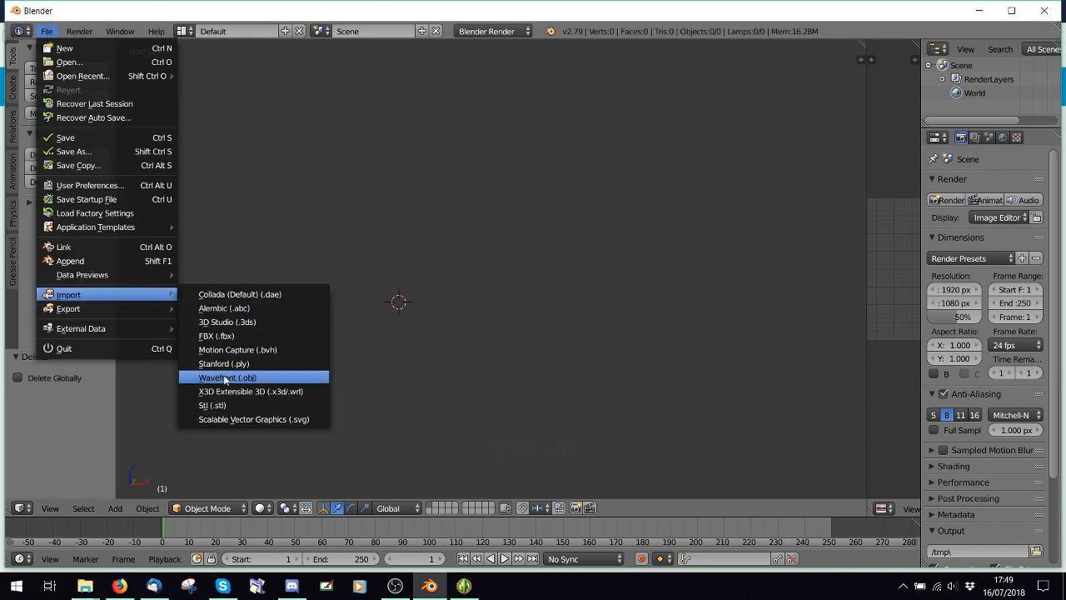
{"action": "left_click", "coordinate": [226, 378]}
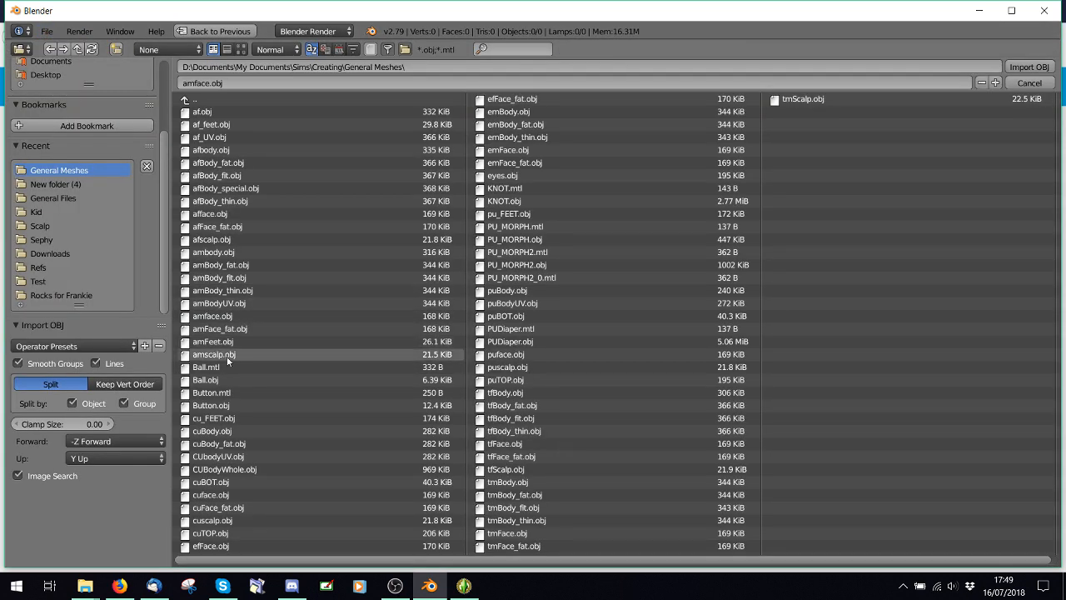
{"action": "double_click", "coordinate": [216, 355]}
- Import the matching face mesh amface.obj from the General Meshes folder as a Wavefront OBJ
{"action": "left_click", "coordinate": [47, 31]}
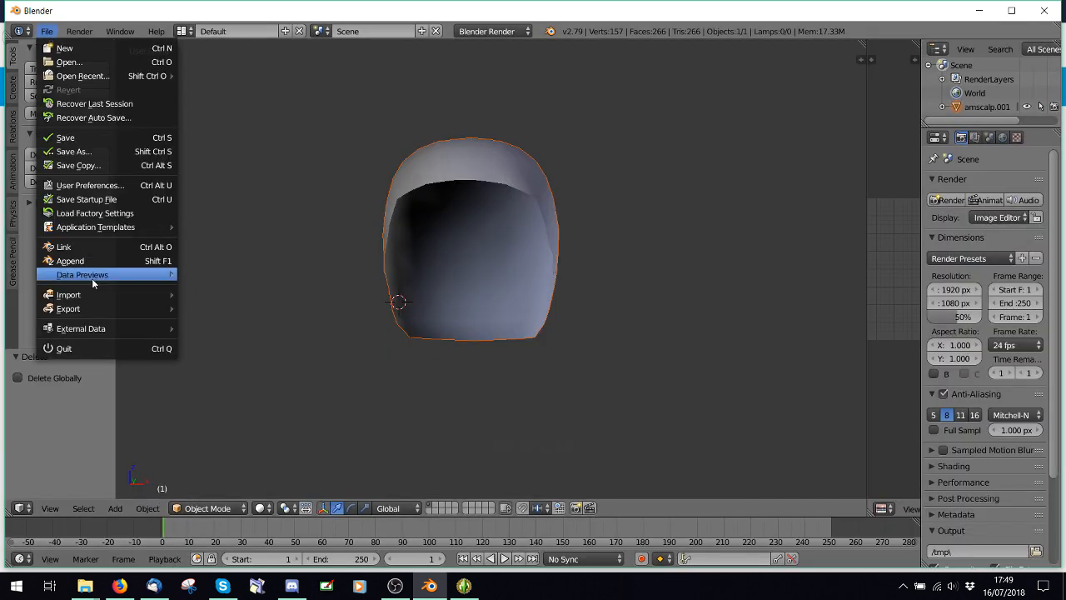
{"action": "mouse_move", "coordinate": [104, 294]}
{"action": "left_click", "coordinate": [233, 377]}
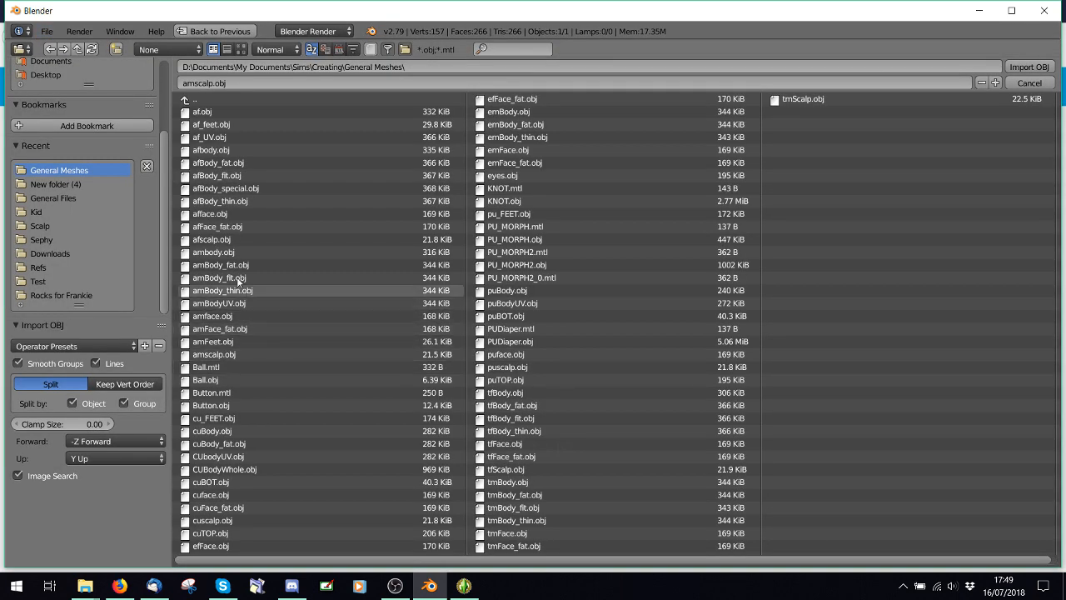
{"action": "double_click", "coordinate": [214, 315]}
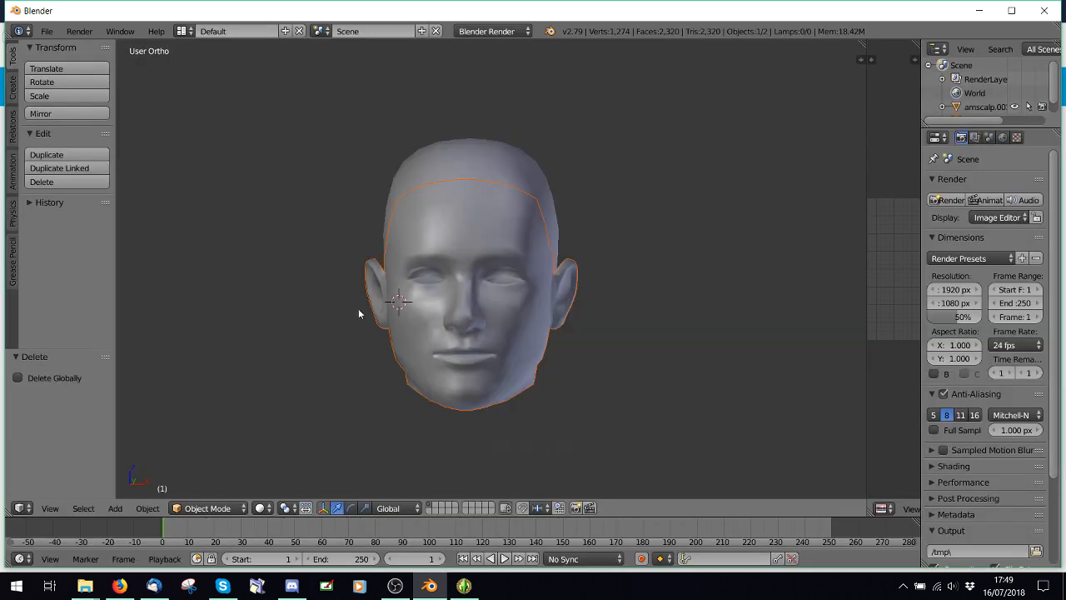
- Put the face mesh into Edit Mode and select single vertices on the forehead
{"action": "key", "text": "Delete"}
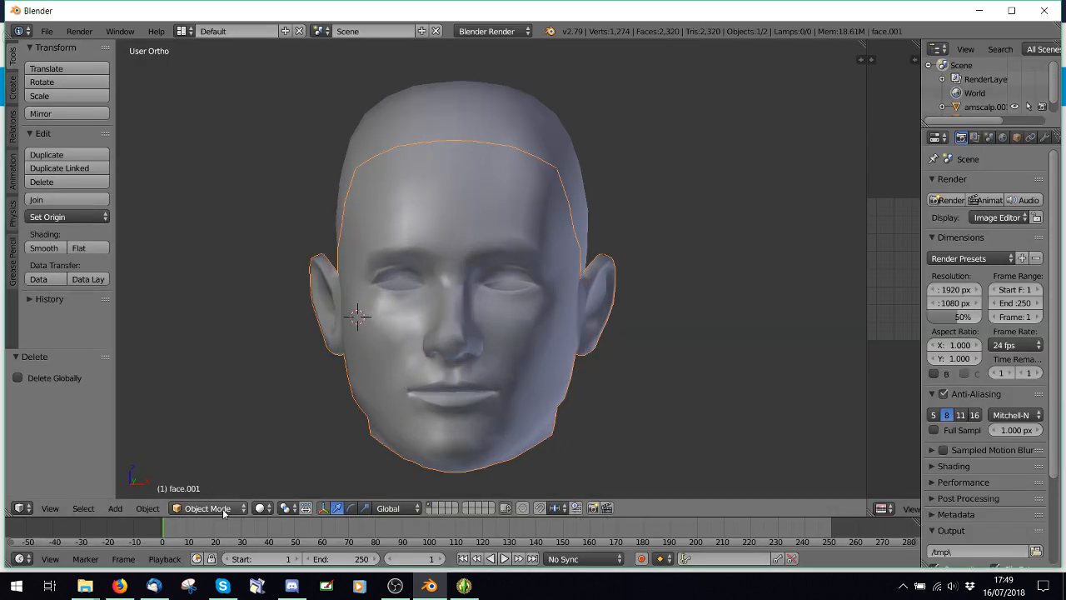
{"action": "left_click", "coordinate": [208, 509]}
{"action": "left_click", "coordinate": [202, 473]}
{"action": "scroll", "coordinate": [439, 200], "scroll_direction": "up", "scroll_amount": 4}
{"action": "right_click", "coordinate": [486, 175]}
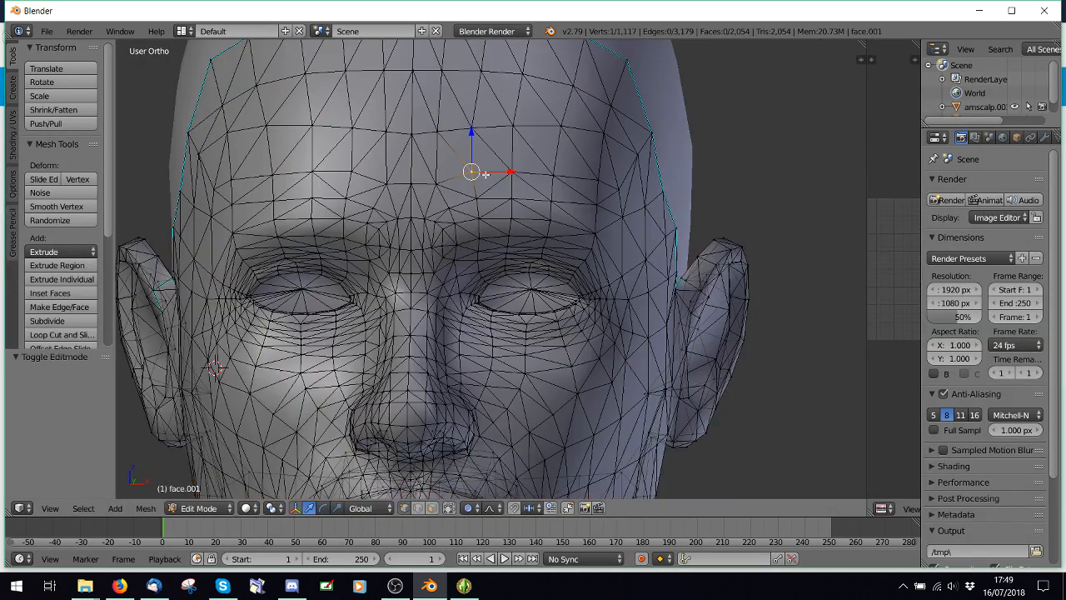
{"action": "right_click", "coordinate": [475, 121]}
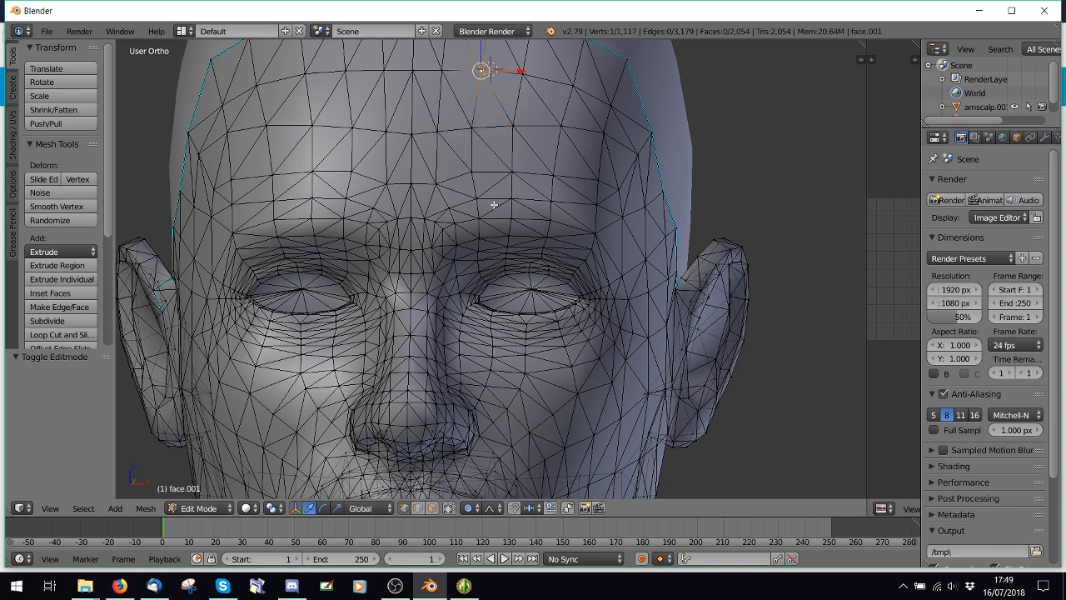
{"action": "scroll", "coordinate": [494, 207], "scroll_direction": "down", "scroll_amount": 5}
{"action": "scroll", "coordinate": [494, 207], "scroll_direction": "up", "scroll_amount": 2}
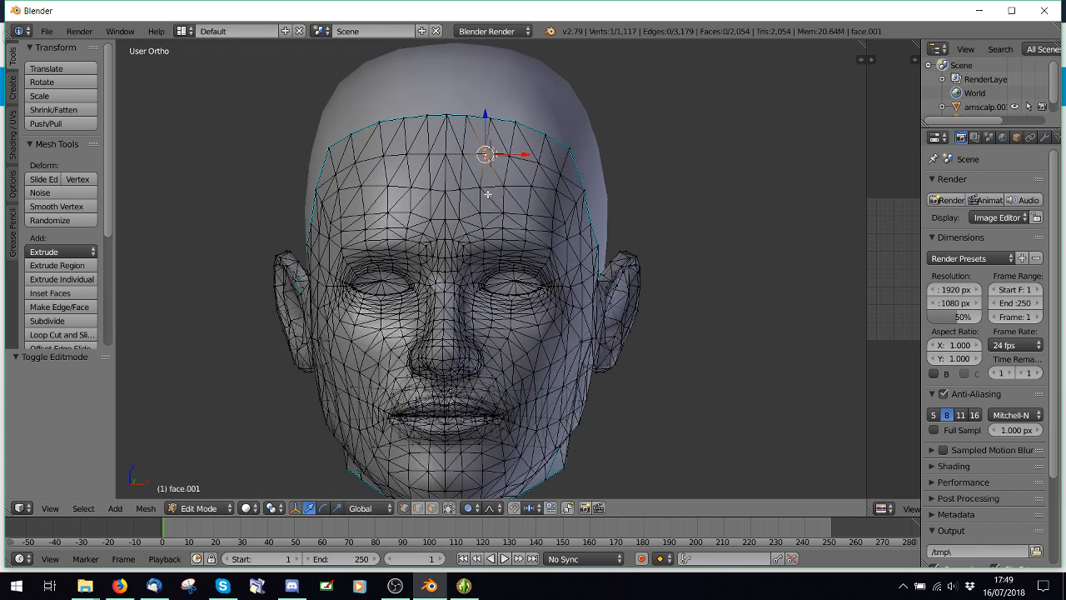
- Examine the face mesh's wireframe from the front and side, picking single vertices on the forehead and cheek
{"action": "middle_click_drag", "start_coordinate": [478, 208], "coordinate": [530, 234]}
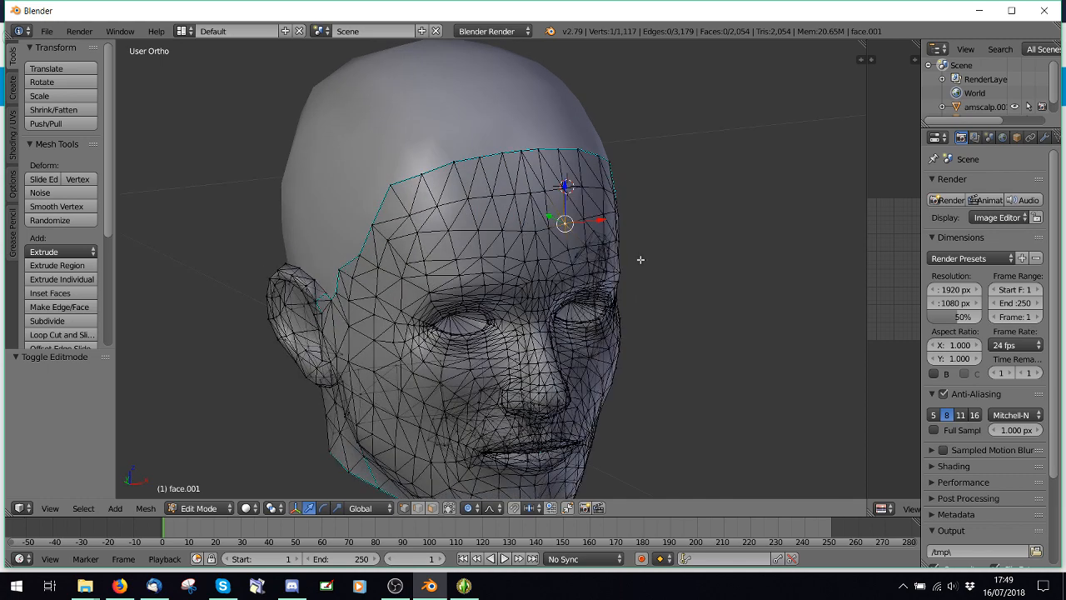
{"action": "middle_click_drag", "start_coordinate": [551, 219], "coordinate": [592, 250]}
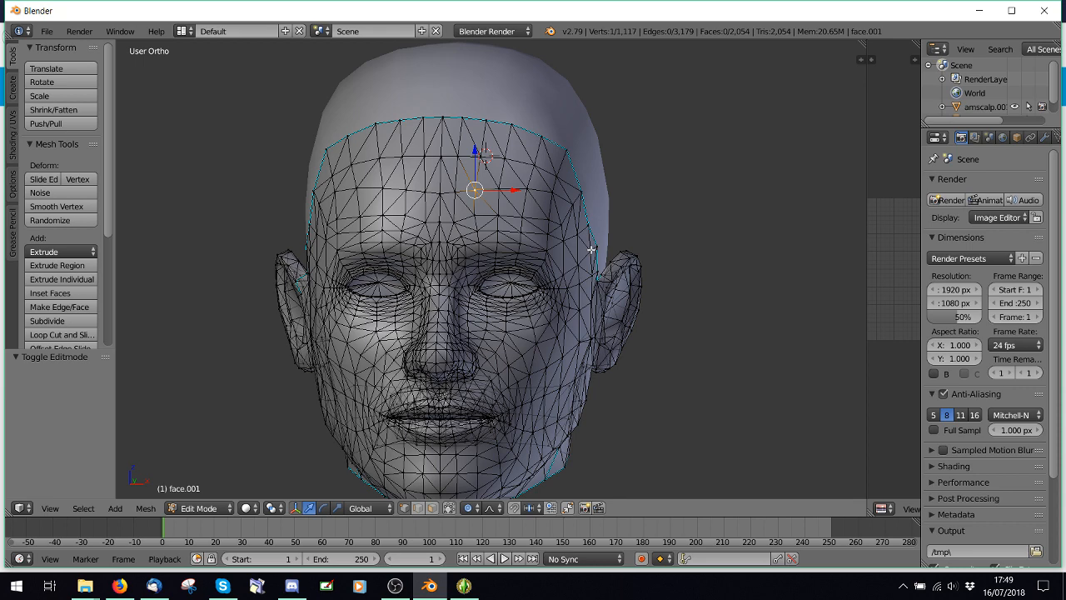
{"action": "left_click_drag", "start_coordinate": [527, 184], "coordinate": [549, 185]}
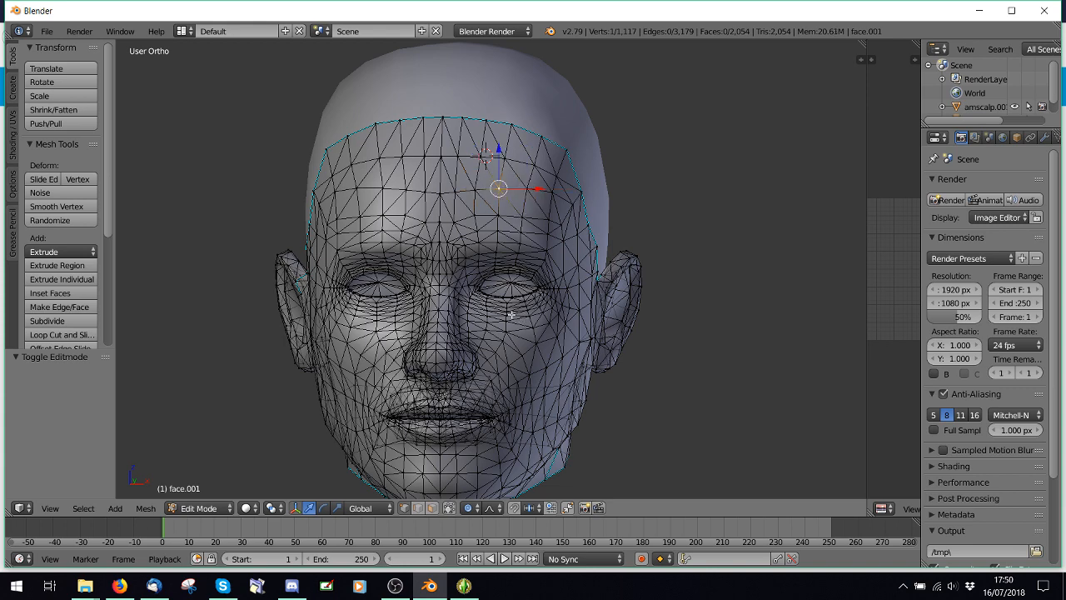
{"action": "middle_click_drag", "start_coordinate": [272, 307], "coordinate": [359, 307]}
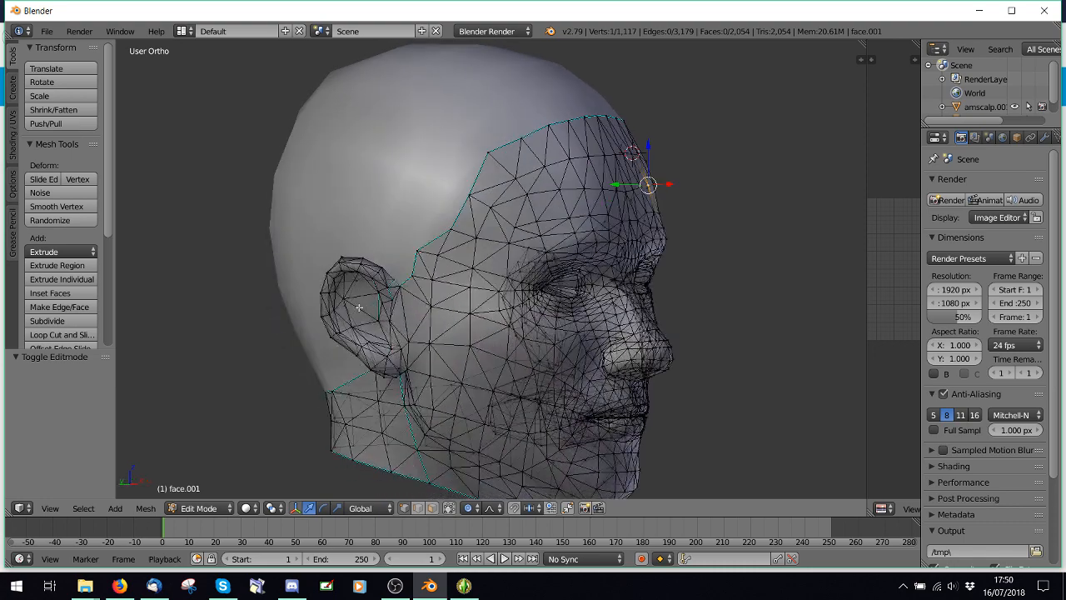
{"action": "middle_click_drag", "start_coordinate": [511, 315], "coordinate": [463, 283]}
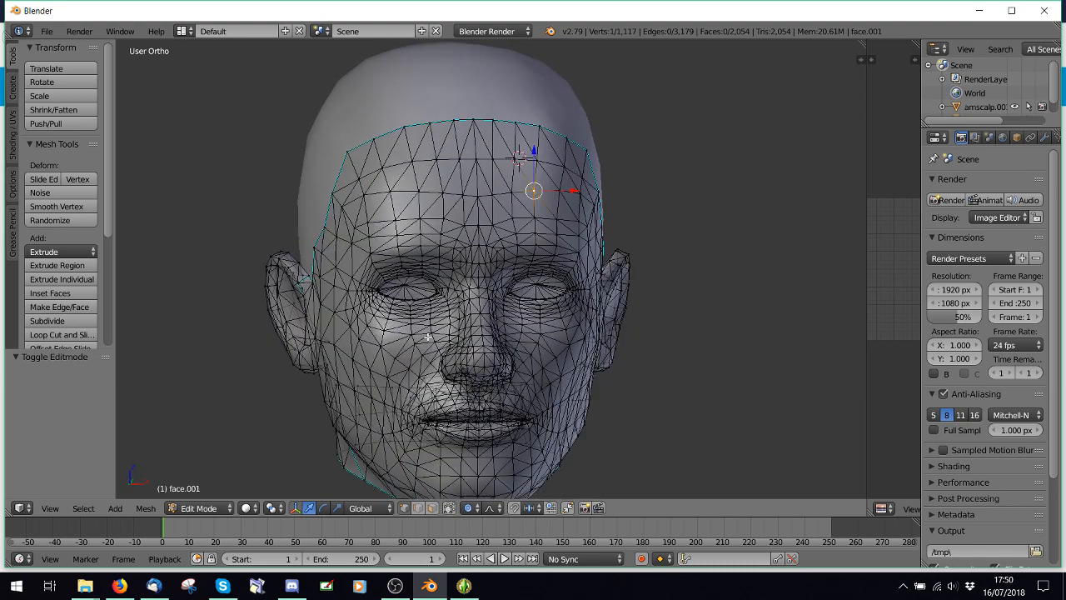
{"action": "right_click", "coordinate": [381, 343]}
{"action": "middle_click_drag", "start_coordinate": [372, 304], "coordinate": [507, 154]}
{"action": "middle_click_drag", "start_coordinate": [500, 205], "coordinate": [499, 209]}
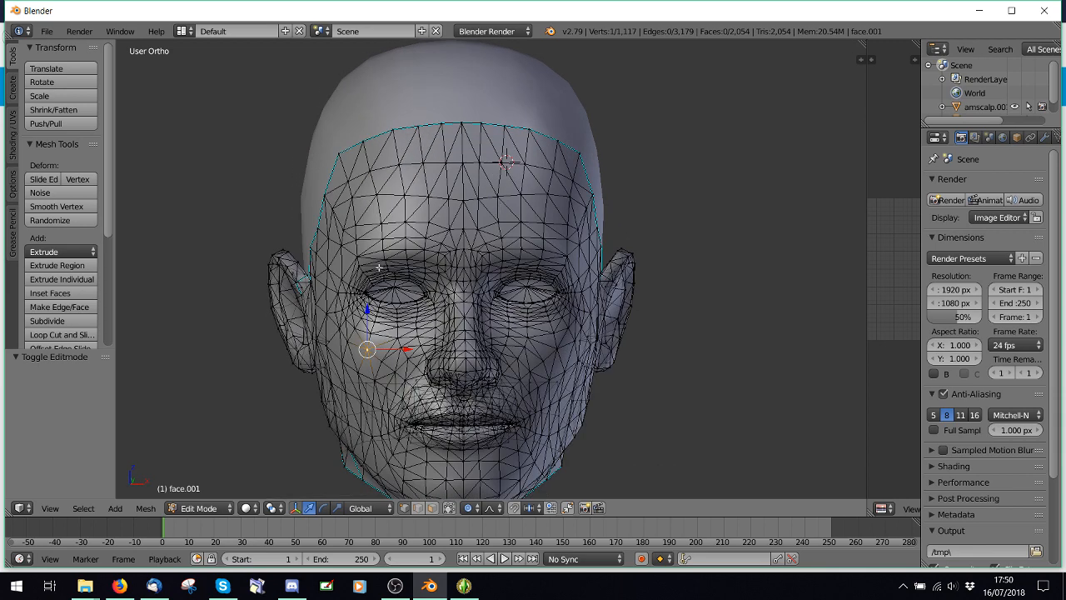
- Return the face mesh to Object Mode and deselect everything
{"action": "left_click", "coordinate": [199, 507]}
{"action": "left_click", "coordinate": [207, 492]}
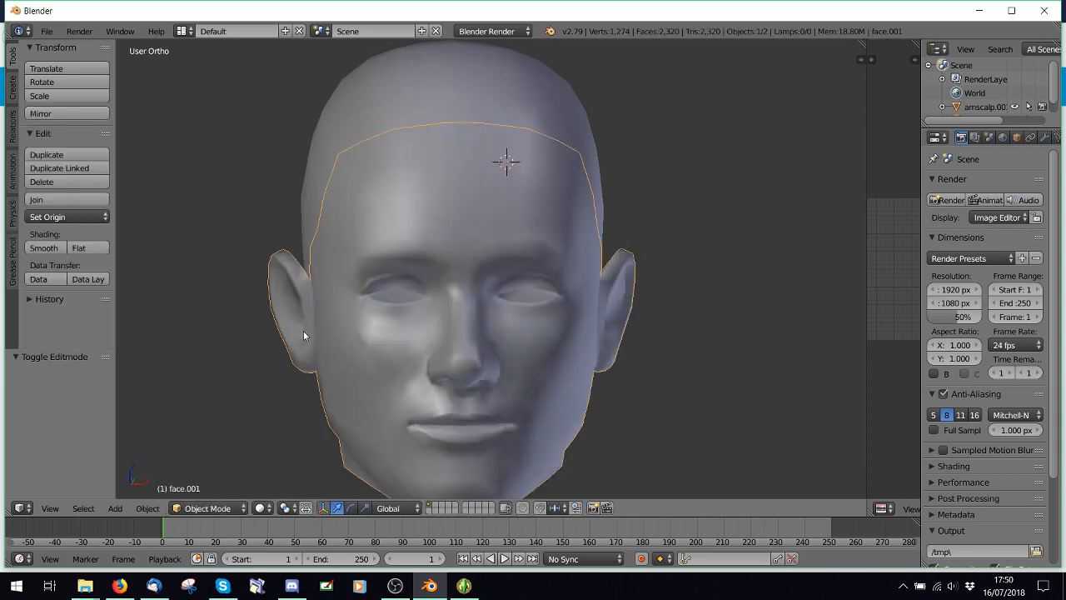
{"action": "left_click", "coordinate": [230, 351]}
{"action": "key", "text": "a"}
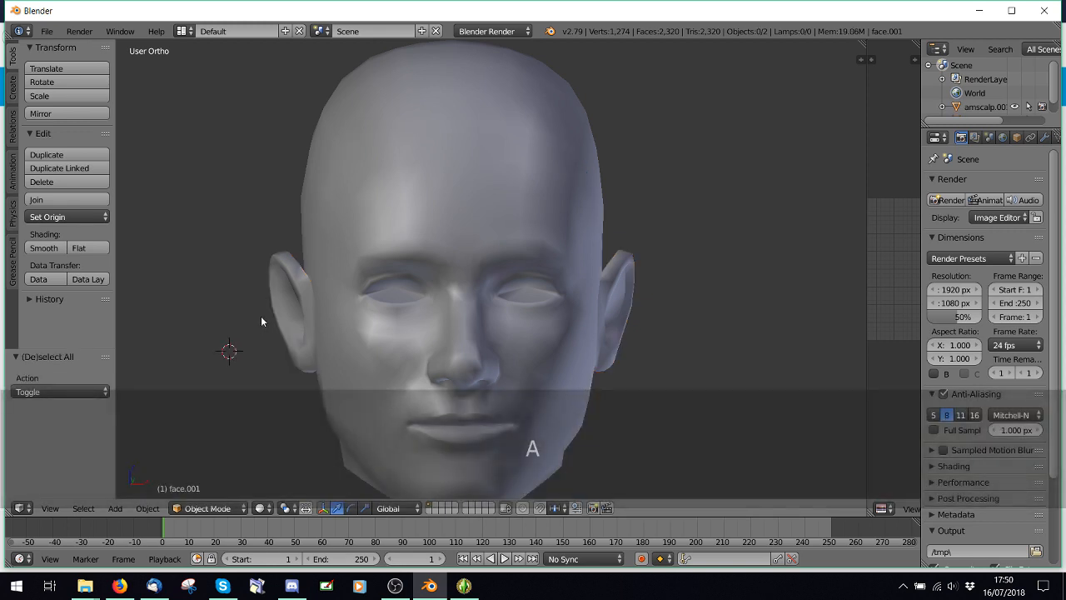
- Examine the combined face and scalp from several angles
{"action": "scroll", "coordinate": [274, 292], "scroll_direction": "down", "scroll_amount": 4}
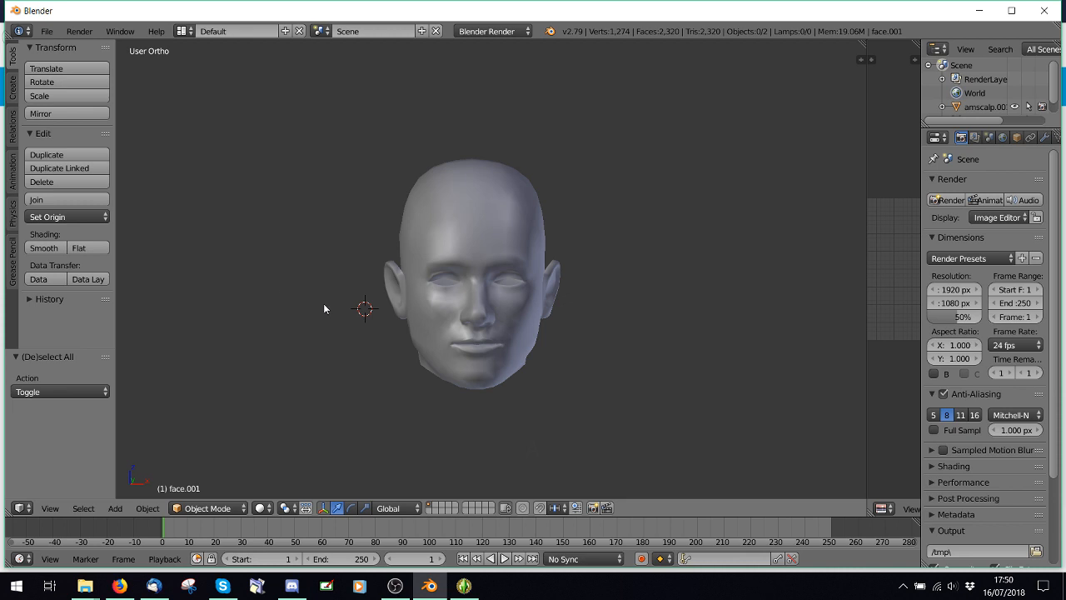
{"action": "middle_click_drag", "start_coordinate": [325, 302], "coordinate": [300, 292]}
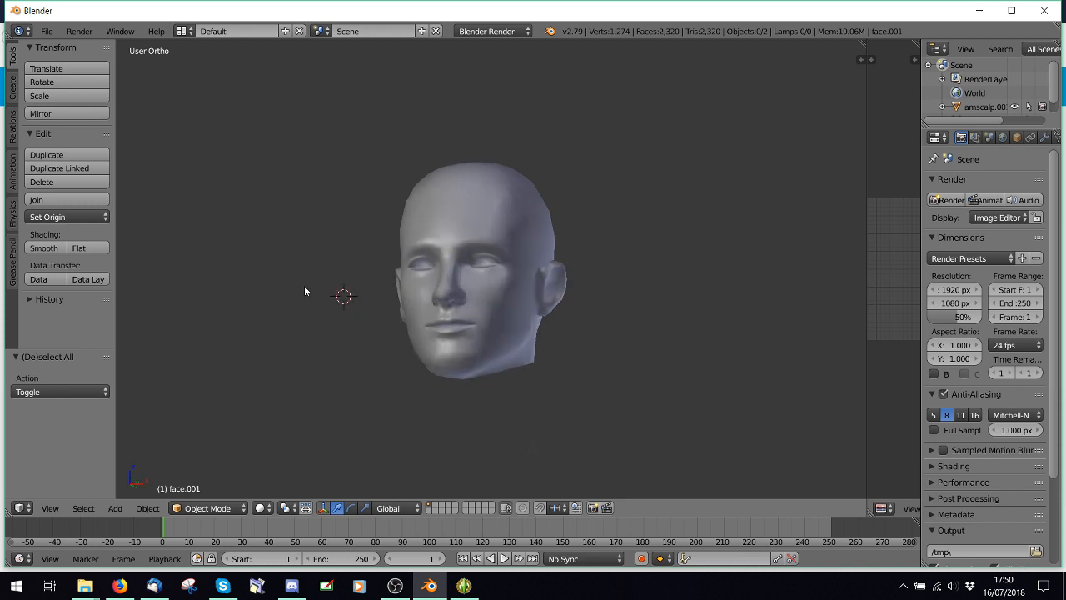
{"action": "middle_click_drag", "start_coordinate": [305, 290], "coordinate": [340, 318]}
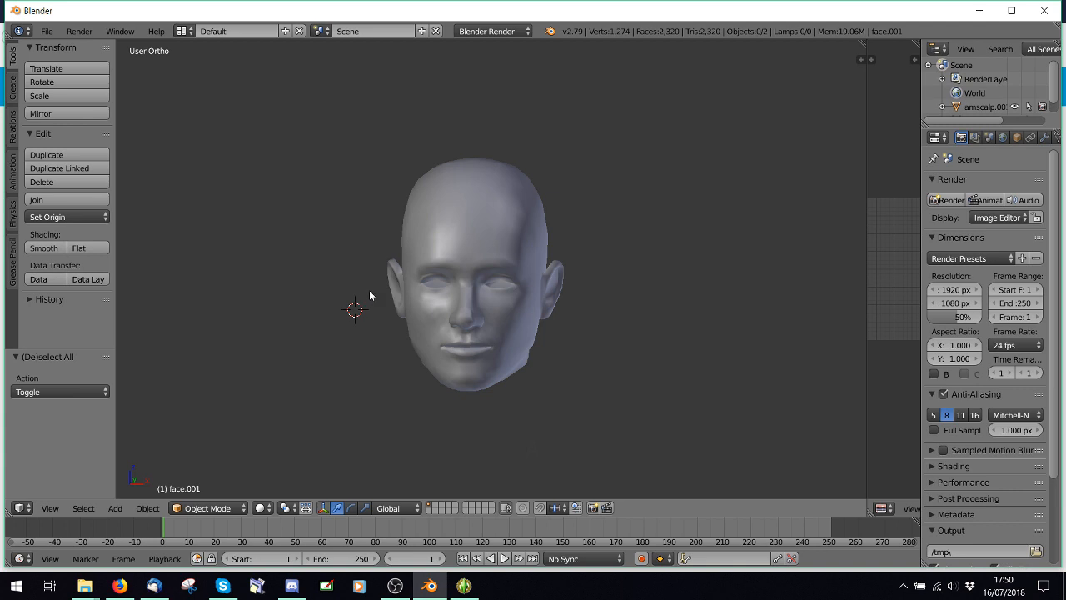
{"action": "scroll", "coordinate": [355, 336], "scroll_direction": "up", "scroll_amount": 1}
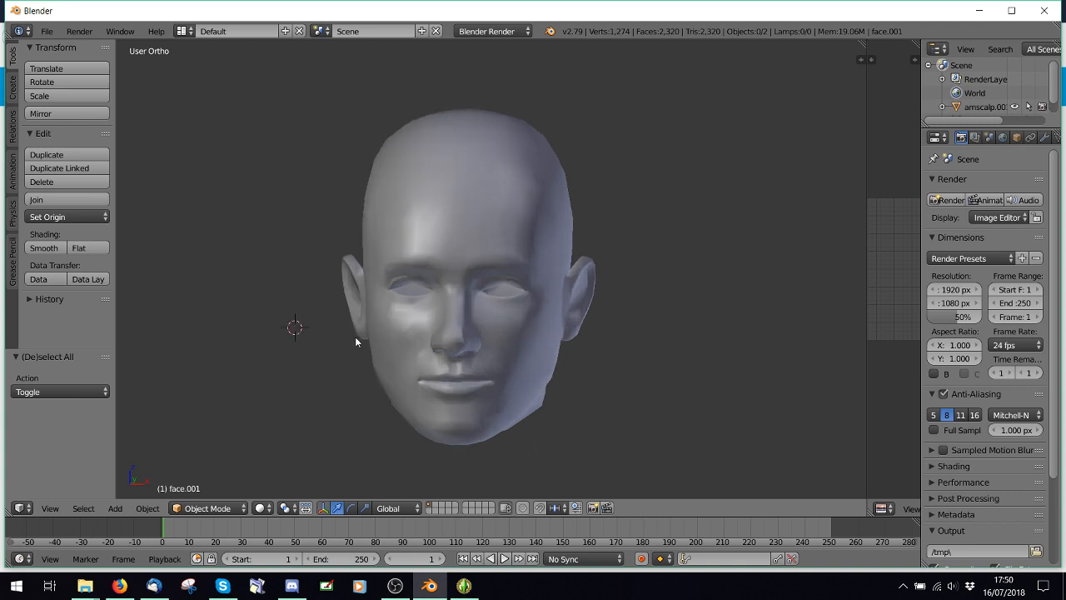
{"action": "middle_click_drag", "start_coordinate": [356, 345], "coordinate": [370, 416]}
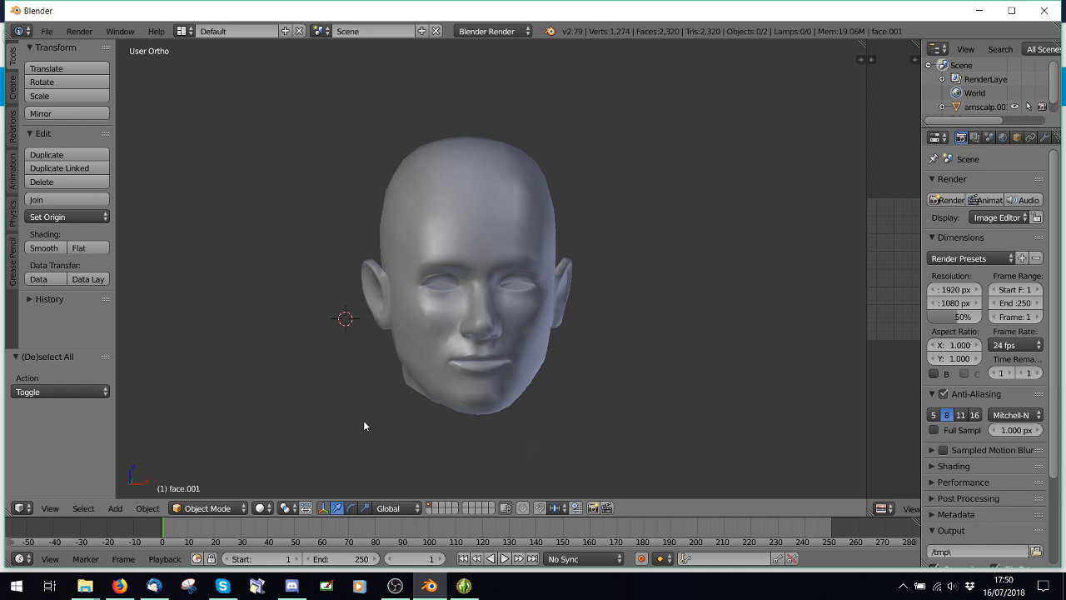
{"action": "middle_click_drag", "start_coordinate": [496, 315], "coordinate": [471, 317]}
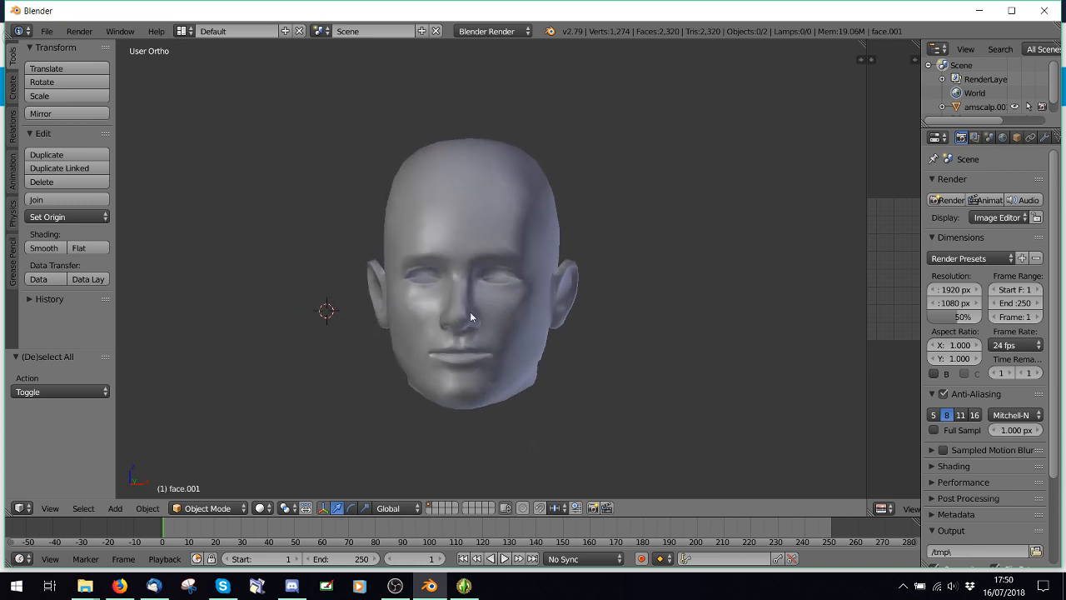
{"action": "middle_click_drag", "start_coordinate": [355, 361], "coordinate": [381, 361]}
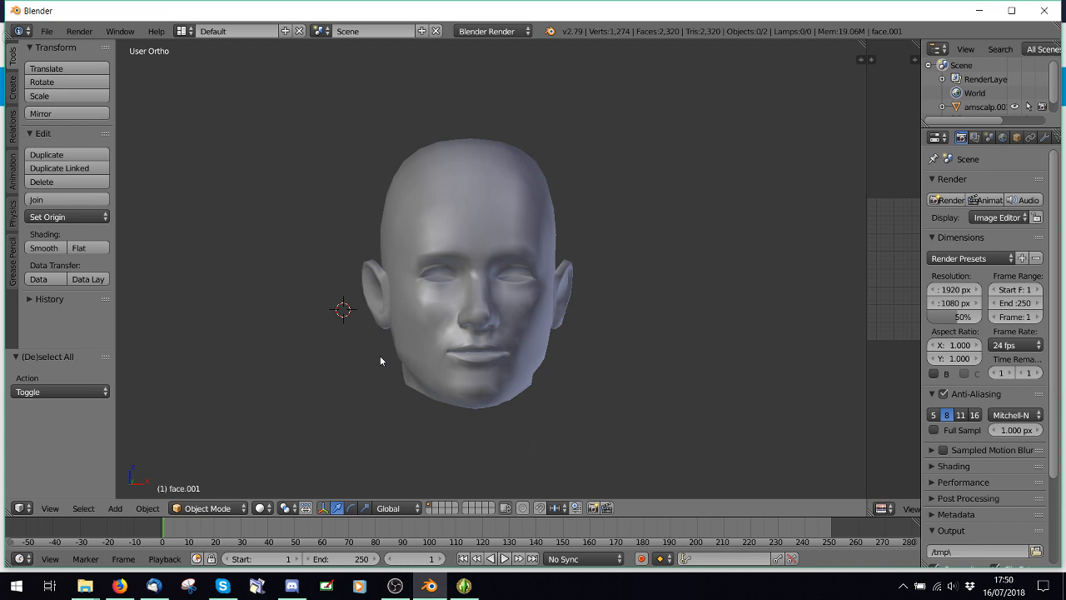
{"action": "middle_click_drag", "start_coordinate": [432, 358], "coordinate": [463, 372]}
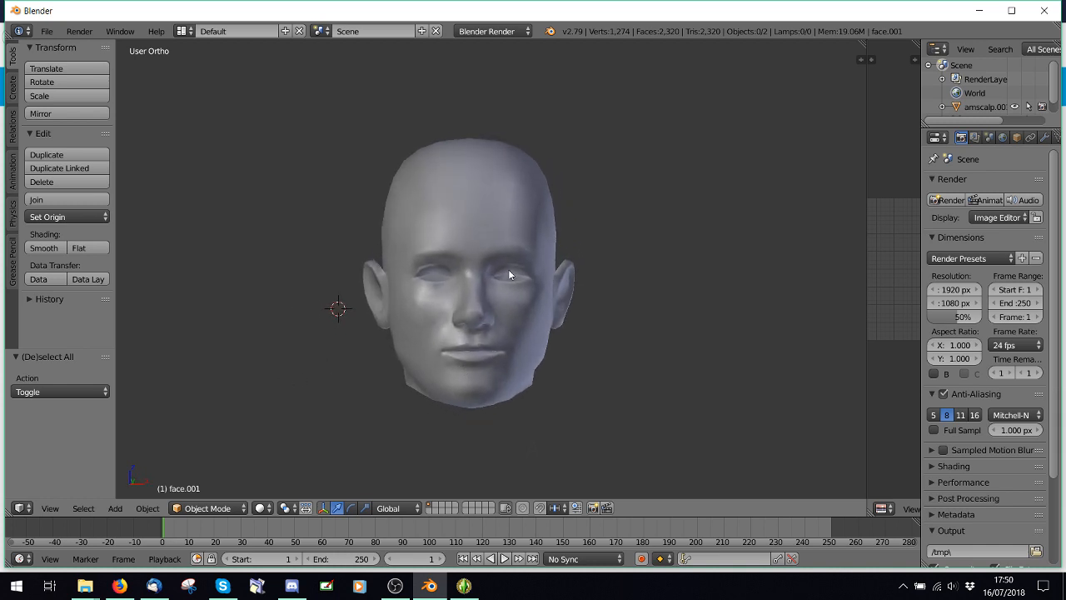
- Hide the scalp mesh to view the face alone, and show it again
{"action": "scroll", "coordinate": [993, 117], "scroll_direction": "down", "scroll_amount": 1}
{"action": "left_click", "coordinate": [1015, 95]}
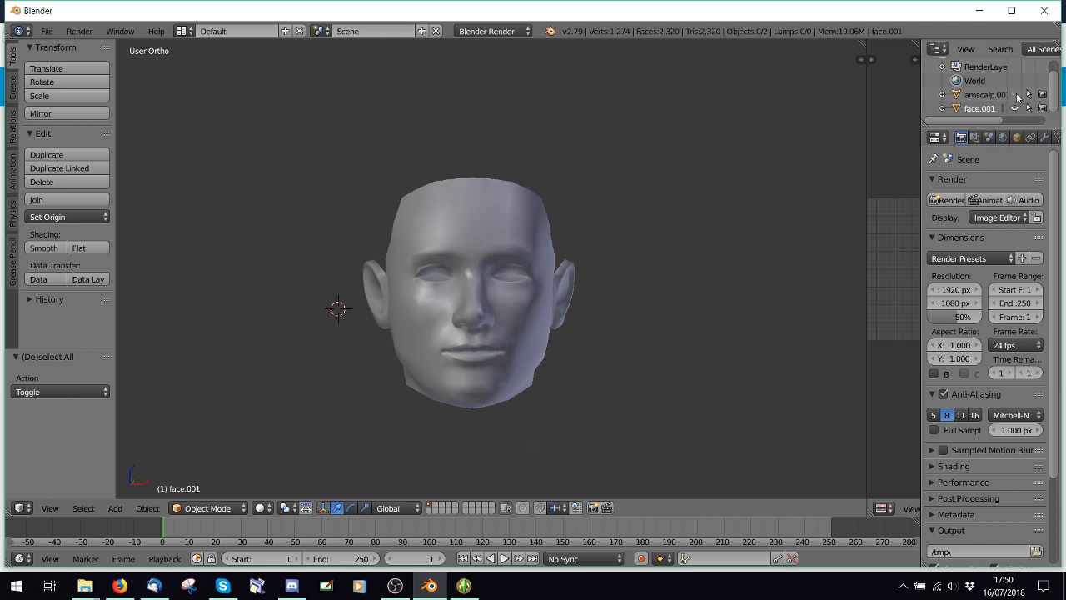
{"action": "double_click", "coordinate": [1016, 96]}
{"action": "left_click", "coordinate": [1015, 95]}
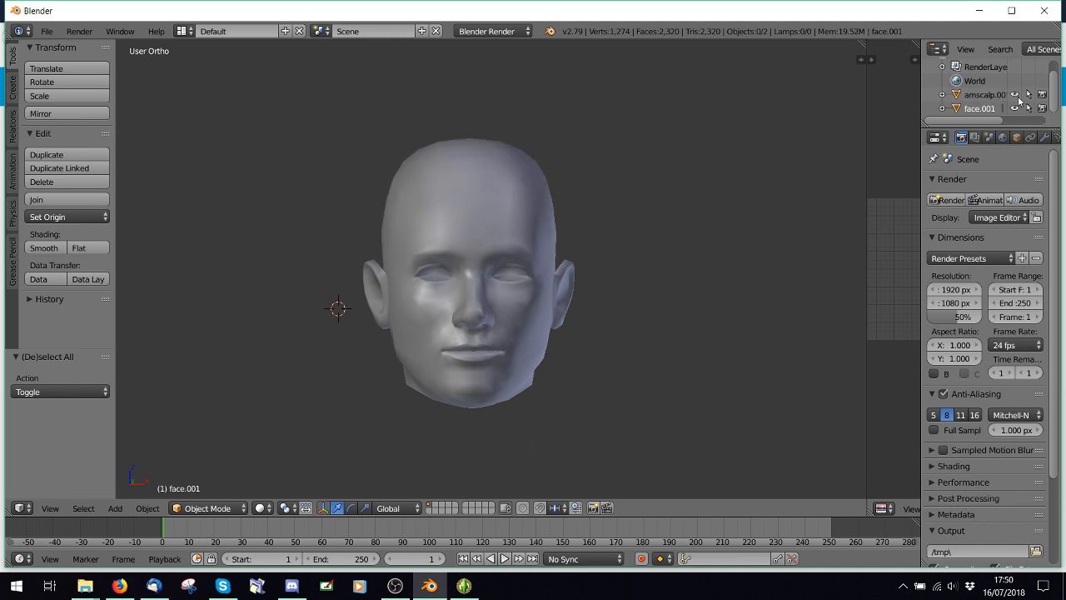
- Select both the face and the scalp and join them into one object
{"action": "right_click", "coordinate": [533, 213]}
{"action": "right_click", "coordinate": [470, 173], "text": "shift"}
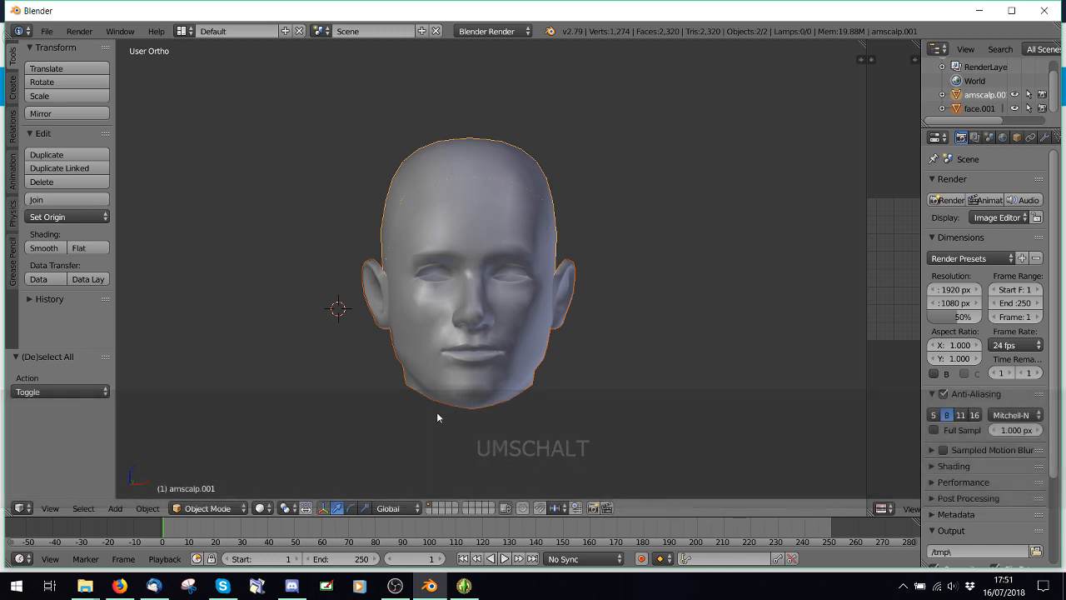
{"action": "left_click", "coordinate": [50, 199]}
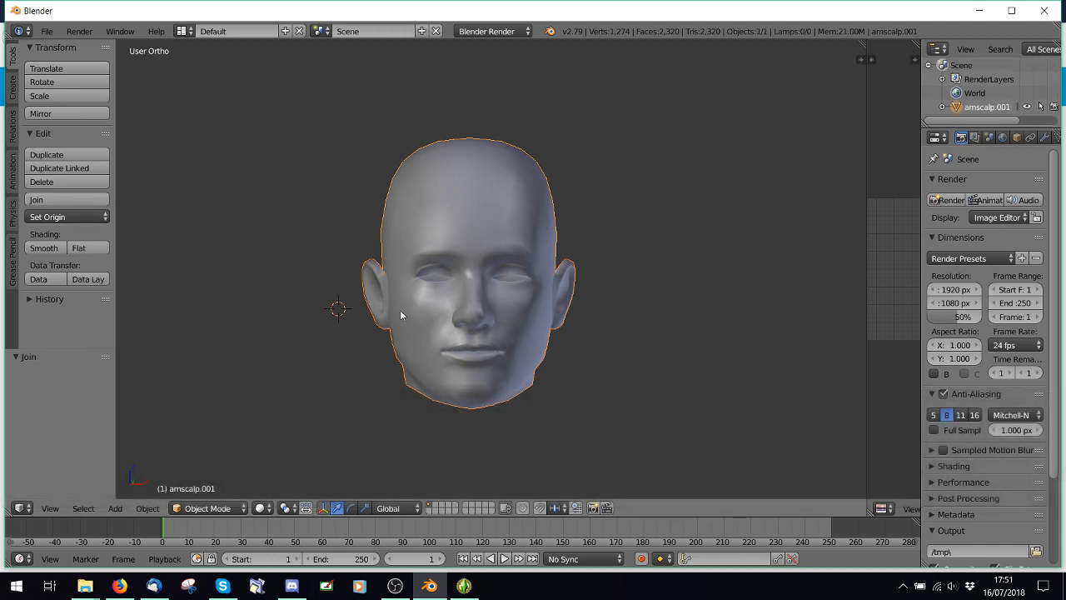
- Check the joined head from different angles and switch it to Sculpt Mode
{"action": "middle_click_drag", "start_coordinate": [399, 310], "coordinate": [324, 364]}
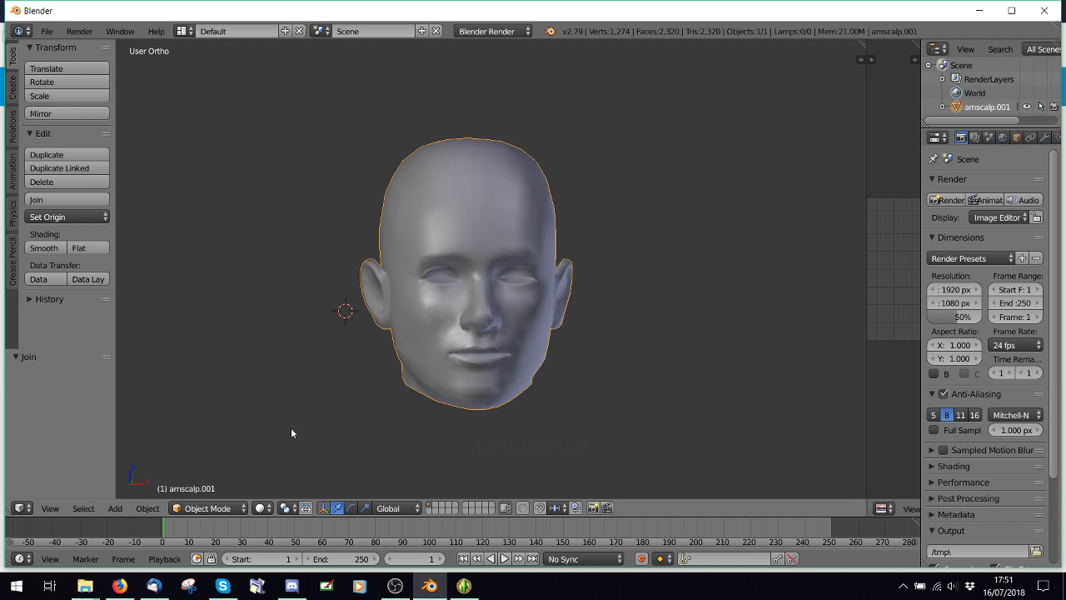
{"action": "middle_click_drag", "start_coordinate": [292, 431], "coordinate": [350, 381]}
{"action": "scroll", "coordinate": [351, 382], "scroll_direction": "up", "scroll_amount": 2}
{"action": "left_click", "coordinate": [209, 507]}
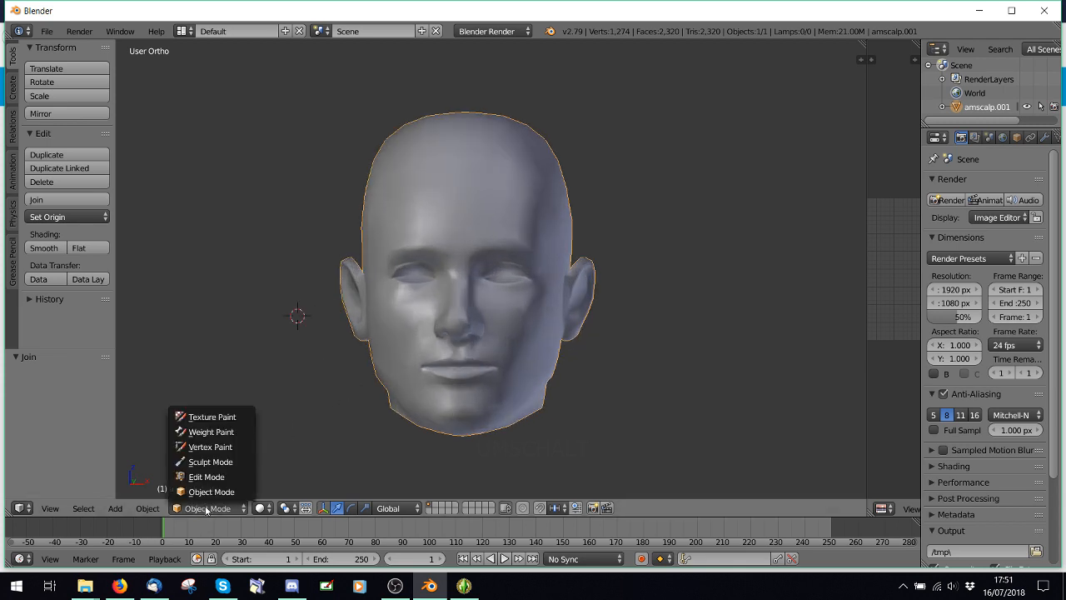
{"action": "left_click", "coordinate": [213, 458]}
- Choose the Grab brush and turn on X mirror symmetry for sculpting the head
{"action": "scroll", "coordinate": [241, 276], "scroll_direction": "down", "scroll_amount": 2}
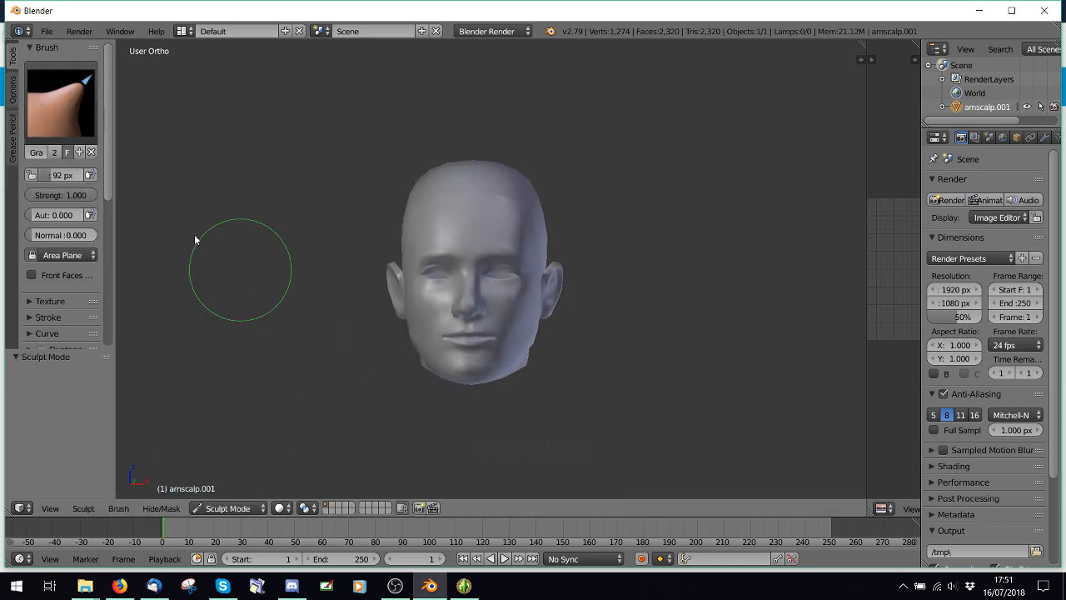
{"action": "left_click", "coordinate": [60, 100]}
{"action": "left_click", "coordinate": [393, 192]}
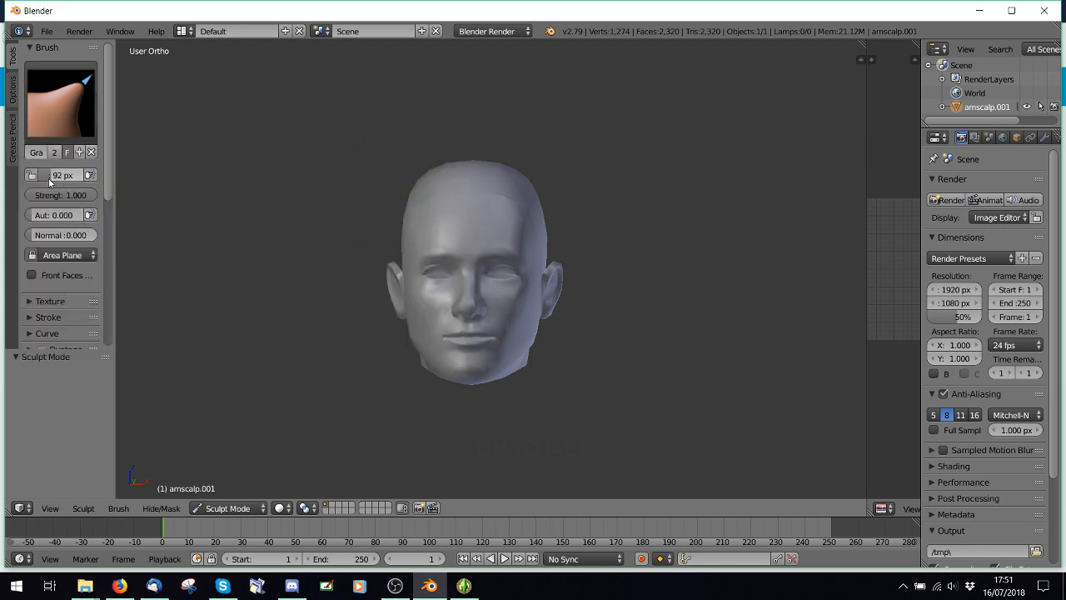
{"action": "scroll", "coordinate": [60, 260], "scroll_direction": "down", "scroll_amount": 5}
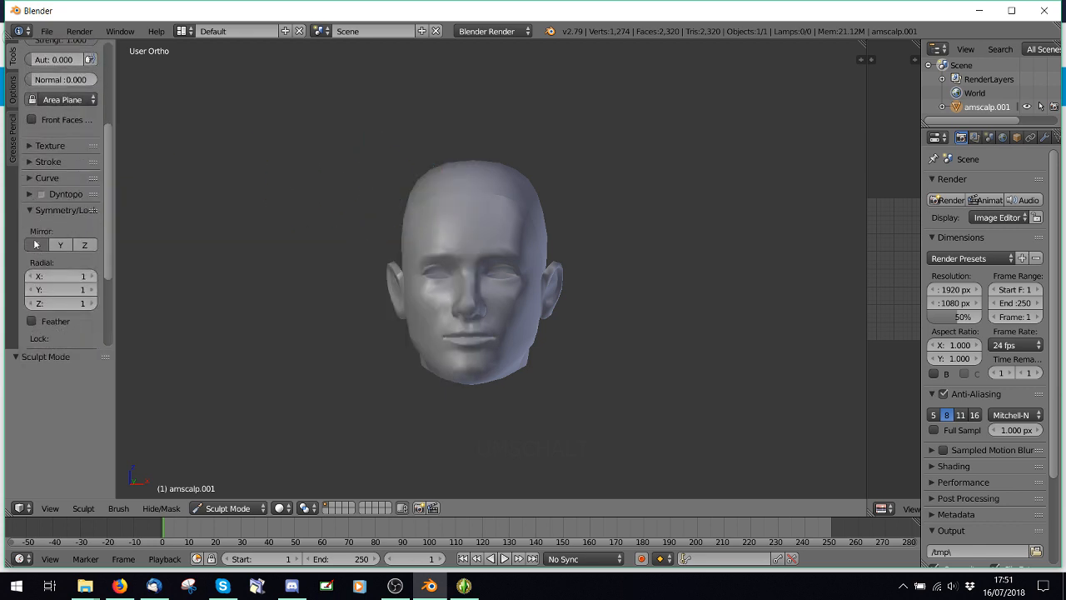
{"action": "left_click", "coordinate": [36, 244]}
{"action": "scroll", "coordinate": [573, 209], "scroll_direction": "up", "scroll_amount": 3}
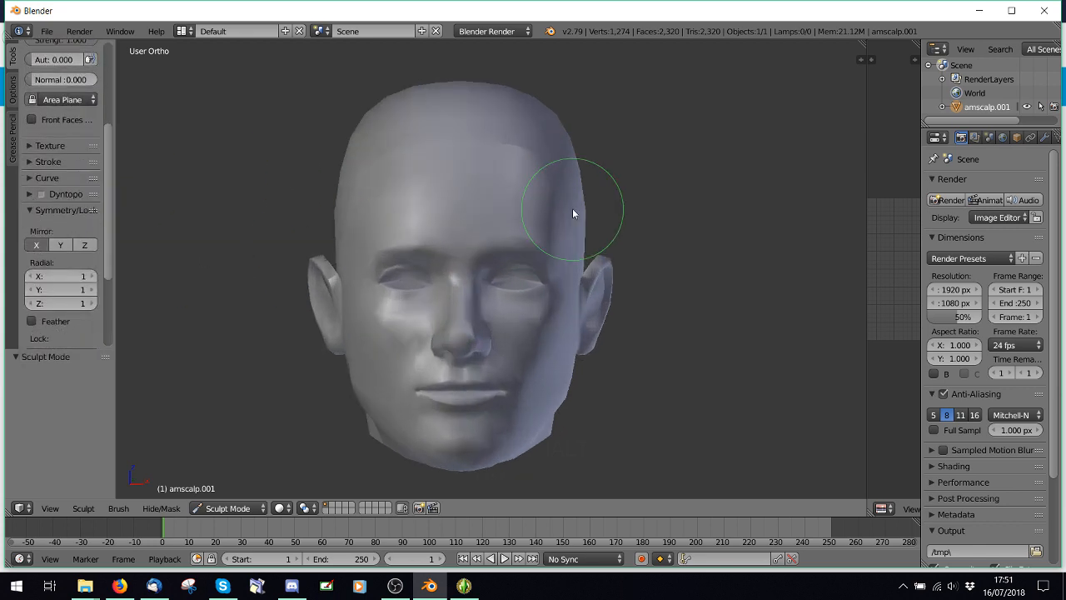
- Try pulling the upper side of the skull with the Grab brush, and undo the stroke
{"action": "scroll", "coordinate": [572, 208], "scroll_direction": "down", "scroll_amount": 3}
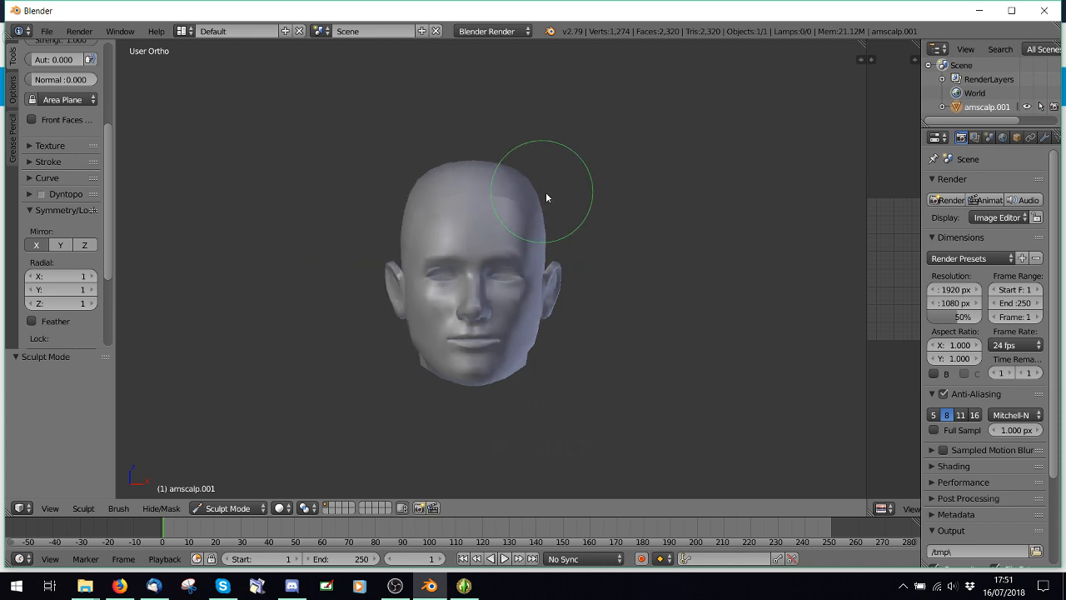
{"action": "mouse_move", "coordinate": [538, 192]}
{"action": "left_mouse_down"}
{"action": "mouse_move", "coordinate": [473, 160]}
{"action": "mouse_move", "coordinate": [515, 168]}
{"action": "left_mouse_up"}
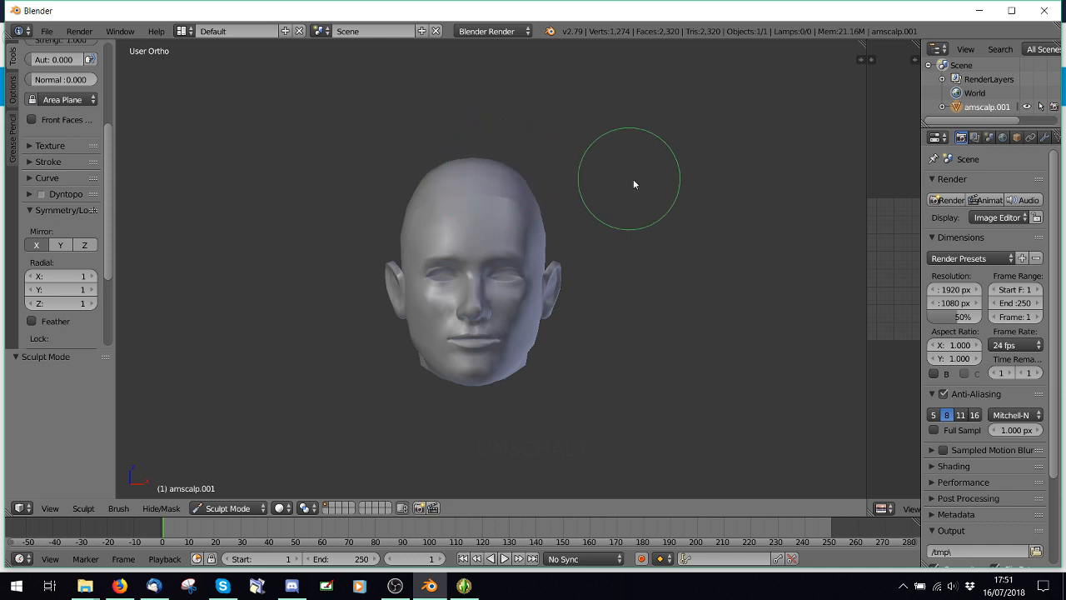
{"action": "key", "text": "ctrl+z"}
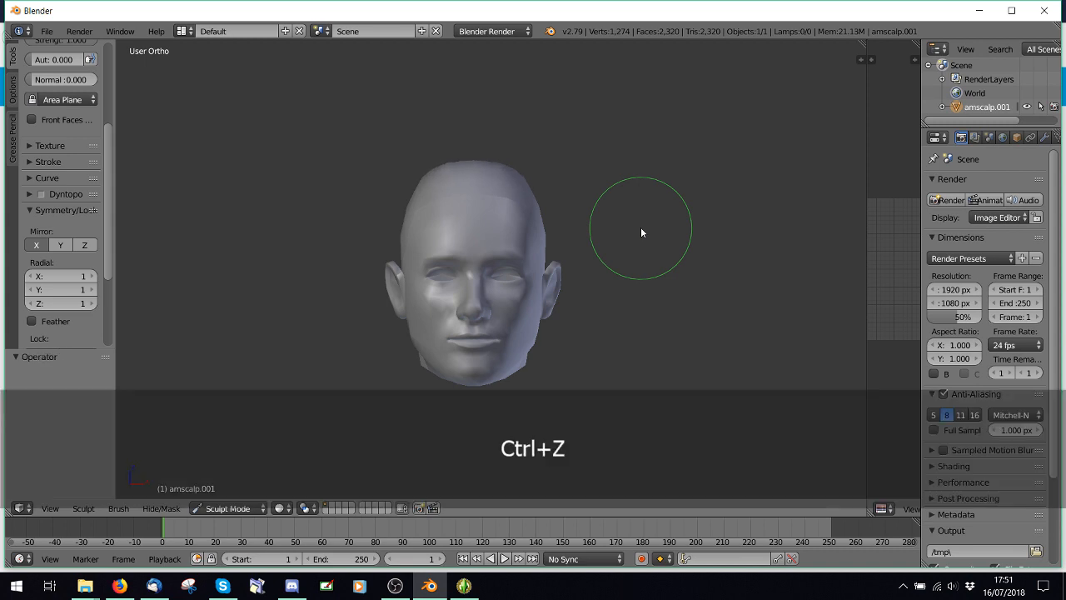
{"action": "key", "text": "ctrl+z"}
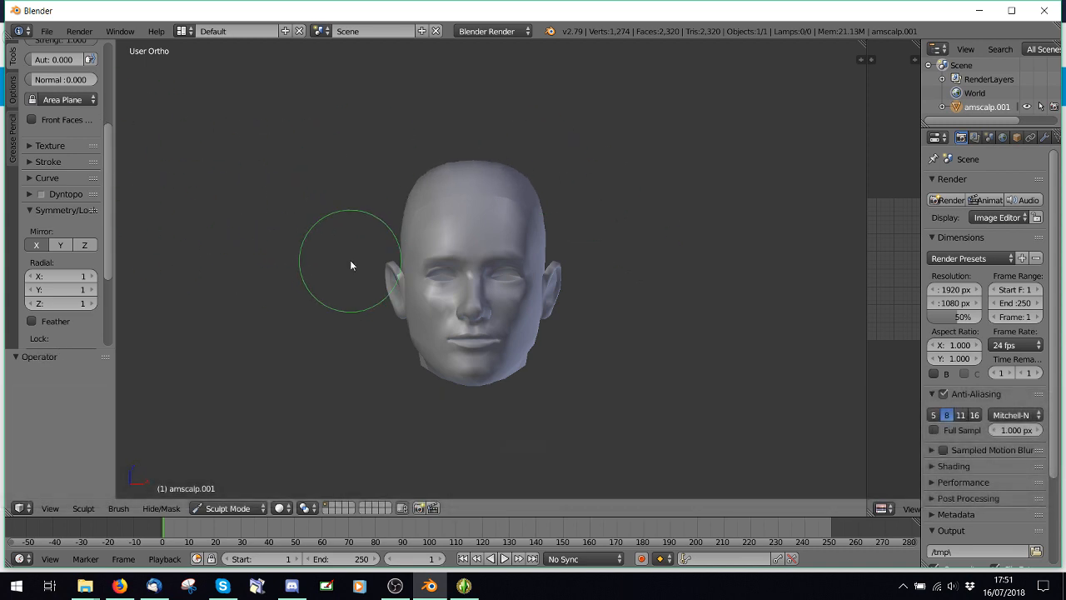
- Switch the head to Edit Mode, clear the vertex selection and disable proportional editing
{"action": "scroll", "coordinate": [75, 208], "scroll_direction": "up", "scroll_amount": 3}
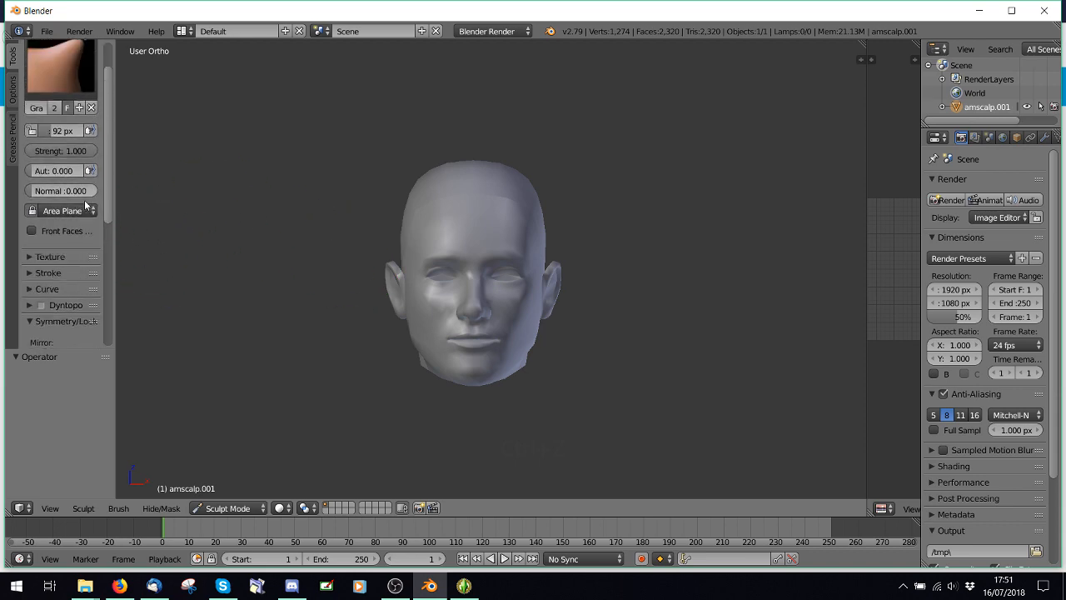
{"action": "left_click", "coordinate": [250, 508]}
{"action": "left_click", "coordinate": [232, 475]}
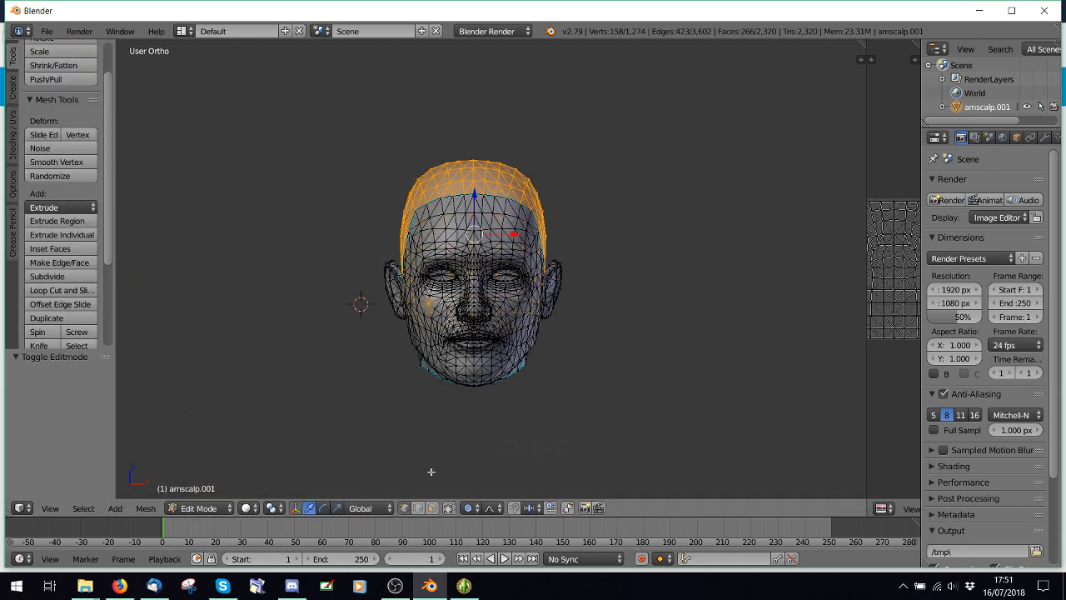
{"action": "scroll", "coordinate": [430, 472], "scroll_direction": "up", "scroll_amount": 2}
{"action": "key", "text": "a"}
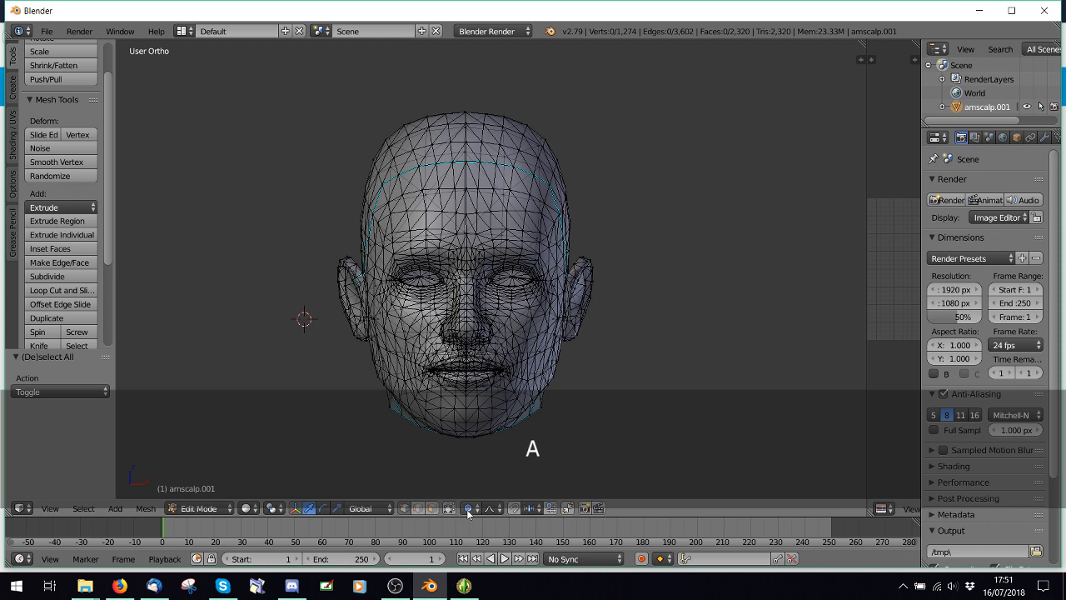
{"action": "left_click", "coordinate": [467, 509]}
{"action": "left_click", "coordinate": [488, 476]}
{"action": "left_click", "coordinate": [467, 508]}
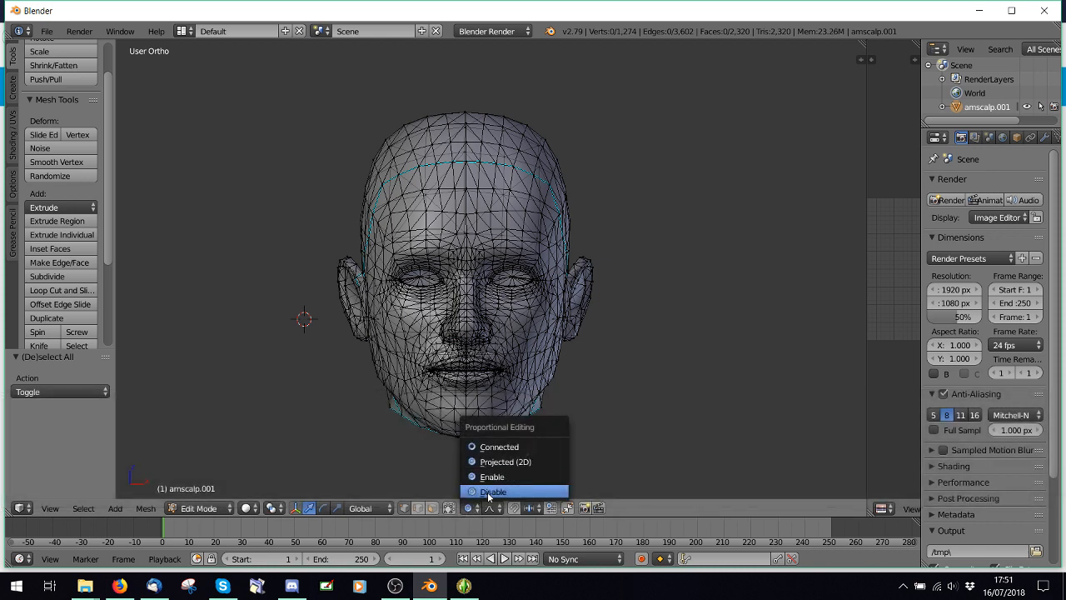
{"action": "left_click", "coordinate": [492, 493]}
- Box-select the vertices across the top centre of the head, try moving them without proportional editing, and undo the move
{"action": "key", "text": "b"}
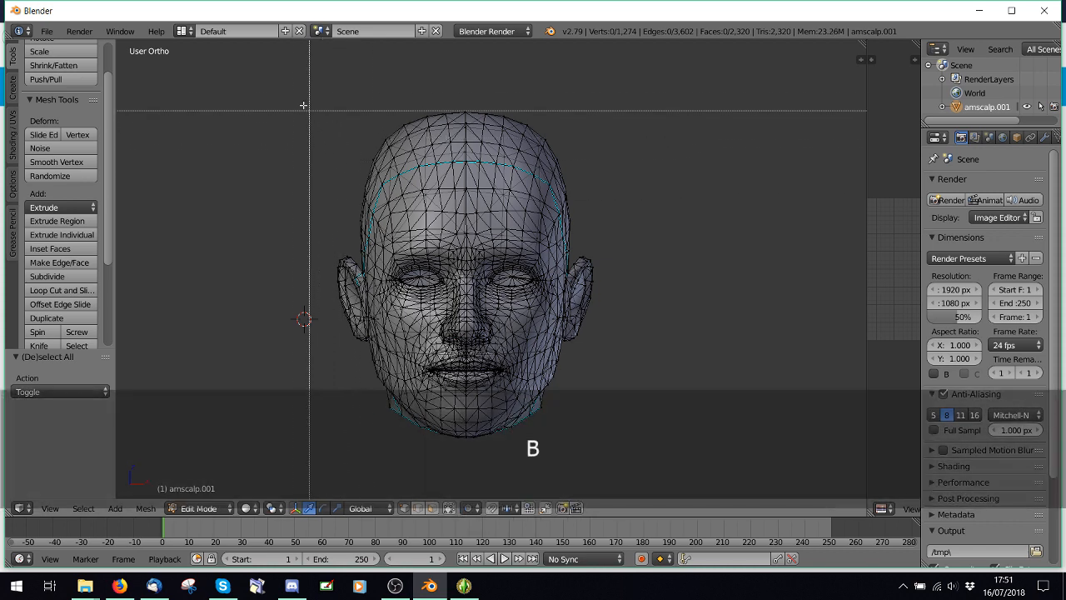
{"action": "left_click_drag", "start_coordinate": [288, 89], "coordinate": [659, 194]}
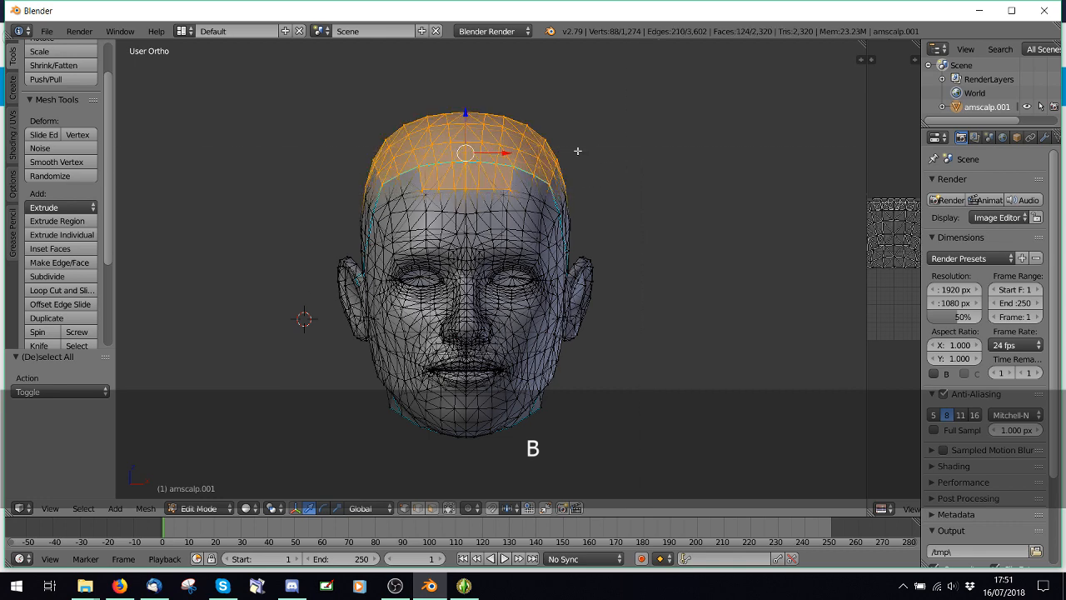
{"action": "key", "text": "a"}
{"action": "key", "text": "b"}
{"action": "left_click_drag", "start_coordinate": [400, 76], "coordinate": [512, 167]}
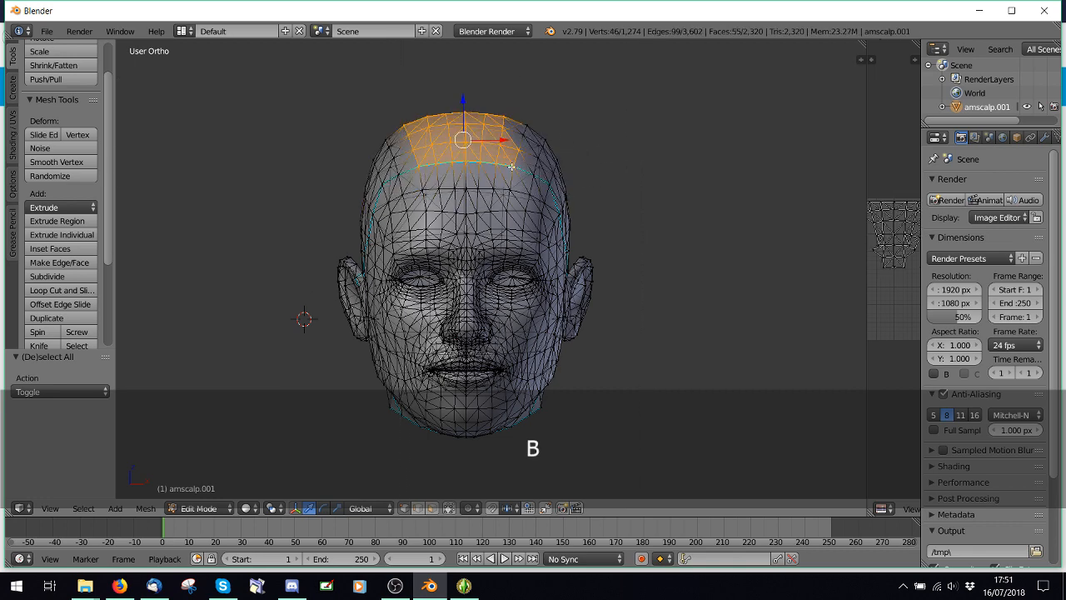
{"action": "mouse_move", "coordinate": [463, 98]}
{"action": "left_mouse_down"}
{"action": "mouse_move", "coordinate": [466, 57]}
{"action": "mouse_move", "coordinate": [466, 98]}
{"action": "left_mouse_up"}
{"action": "key", "text": "ctrl"}
{"action": "key", "text": "ctrl+z"}
- Enable proportional editing, try raising the selected top vertices with different influence sizes, undo the move and clear the selection
{"action": "left_click", "coordinate": [470, 509]}
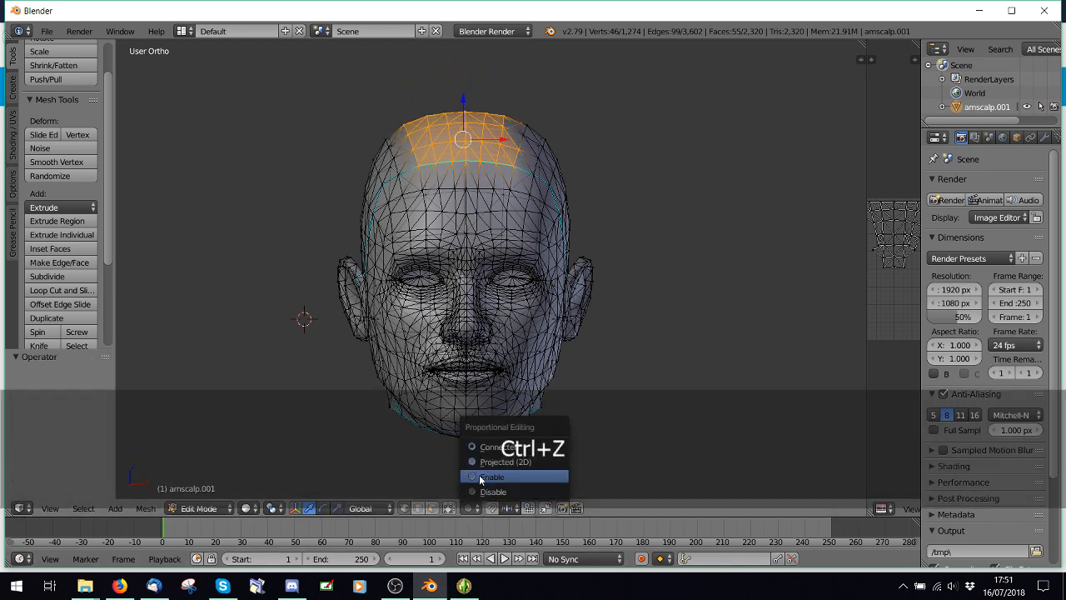
{"action": "left_click", "coordinate": [480, 478]}
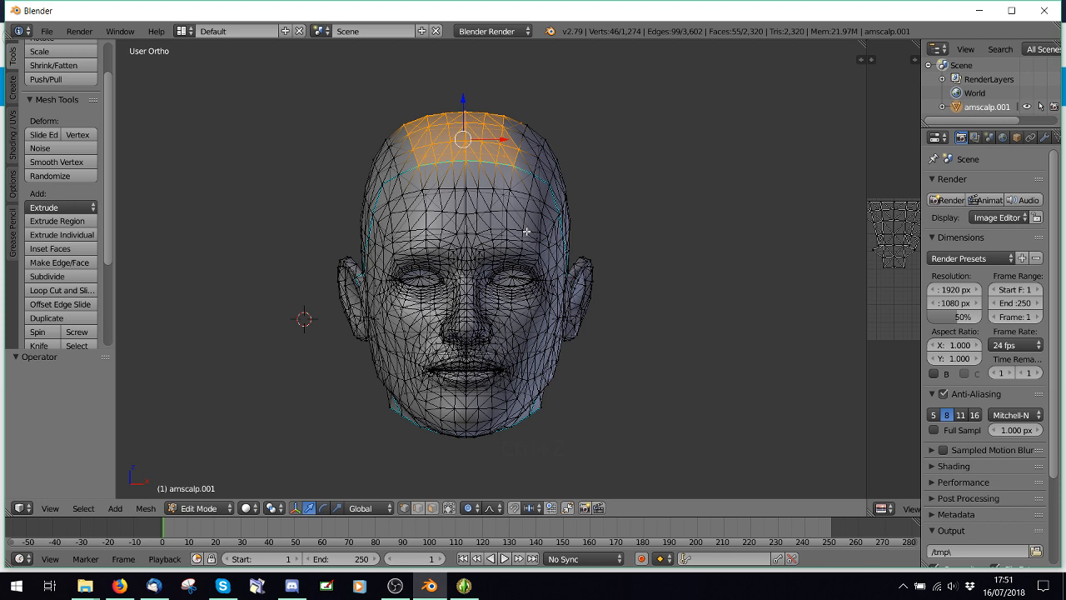
{"action": "key", "text": "g"}
{"action": "scroll", "coordinate": [527, 231], "scroll_direction": "up", "scroll_amount": 5}
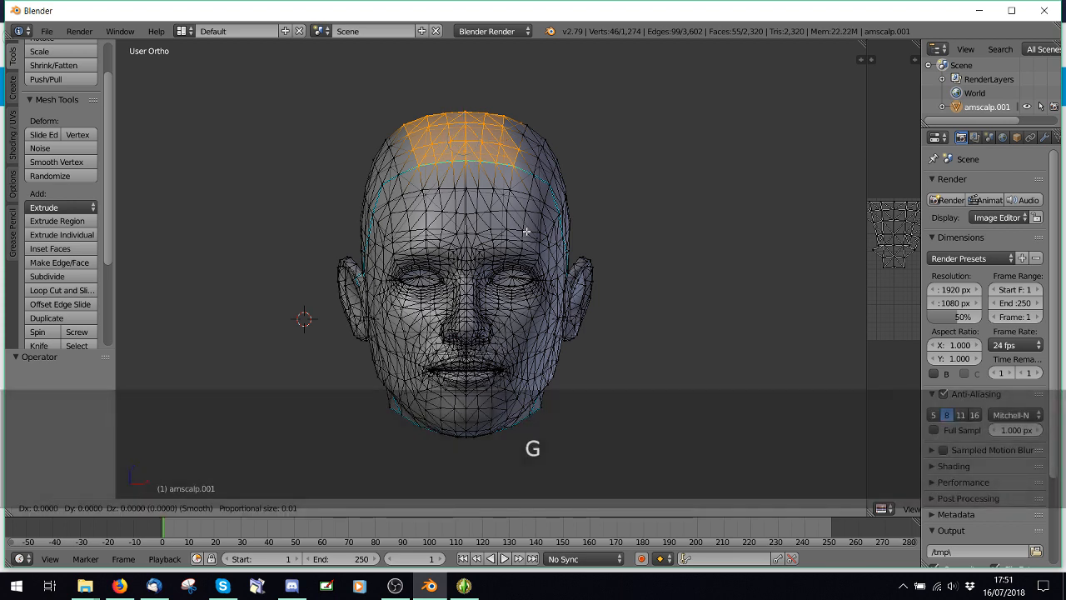
{"action": "scroll", "coordinate": [527, 231], "scroll_direction": "down", "scroll_amount": 20}
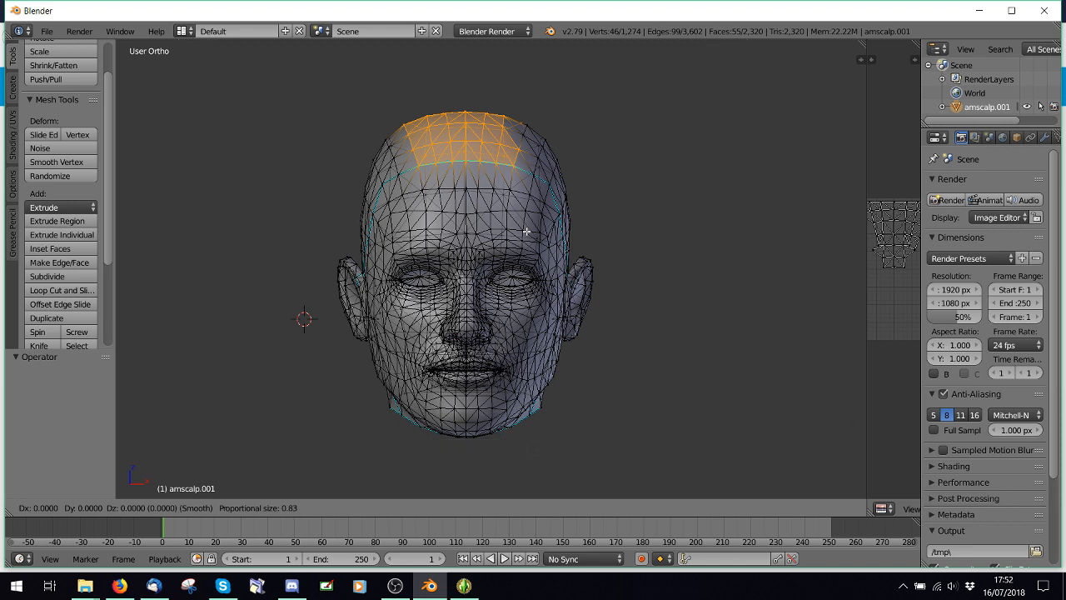
{"action": "scroll", "coordinate": [526, 231], "scroll_direction": "up", "scroll_amount": 20}
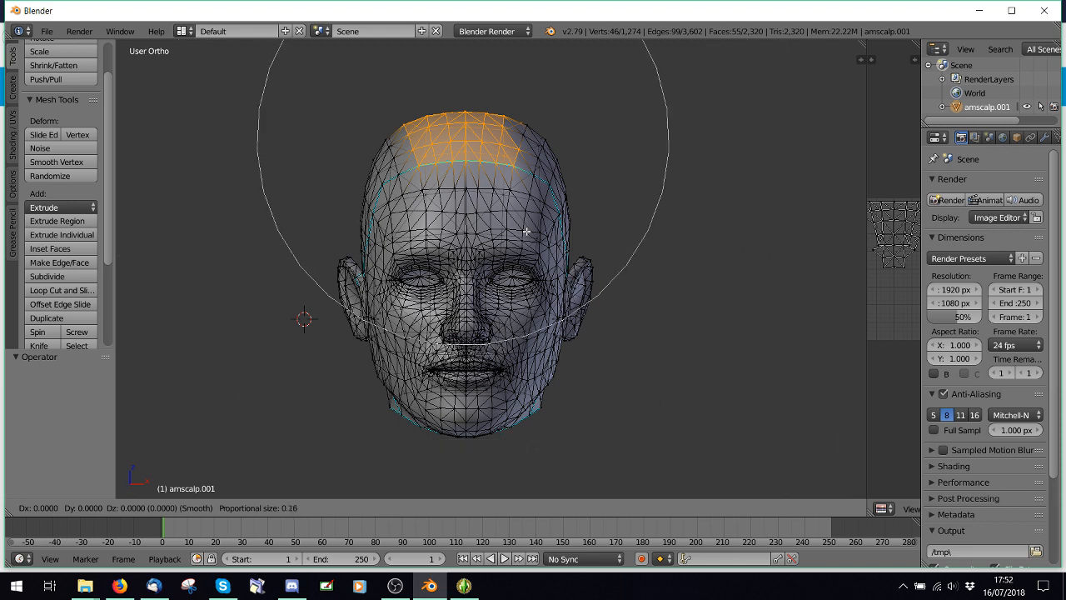
{"action": "scroll", "coordinate": [526, 232], "scroll_direction": "down", "scroll_amount": 5}
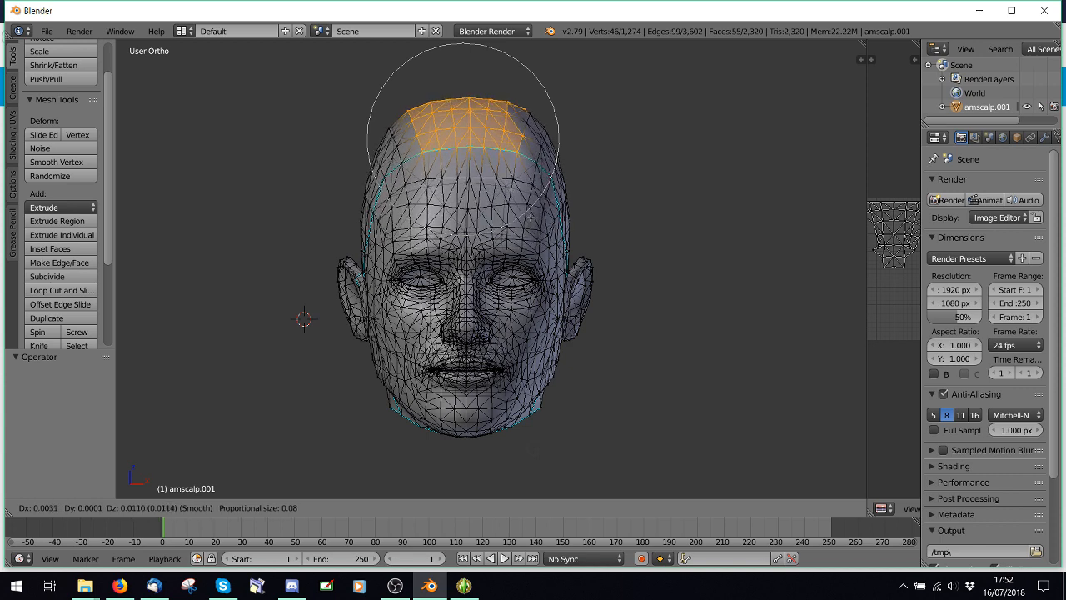
{"action": "scroll", "coordinate": [530, 217], "scroll_direction": "down", "scroll_amount": 11}
{"action": "scroll", "coordinate": [530, 217], "scroll_direction": "up", "scroll_amount": 8}
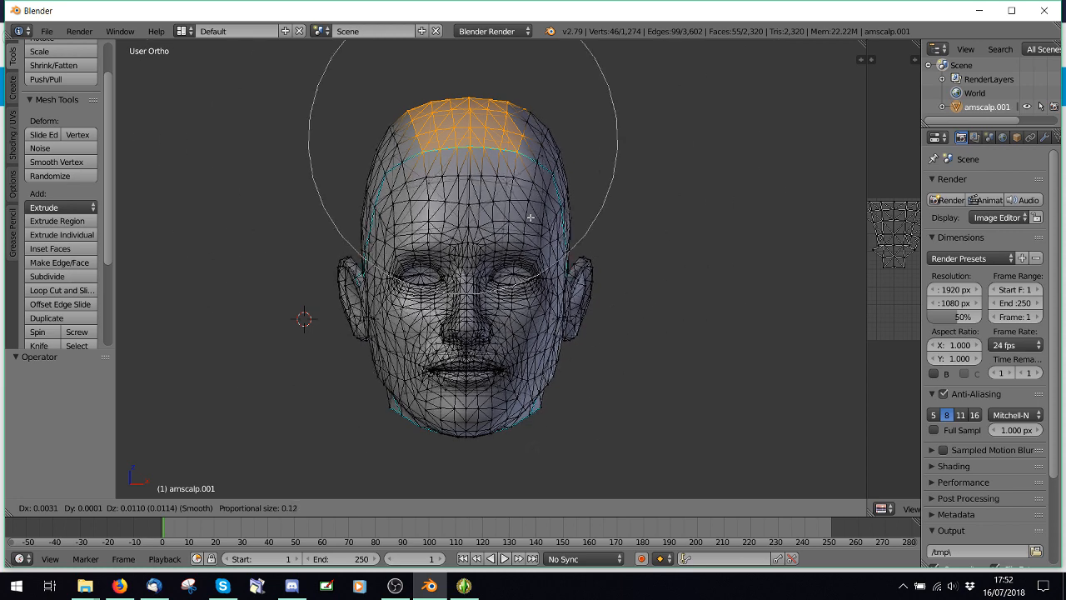
{"action": "scroll", "coordinate": [529, 218], "scroll_direction": "up", "scroll_amount": 6}
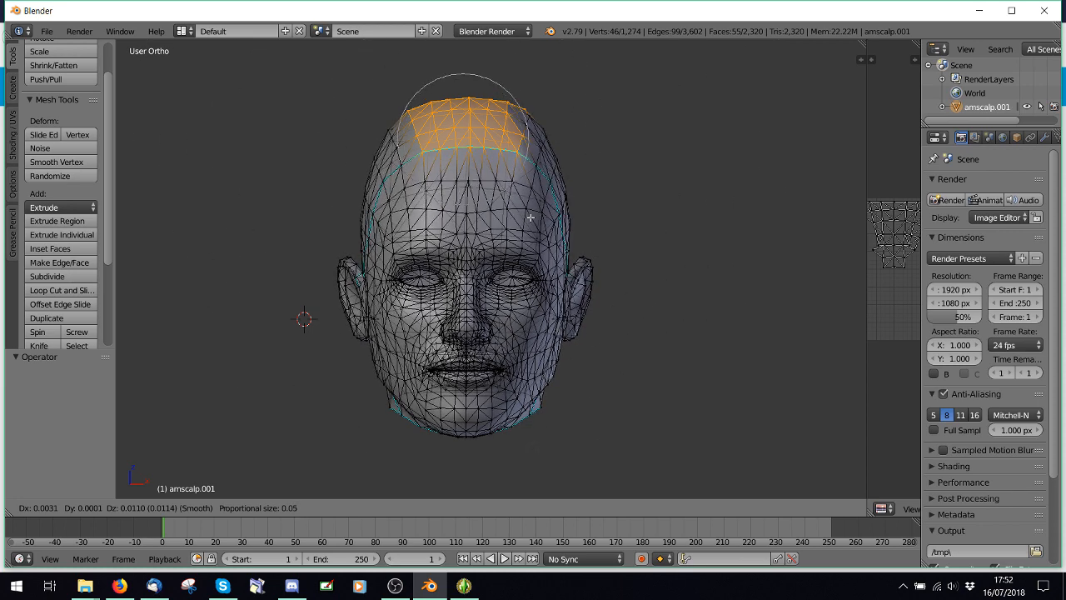
{"action": "left_click", "coordinate": [529, 217]}
{"action": "key", "text": "ctrl+z"}
{"action": "key", "text": "a"}
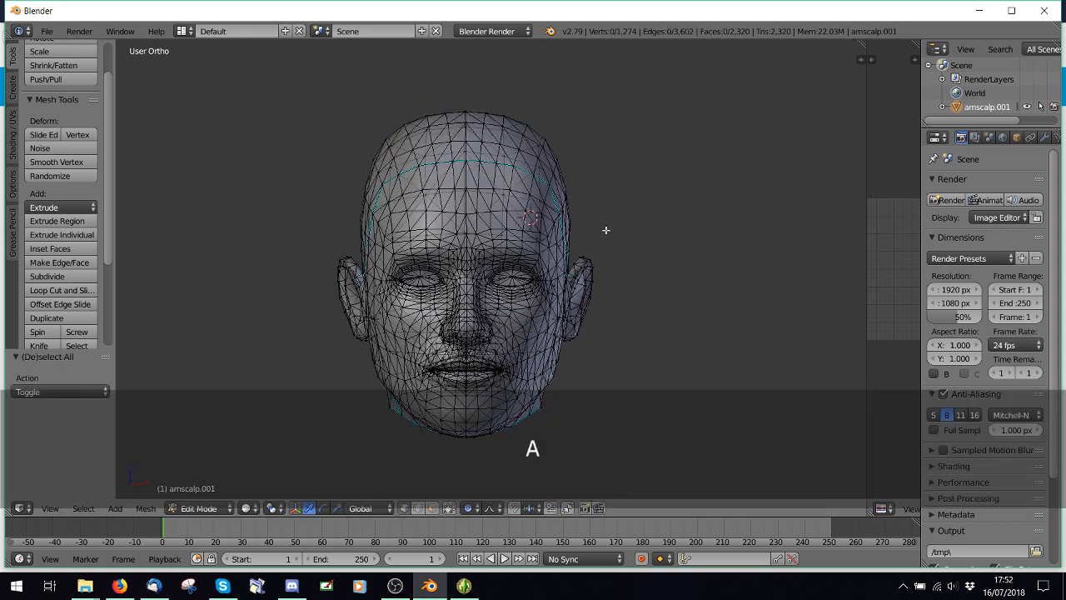
- Return the head to Sculpt Mode, view it from different distances and undo the last change
{"action": "left_click", "coordinate": [200, 508]}
{"action": "left_click", "coordinate": [196, 475]}
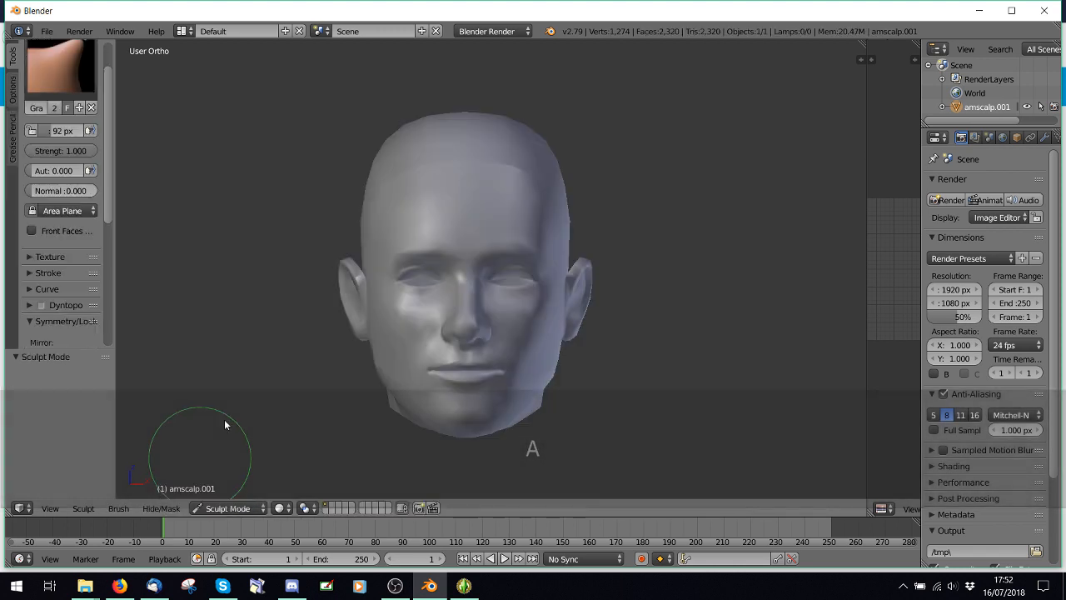
{"action": "scroll", "coordinate": [365, 240], "scroll_direction": "down", "scroll_amount": 3}
{"action": "scroll", "coordinate": [489, 166], "scroll_direction": "down", "scroll_amount": 3}
{"action": "scroll", "coordinate": [478, 187], "scroll_direction": "up", "scroll_amount": 4}
{"action": "scroll", "coordinate": [475, 195], "scroll_direction": "down", "scroll_amount": 3}
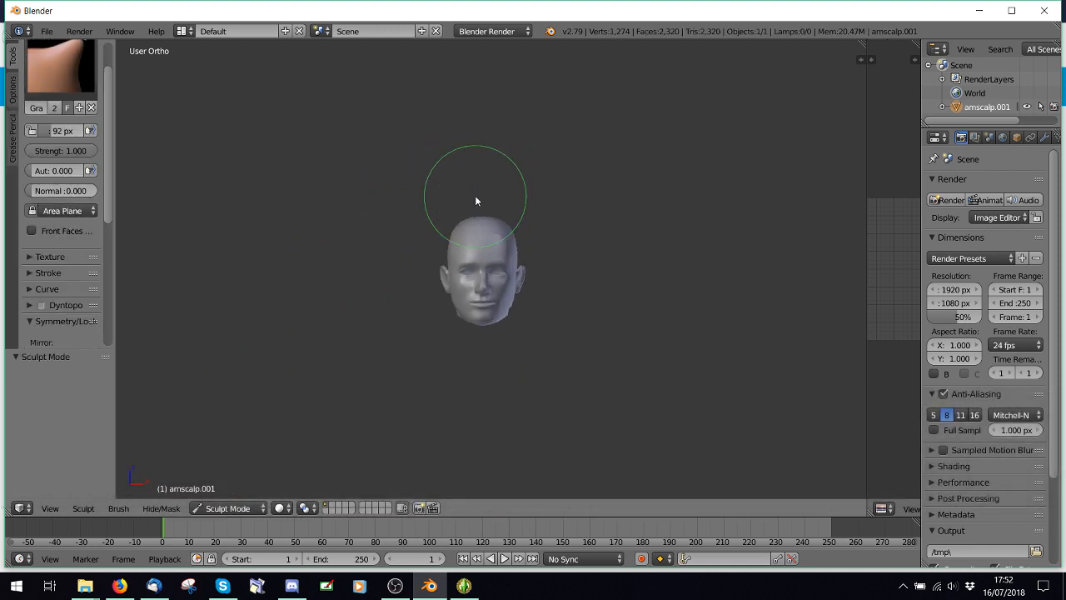
{"action": "scroll", "coordinate": [478, 200], "scroll_direction": "up", "scroll_amount": 2}
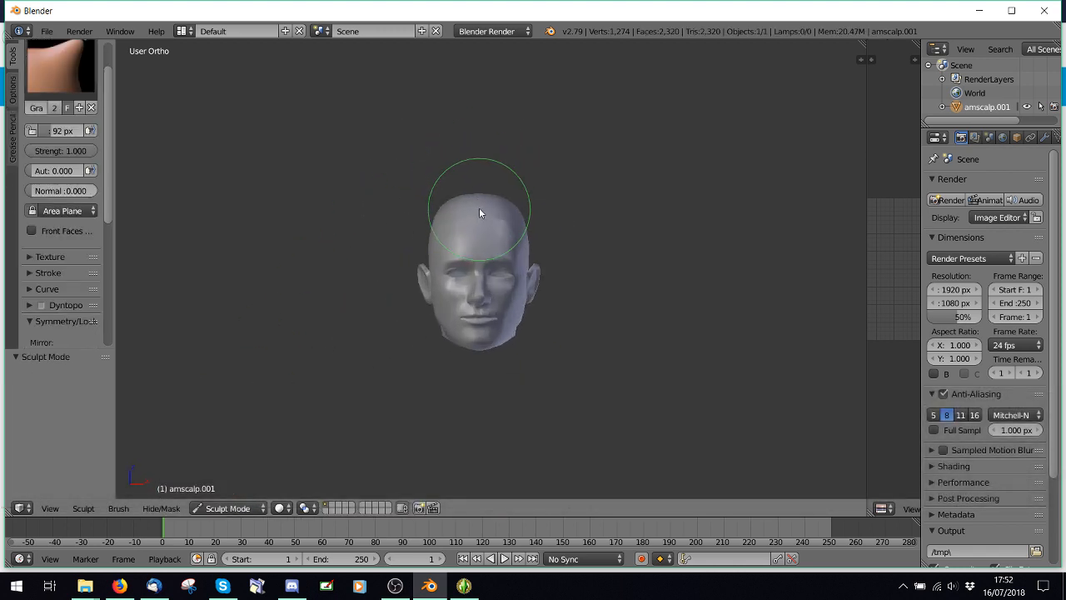
{"action": "key", "text": "ctrl+z"}
{"action": "scroll", "coordinate": [202, 483], "scroll_direction": "up", "scroll_amount": 3}
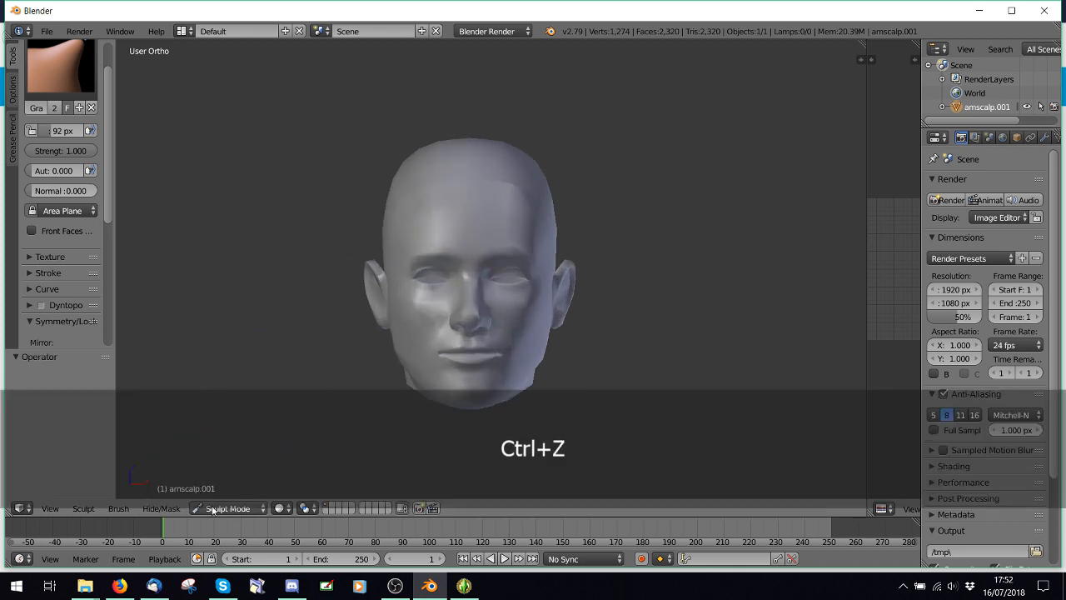
- Switch the head to Edit Mode and box-select all vertices of the crown down to the upper forehead
{"action": "left_click", "coordinate": [213, 510]}
{"action": "left_click", "coordinate": [224, 476]}
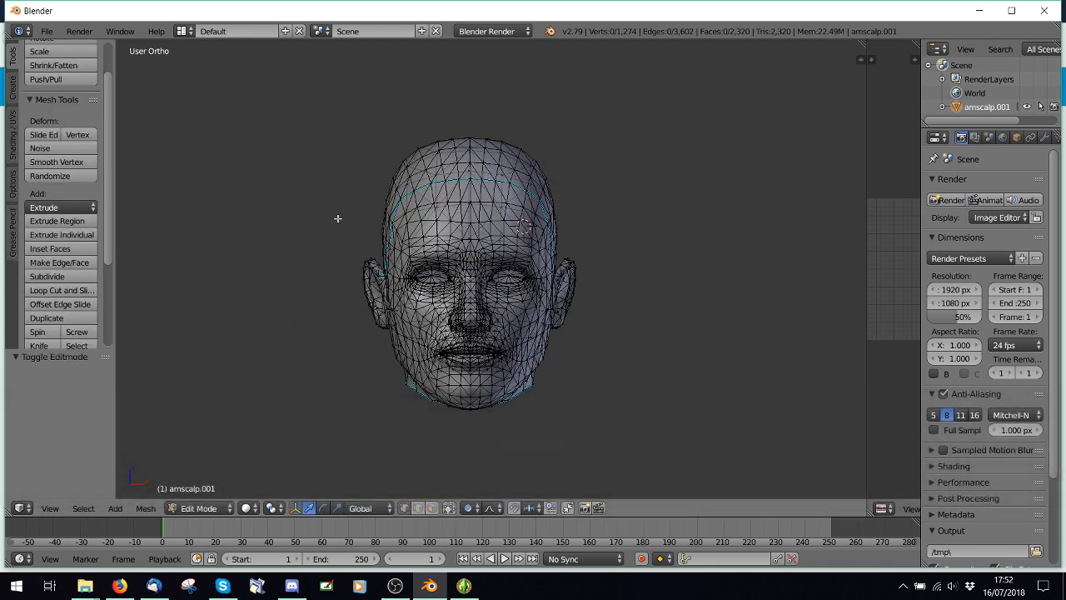
{"action": "key", "text": "b"}
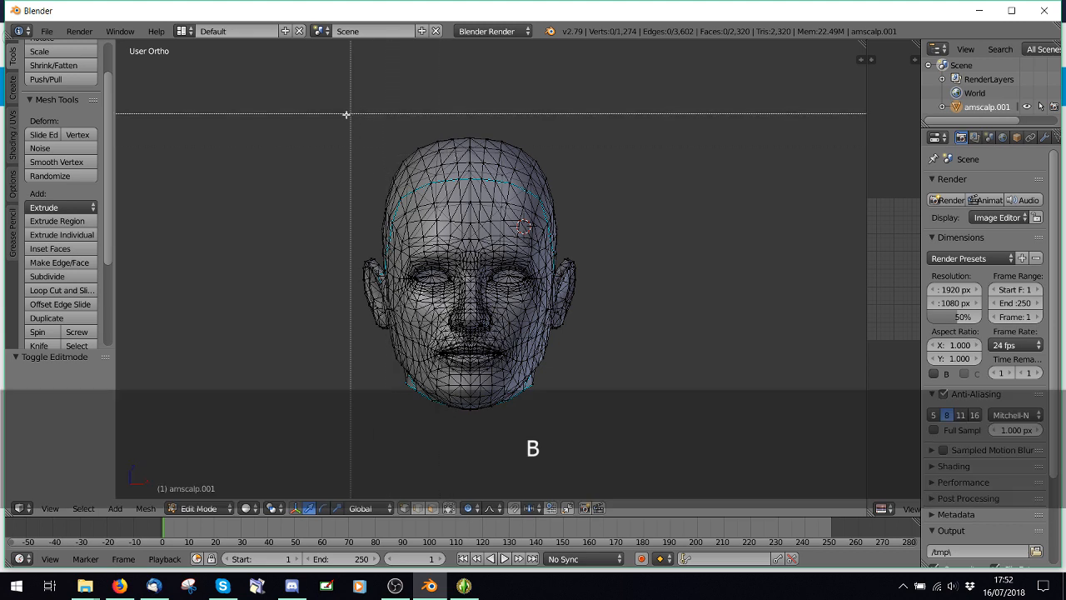
{"action": "left_click_drag", "start_coordinate": [345, 114], "coordinate": [583, 213]}
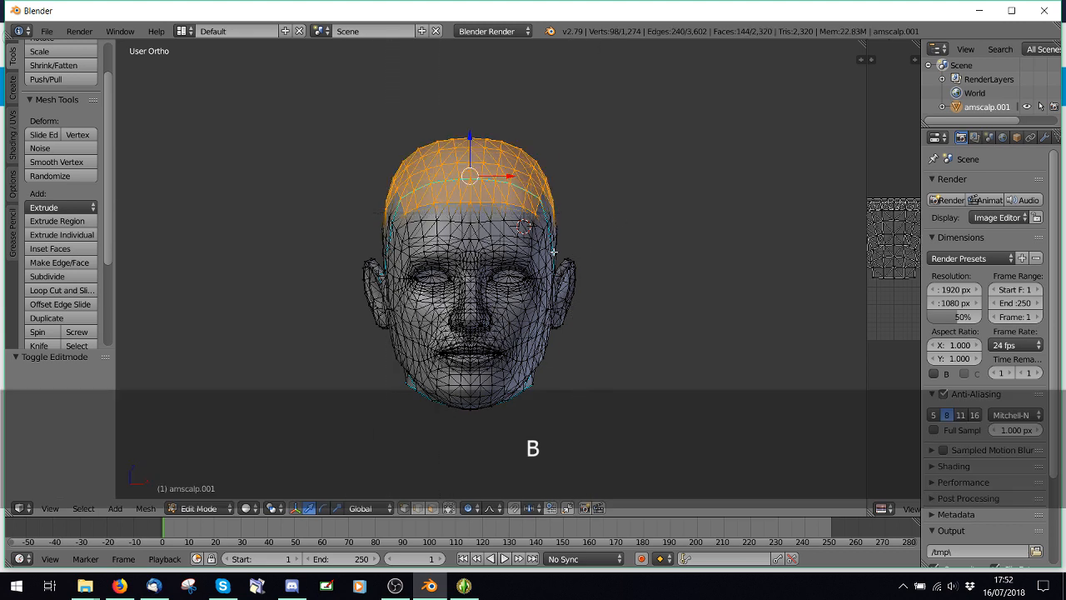
- Raise the selected crown vertices 0.010 along Z with proportional editing at size 0.05, and deselect everything
{"action": "key", "text": "g"}
{"action": "scroll", "coordinate": [477, 151], "scroll_direction": "up", "scroll_amount": 2}
{"action": "left_click", "coordinate": [477, 151]}
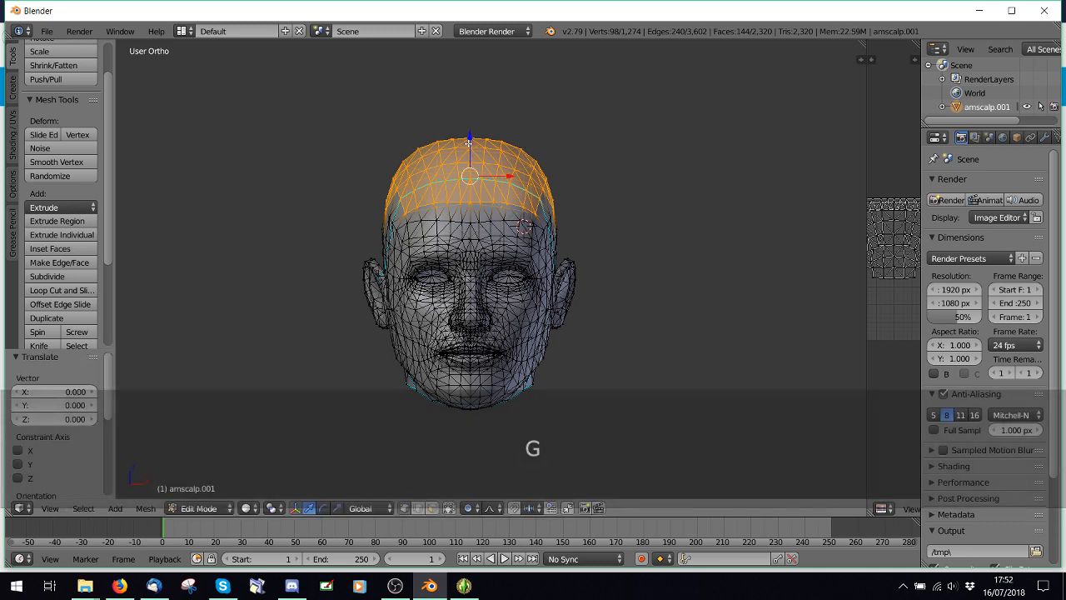
{"action": "left_click_drag", "start_coordinate": [472, 140], "coordinate": [473, 138]}
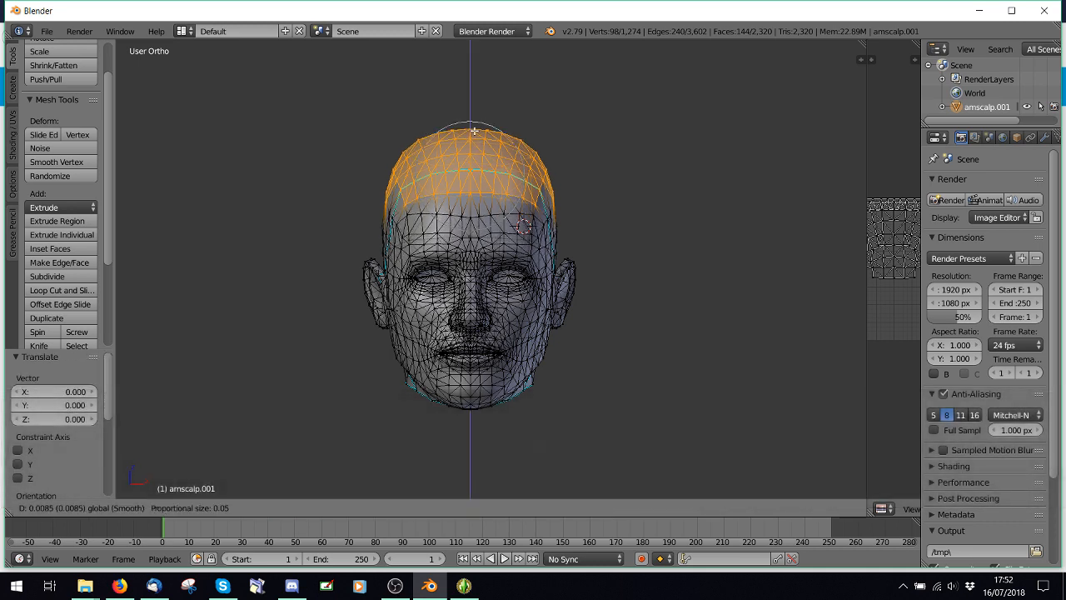
{"action": "left_click_drag", "start_coordinate": [474, 131], "coordinate": [473, 129]}
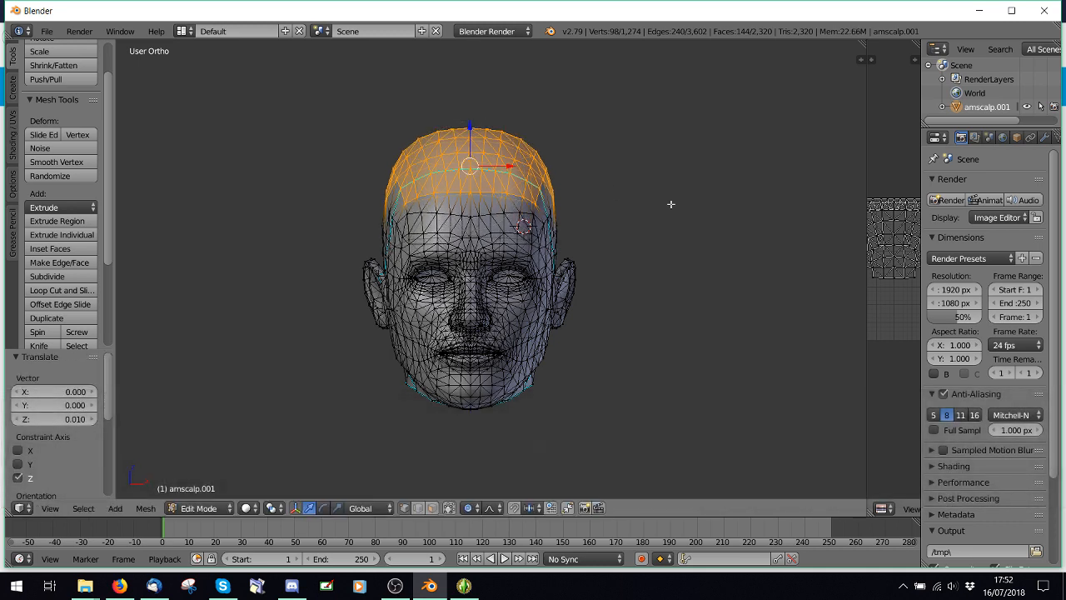
{"action": "key", "text": "a"}
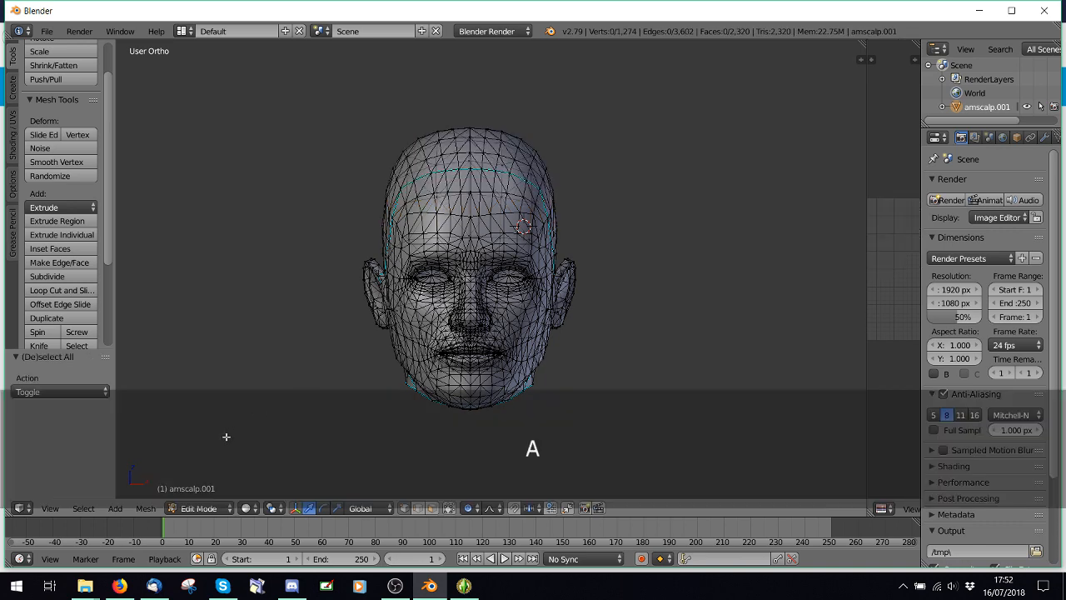
- Switch the head between Object Mode and Edit Mode to compare the views, ending in Object Mode
{"action": "left_click", "coordinate": [199, 508]}
{"action": "left_click", "coordinate": [200, 493]}
{"action": "middle_click_drag", "start_coordinate": [397, 354], "coordinate": [413, 302]}
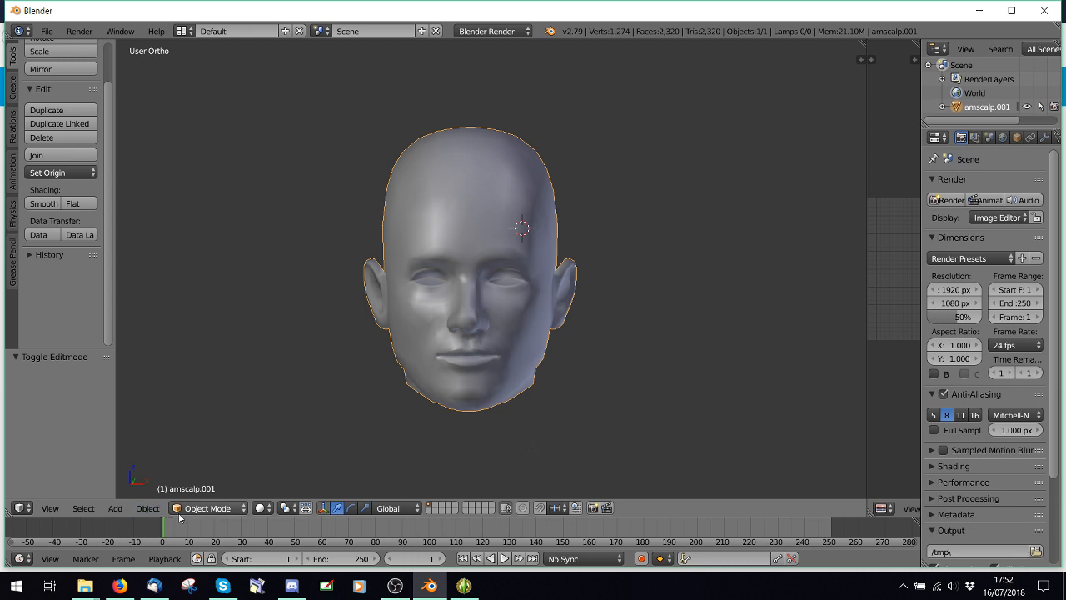
{"action": "left_click", "coordinate": [208, 508]}
{"action": "left_click", "coordinate": [200, 477]}
{"action": "left_click", "coordinate": [204, 508]}
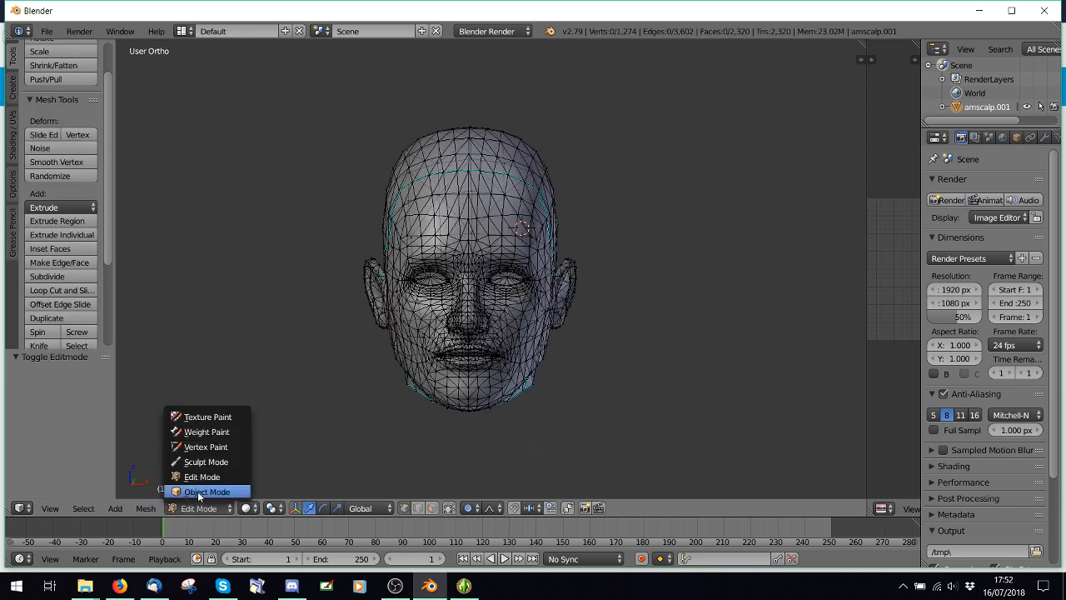
{"action": "left_click", "coordinate": [197, 492]}
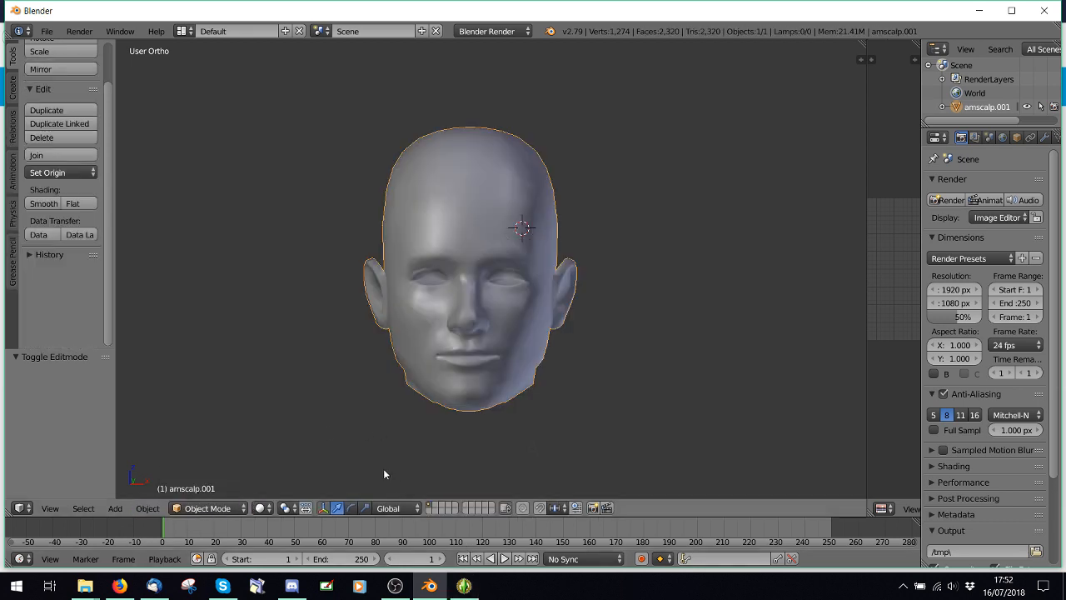
- Switch to File Explorer and browse to the Packages folder under Programs, Electronic Arts, The Sims 3, GameData, Shared on drive D
{"action": "left_click", "coordinate": [85, 586]}
{"action": "left_click", "coordinate": [57, 506]}
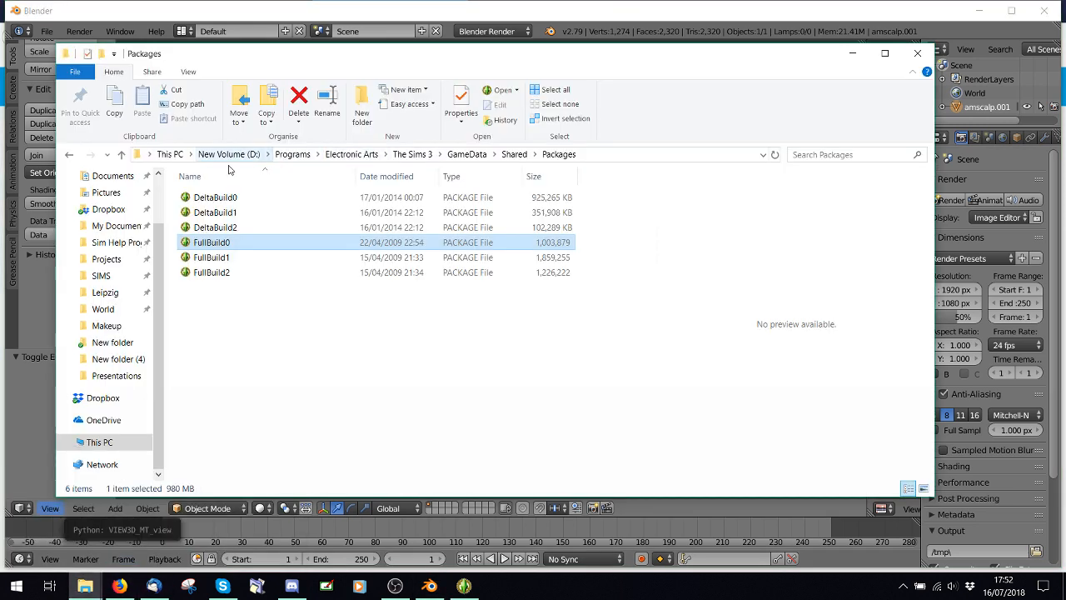
{"action": "left_click", "coordinate": [293, 154]}
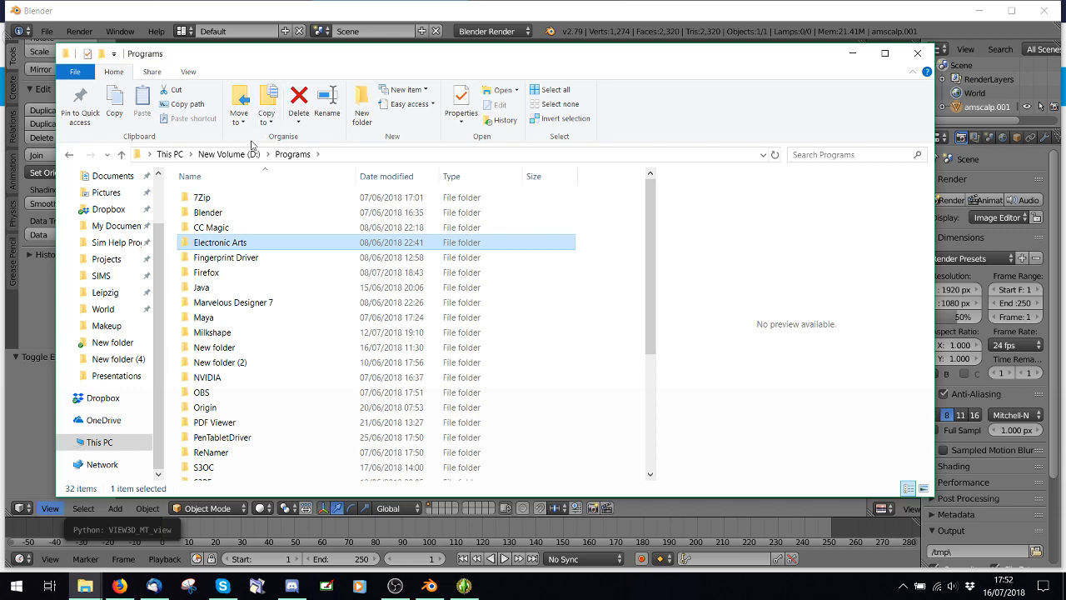
{"action": "double_click", "coordinate": [221, 247]}
{"action": "double_click", "coordinate": [218, 377]}
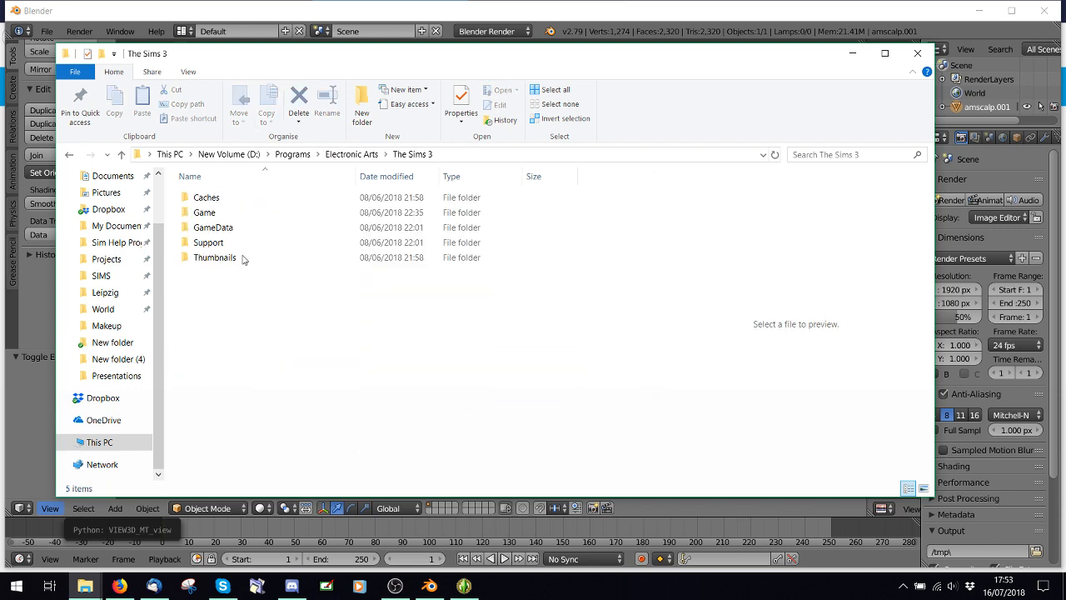
{"action": "double_click", "coordinate": [228, 231]}
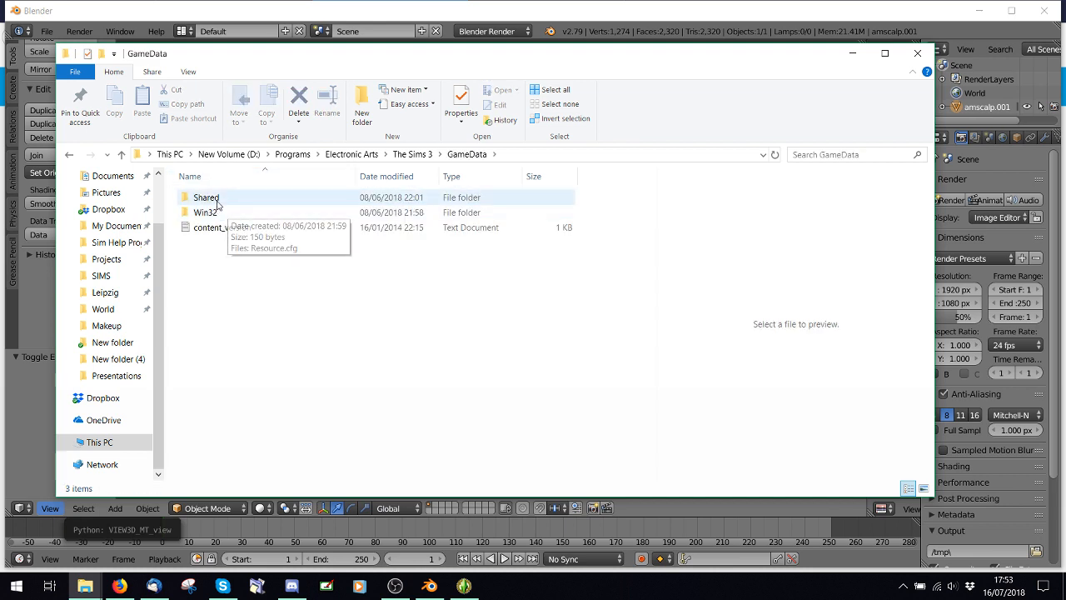
{"action": "double_click", "coordinate": [218, 204]}
{"action": "double_click", "coordinate": [210, 227]}
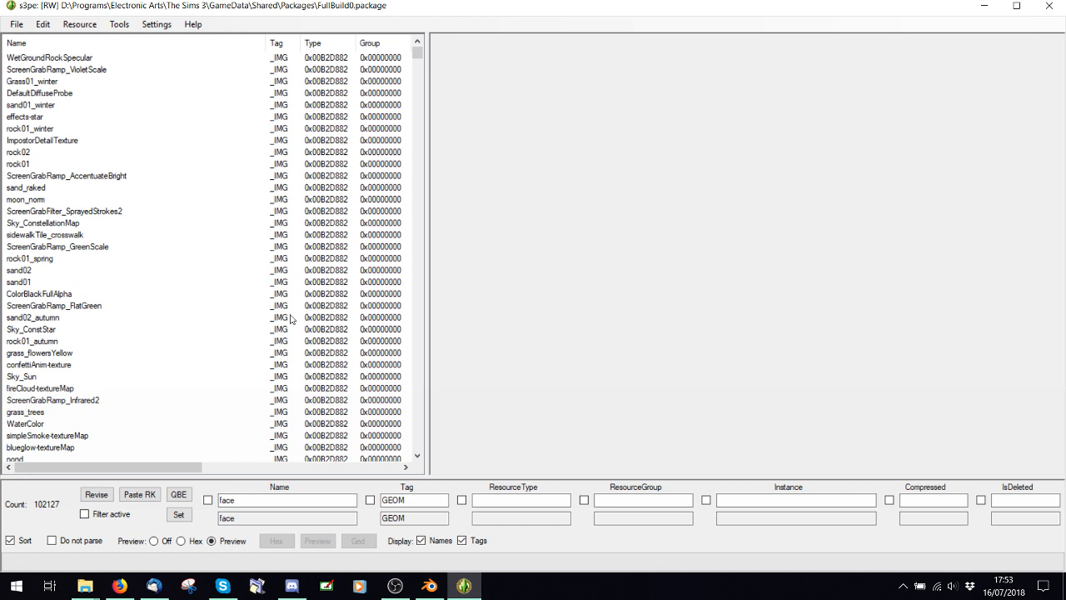
- In s3pe, filter the FullBuild0.package resources by name "face" and tag GEOM, and look through the filtered list
{"action": "left_click_drag", "start_coordinate": [237, 501], "coordinate": [209, 509]}
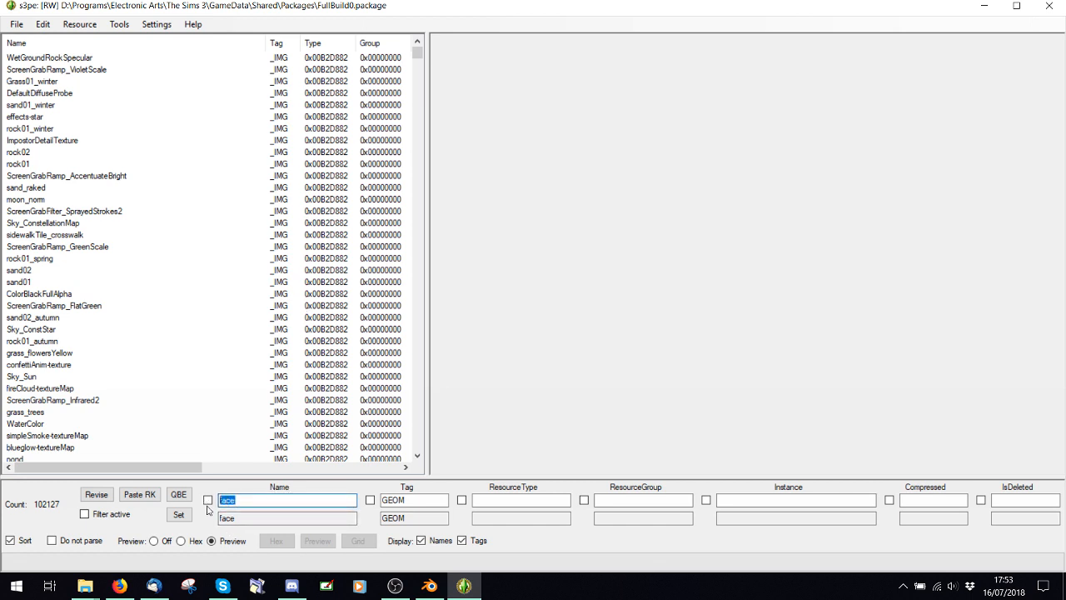
{"action": "left_click_drag", "start_coordinate": [406, 501], "coordinate": [371, 507]}
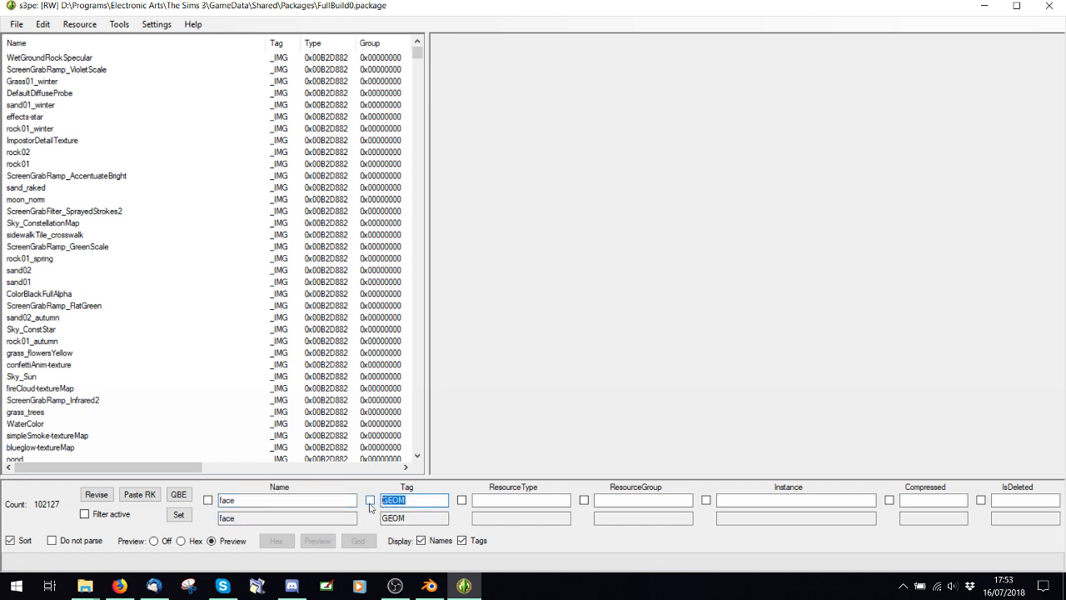
{"action": "left_click", "coordinate": [370, 501]}
{"action": "left_click", "coordinate": [207, 501]}
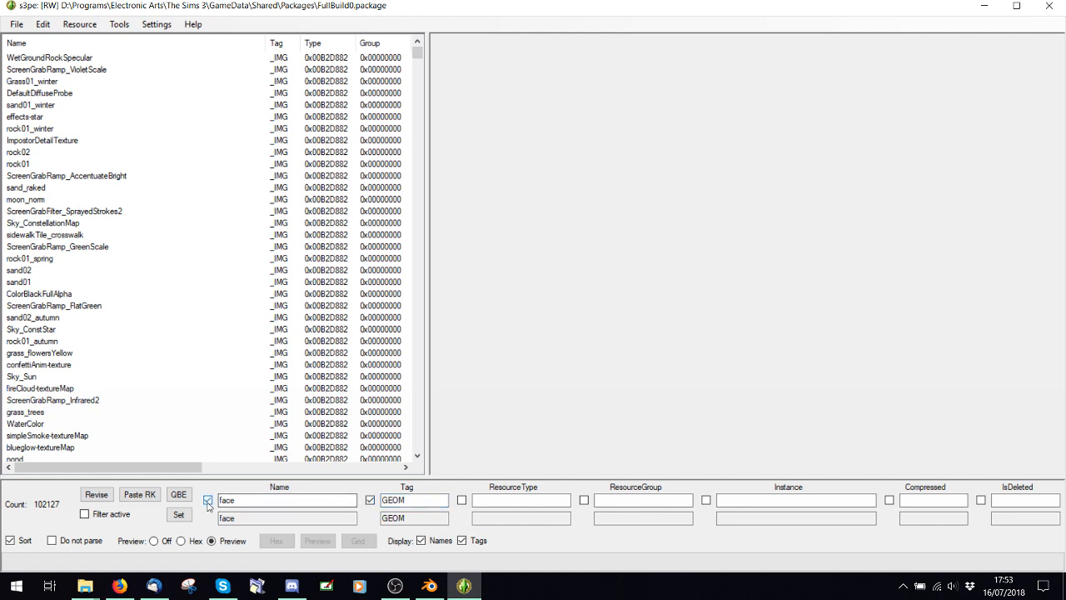
{"action": "left_click", "coordinate": [178, 513]}
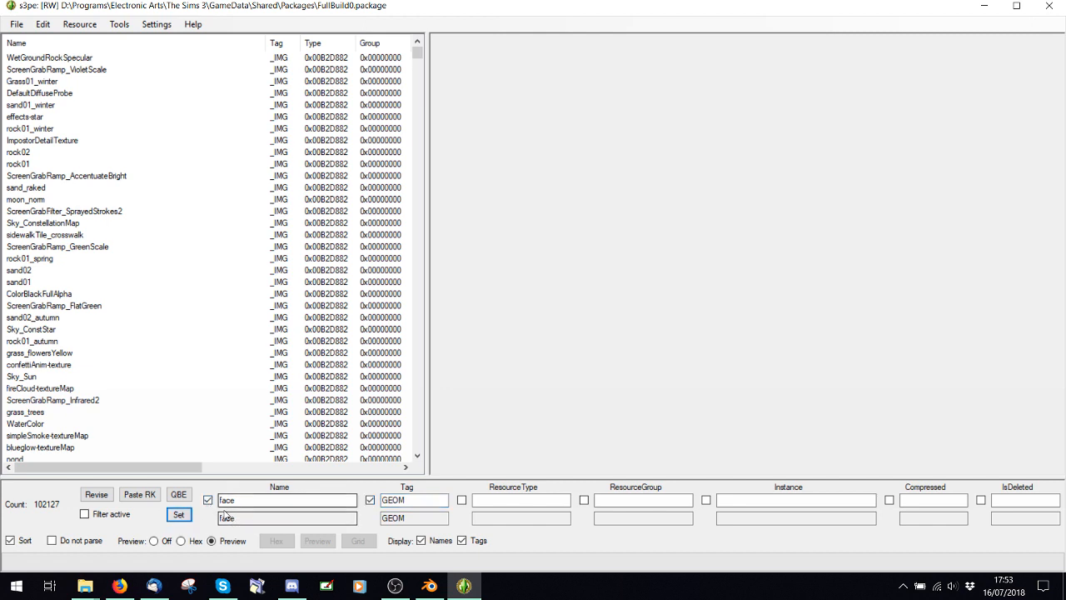
{"action": "left_click", "coordinate": [241, 518]}
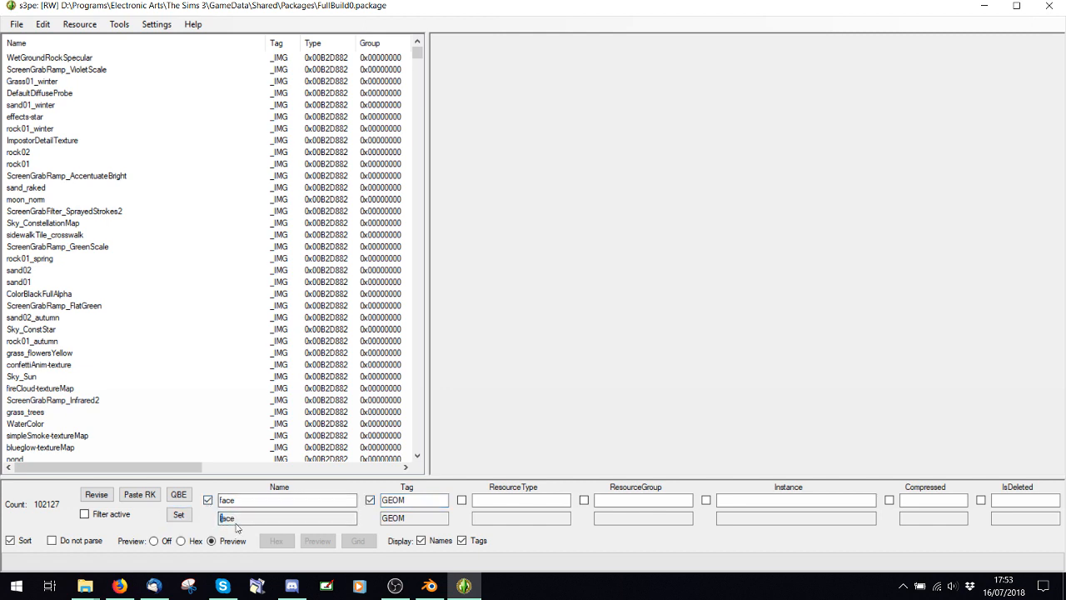
{"action": "left_click", "coordinate": [85, 516]}
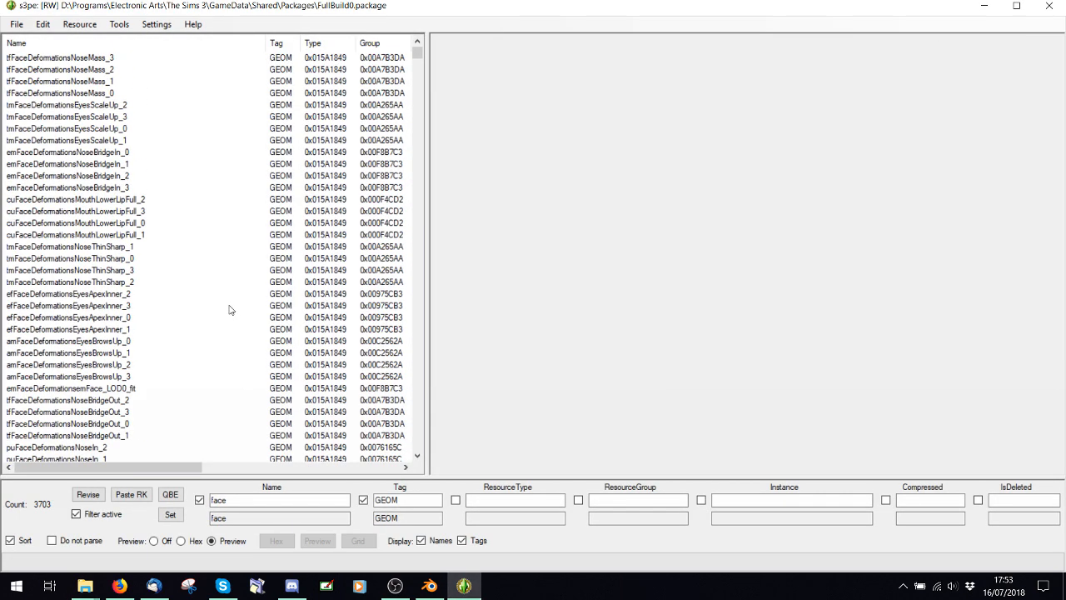
{"action": "scroll", "coordinate": [230, 309], "scroll_direction": "down", "scroll_amount": 4}
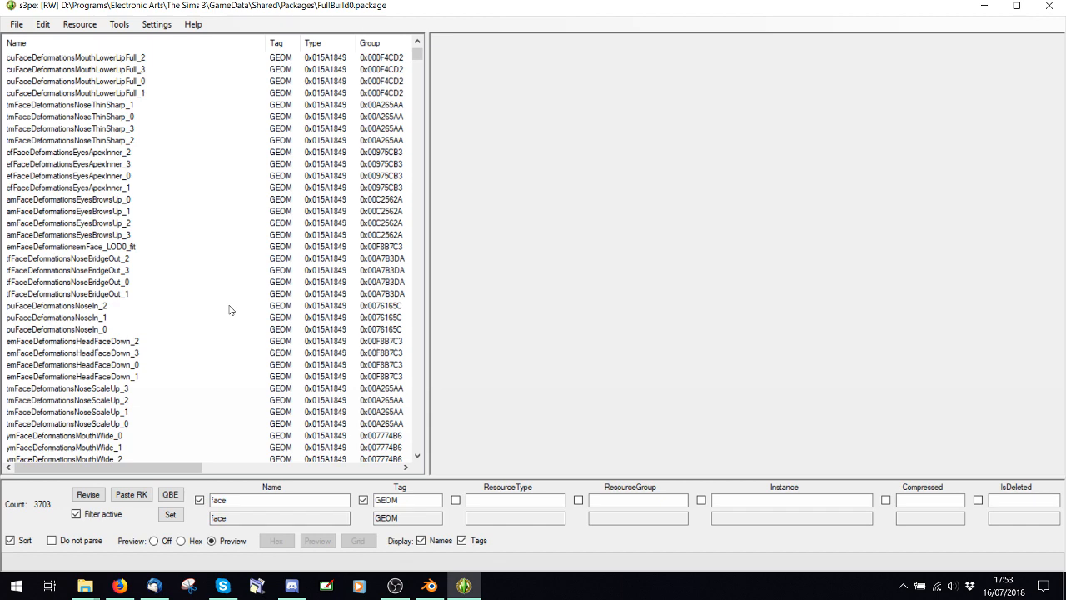
{"action": "scroll", "coordinate": [231, 310], "scroll_direction": "down", "scroll_amount": 20}
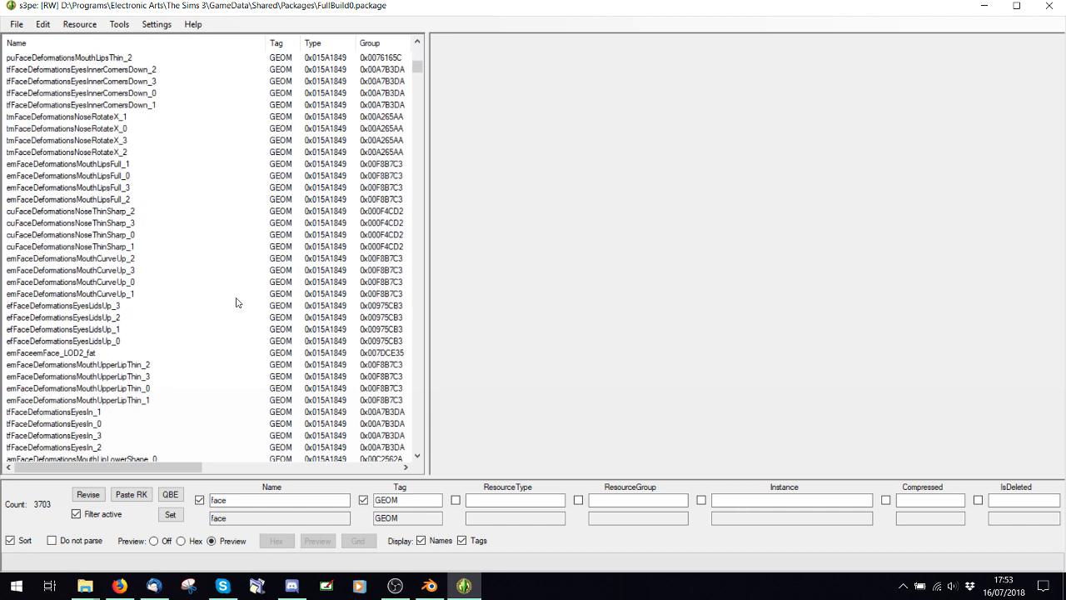
{"action": "scroll", "coordinate": [236, 303], "scroll_direction": "down", "scroll_amount": 7}
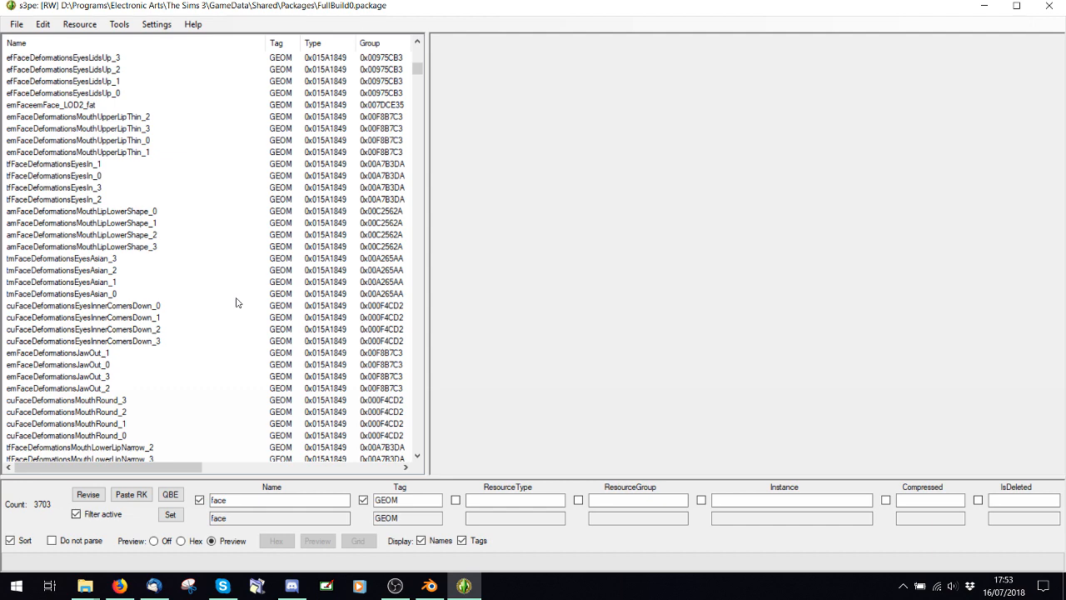
- Switch to Blender and import amFace_fat.obj from the General Meshes folder as a Wavefront OBJ
{"action": "left_click", "coordinate": [430, 586]}
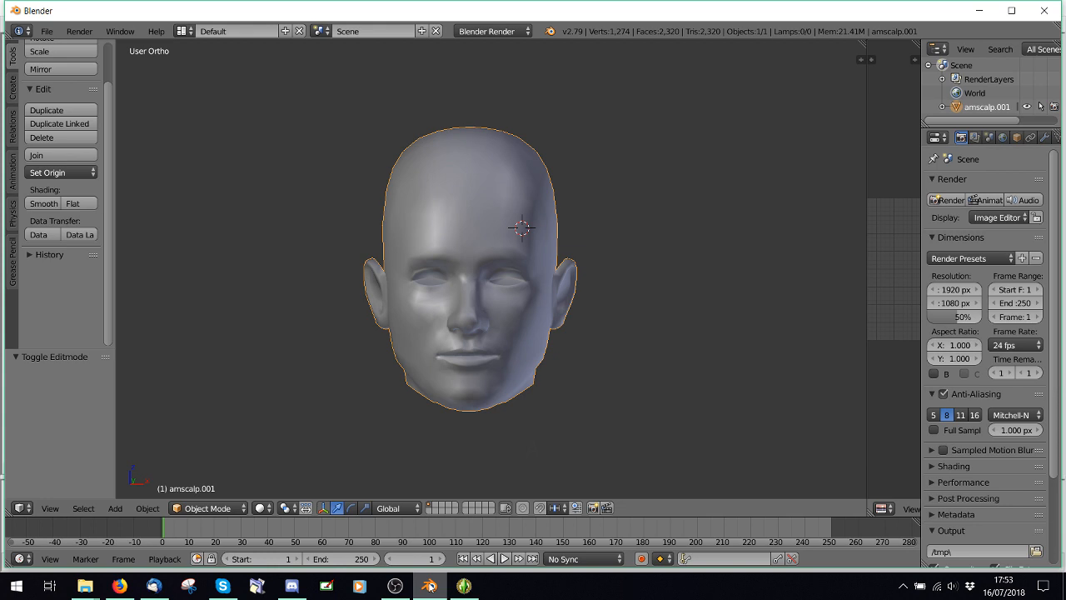
{"action": "scroll", "coordinate": [492, 191], "scroll_direction": "up", "scroll_amount": 3}
{"action": "scroll", "coordinate": [491, 191], "scroll_direction": "down", "scroll_amount": 3}
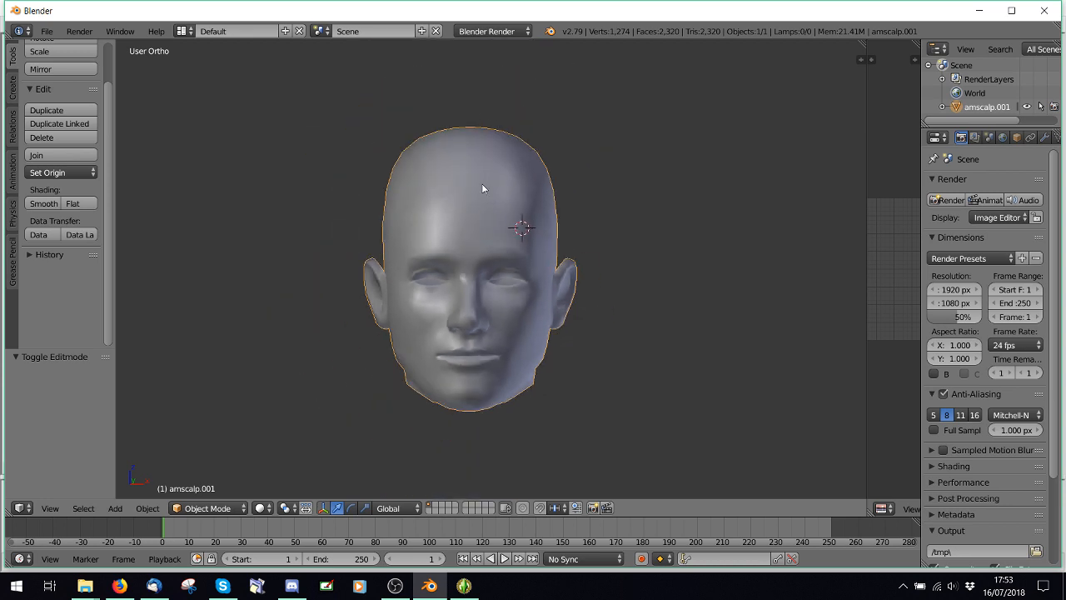
{"action": "mouse_move", "coordinate": [524, 219]}
{"action": "middle_mouse_down"}
{"action": "mouse_move", "coordinate": [420, 220]}
{"action": "mouse_move", "coordinate": [530, 227]}
{"action": "middle_mouse_up"}
{"action": "scroll", "coordinate": [492, 269], "scroll_direction": "up", "scroll_amount": 1}
{"action": "middle_click_drag", "start_coordinate": [491, 270], "coordinate": [486, 264]}
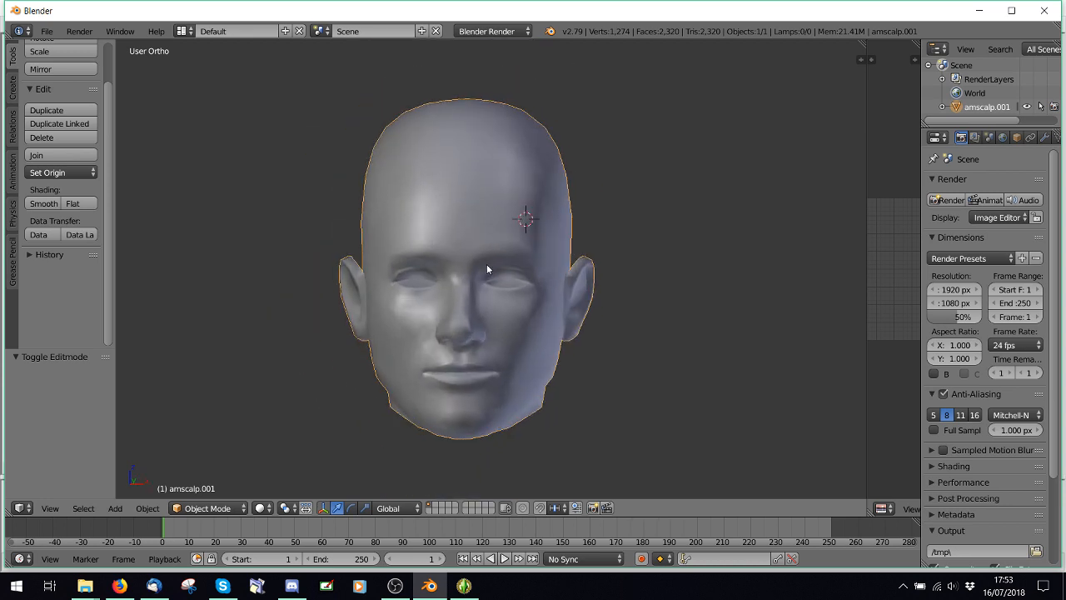
{"action": "scroll", "coordinate": [488, 264], "scroll_direction": "down", "scroll_amount": 2}
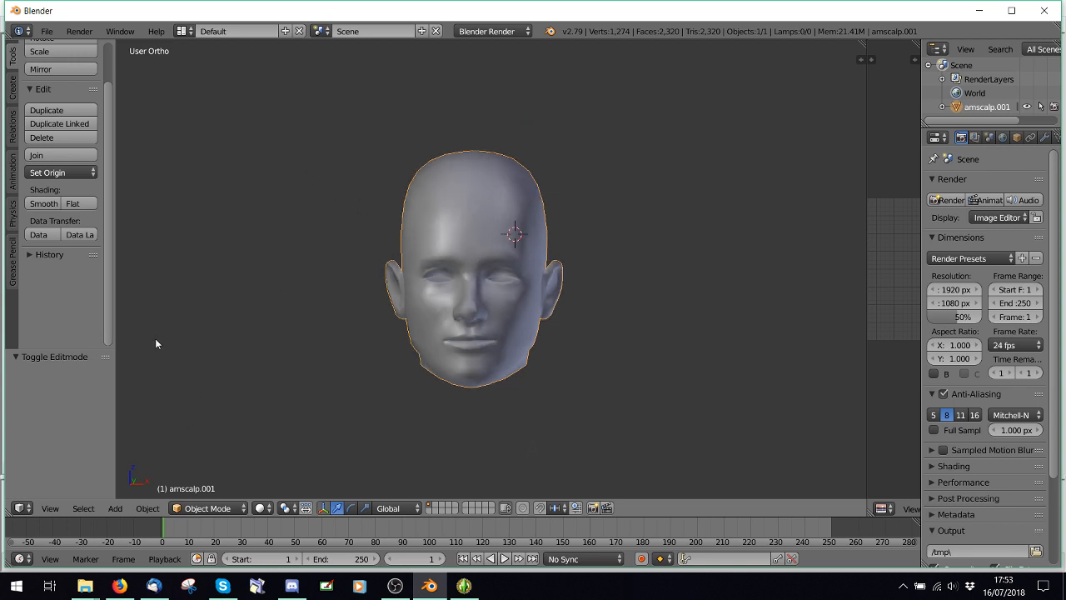
{"action": "left_click", "coordinate": [46, 31]}
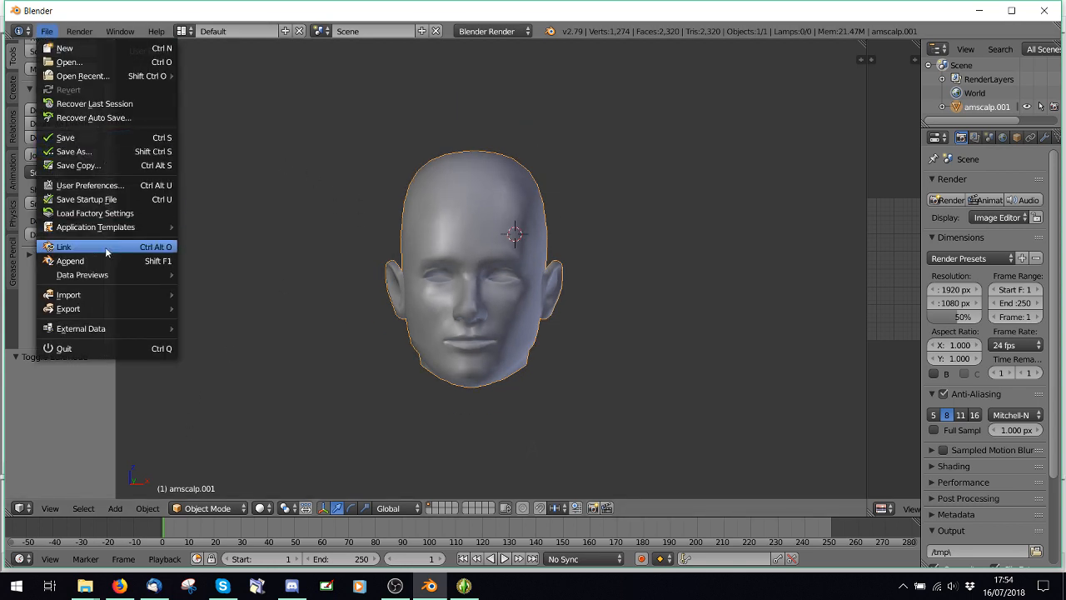
{"action": "mouse_move", "coordinate": [121, 296]}
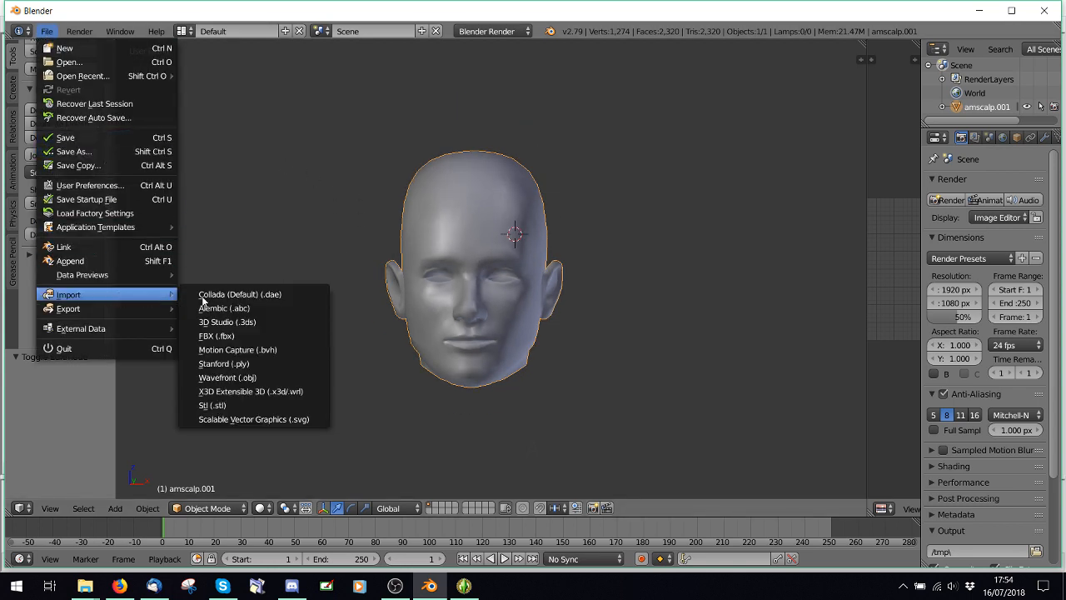
{"action": "left_click", "coordinate": [262, 382]}
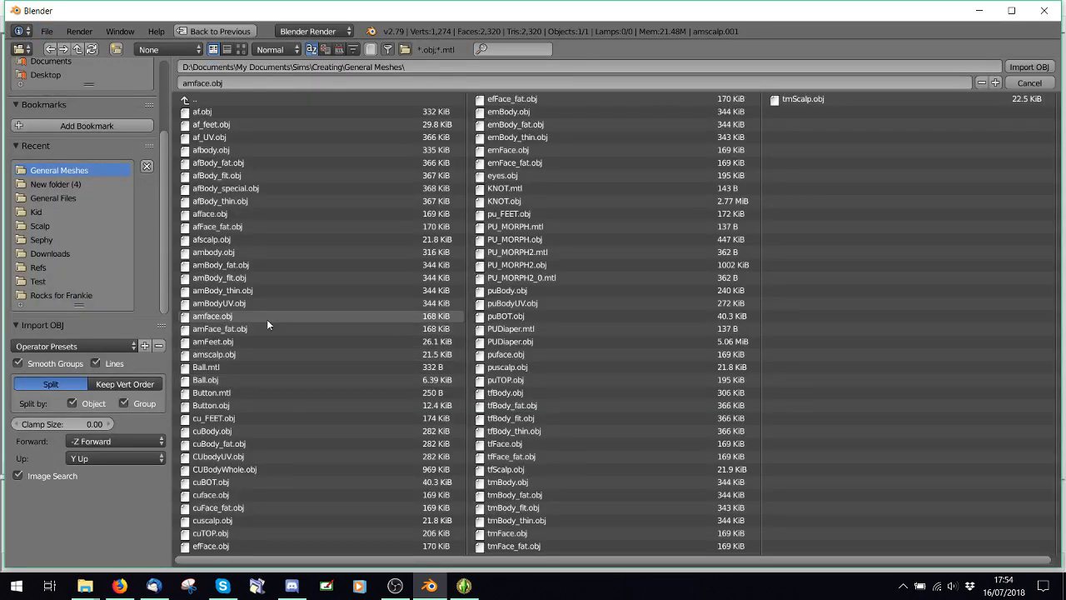
{"action": "double_click", "coordinate": [233, 328]}
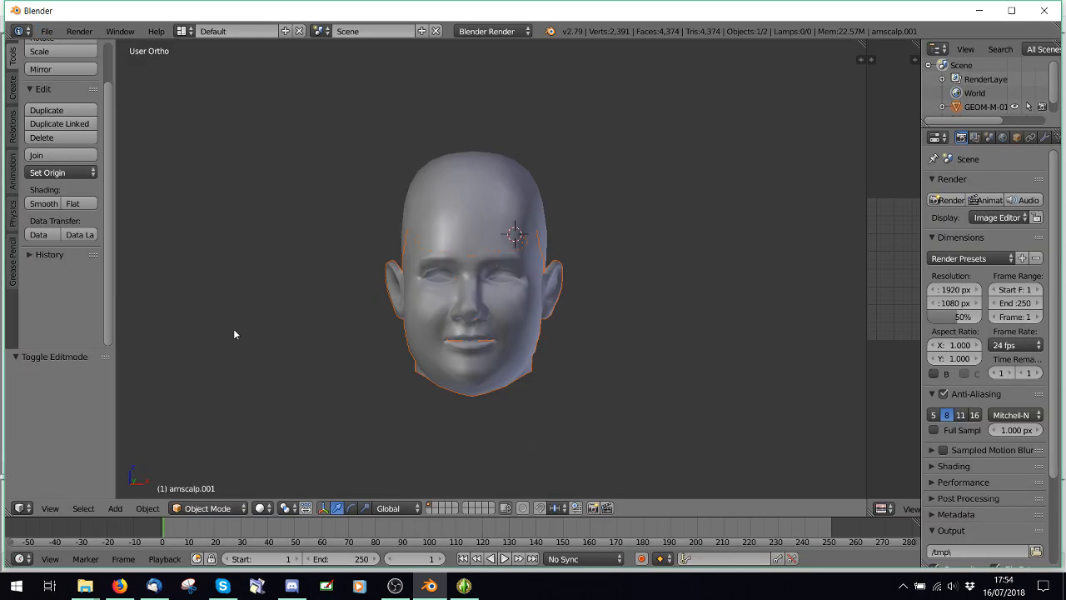
- Compare the imported fat face with the original head by toggling their visibility, leaving the imported mesh hidden
{"action": "scroll", "coordinate": [299, 346], "scroll_direction": "up", "scroll_amount": 2}
{"action": "middle_click_drag", "start_coordinate": [382, 348], "coordinate": [316, 362]}
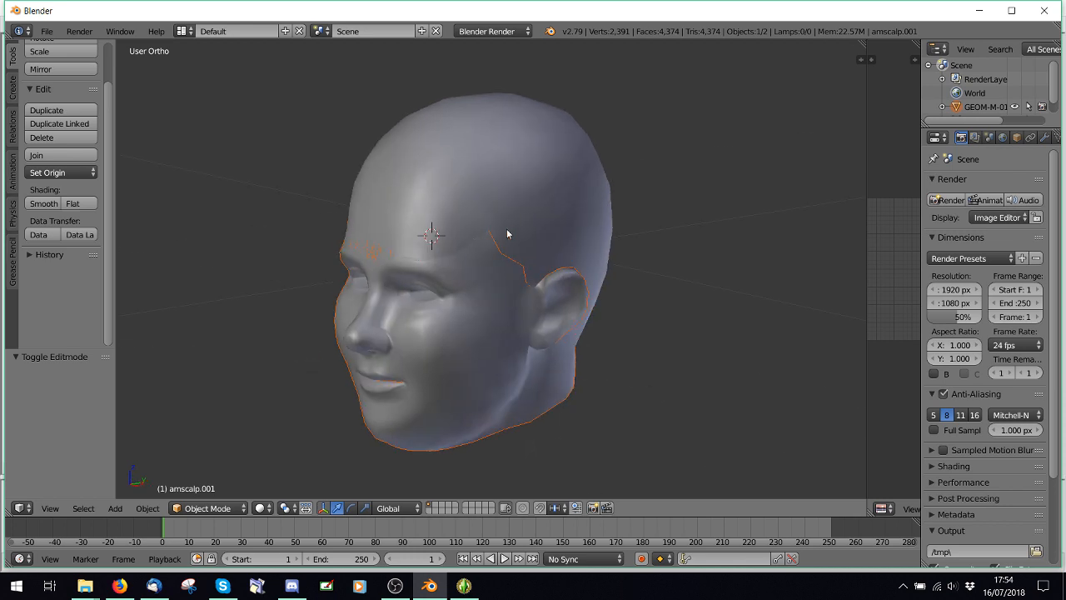
{"action": "middle_click_drag", "start_coordinate": [367, 266], "coordinate": [463, 251]}
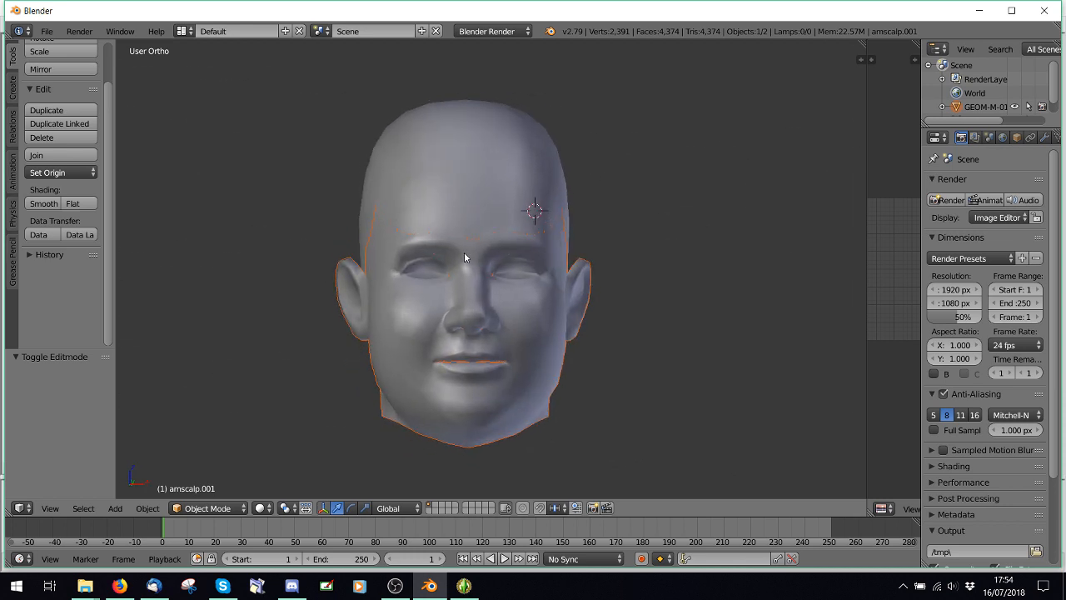
{"action": "scroll", "coordinate": [1027, 95], "scroll_direction": "down", "scroll_amount": 1}
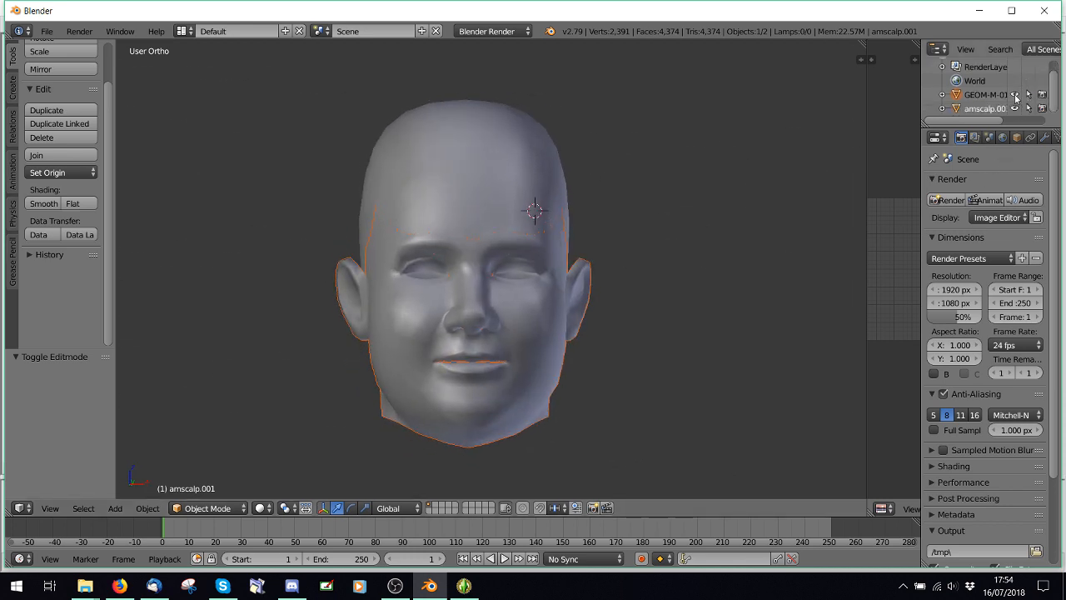
{"action": "left_click", "coordinate": [1015, 110]}
{"action": "left_click", "coordinate": [1014, 110]}
{"action": "left_click", "coordinate": [1013, 97]}
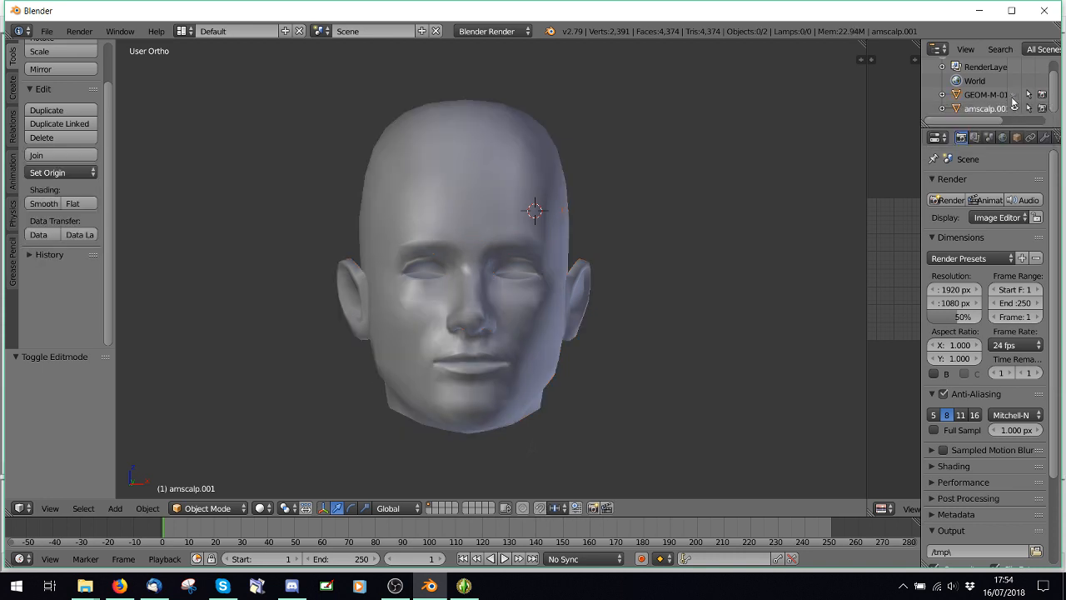
{"action": "left_click", "coordinate": [1013, 98]}
{"action": "left_click", "coordinate": [1013, 96]}
- Delete the amscalp.001 object from the scene and undo the deletion
{"action": "right_click", "coordinate": [998, 115]}
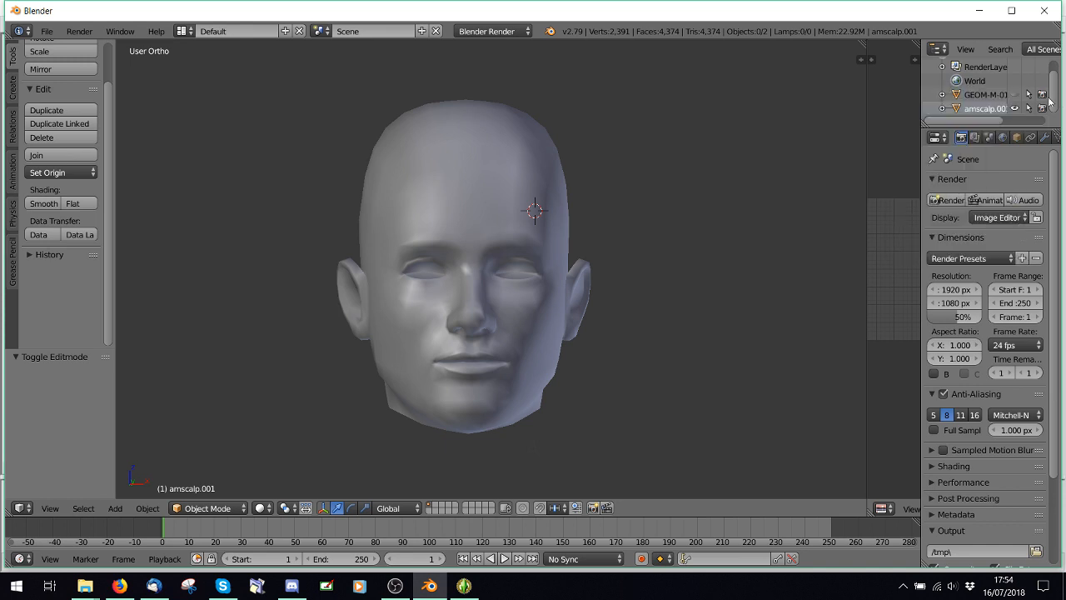
{"action": "right_click", "coordinate": [984, 113]}
{"action": "left_click", "coordinate": [949, 172]}
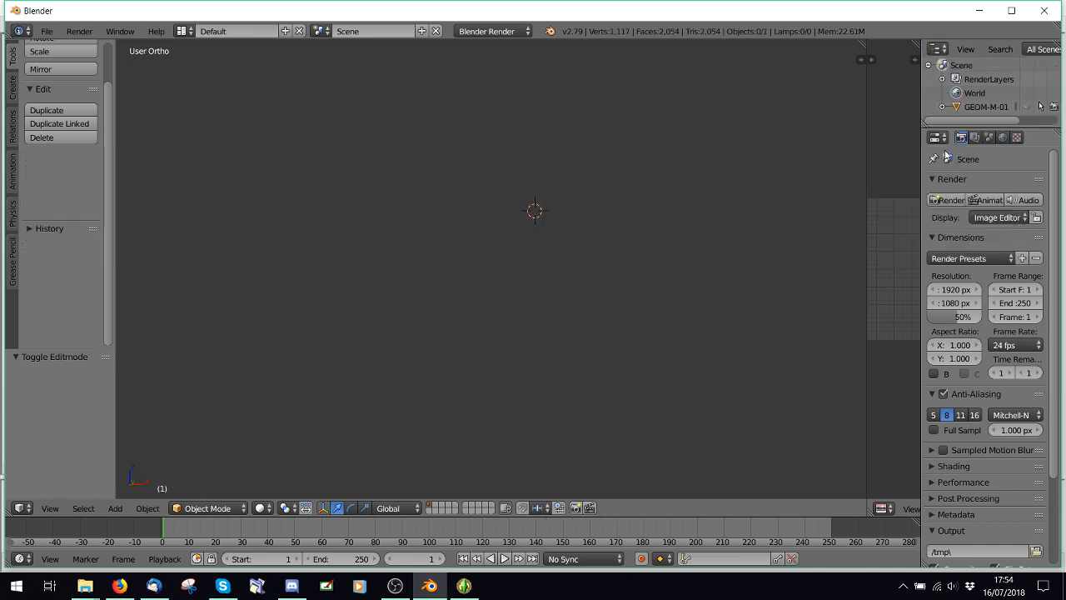
{"action": "key", "text": "ctrl+z"}
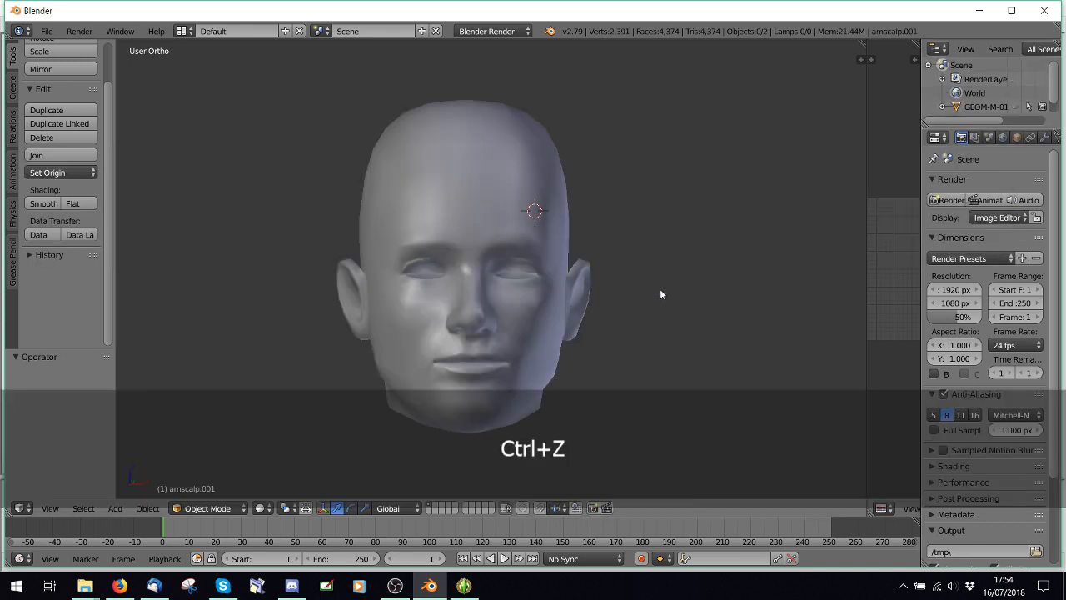
- Inspect the original head from several angles, align it to the front view and switch back to s3pe
{"action": "key", "text": "a"}
{"action": "middle_click_drag", "start_coordinate": [655, 224], "coordinate": [630, 233]}
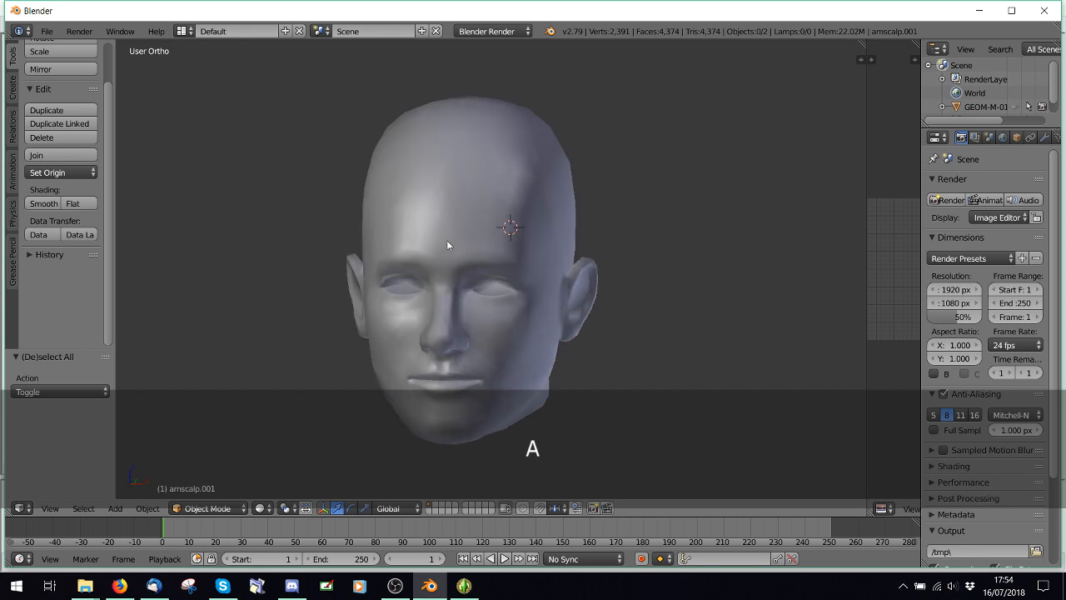
{"action": "middle_click_drag", "start_coordinate": [446, 240], "coordinate": [453, 308]}
{"action": "middle_click_drag", "start_coordinate": [452, 233], "coordinate": [519, 236]}
{"action": "key", "text": "KP_1"}
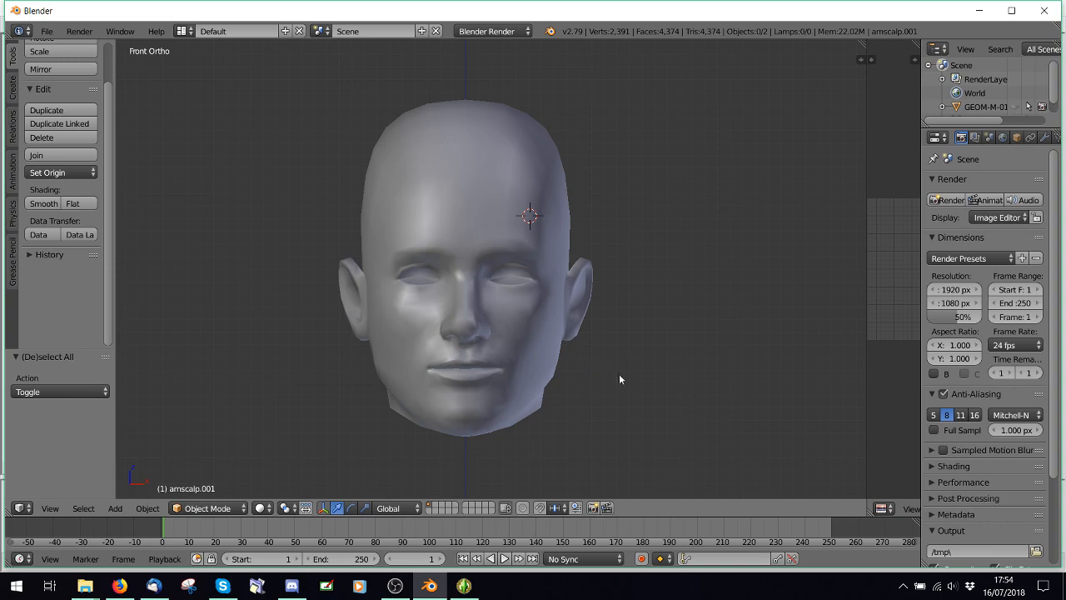
{"action": "left_click", "coordinate": [465, 587]}
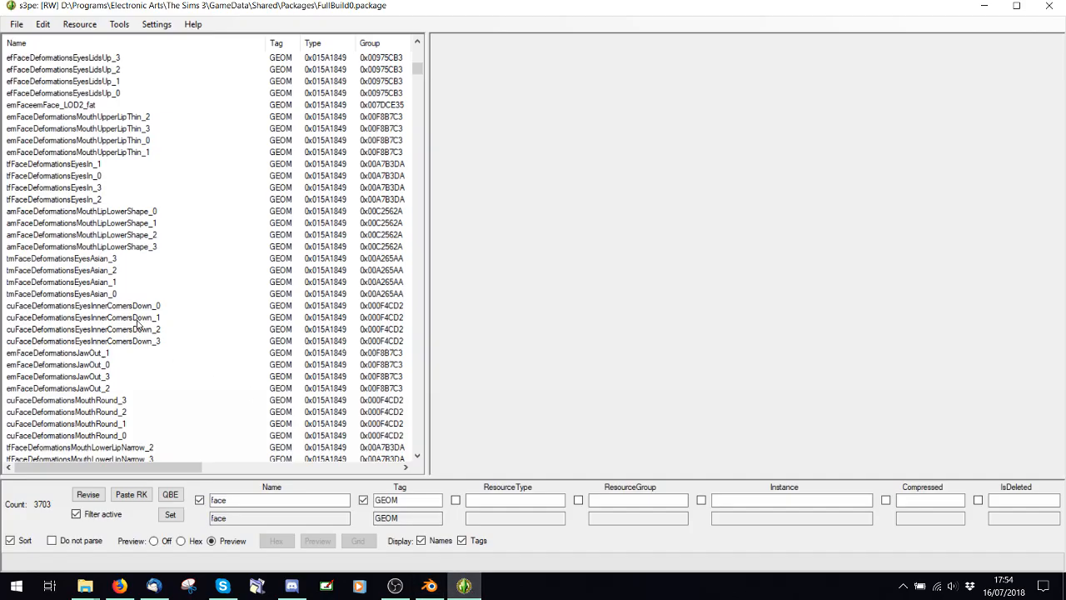
- Browse the list of face GEOM resources, examining the deformation and amFace LOD mesh names
{"action": "scroll", "coordinate": [137, 325], "scroll_direction": "down", "scroll_amount": 20}
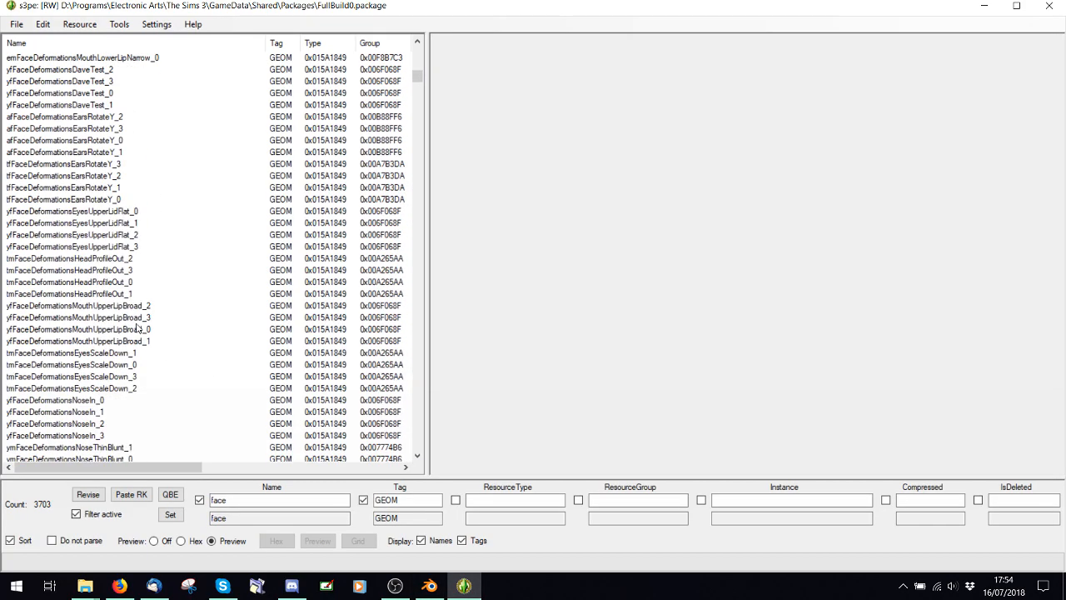
{"action": "scroll", "coordinate": [137, 329], "scroll_direction": "down", "scroll_amount": 20}
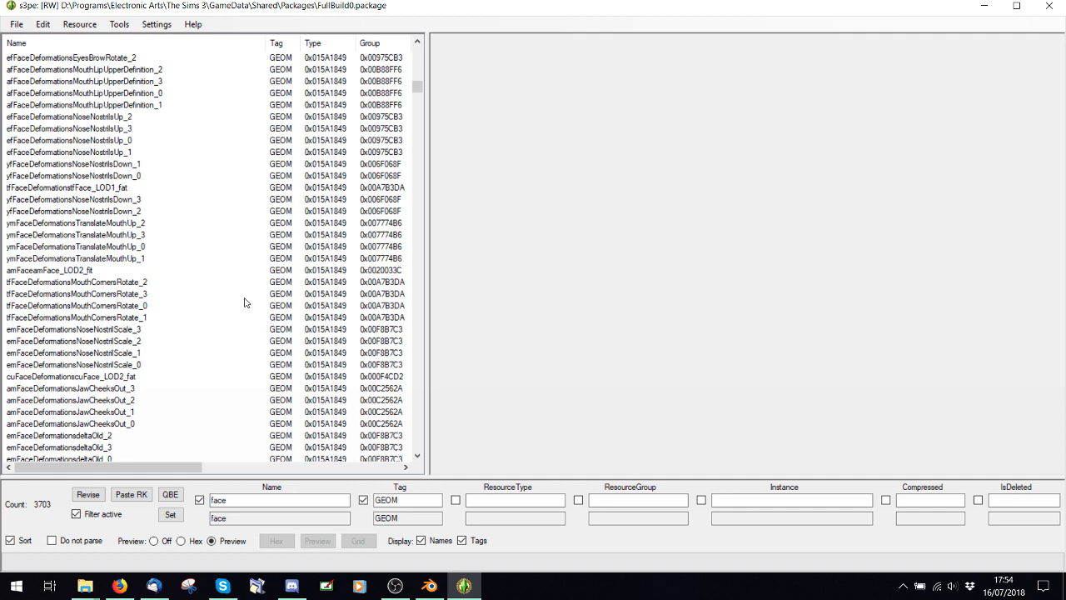
{"action": "scroll", "coordinate": [244, 301], "scroll_direction": "down", "scroll_amount": 4}
{"action": "scroll", "coordinate": [244, 301], "scroll_direction": "up", "scroll_amount": 5}
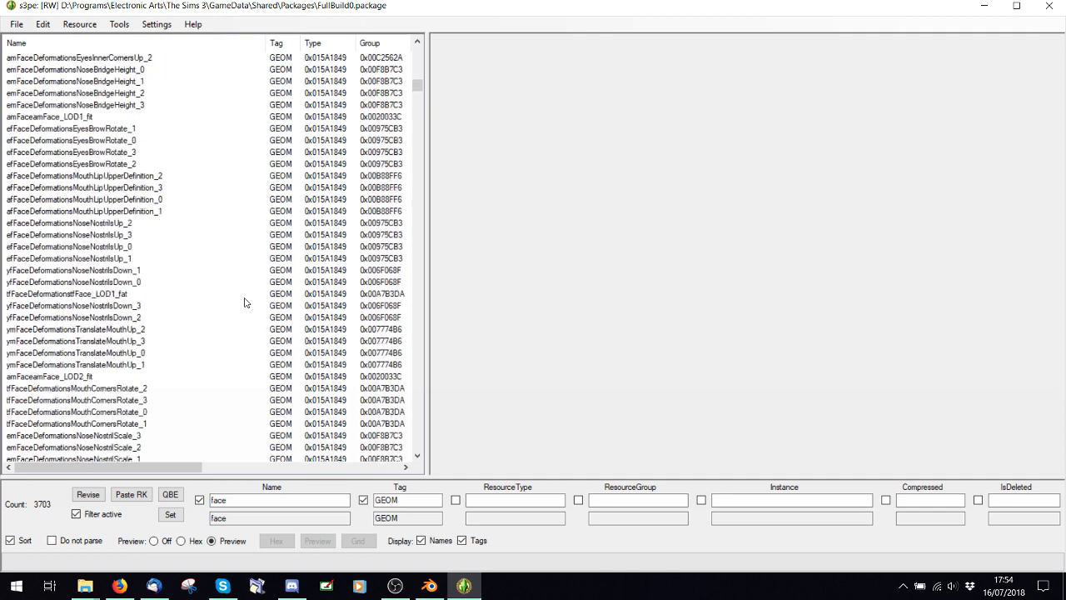
{"action": "left_click_drag", "start_coordinate": [418, 85], "coordinate": [419, 48]}
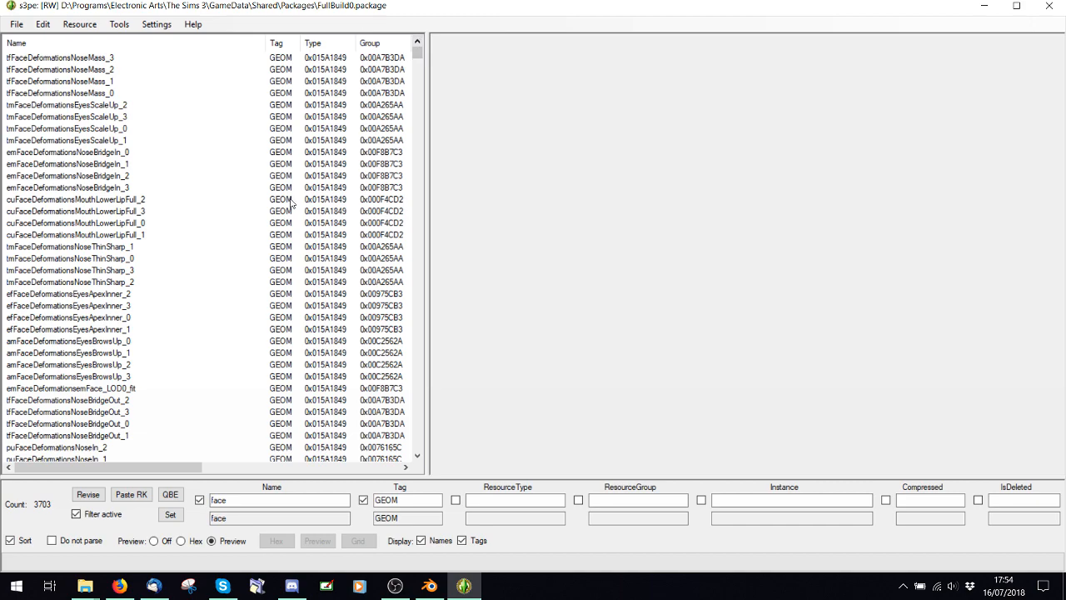
{"action": "scroll", "coordinate": [250, 205], "scroll_direction": "down", "scroll_amount": 20}
{"action": "scroll", "coordinate": [290, 204], "scroll_direction": "down", "scroll_amount": 20}
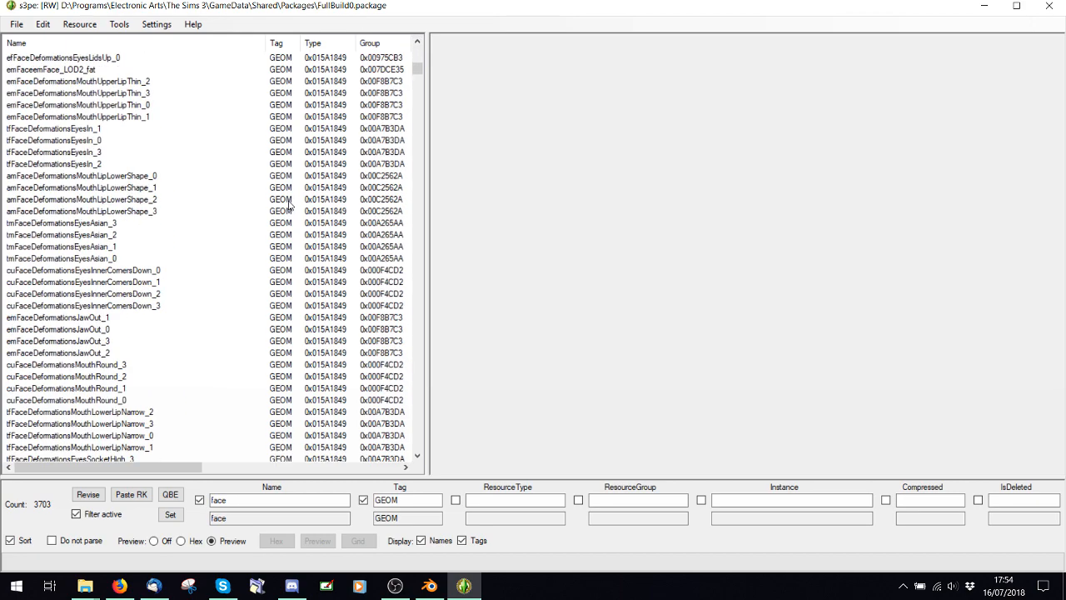
{"action": "scroll", "coordinate": [290, 204], "scroll_direction": "down", "scroll_amount": 7}
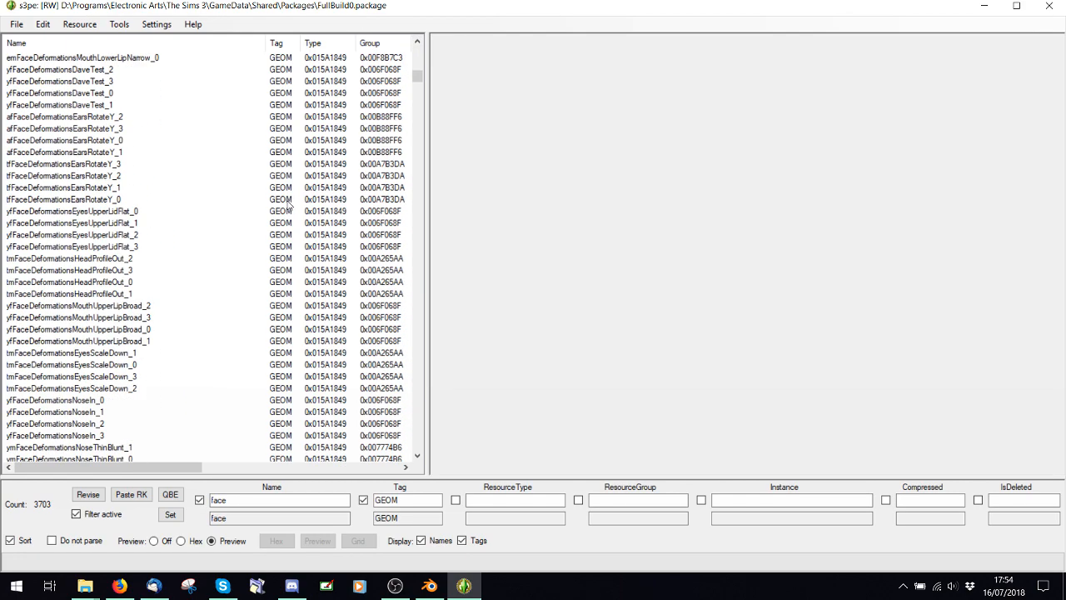
{"action": "scroll", "coordinate": [290, 204], "scroll_direction": "down", "scroll_amount": 20}
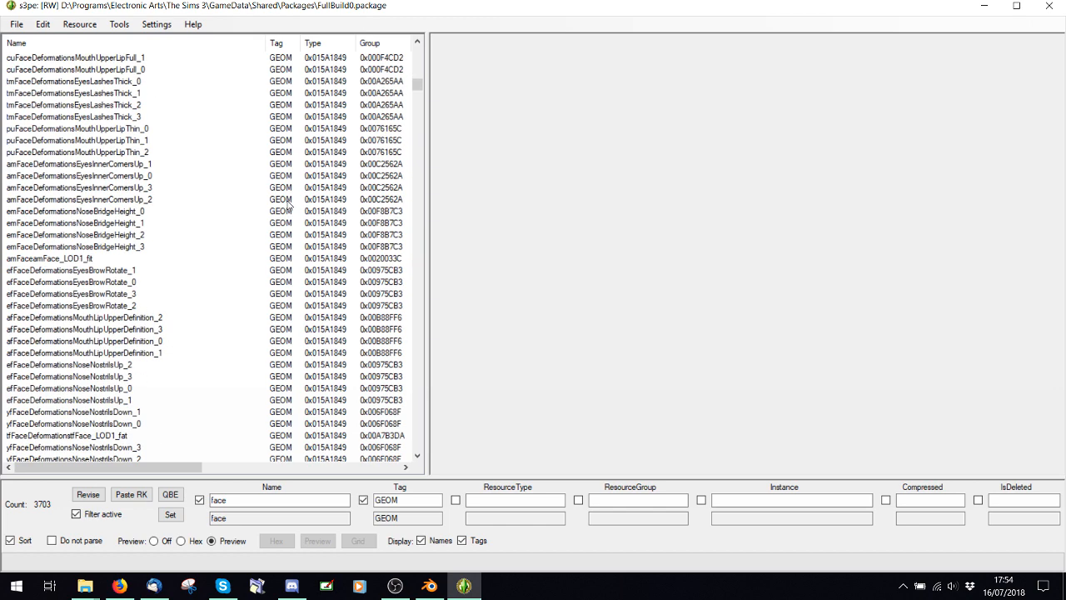
{"action": "scroll", "coordinate": [51, 319], "scroll_direction": "down", "scroll_amount": 7}
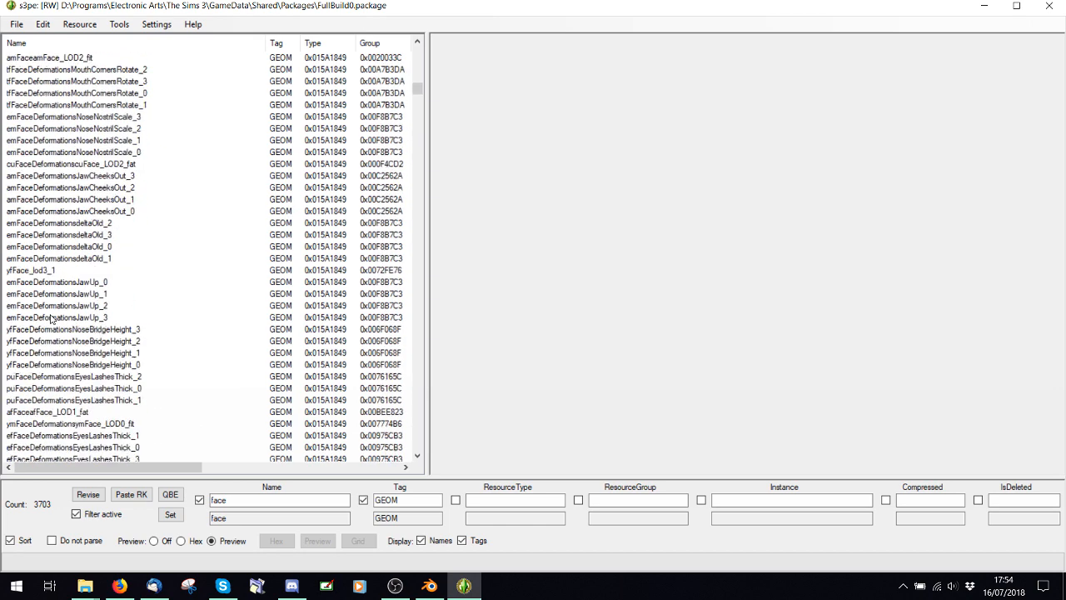
{"action": "scroll", "coordinate": [52, 319], "scroll_direction": "down", "scroll_amount": 14}
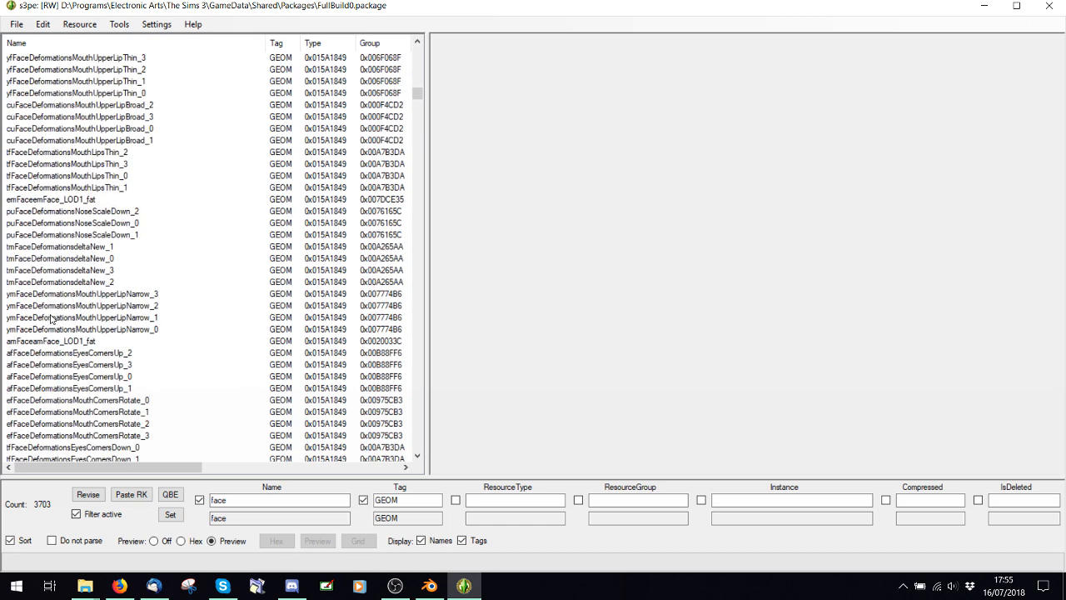
{"action": "scroll", "coordinate": [138, 351], "scroll_direction": "down", "scroll_amount": 8}
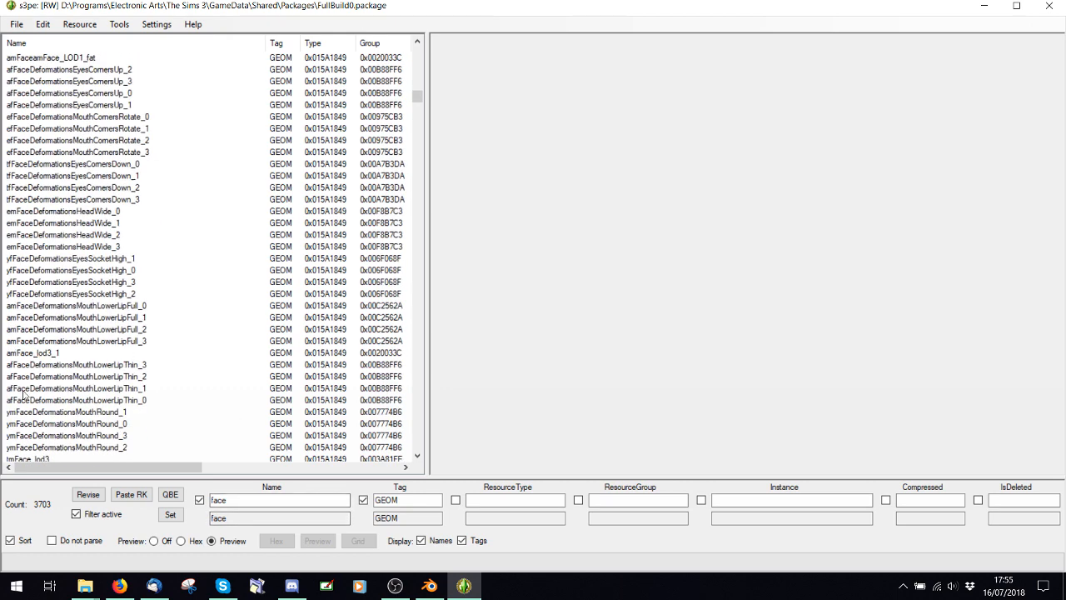
- Narrow the resource list to names containing amface by applying a revised name filter
{"action": "left_click", "coordinate": [213, 499]}
{"action": "type", "text": "am"}
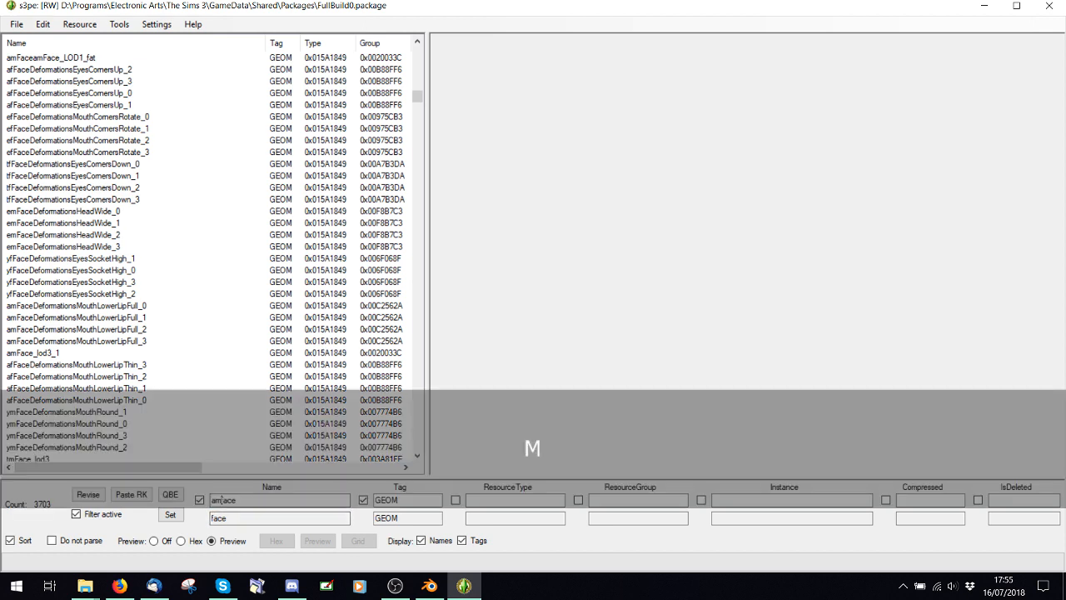
{"action": "left_click", "coordinate": [170, 514]}
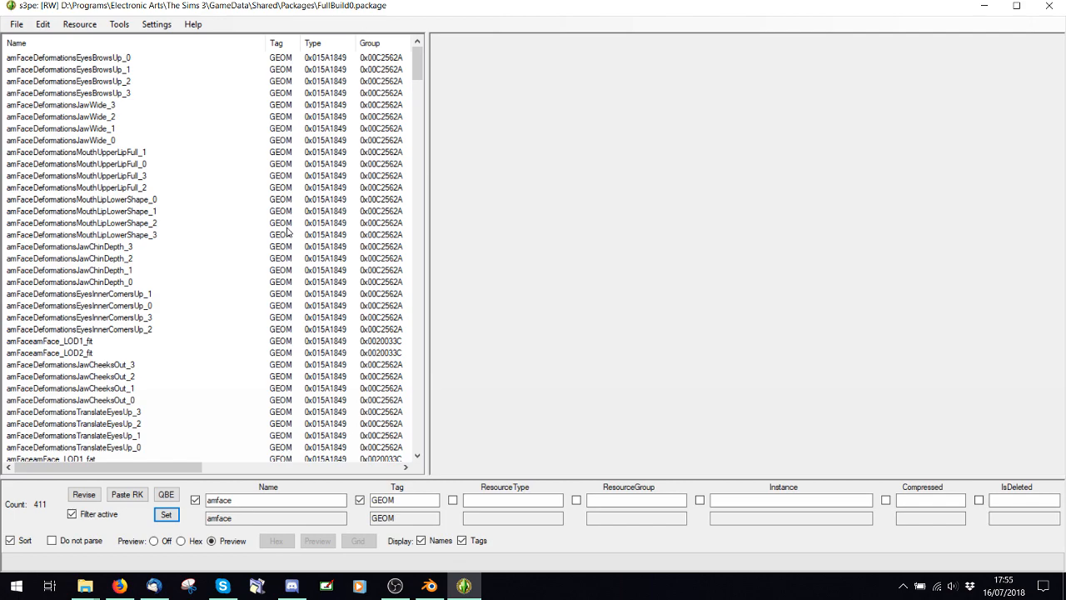
- Check the head in Blender, return to s3pe and preview the amFace_lod0_1 resource in the filtered list
{"action": "left_click", "coordinate": [429, 586]}
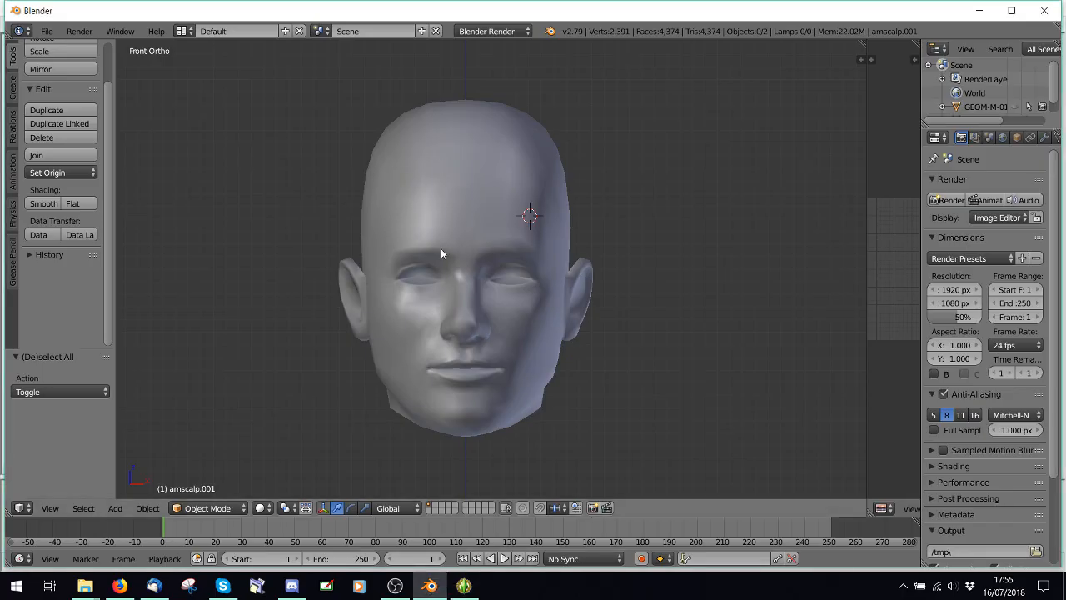
{"action": "left_click", "coordinate": [464, 585]}
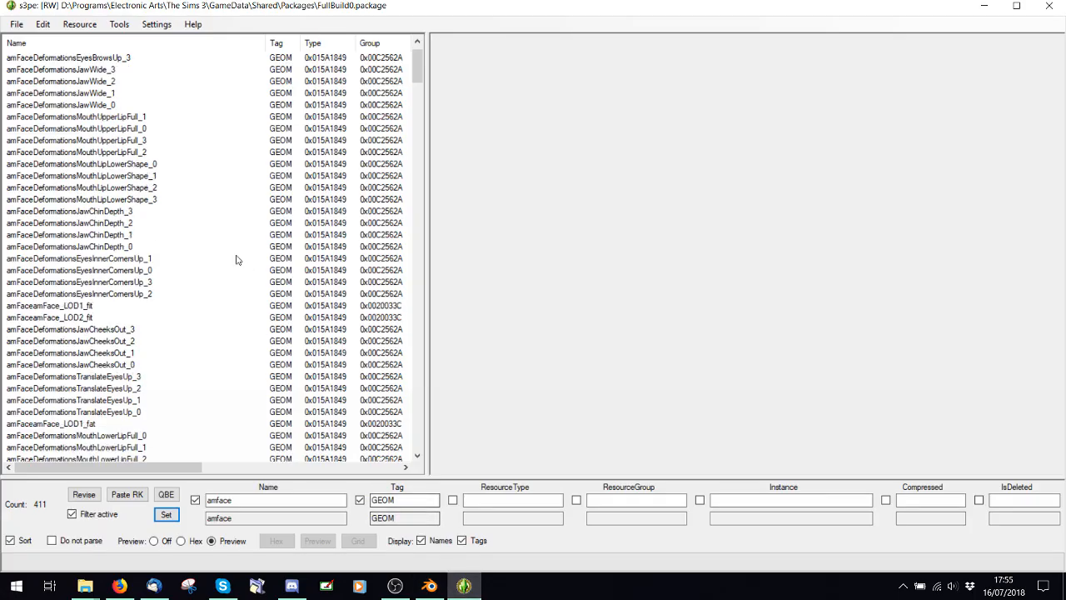
{"action": "scroll", "coordinate": [235, 259], "scroll_direction": "down", "scroll_amount": 8}
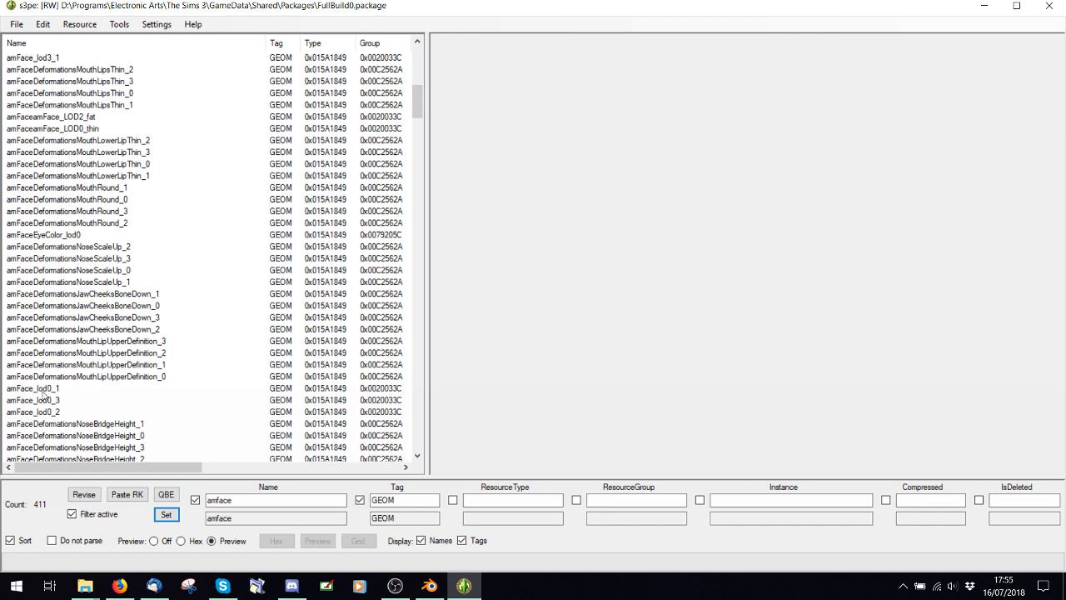
{"action": "scroll", "coordinate": [116, 331], "scroll_direction": "down", "scroll_amount": 4}
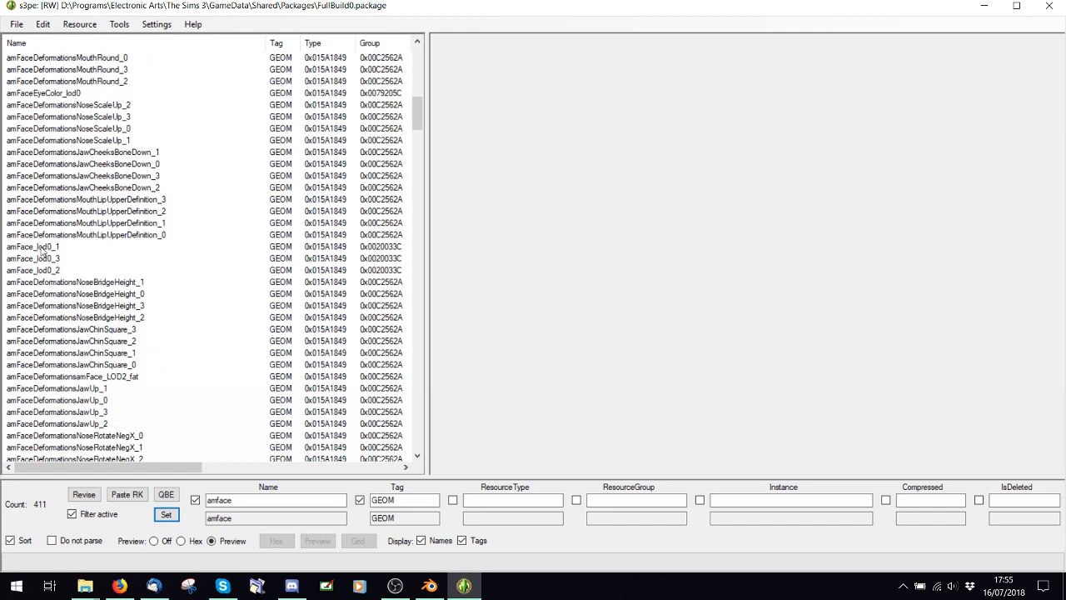
{"action": "left_click", "coordinate": [41, 248]}
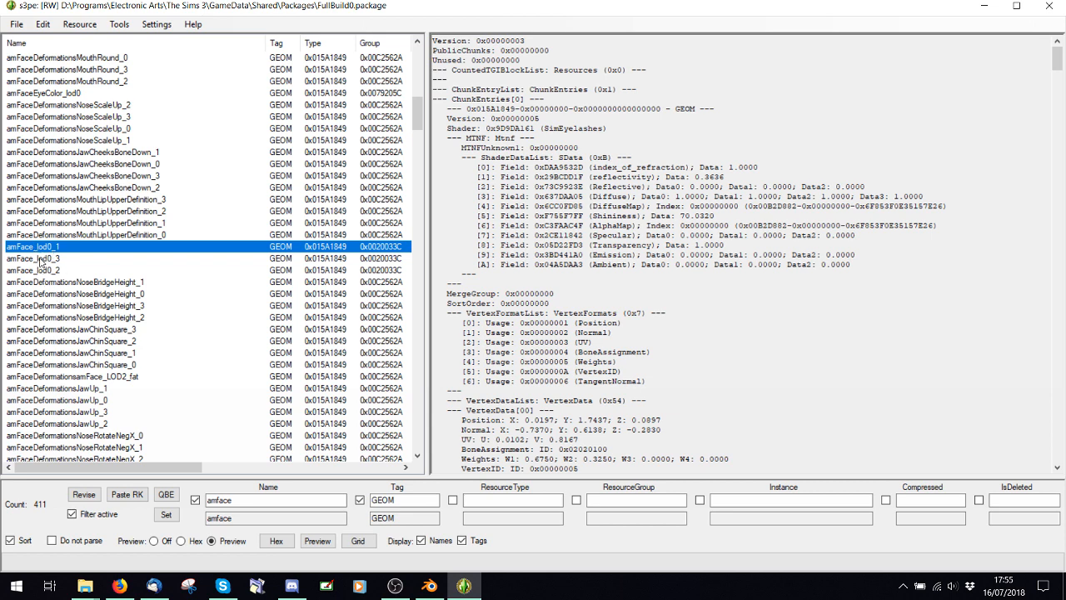
- Select the amFace_lod0_2 resource and start exporting it to a file
{"action": "key", "text": "shift"}
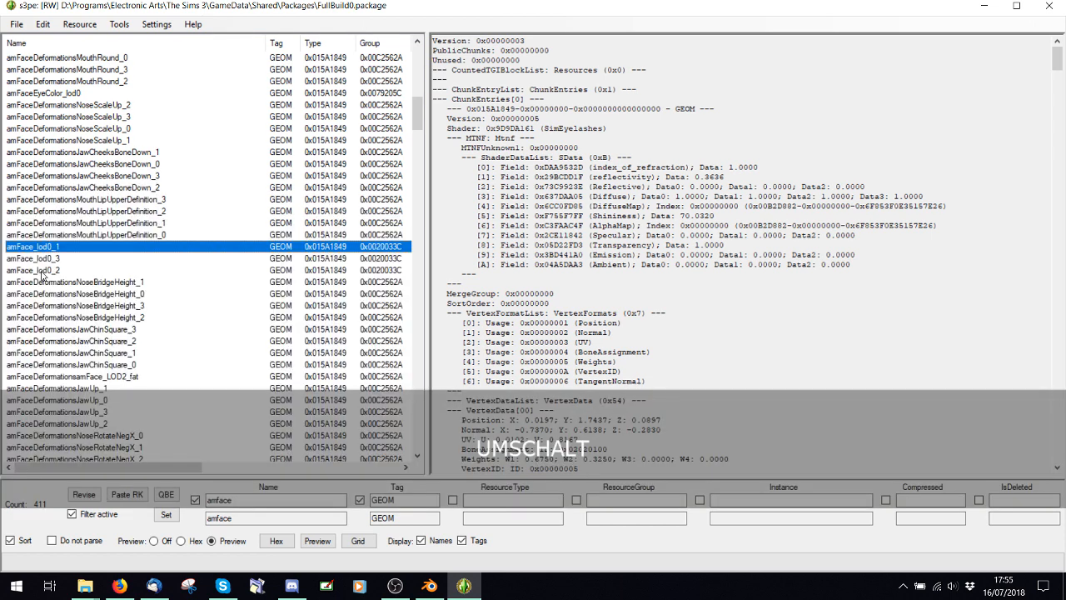
{"action": "left_click", "coordinate": [41, 271]}
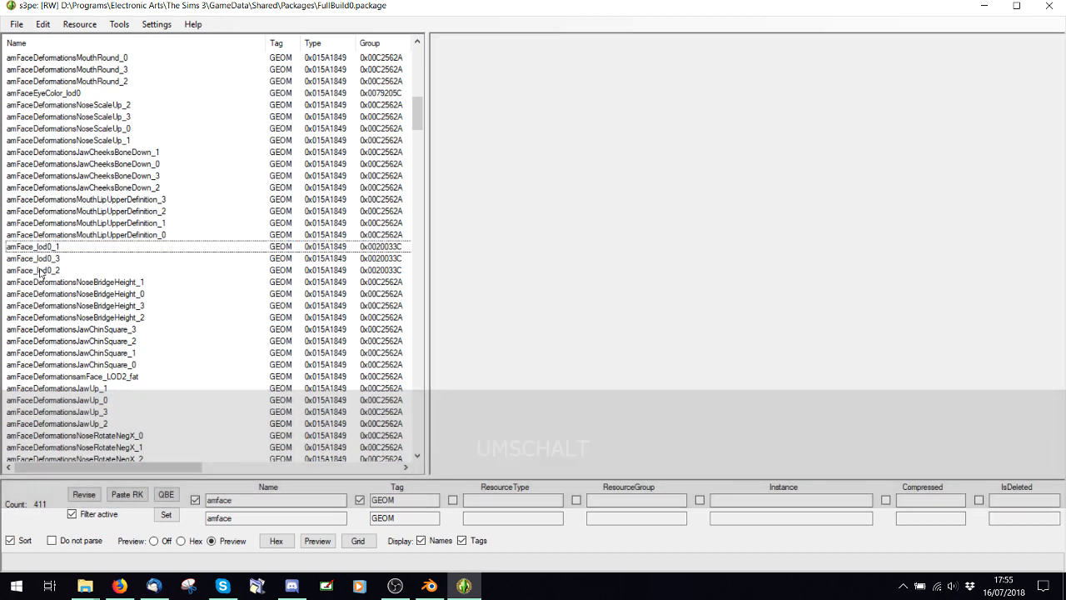
{"action": "right_click", "coordinate": [48, 271]}
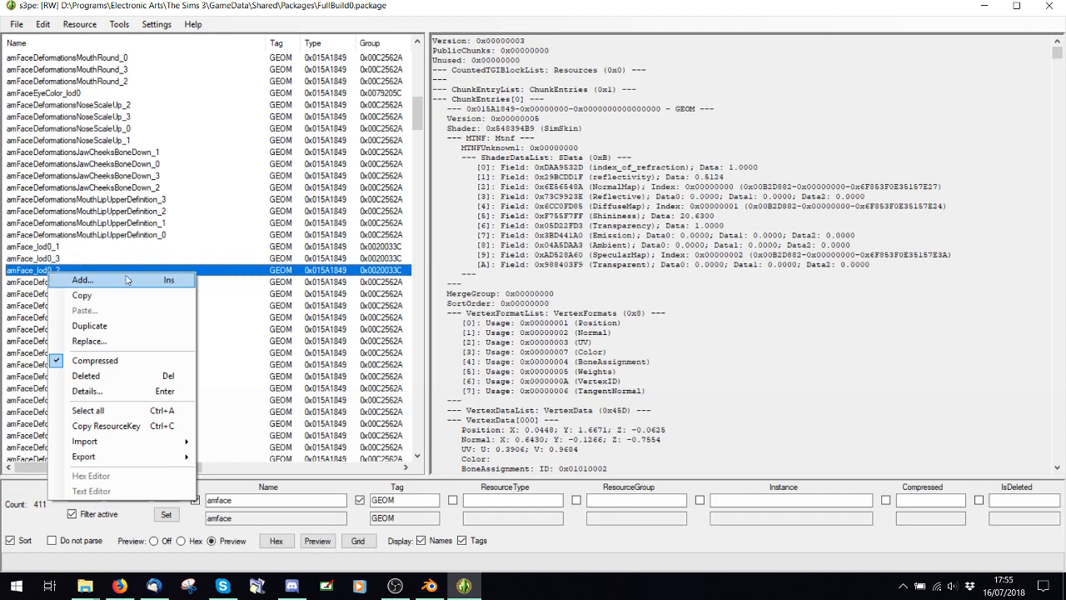
{"action": "left_click", "coordinate": [27, 271]}
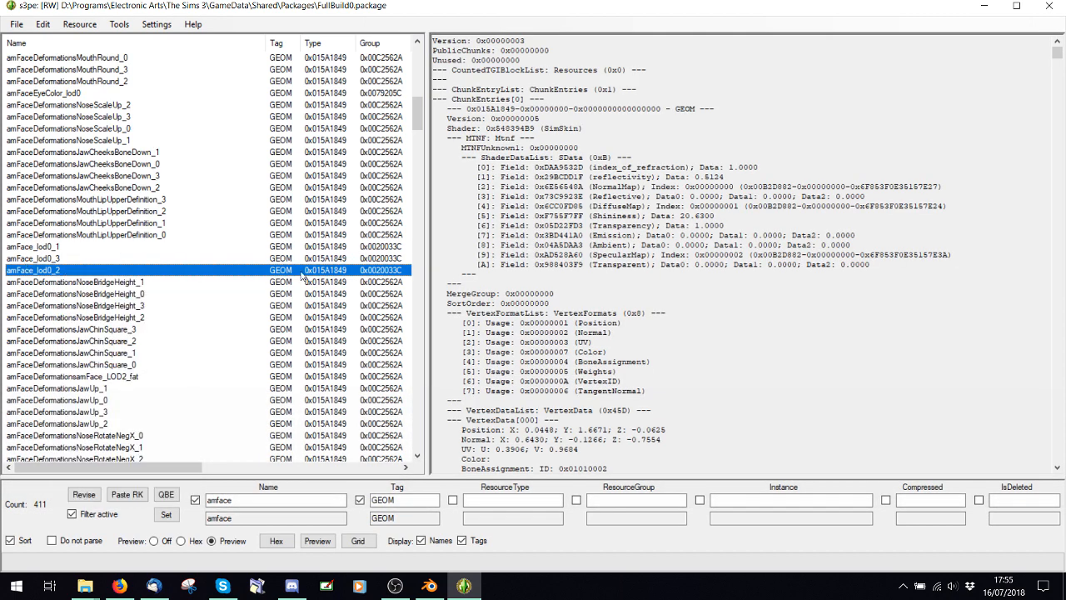
{"action": "right_click", "coordinate": [35, 271]}
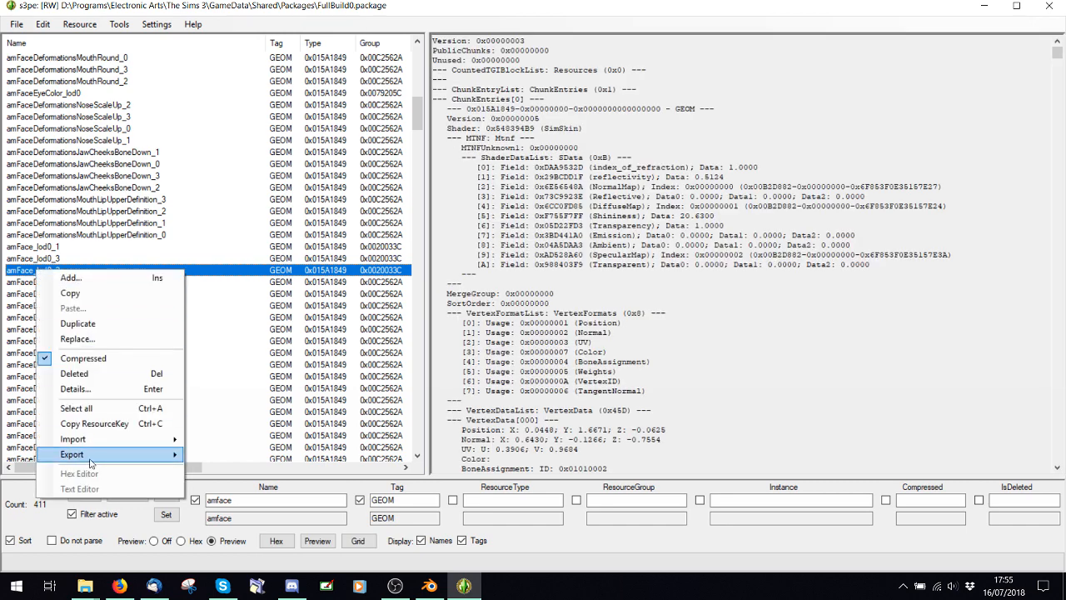
{"action": "mouse_move", "coordinate": [91, 463]}
{"action": "left_click", "coordinate": [219, 455]}
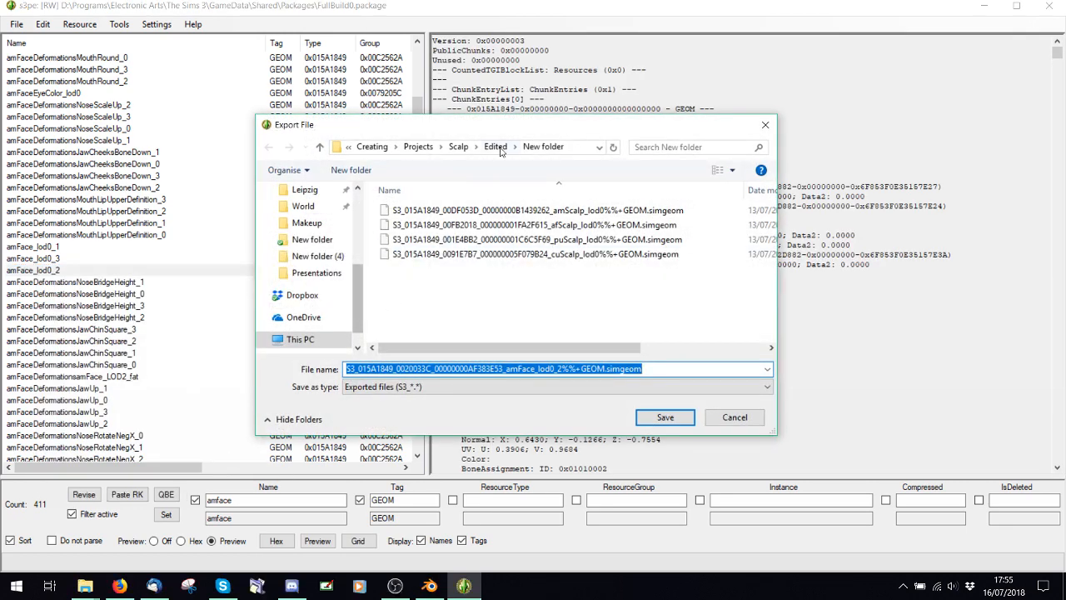
- Create a folder named 2 inside Projects > Scalp and save the amFace_lod0_2 export there
{"action": "left_click", "coordinate": [421, 146]}
{"action": "scroll", "coordinate": [442, 282], "scroll_direction": "down", "scroll_amount": 1}
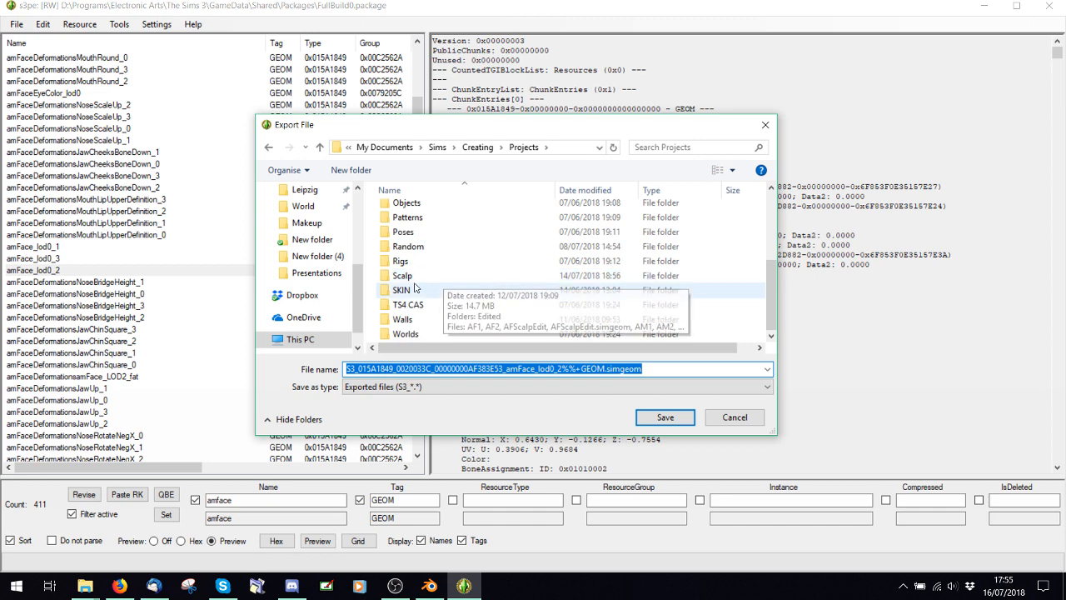
{"action": "double_click", "coordinate": [403, 270]}
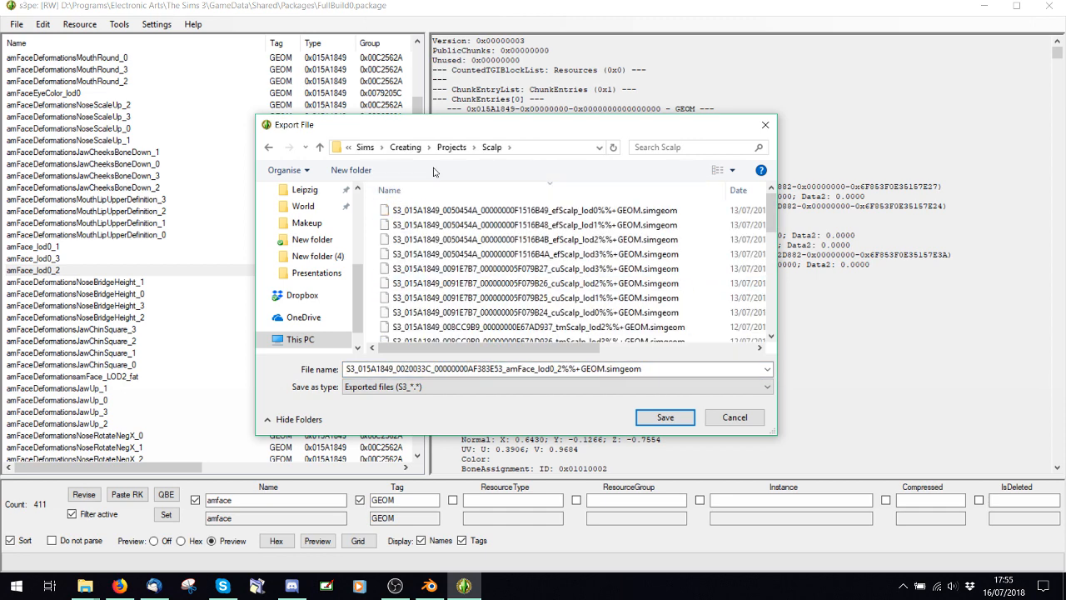
{"action": "left_click", "coordinate": [373, 171]}
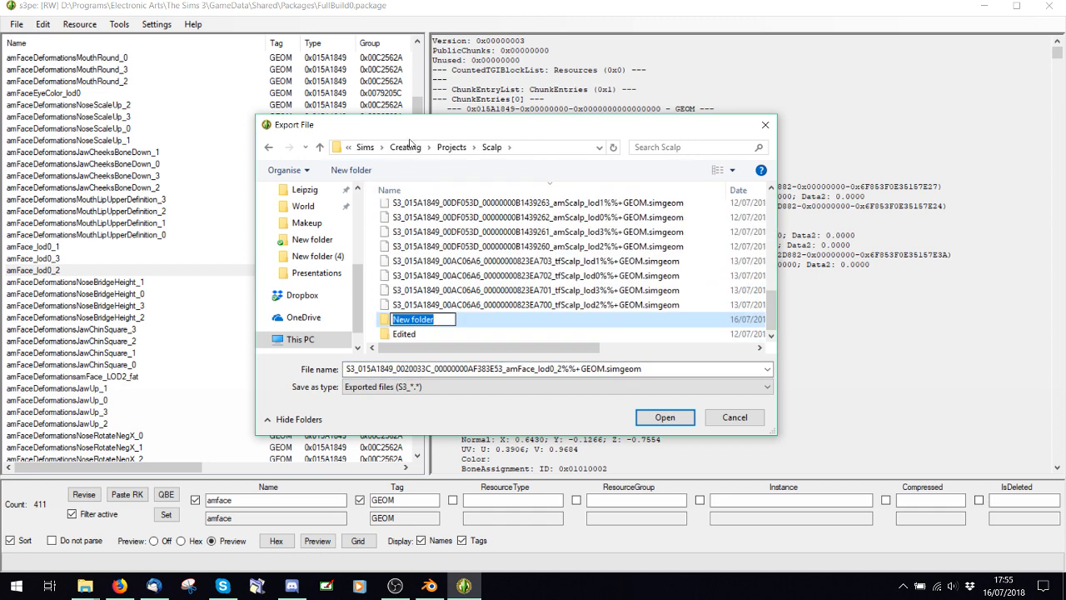
{"action": "type", "text": "2"}
{"action": "key", "text": "Return"}
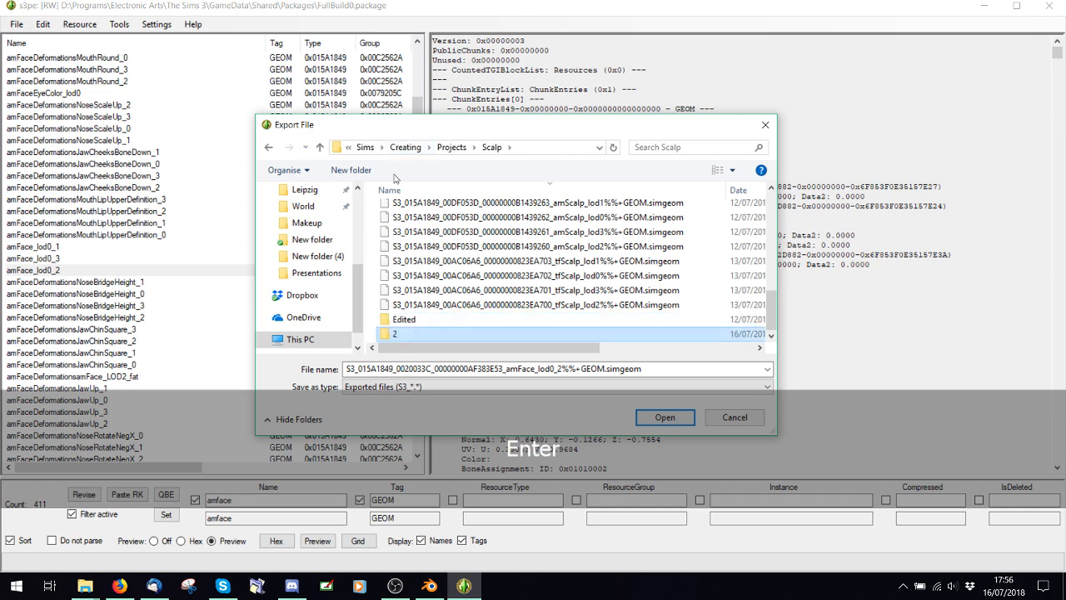
{"action": "left_click", "coordinate": [664, 416]}
{"action": "left_click", "coordinate": [664, 418]}
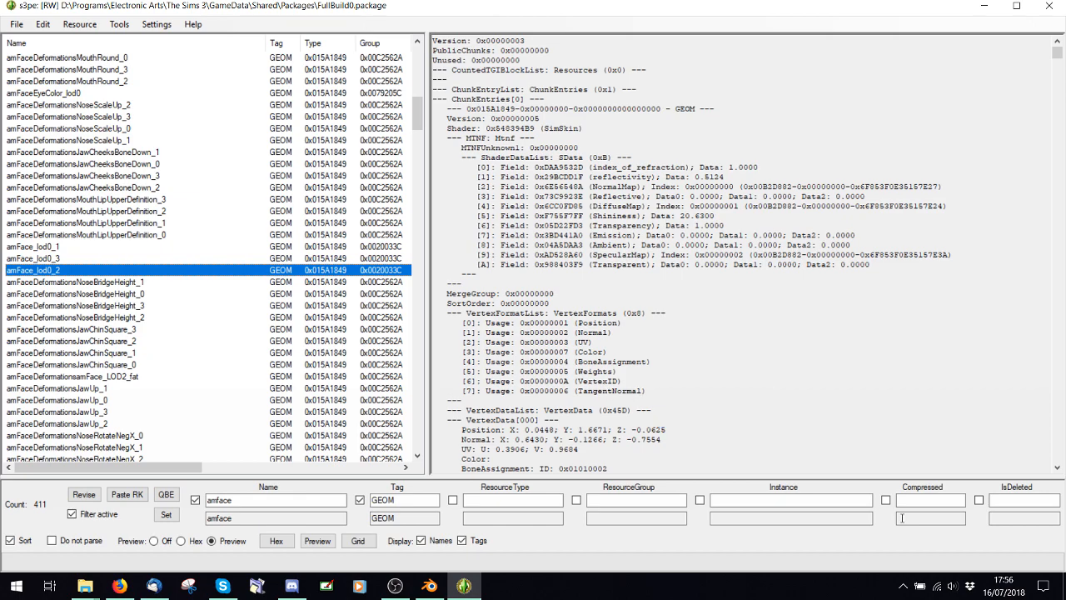
- Launch MilkShape 3D from the desktop and start the Q-Mesh Sims 3 GEOM Importer
{"action": "left_click", "coordinate": [1063, 587]}
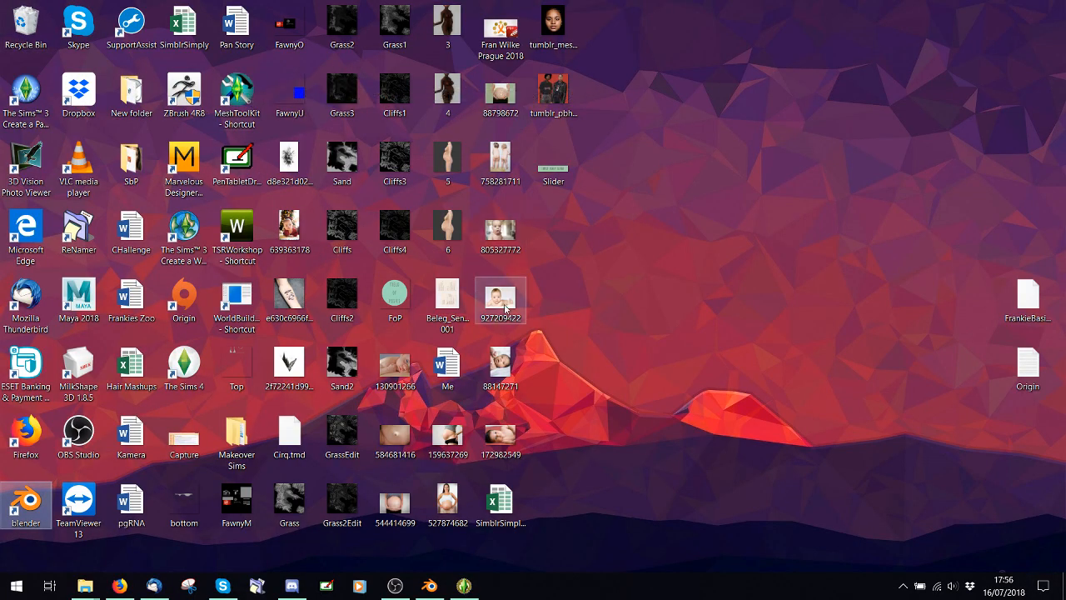
{"action": "double_click", "coordinate": [79, 366]}
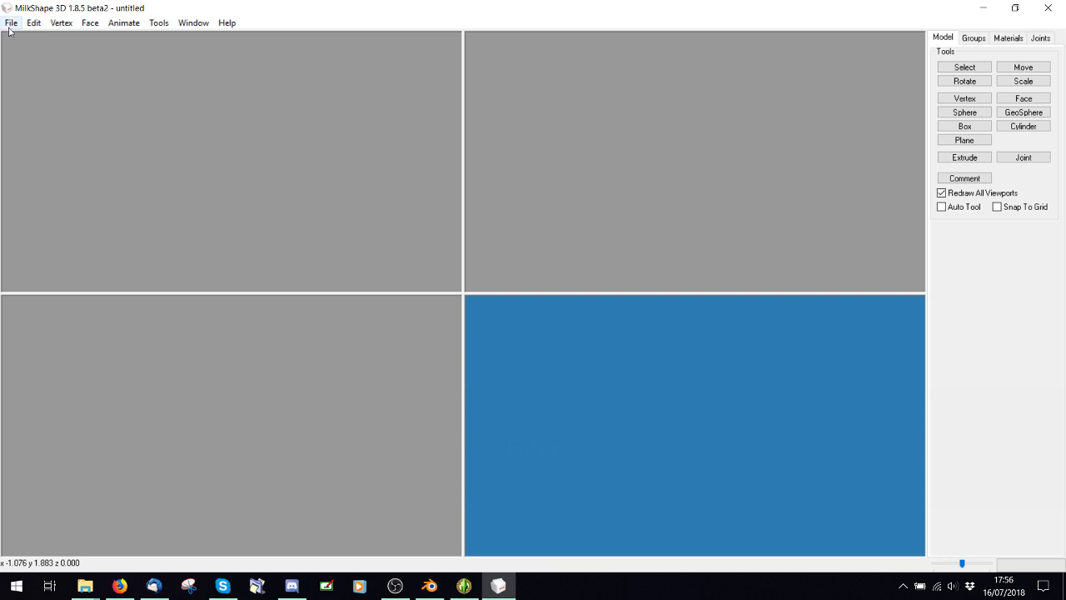
{"action": "left_click", "coordinate": [10, 22]}
{"action": "mouse_move", "coordinate": [129, 121]}
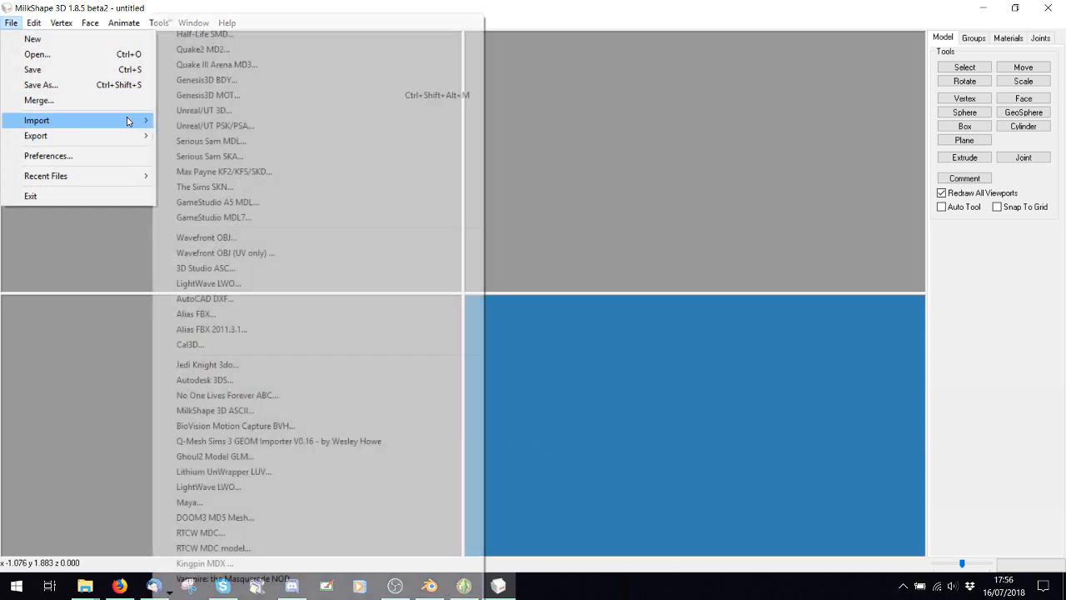
{"action": "left_click", "coordinate": [303, 446]}
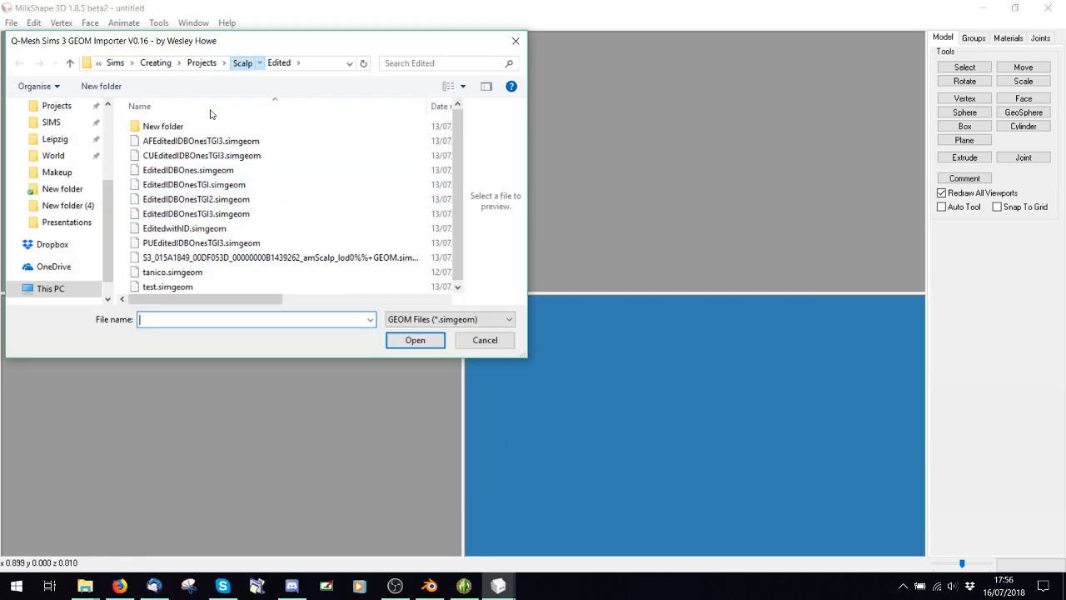
- Import the exported amFace_lod0_2 simgeom file from folder 2 of the Scalp project, accepting the importer's messages
{"action": "left_click", "coordinate": [242, 62]}
{"action": "scroll", "coordinate": [166, 263], "scroll_direction": "down", "scroll_amount": 1}
{"action": "double_click", "coordinate": [163, 286]}
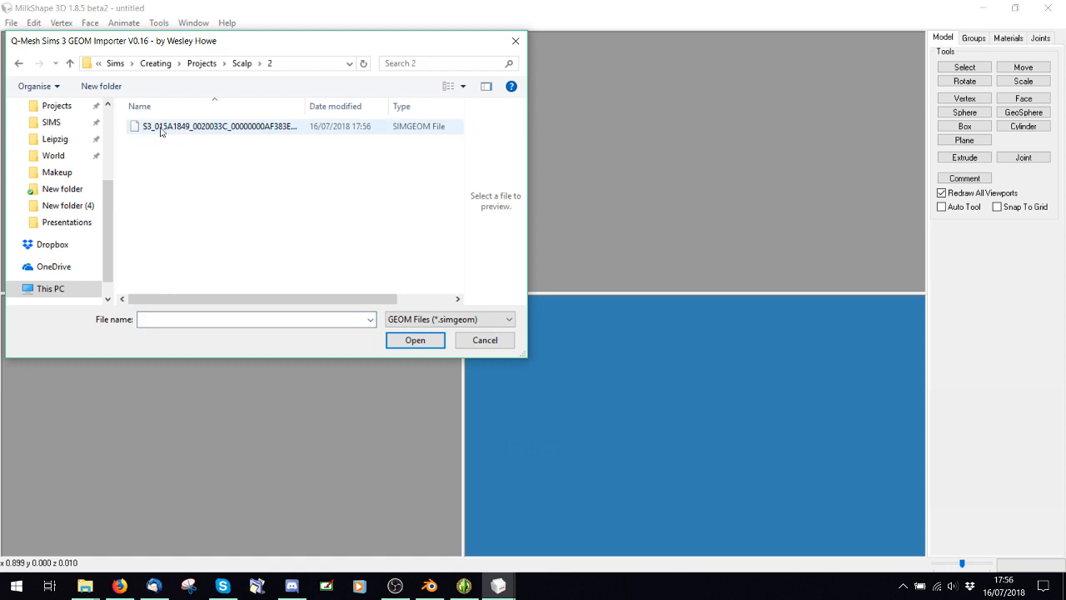
{"action": "double_click", "coordinate": [161, 127]}
{"action": "left_click", "coordinate": [554, 337]}
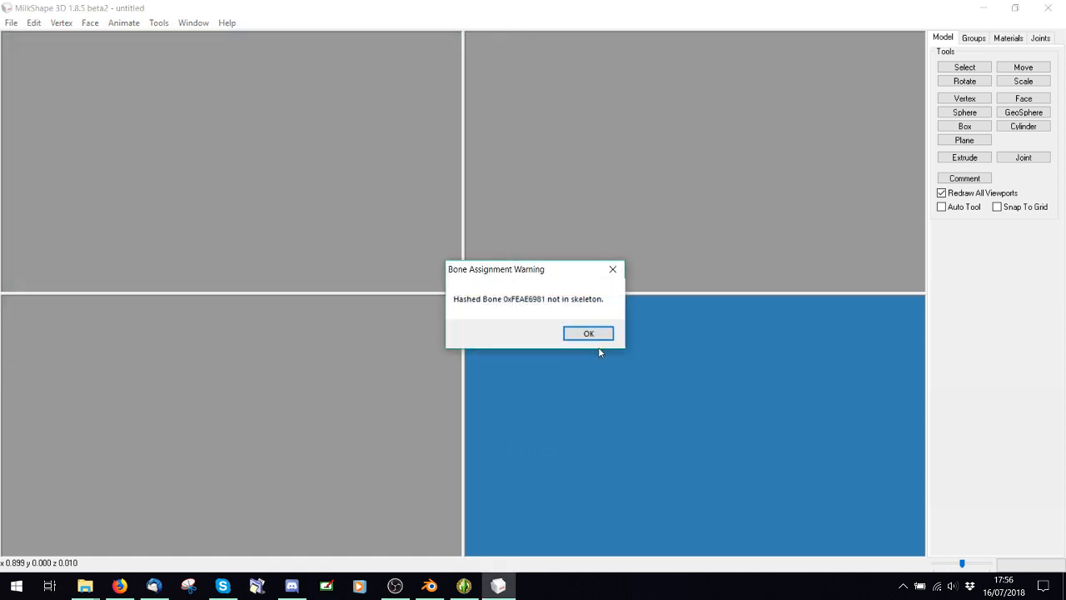
{"action": "left_click", "coordinate": [589, 335]}
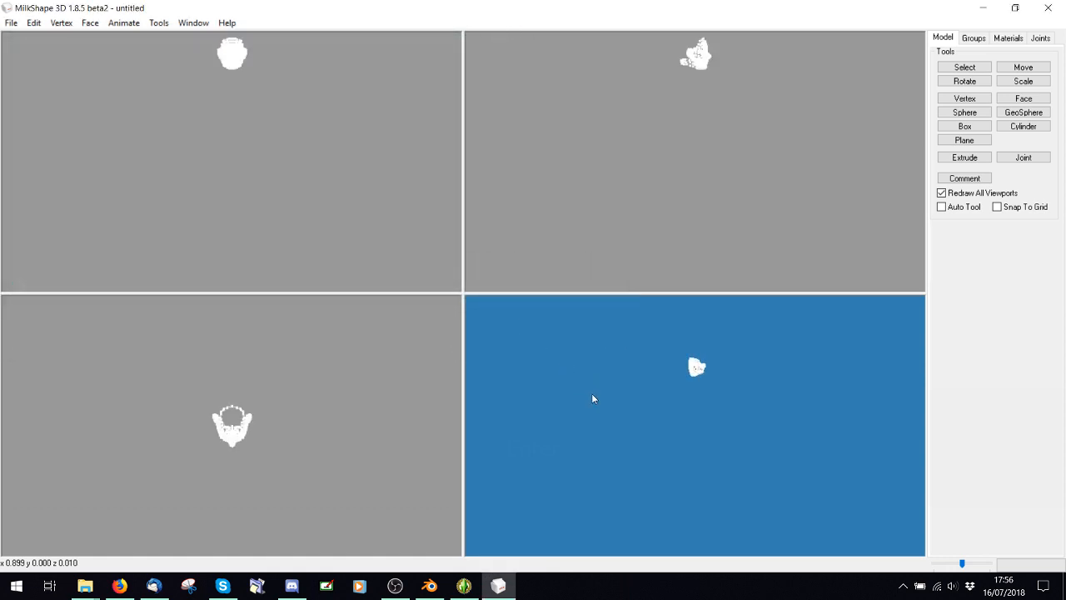
- Inspect the imported face mesh in the MilkShape 3D view and delete its group from the scene
{"action": "left_click_drag", "start_coordinate": [592, 395], "coordinate": [369, 334], "text": "shift"}
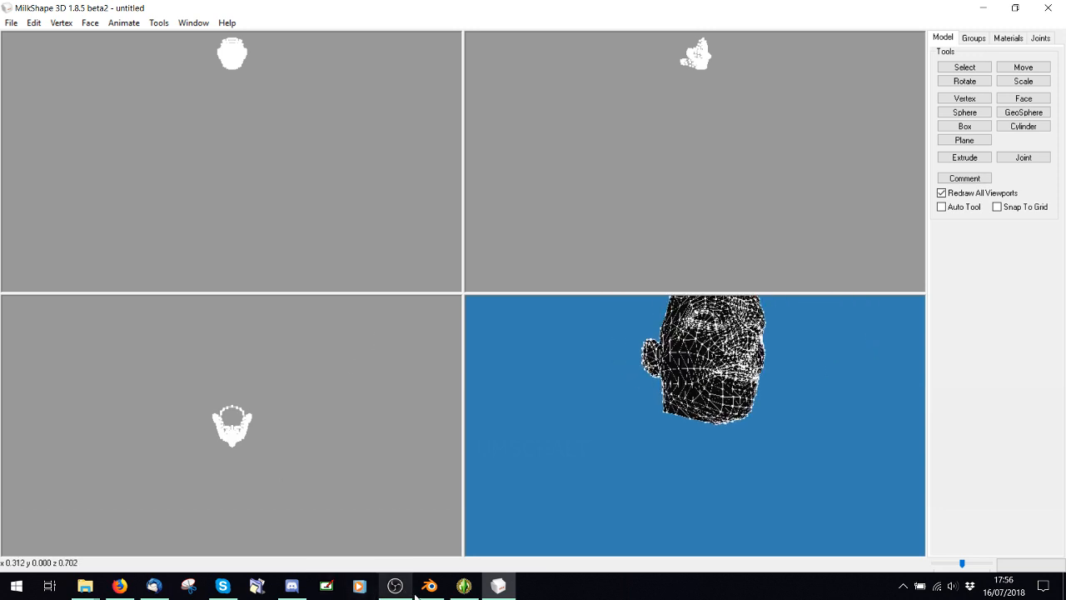
{"action": "left_click_drag", "start_coordinate": [519, 538], "coordinate": [641, 400]}
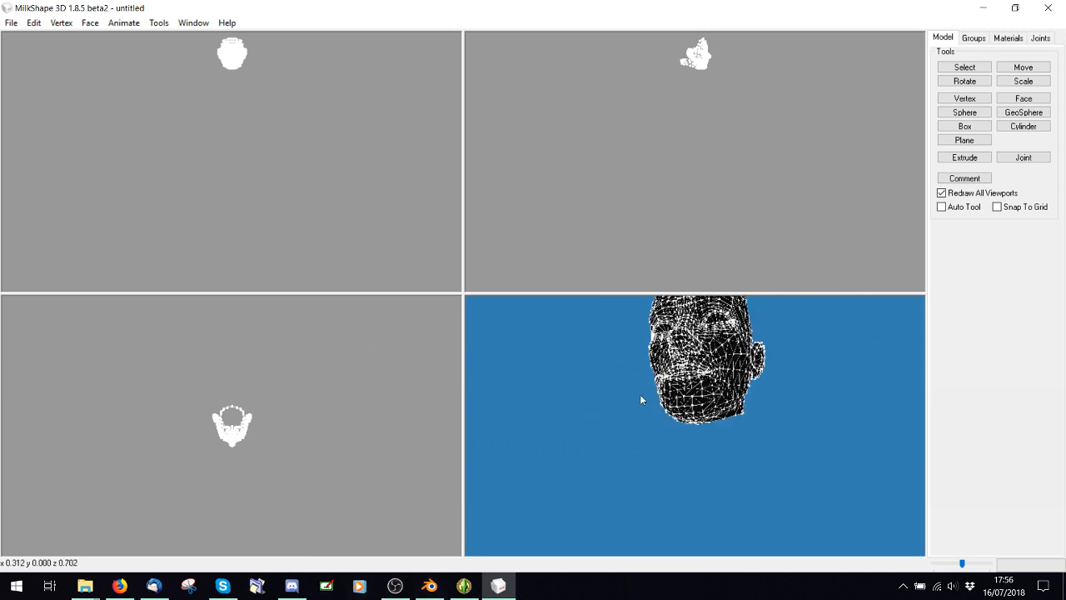
{"action": "left_click", "coordinate": [974, 38]}
{"action": "left_click", "coordinate": [964, 188]}
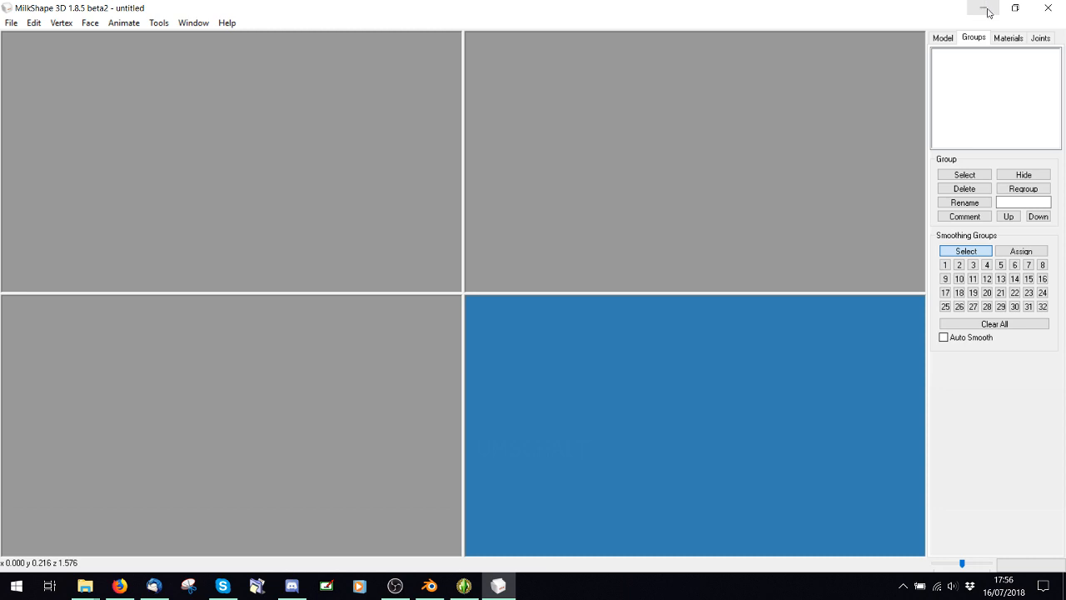
{"action": "left_click", "coordinate": [987, 10]}
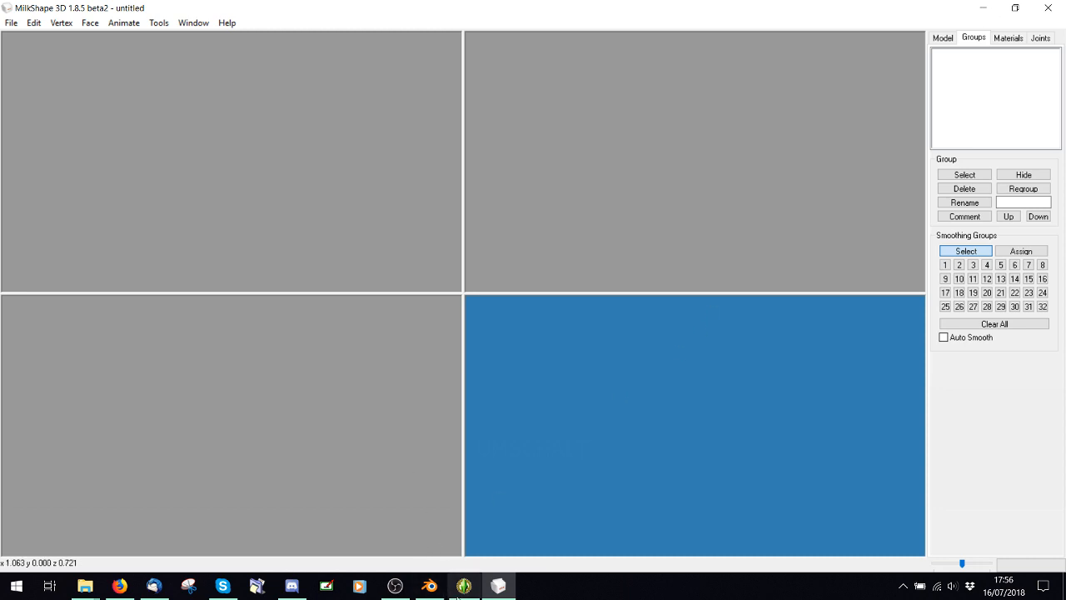
- Show the Mod_SIMPLY_ScalpID.package download page in Firefox, then switch to Blender and view the head from the side
{"action": "mouse_move", "coordinate": [468, 589]}
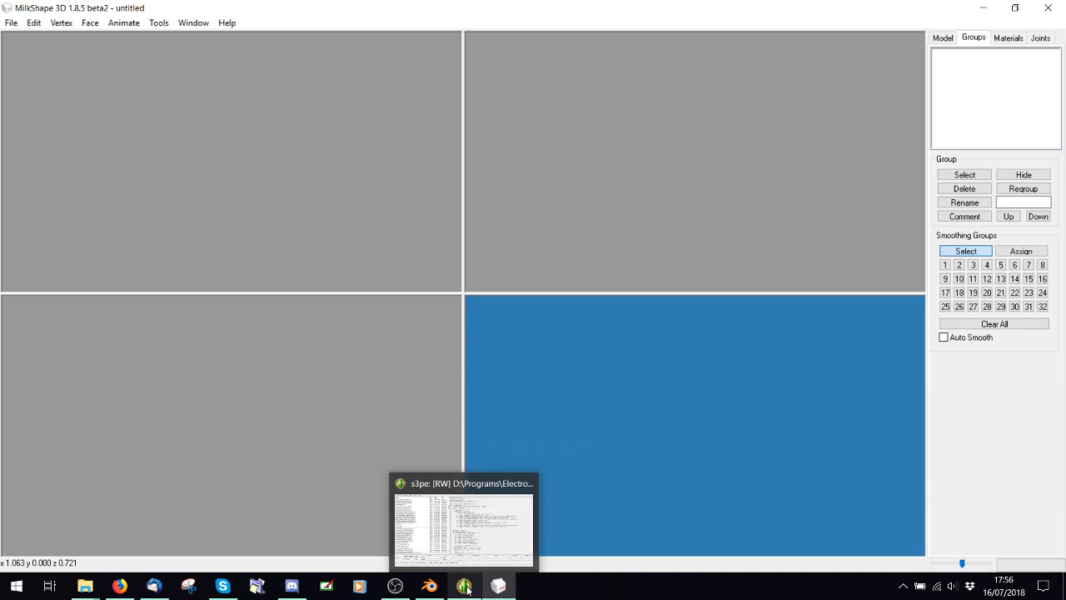
{"action": "left_click", "coordinate": [464, 519]}
{"action": "left_click", "coordinate": [120, 586]}
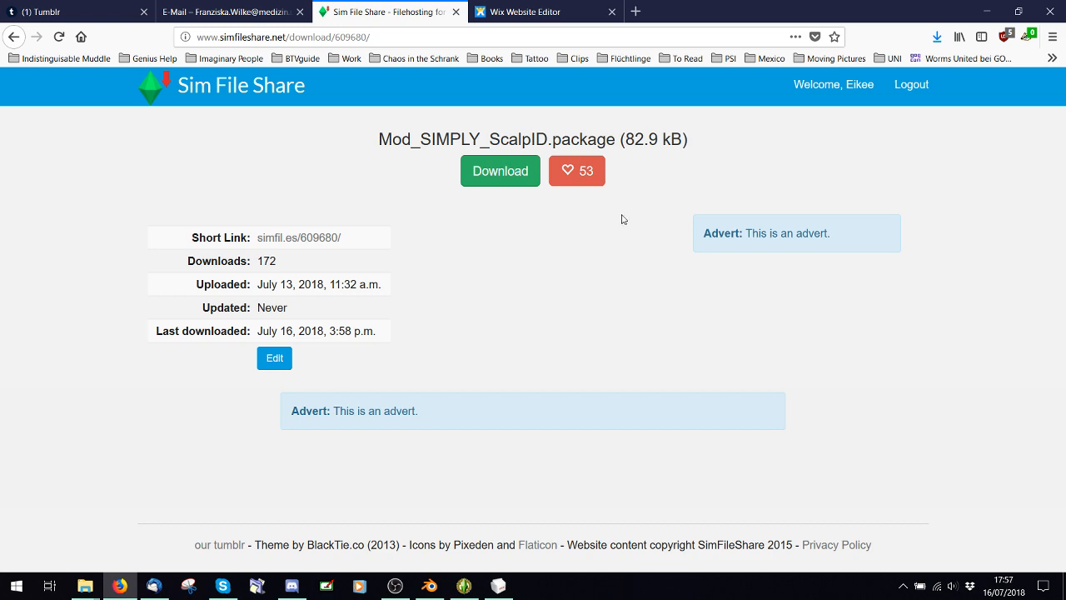
{"action": "left_click", "coordinate": [429, 586]}
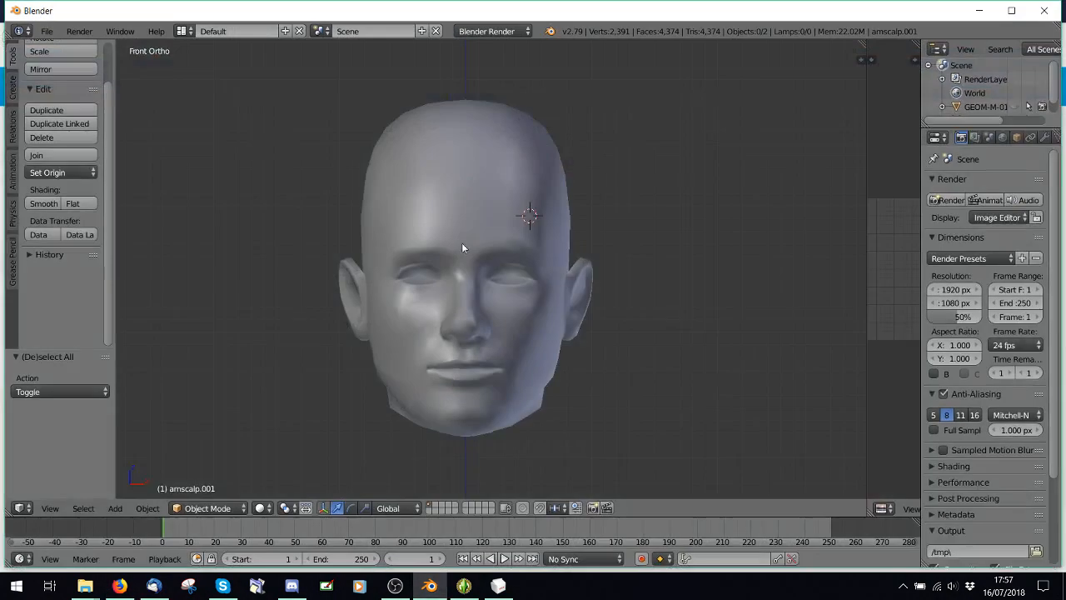
{"action": "middle_click_drag", "start_coordinate": [682, 247], "coordinate": [555, 249]}
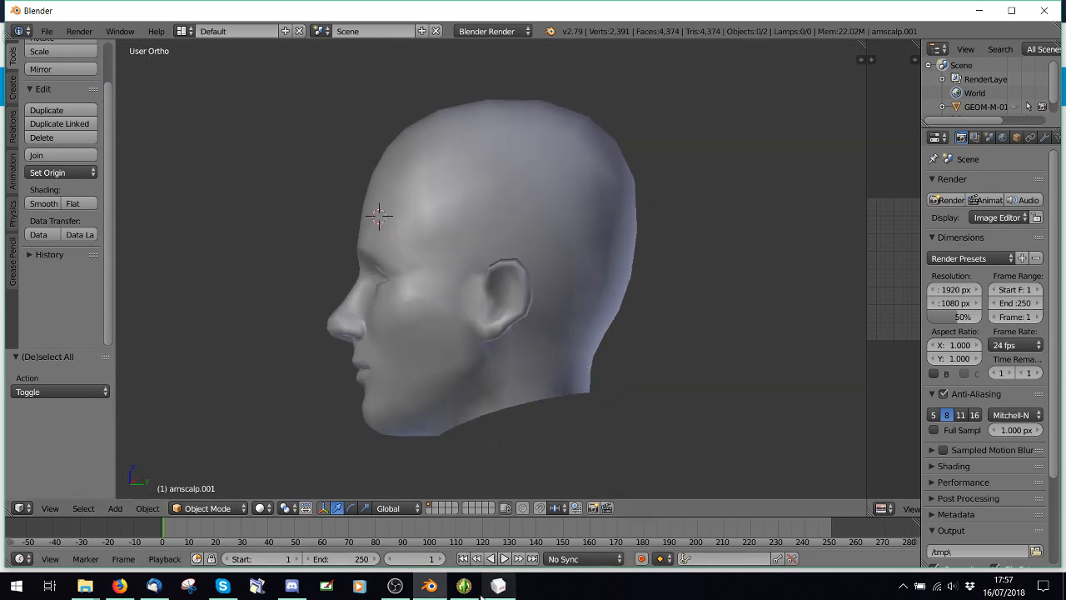
- Open the Mod_SIMPLY_ScalpID package from the Downloads folder in s3pe
{"action": "left_click", "coordinate": [462, 588]}
{"action": "left_click", "coordinate": [120, 585]}
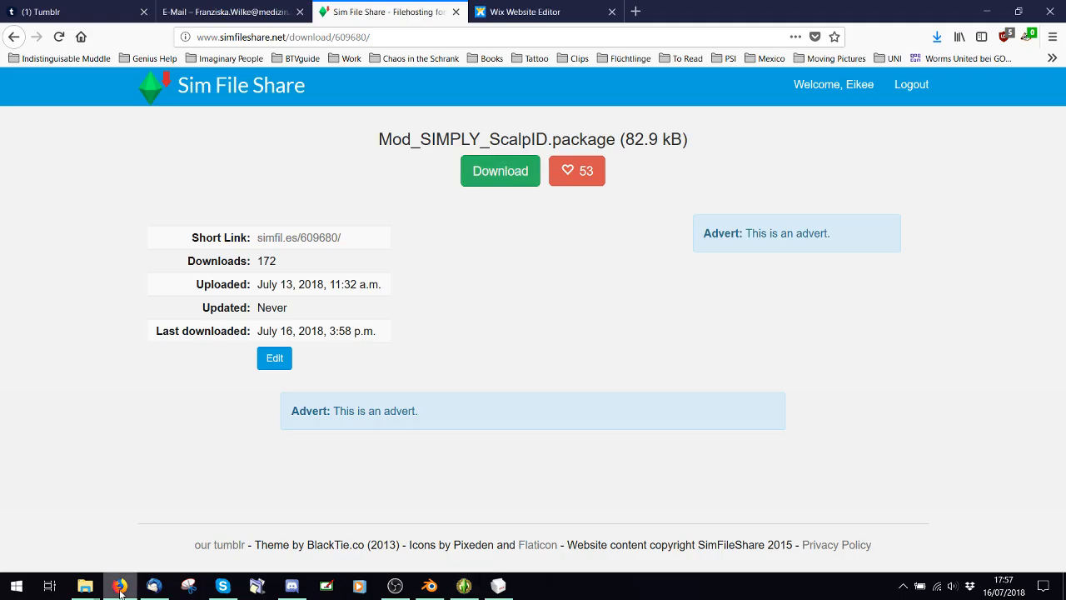
{"action": "left_click", "coordinate": [87, 587]}
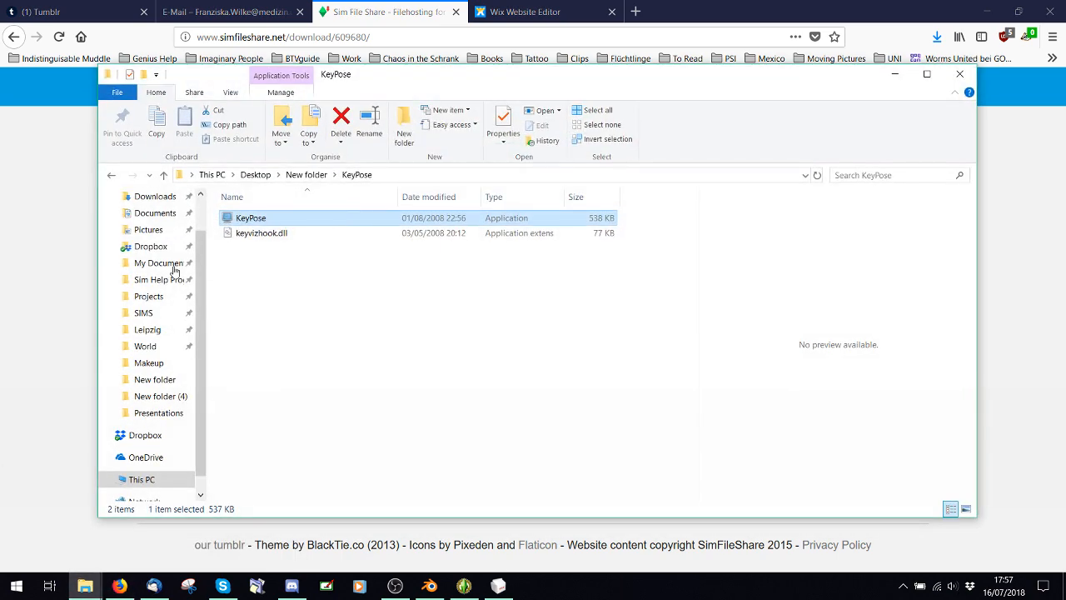
{"action": "scroll", "coordinate": [162, 258], "scroll_direction": "up", "scroll_amount": 2}
{"action": "left_click", "coordinate": [154, 241]}
{"action": "double_click", "coordinate": [313, 278]}
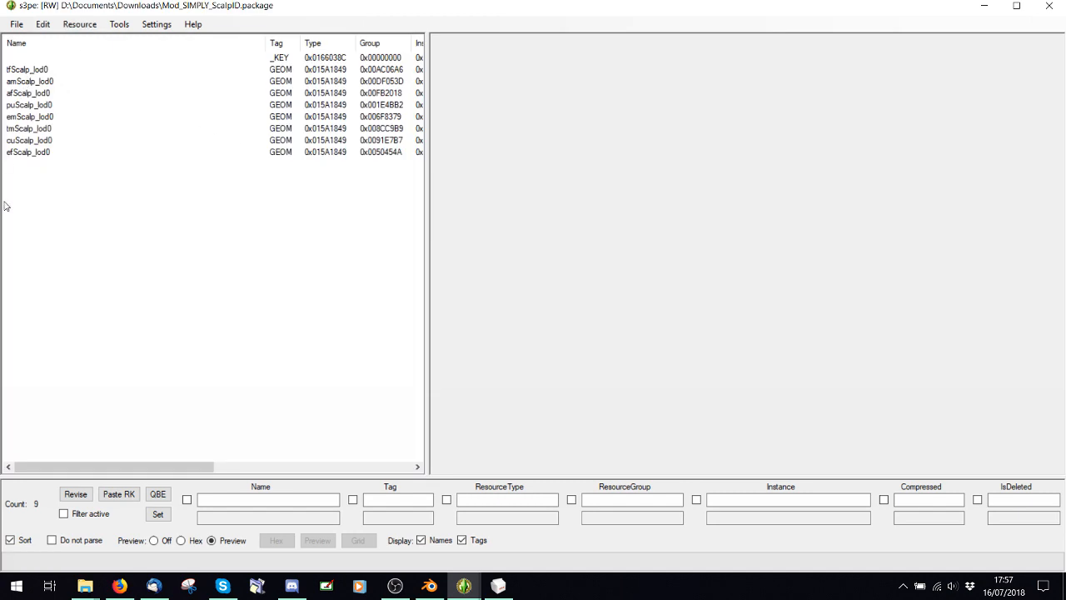
- Show the puScalp_lod0 resource's data and available commands in s3pe, and close the package window
{"action": "left_click", "coordinate": [30, 106]}
{"action": "right_click", "coordinate": [46, 111]}
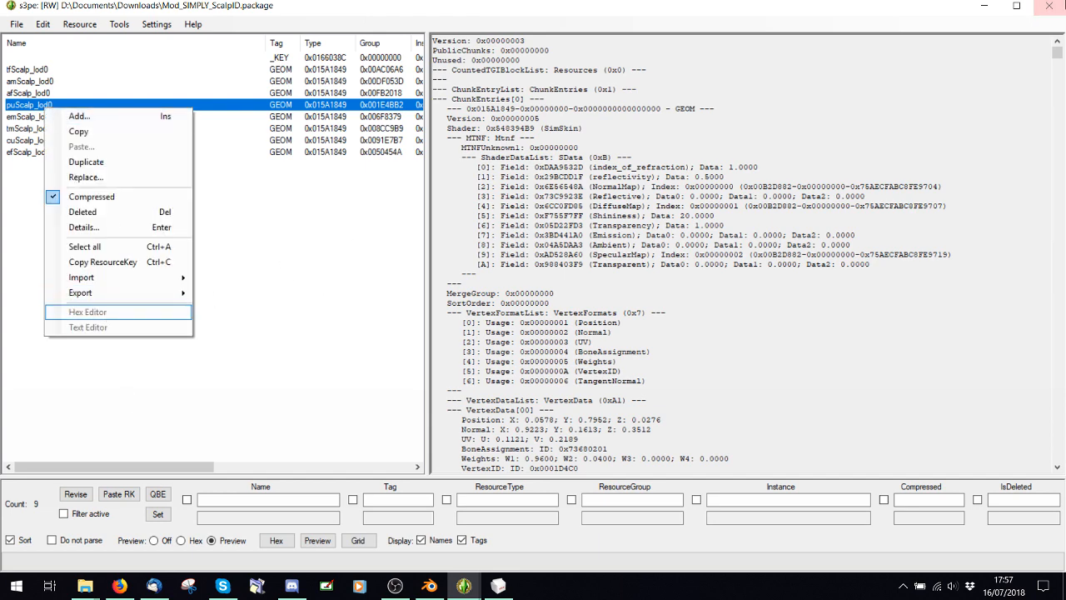
{"action": "left_click", "coordinate": [1052, 6]}
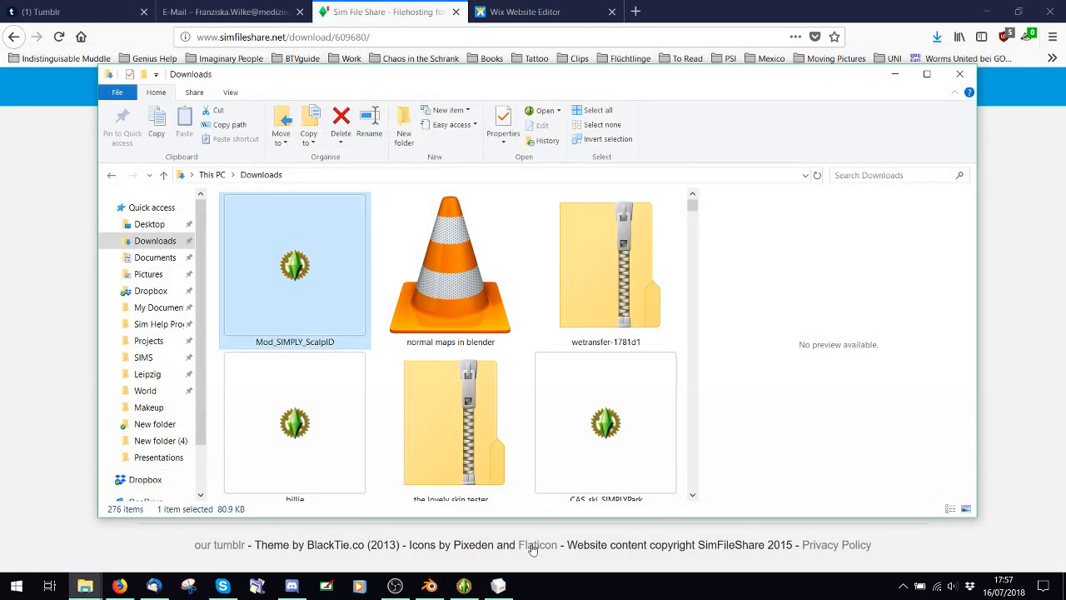
- Switch to Blender, select the head object and examine it from the front and the side
{"action": "left_click", "coordinate": [429, 585]}
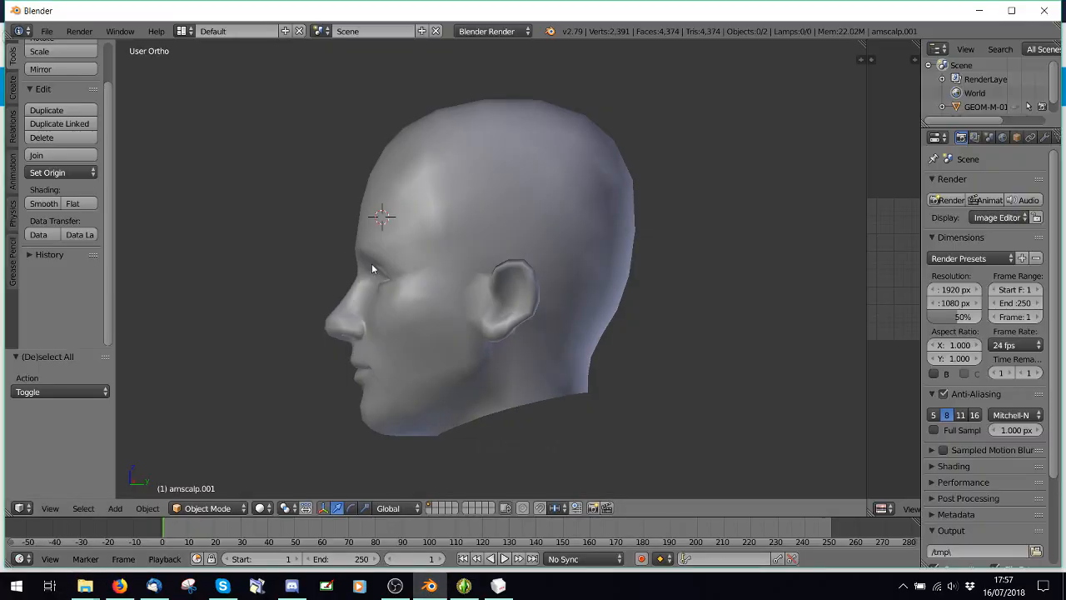
{"action": "middle_click_drag", "start_coordinate": [372, 268], "coordinate": [500, 261]}
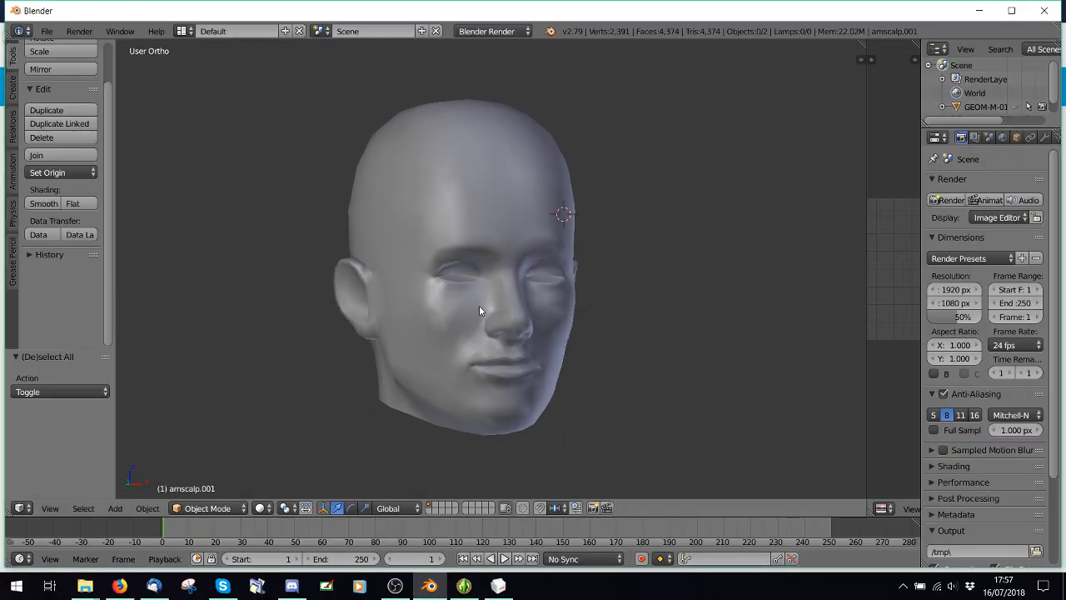
{"action": "middle_click_drag", "start_coordinate": [507, 349], "coordinate": [572, 253]}
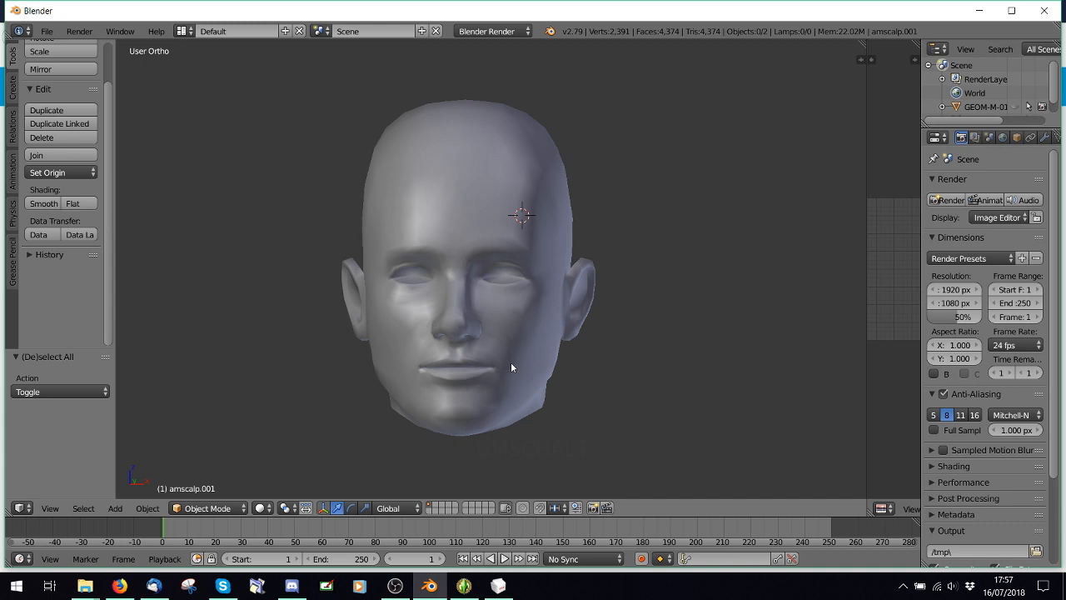
{"action": "middle_click_drag", "start_coordinate": [511, 362], "coordinate": [379, 337]}
{"action": "right_click", "coordinate": [546, 169]}
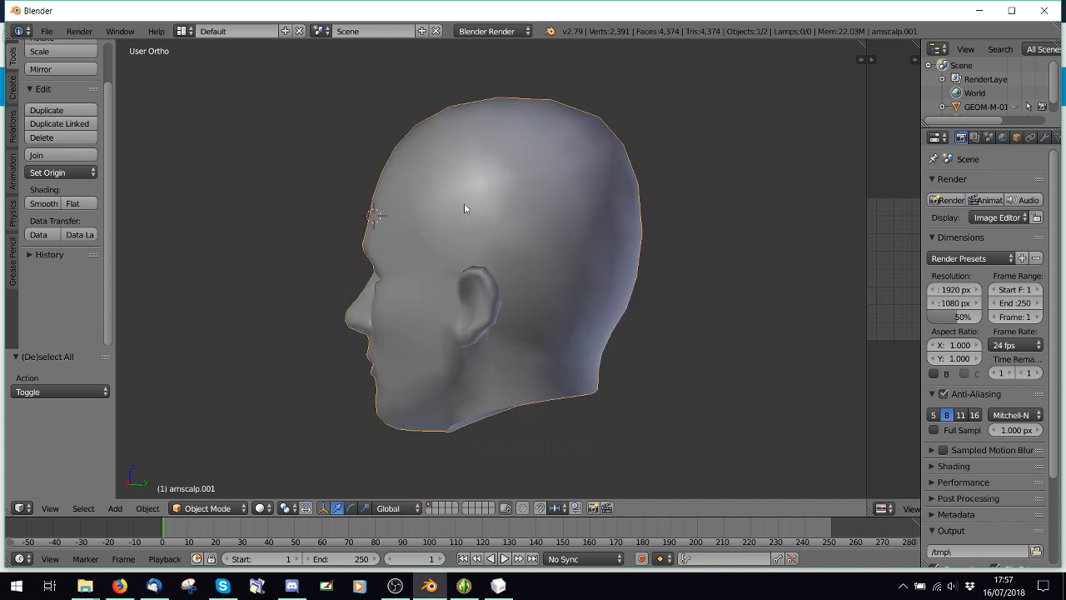
{"action": "middle_click_drag", "start_coordinate": [465, 209], "coordinate": [441, 247]}
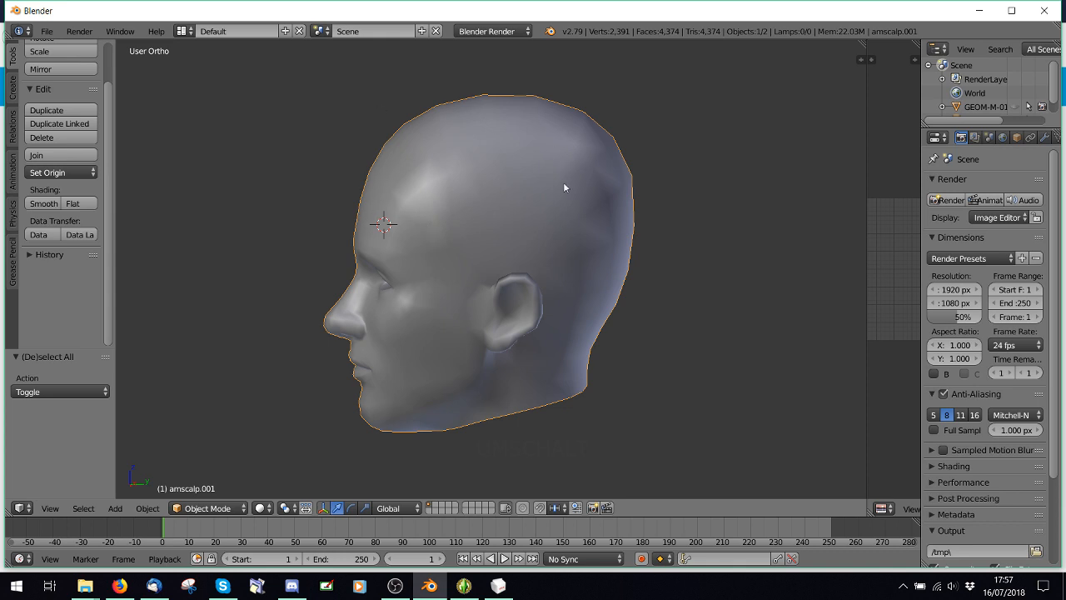
{"action": "middle_click_drag", "start_coordinate": [349, 322], "coordinate": [455, 369]}
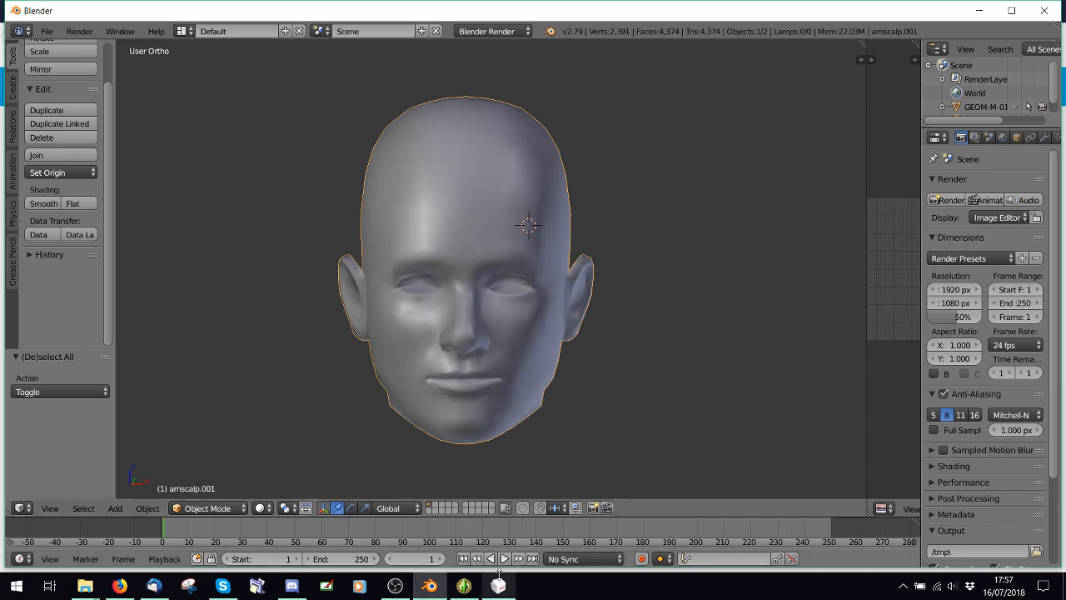
- Put the head in Edit Mode, check the extent of the seam-bounded scalp region by selecting linked faces, and clear the selection
{"action": "left_click", "coordinate": [208, 508]}
{"action": "left_click", "coordinate": [204, 479]}
{"action": "middle_click_drag", "start_coordinate": [441, 324], "coordinate": [336, 315]}
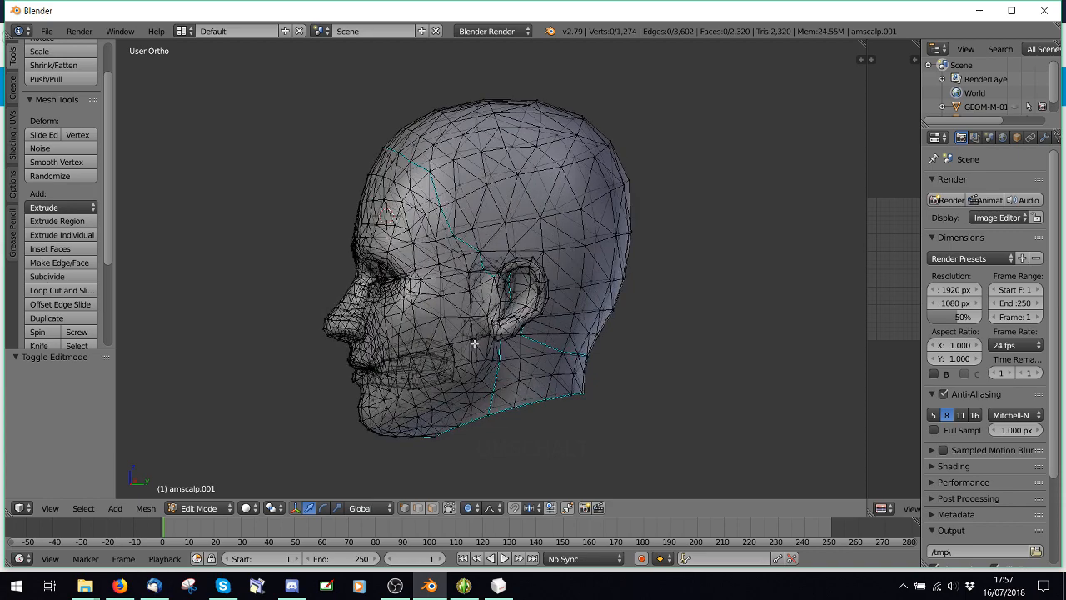
{"action": "key", "text": "l"}
{"action": "middle_click_drag", "start_coordinate": [558, 213], "coordinate": [352, 227]}
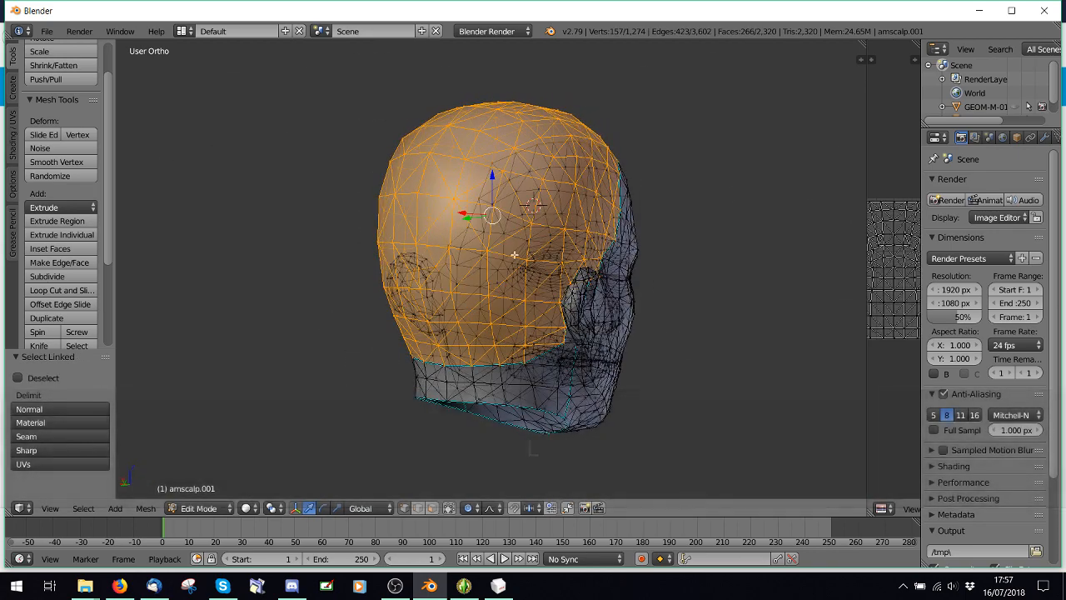
{"action": "middle_click_drag", "start_coordinate": [527, 234], "coordinate": [481, 254]}
{"action": "key", "text": "l"}
{"action": "key", "text": "a"}
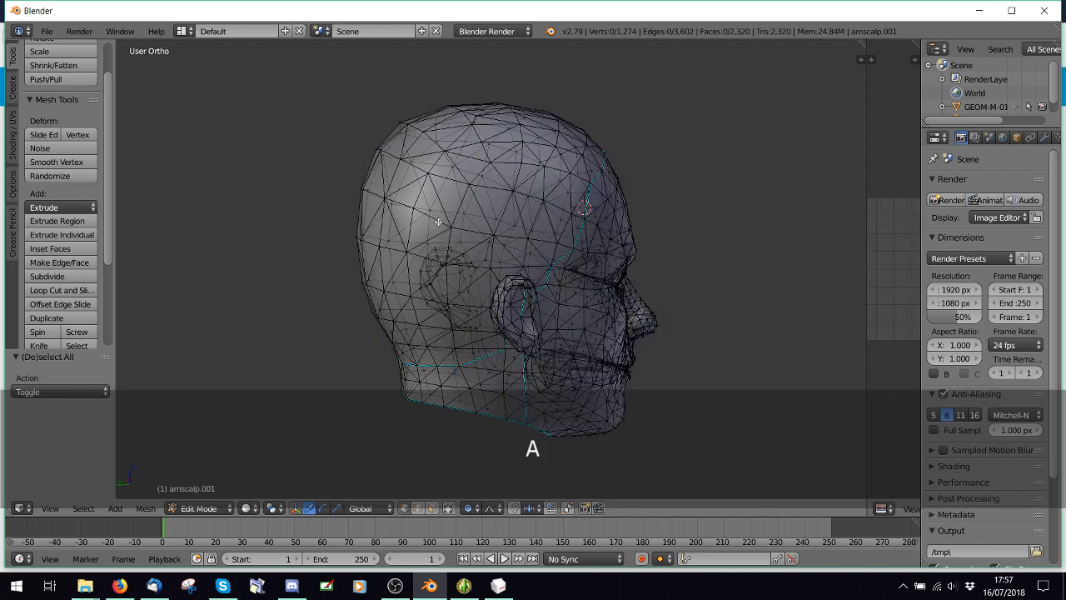
- Separate the linked scalp region of the head into its own object and return to Object Mode
{"action": "key", "text": "l"}
{"action": "key", "text": "p"}
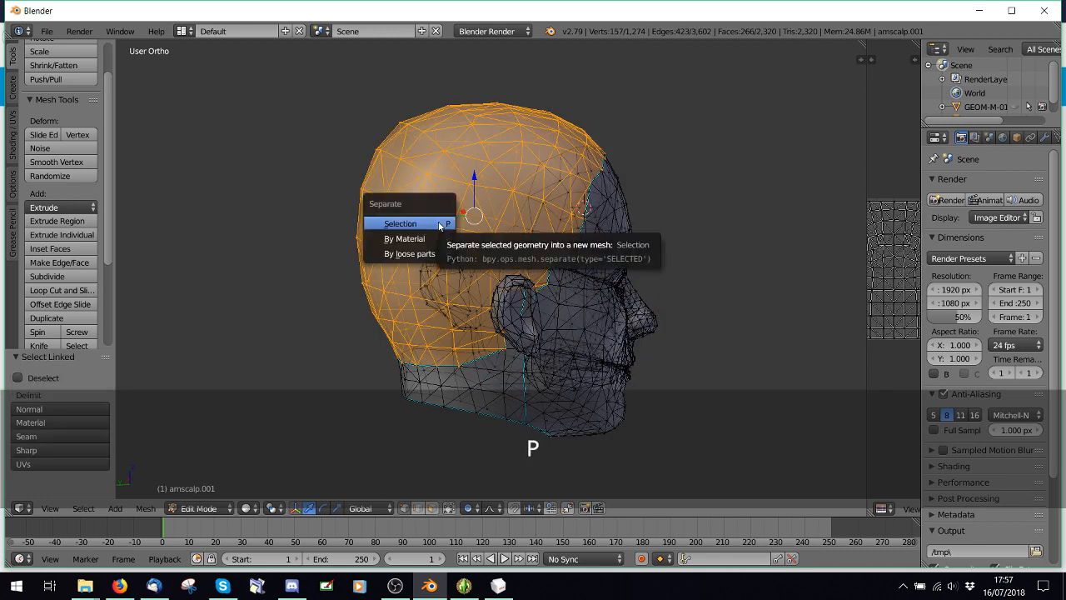
{"action": "left_click", "coordinate": [437, 222]}
{"action": "left_click", "coordinate": [209, 509]}
{"action": "left_click", "coordinate": [210, 492]}
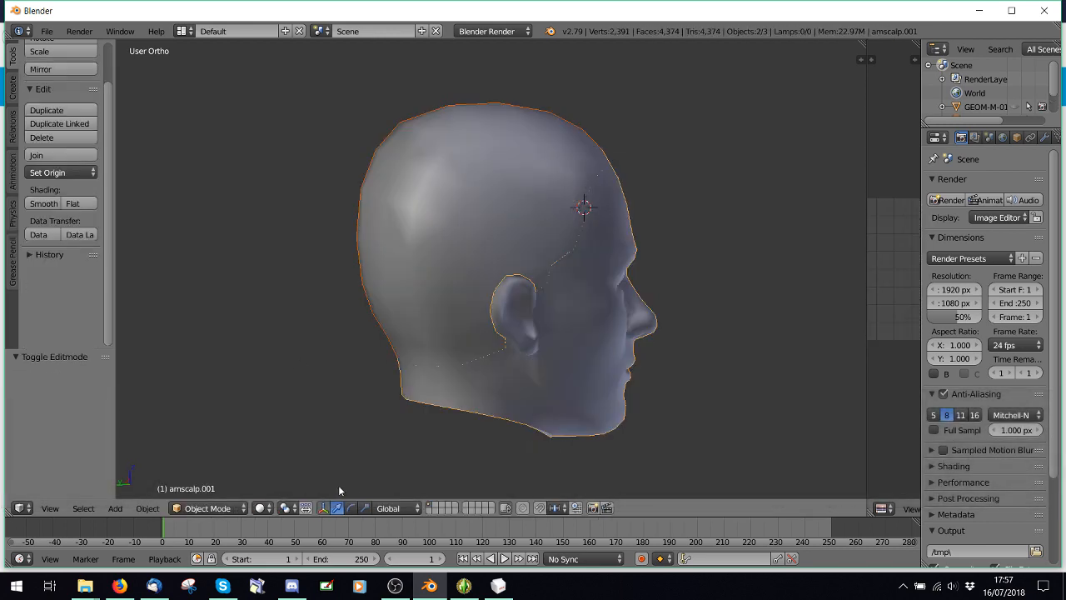
- Select only the separated scalp object and start a Wavefront (.obj) export
{"action": "middle_click_drag", "start_coordinate": [627, 376], "coordinate": [462, 395]}
{"action": "right_click", "coordinate": [530, 148]}
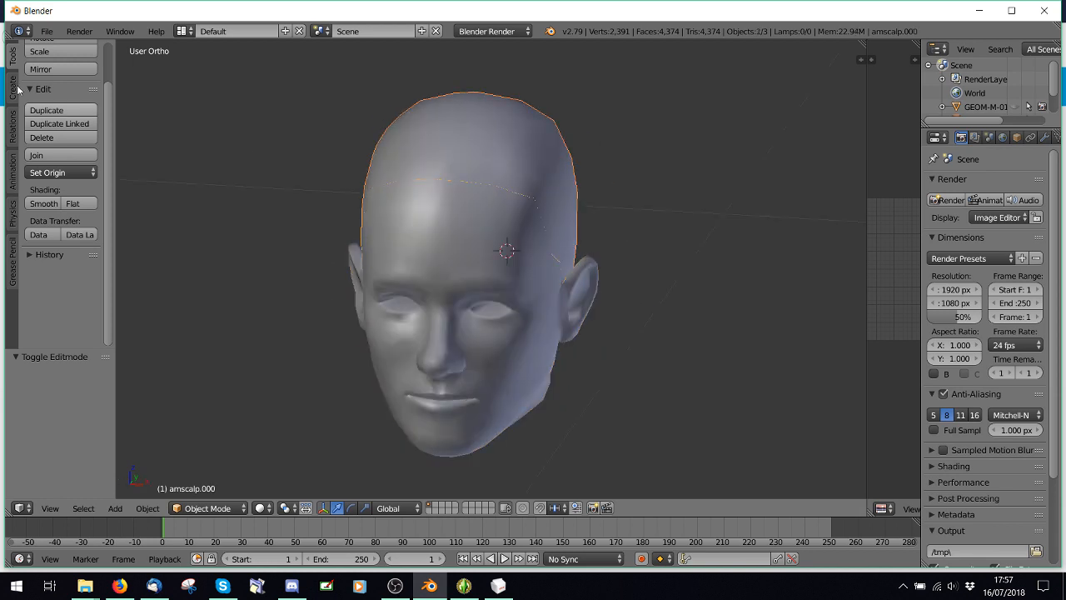
{"action": "left_click", "coordinate": [47, 31]}
{"action": "mouse_move", "coordinate": [104, 310]}
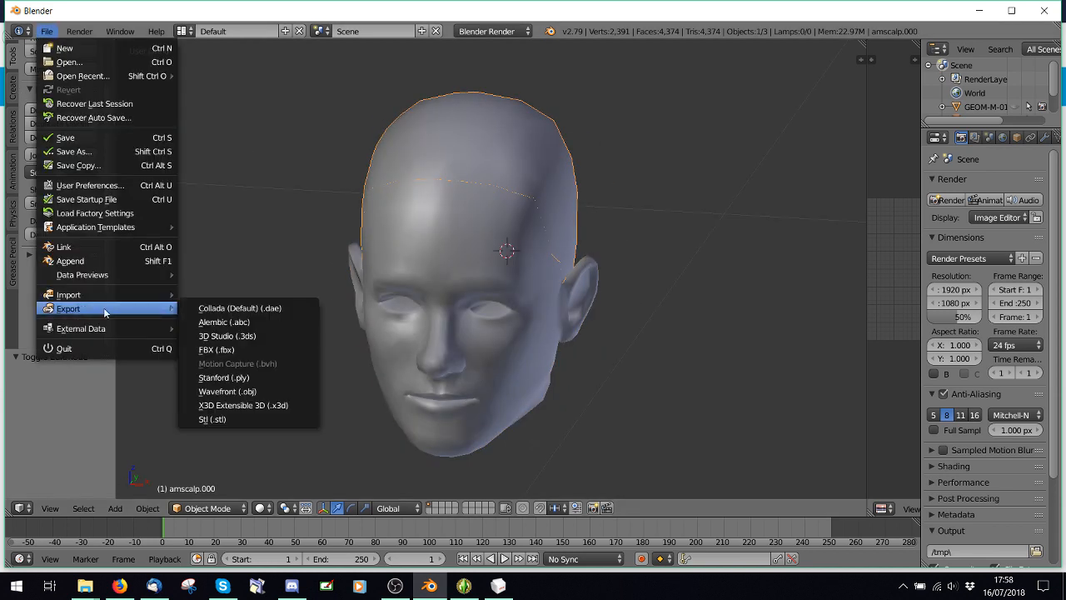
{"action": "left_click", "coordinate": [234, 391]}
- Set the OBJ export options: disable Objects as OBJ Objects and Write Materials, and enable Objects as OBJ Groups
{"action": "scroll", "coordinate": [38, 416], "scroll_direction": "down", "scroll_amount": 5}
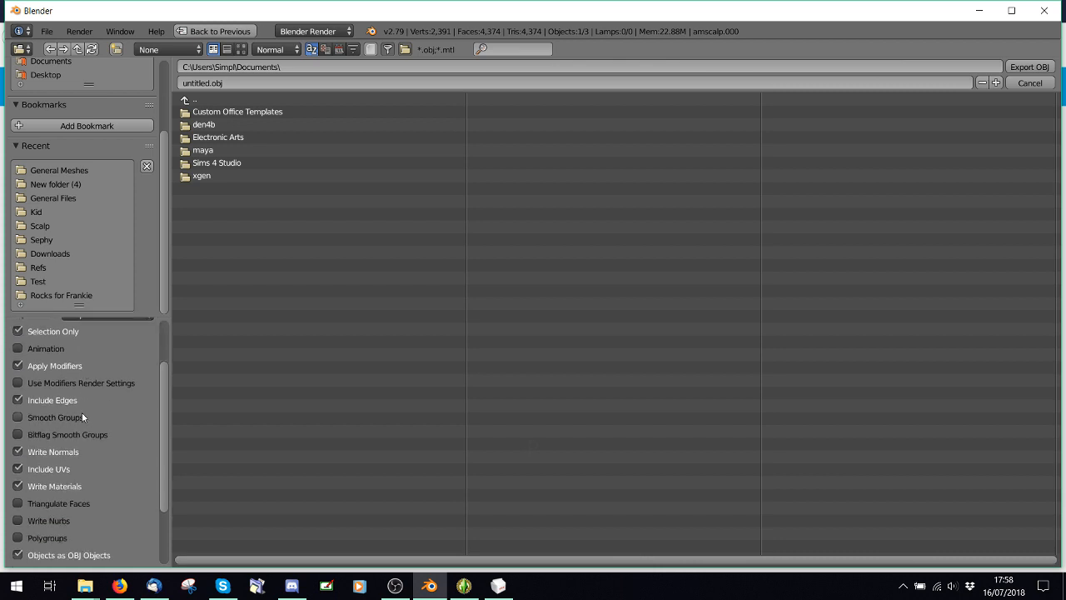
{"action": "left_click", "coordinate": [18, 471]}
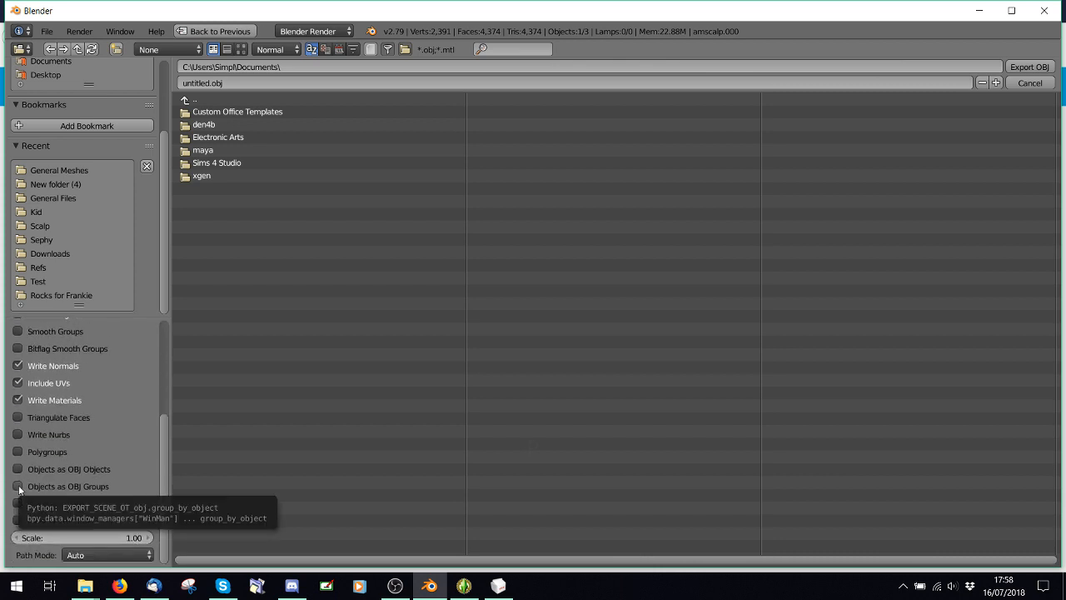
{"action": "left_click", "coordinate": [18, 487]}
{"action": "scroll", "coordinate": [97, 455], "scroll_direction": "up", "scroll_amount": 2}
{"action": "left_click", "coordinate": [18, 445]}
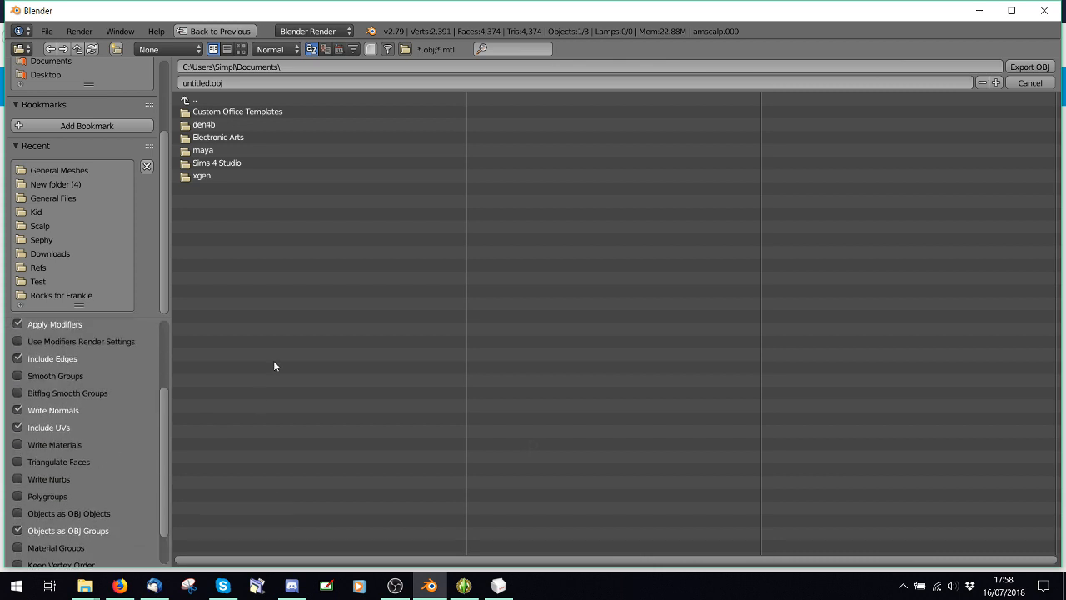
{"action": "scroll", "coordinate": [72, 218], "scroll_direction": "up", "scroll_amount": 3}
{"action": "scroll", "coordinate": [75, 229], "scroll_direction": "down", "scroll_amount": 3}
- Export the scalp to folder 2 inside Projects > Scalp under the name ScalpEDIT
{"action": "left_click", "coordinate": [45, 224]}
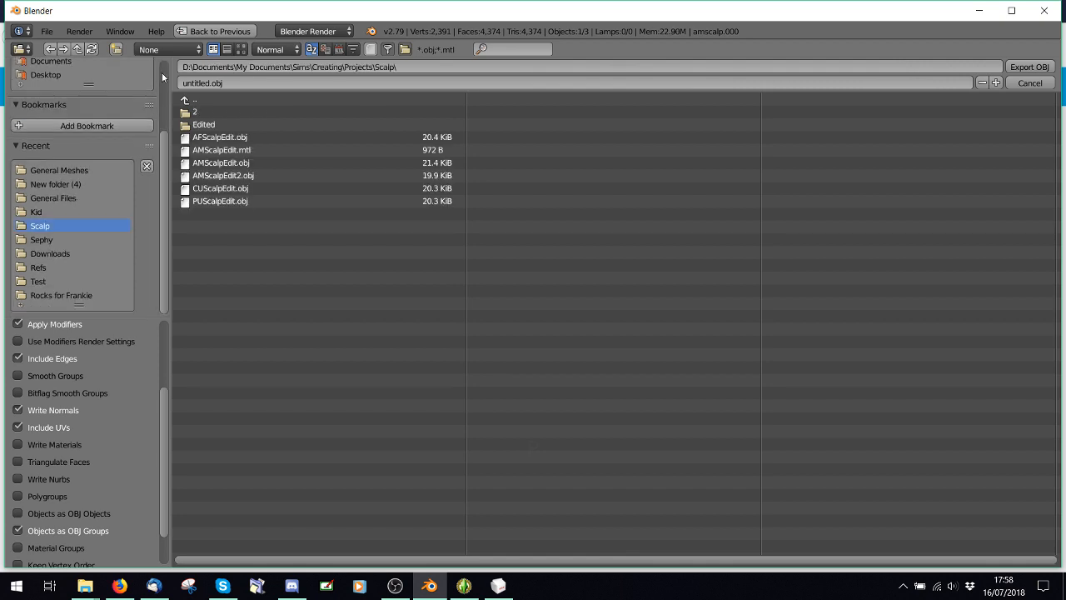
{"action": "left_click", "coordinate": [188, 113]}
{"action": "left_click", "coordinate": [204, 84]}
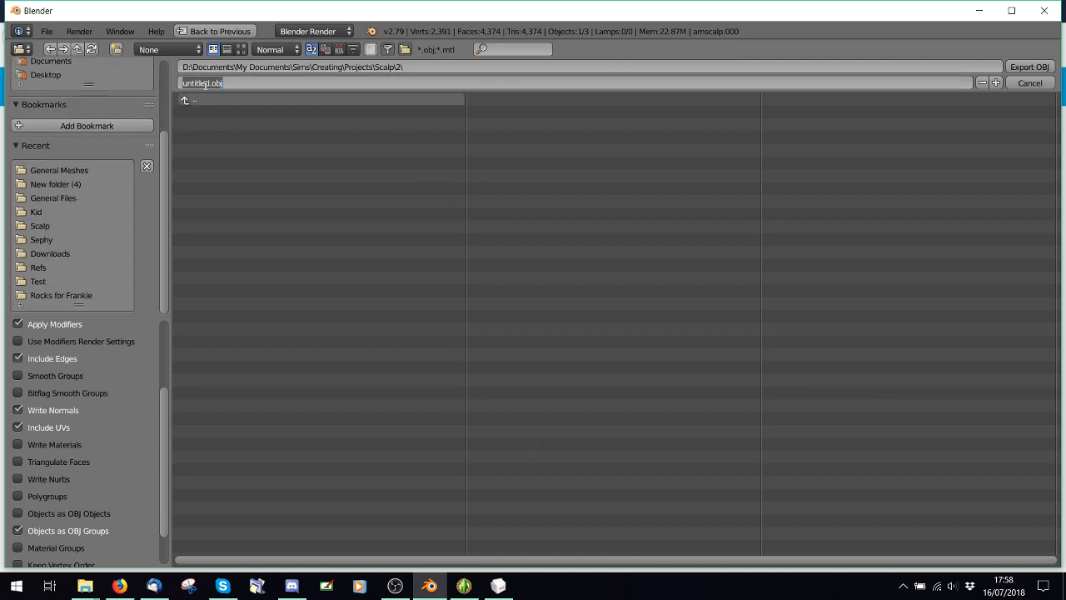
{"action": "type", "text": "Head"}
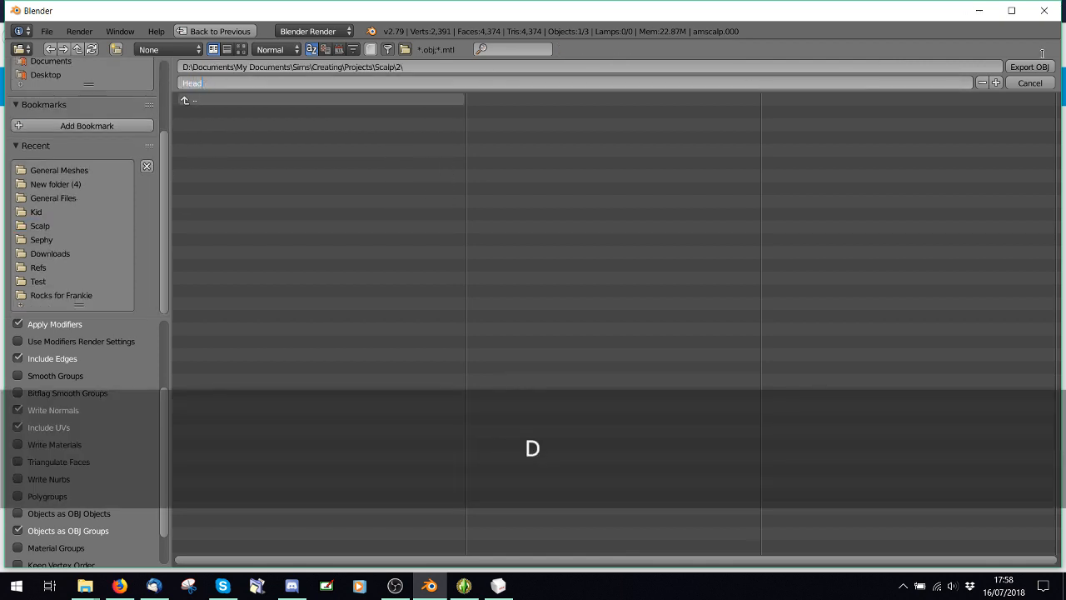
{"action": "type", "text": "EDIT"}
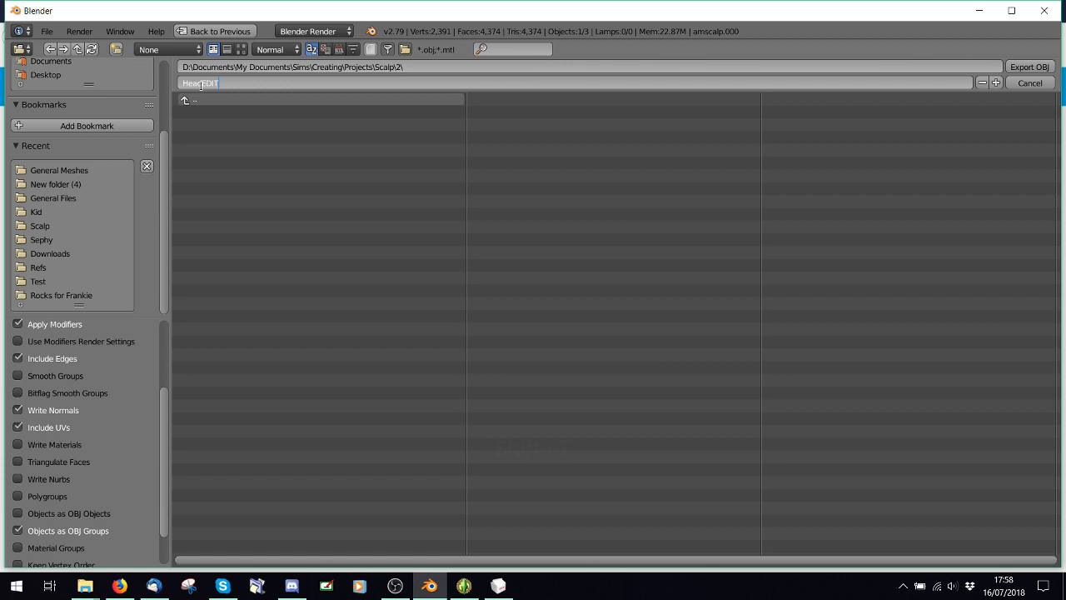
{"action": "type", "text": "Scal"}
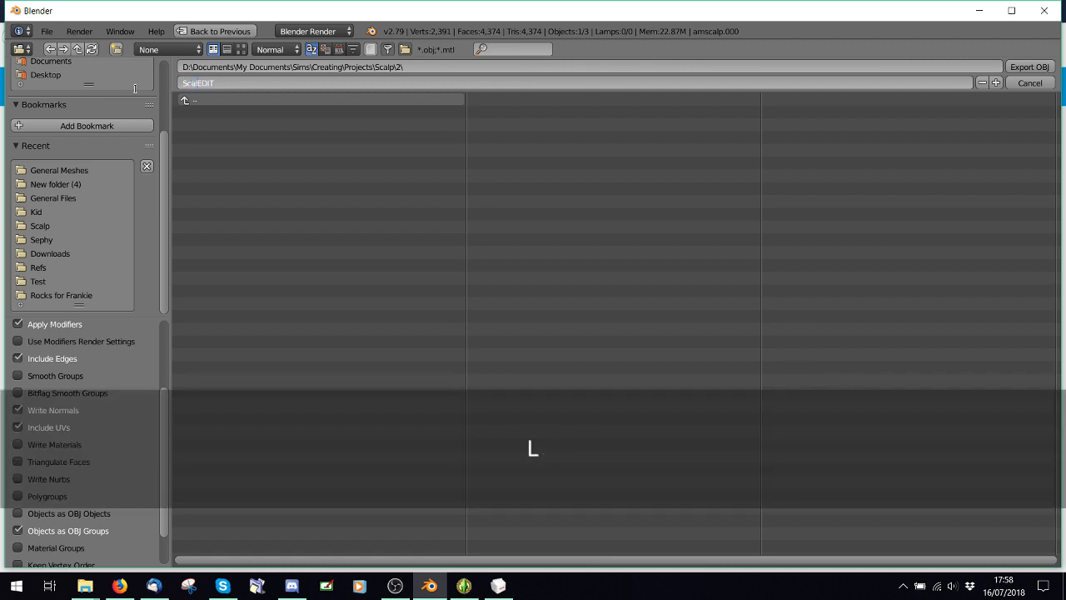
{"action": "type", "text": "p"}
{"action": "left_click", "coordinate": [1017, 67]}
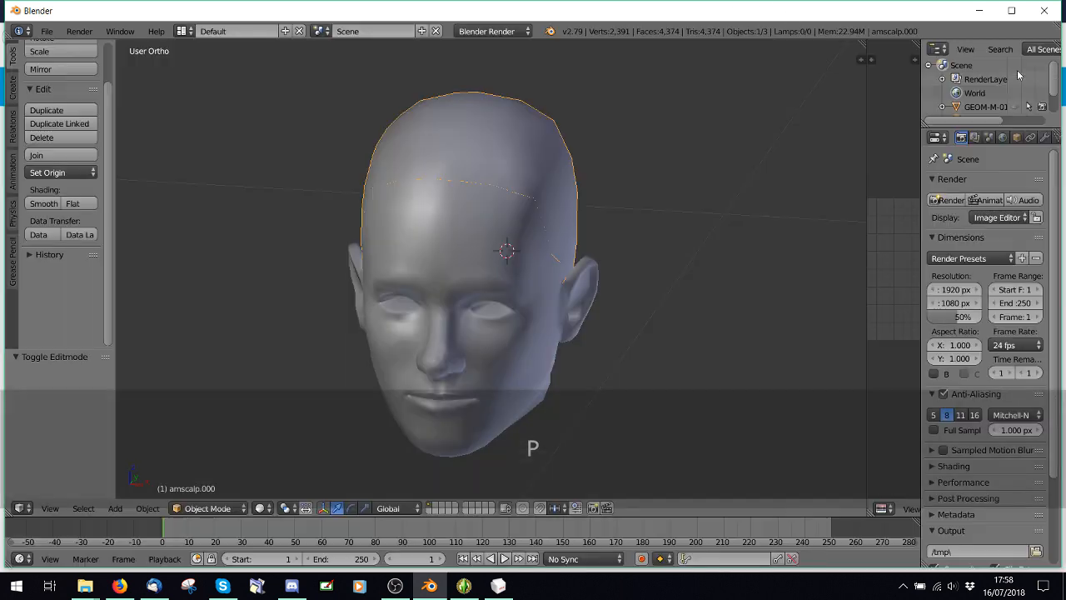
- Export the remaining head object as a Wavefront OBJ named HeadEDIT in folder 2, then deselect everything
{"action": "left_click", "coordinate": [47, 31]}
{"action": "mouse_move", "coordinate": [66, 308]}
{"action": "left_click", "coordinate": [260, 391]}
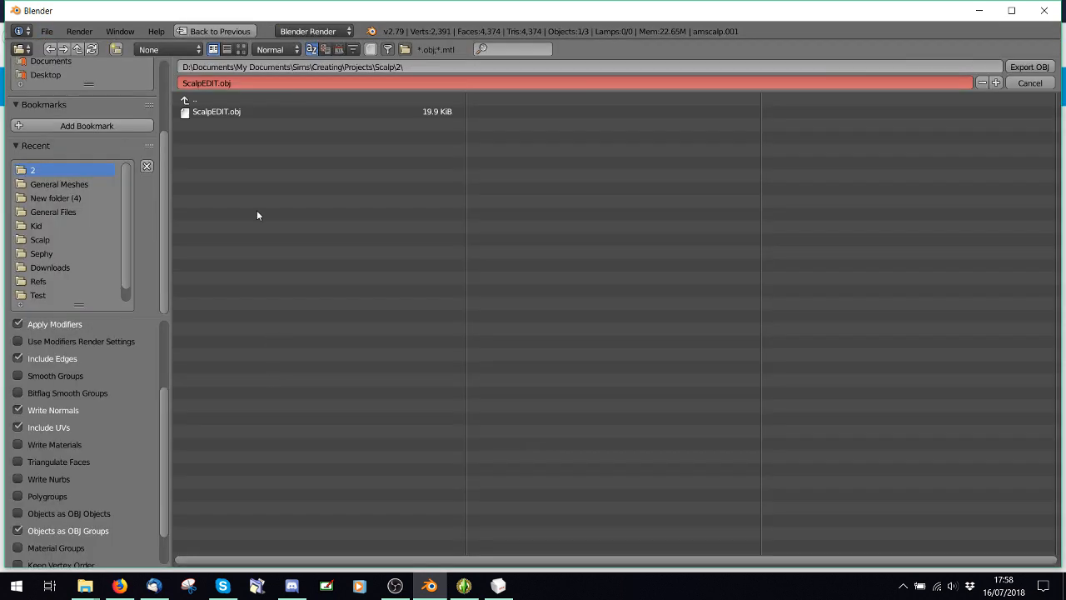
{"action": "left_click", "coordinate": [226, 85]}
{"action": "type", "text": "HeadEDIT"}
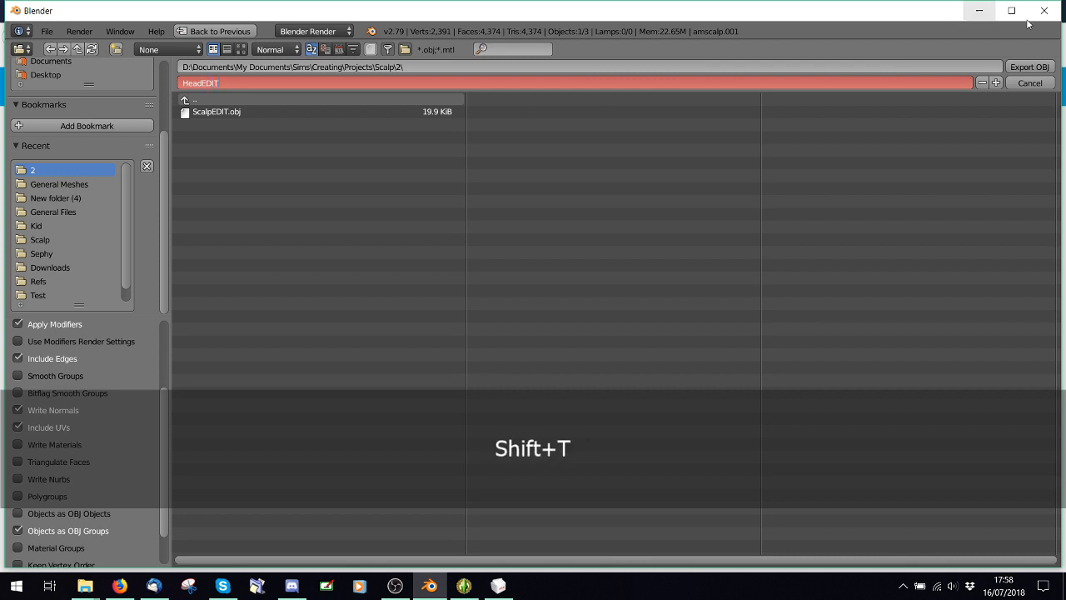
{"action": "key", "text": "Return"}
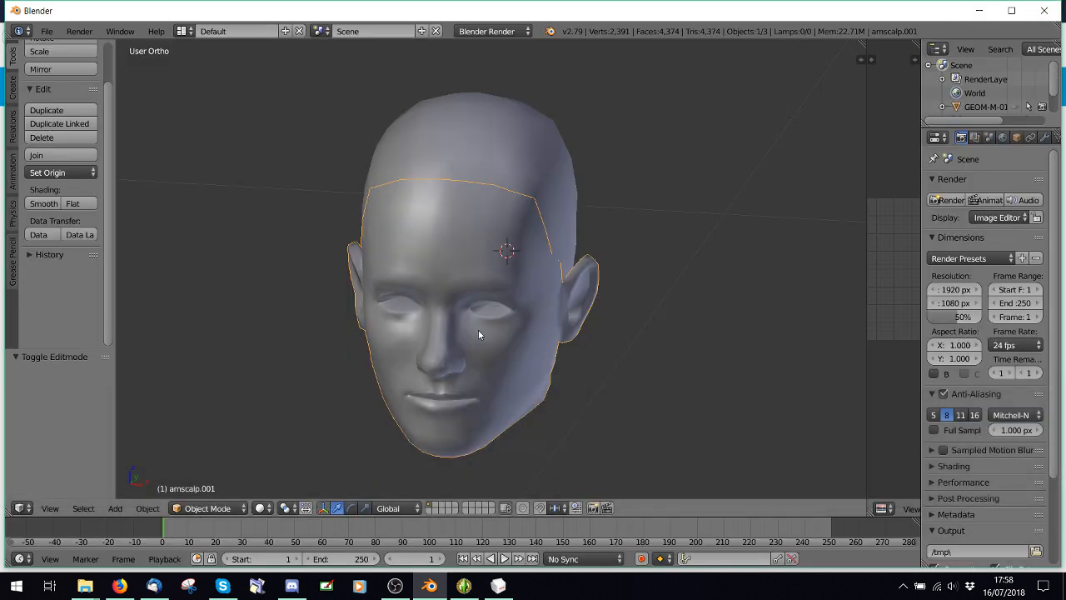
{"action": "middle_click_drag", "start_coordinate": [478, 329], "coordinate": [493, 280]}
{"action": "key", "text": "a"}
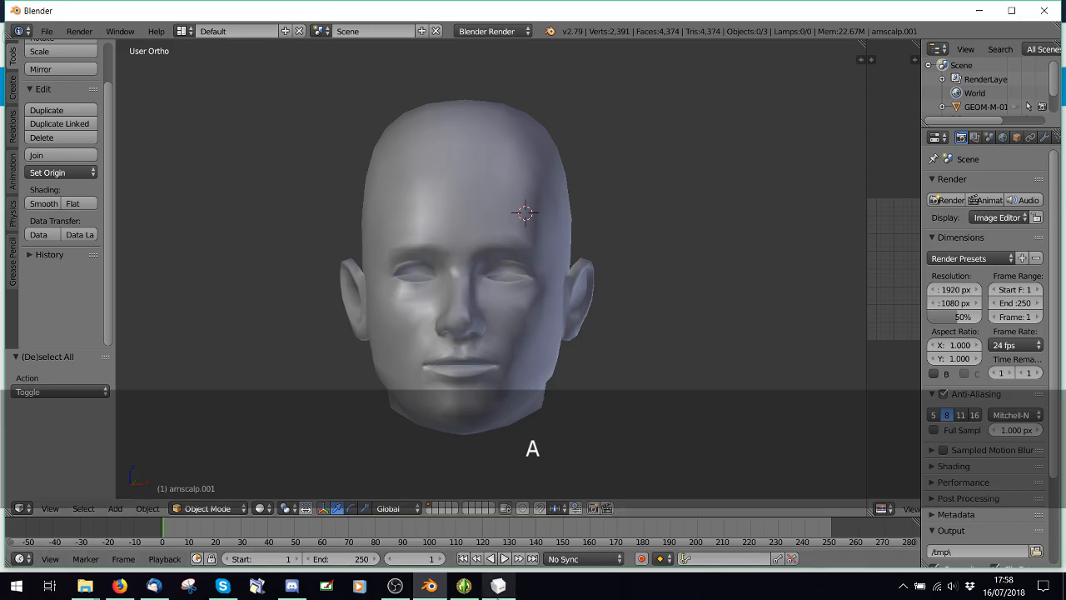
- Switch to MilkShape 3D and import HeadEDIT as a Wavefront OBJ from folder 2 inside Projects > Scalp
{"action": "key", "text": "alt+Tab"}
{"action": "left_click", "coordinate": [12, 22]}
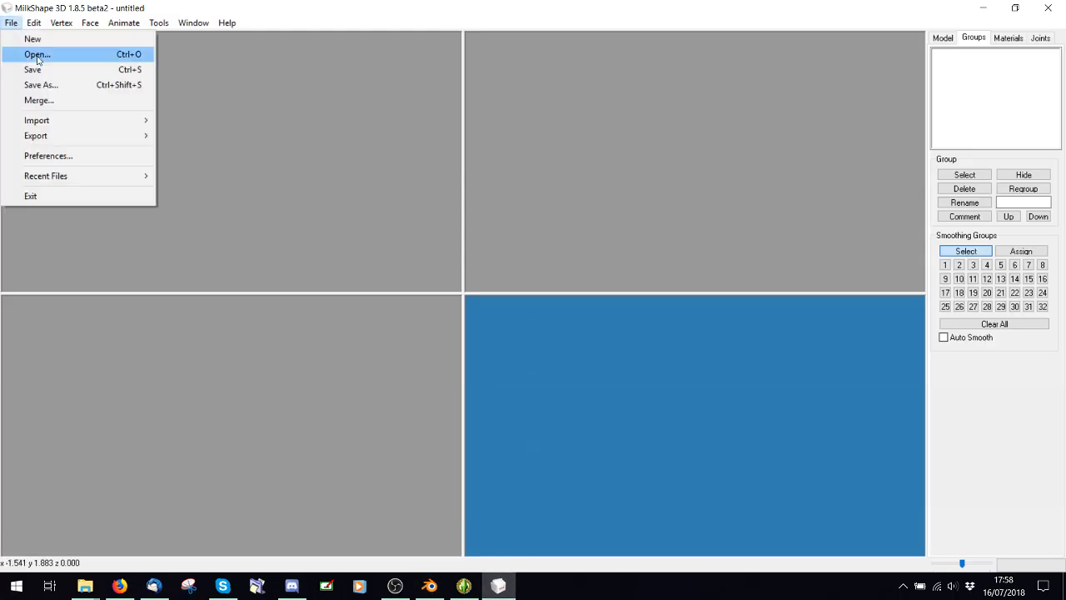
{"action": "mouse_move", "coordinate": [60, 123]}
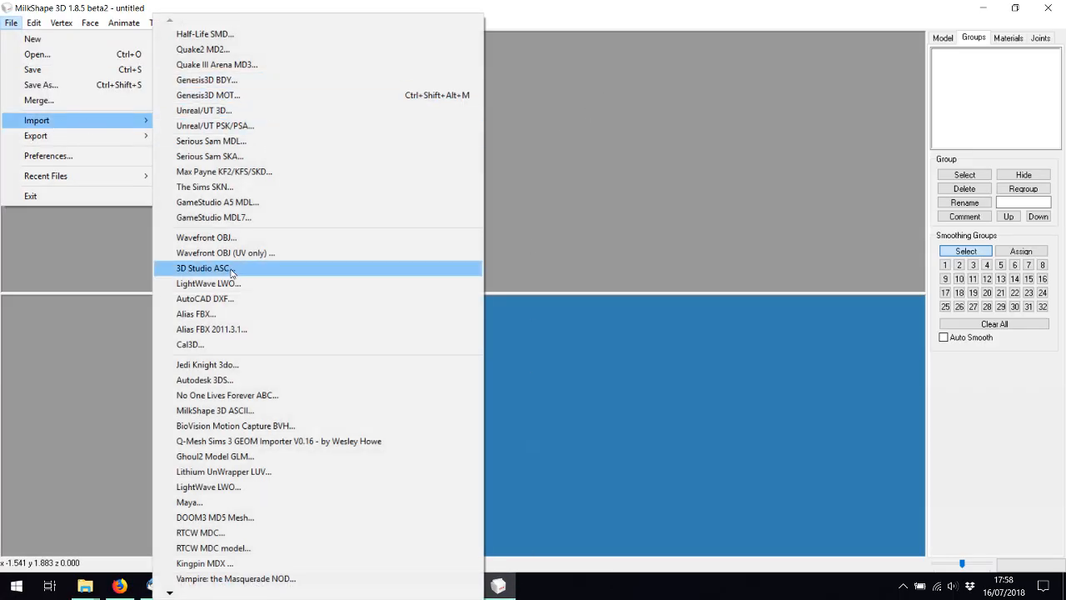
{"action": "left_click", "coordinate": [229, 238]}
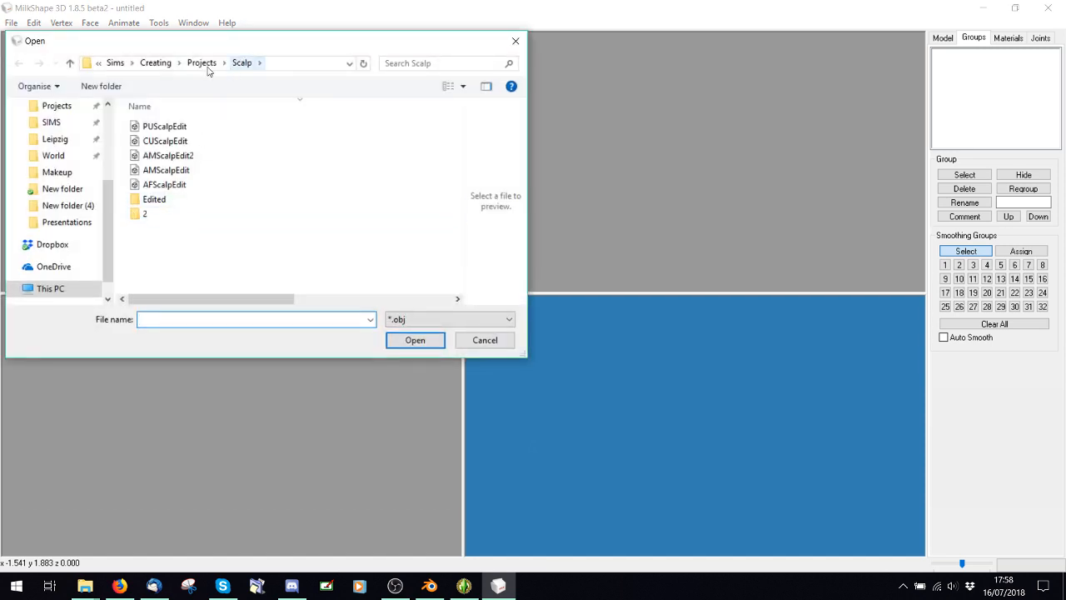
{"action": "double_click", "coordinate": [146, 213]}
{"action": "left_click", "coordinate": [174, 129]}
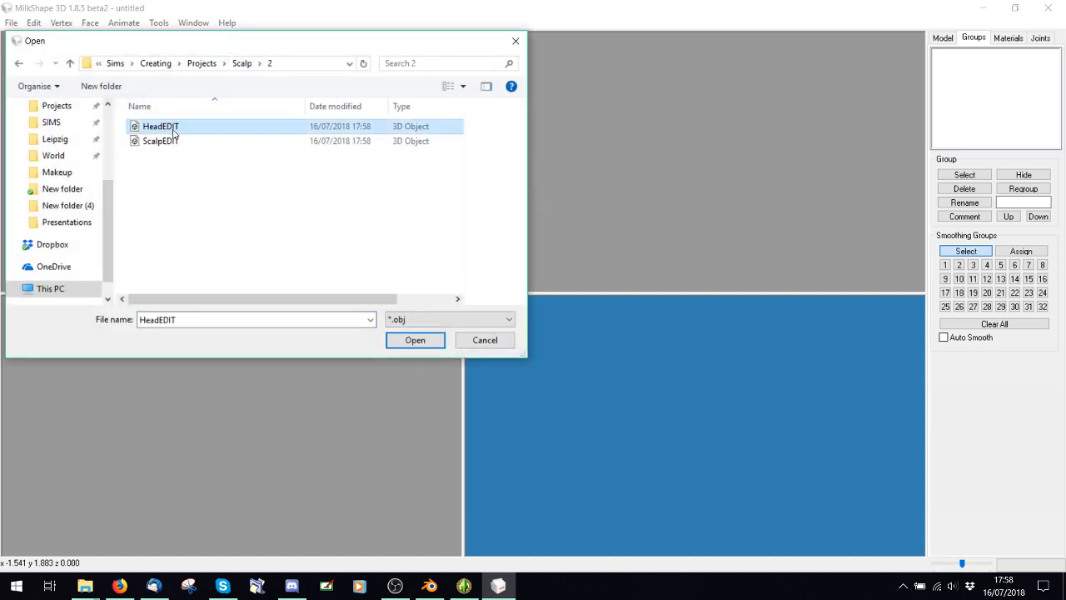
{"action": "double_click", "coordinate": [226, 128]}
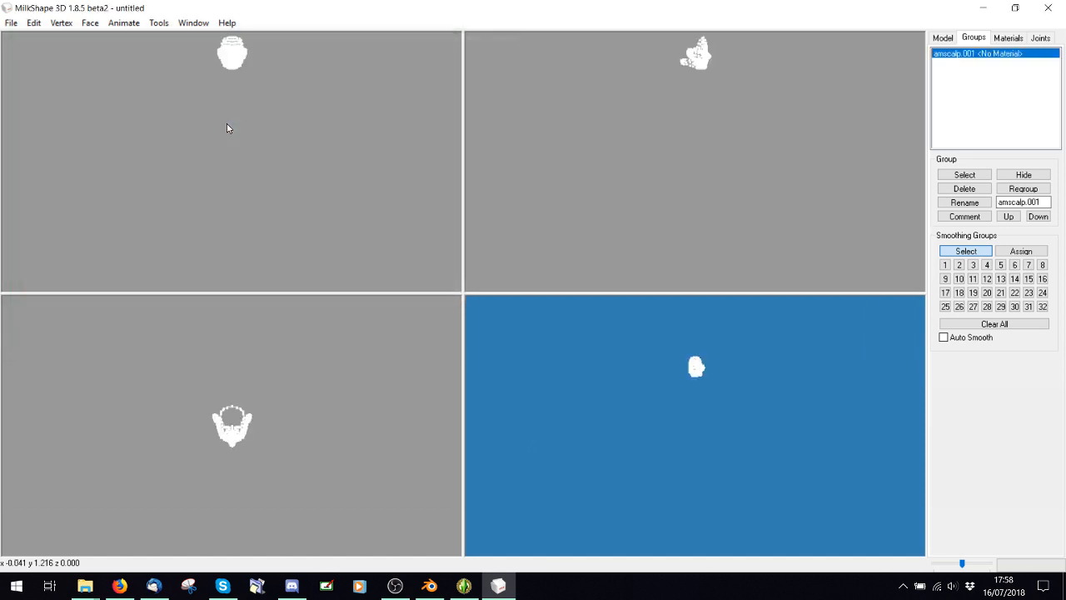
{"action": "scroll", "coordinate": [658, 414], "scroll_direction": "up", "scroll_amount": 2}
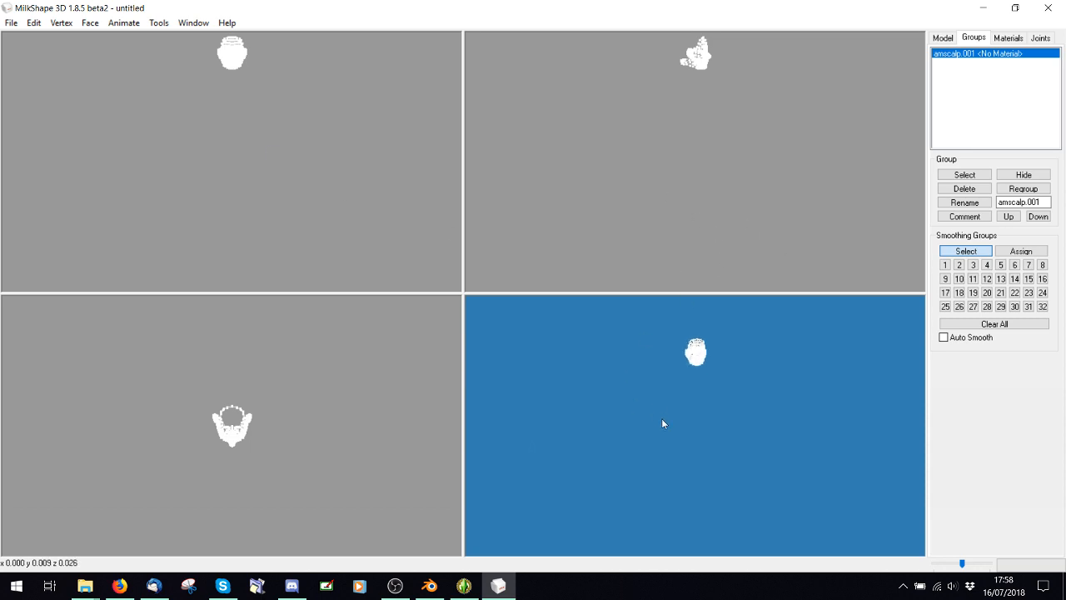
{"action": "left_click_drag", "start_coordinate": [661, 418], "coordinate": [410, 239], "text": "shift"}
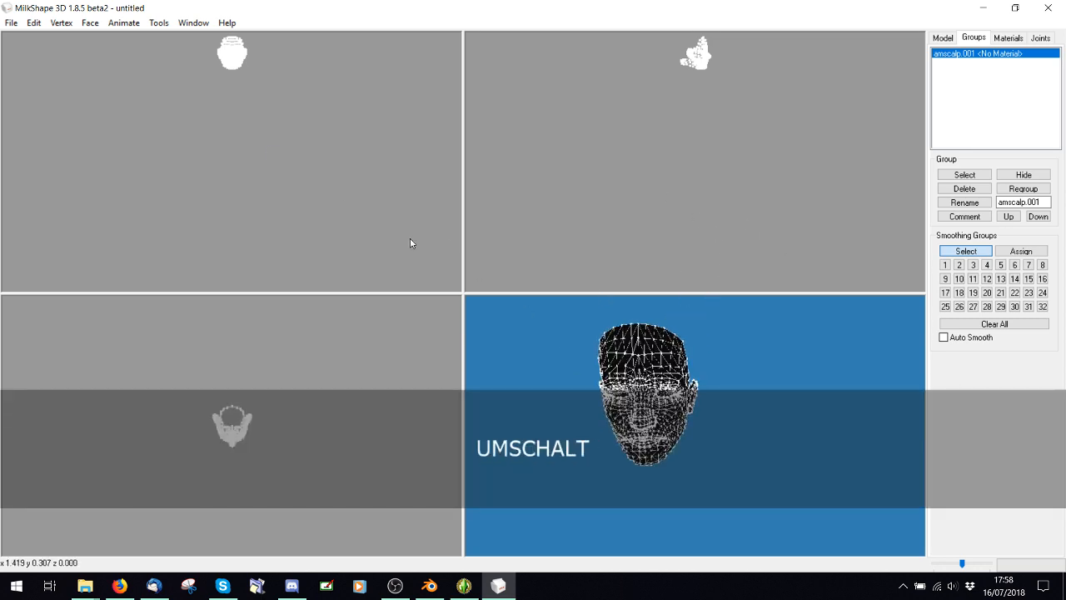
- Export the head with the Q-Mesh Sims 3 GEOM Exporter to folder 2 under the name HeadEDIT
{"action": "left_click", "coordinate": [12, 23]}
{"action": "mouse_move", "coordinate": [75, 135]}
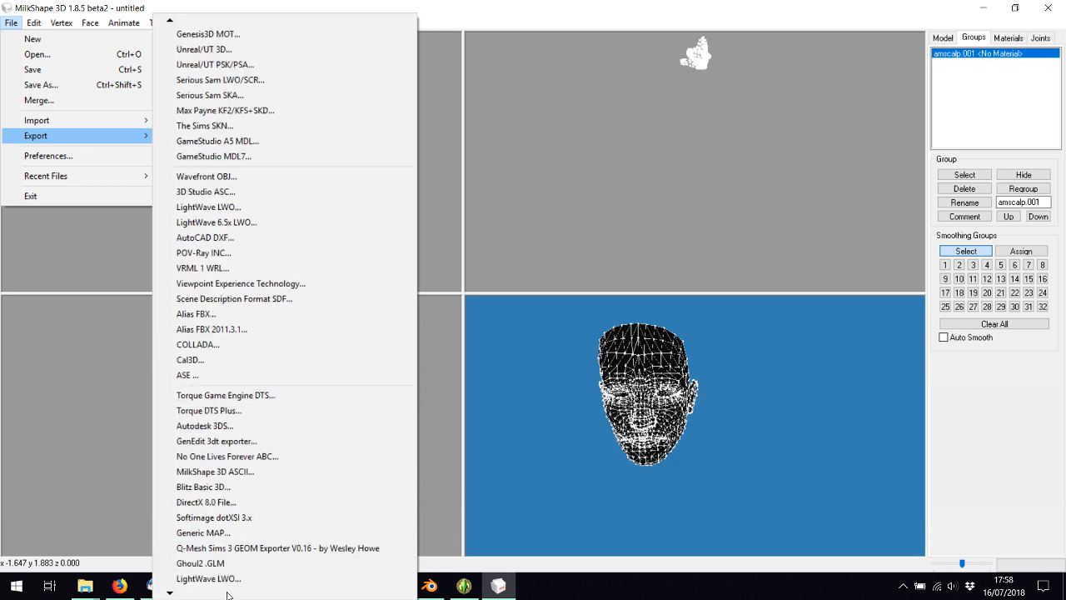
{"action": "left_click", "coordinate": [290, 542]}
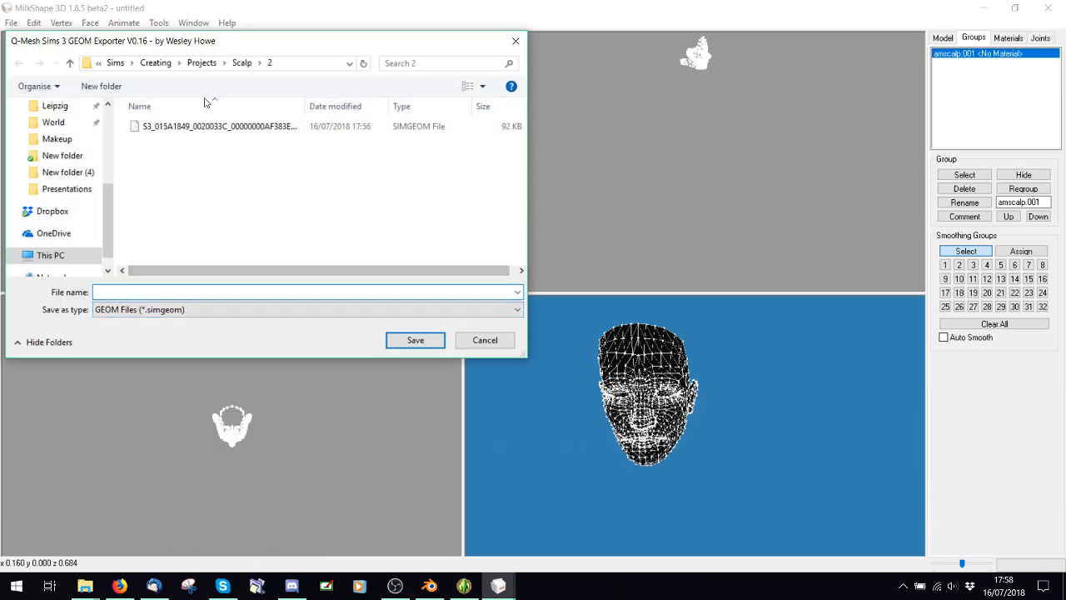
{"action": "type", "text": "Head"}
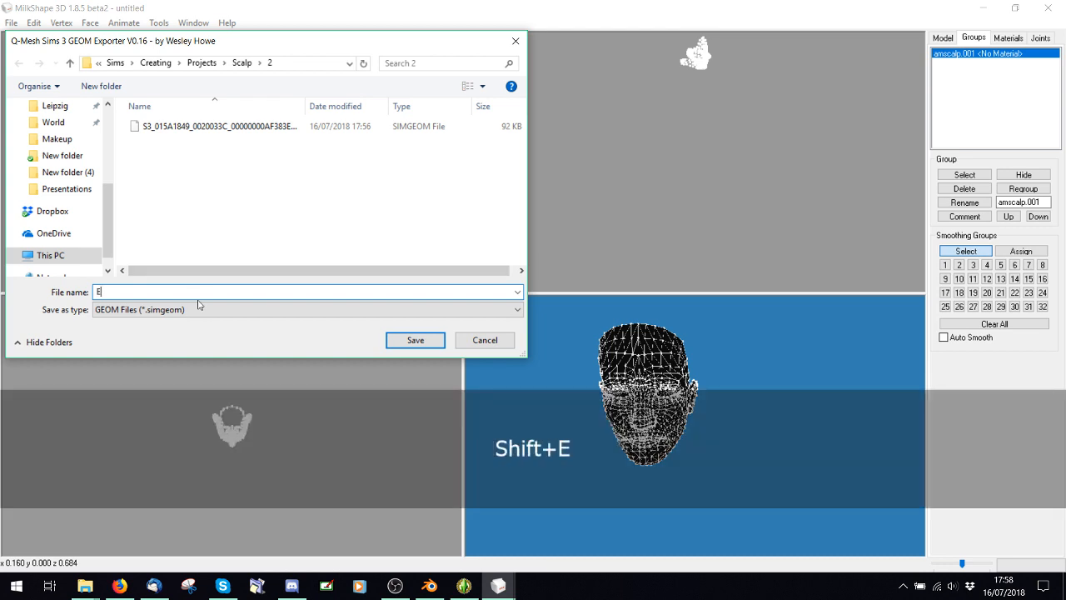
{"action": "type", "text": "EDIT"}
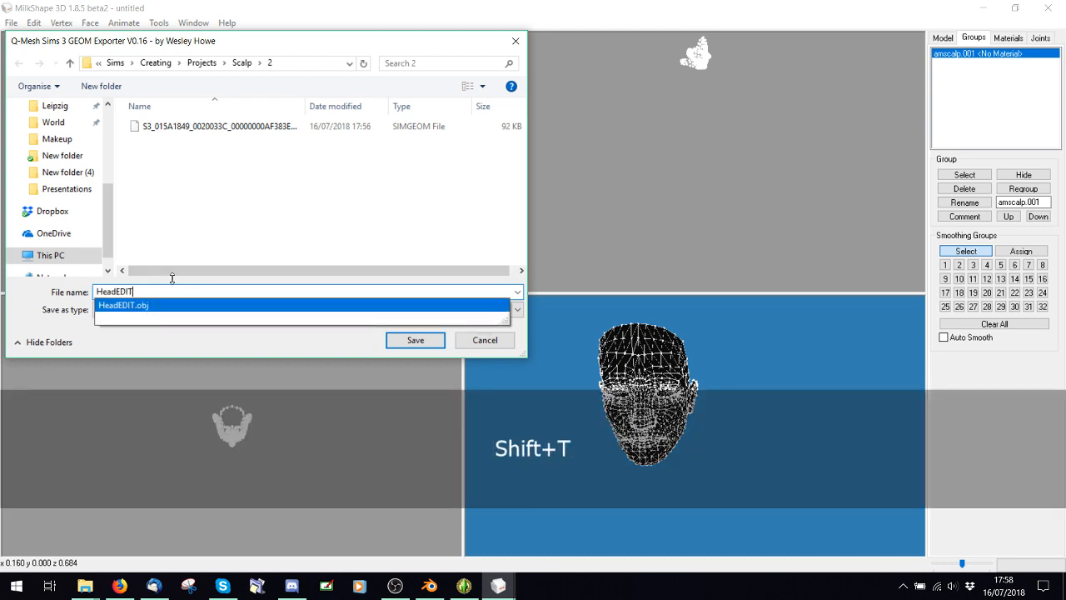
{"action": "left_click", "coordinate": [393, 342]}
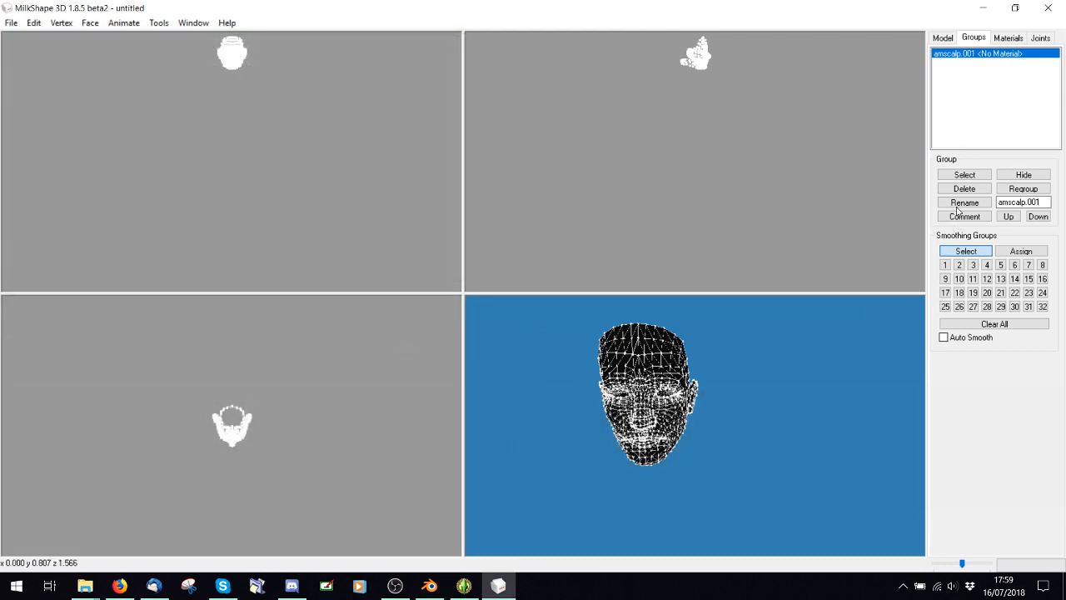
- Delete the head group and import ScalpEDIT as a Wavefront OBJ from folder 2
{"action": "left_click", "coordinate": [965, 188]}
{"action": "left_click", "coordinate": [11, 22]}
{"action": "mouse_move", "coordinate": [37, 120]}
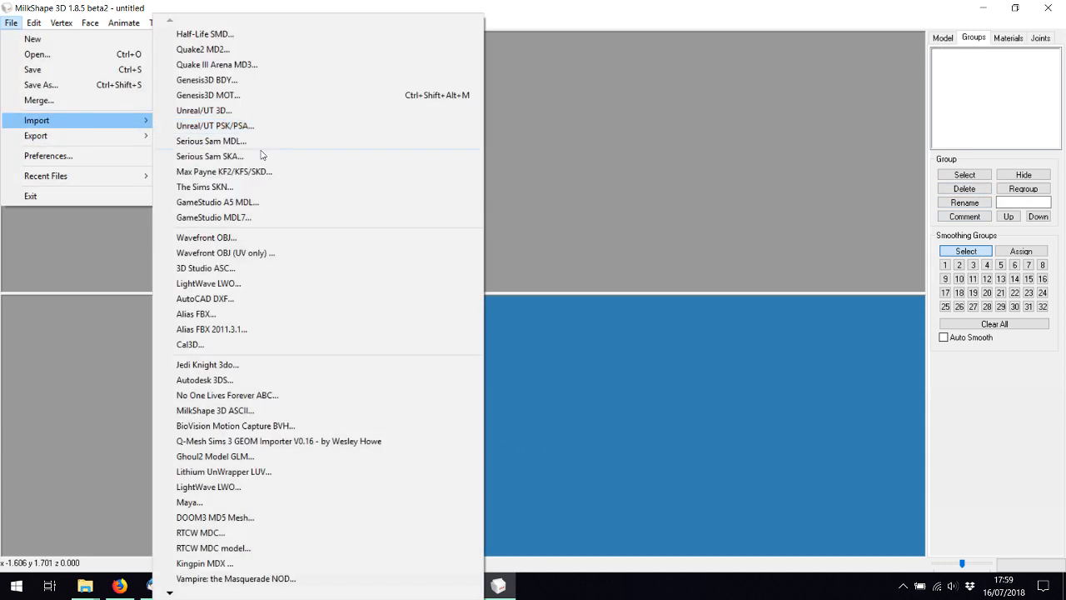
{"action": "left_click", "coordinate": [214, 237]}
{"action": "double_click", "coordinate": [172, 143]}
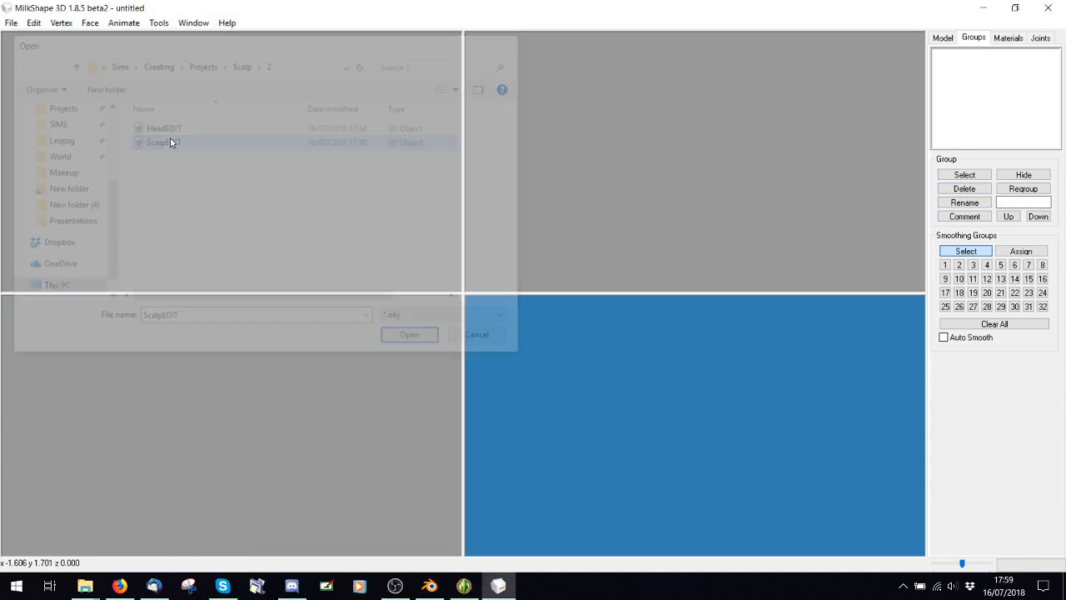
- Export the scalp with the Q-Mesh Sims 3 GEOM Exporter as ScalpEDIT in folder 2, then delete the scalp group
{"action": "left_click", "coordinate": [11, 22]}
{"action": "mouse_move", "coordinate": [37, 136]}
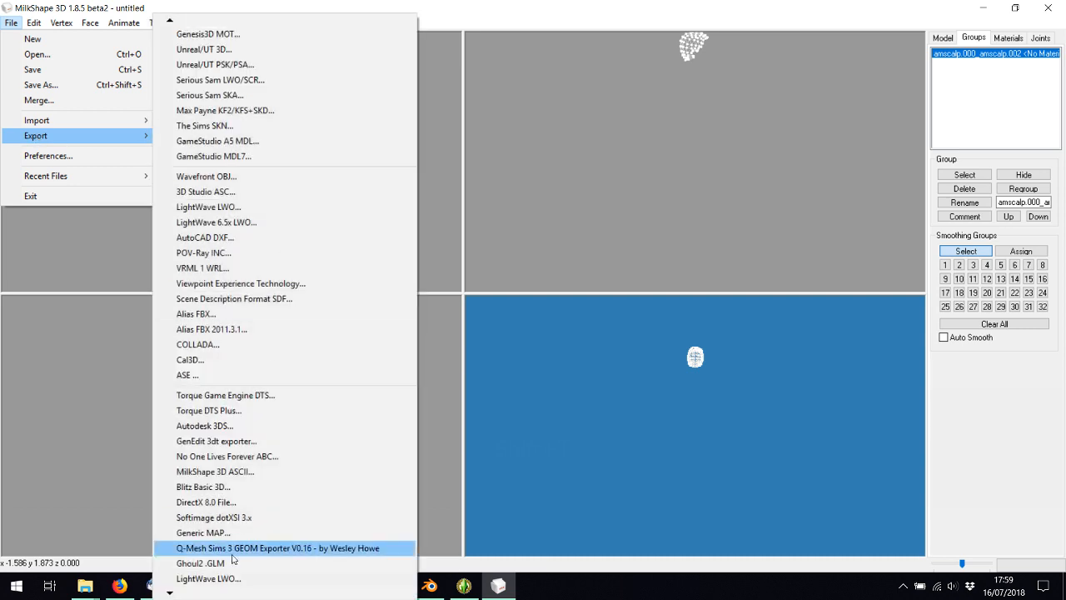
{"action": "left_click", "coordinate": [259, 542]}
{"action": "type", "text": "ScslpE"}
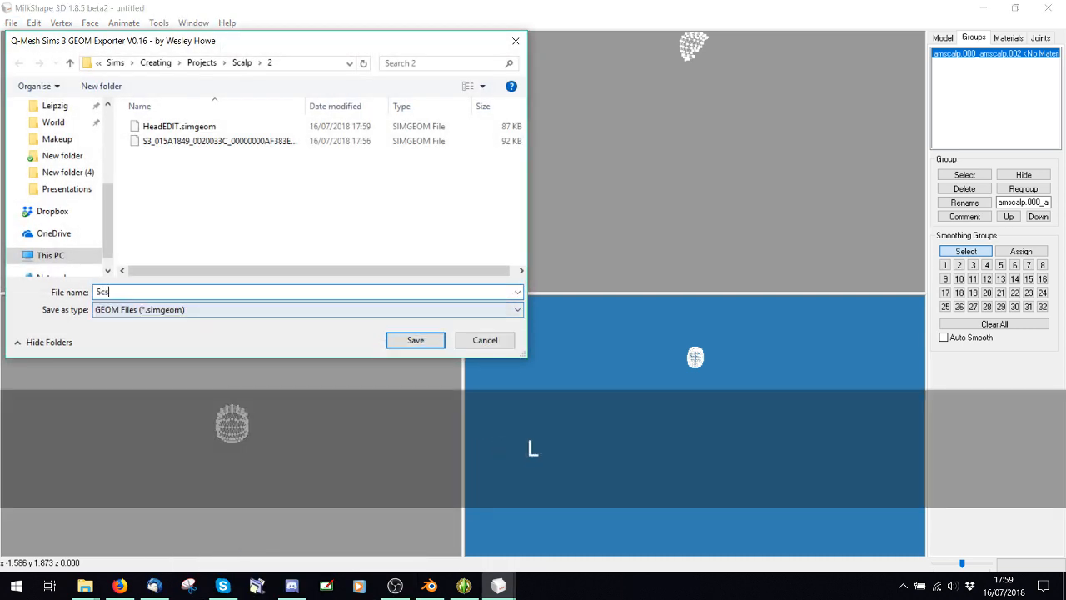
{"action": "key", "text": "BackSpace"}
{"action": "key", "text": "BackSpace"}
{"action": "key", "text": "BackSpace"}
{"action": "key", "text": "BackSpace"}
{"action": "type", "text": "alp"}
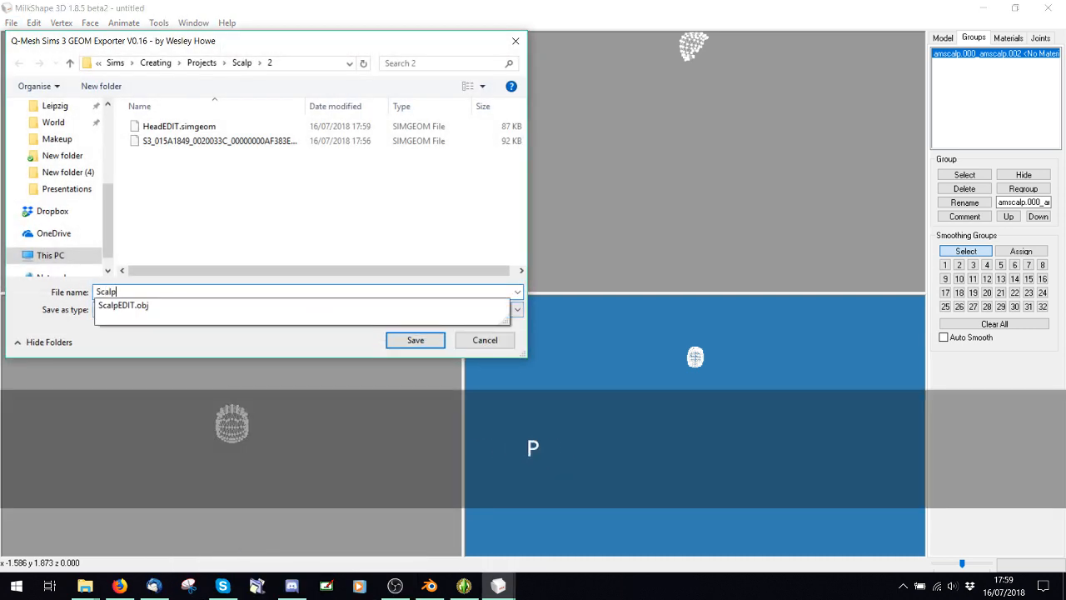
{"action": "type", "text": "EDIT"}
{"action": "left_click", "coordinate": [290, 216]}
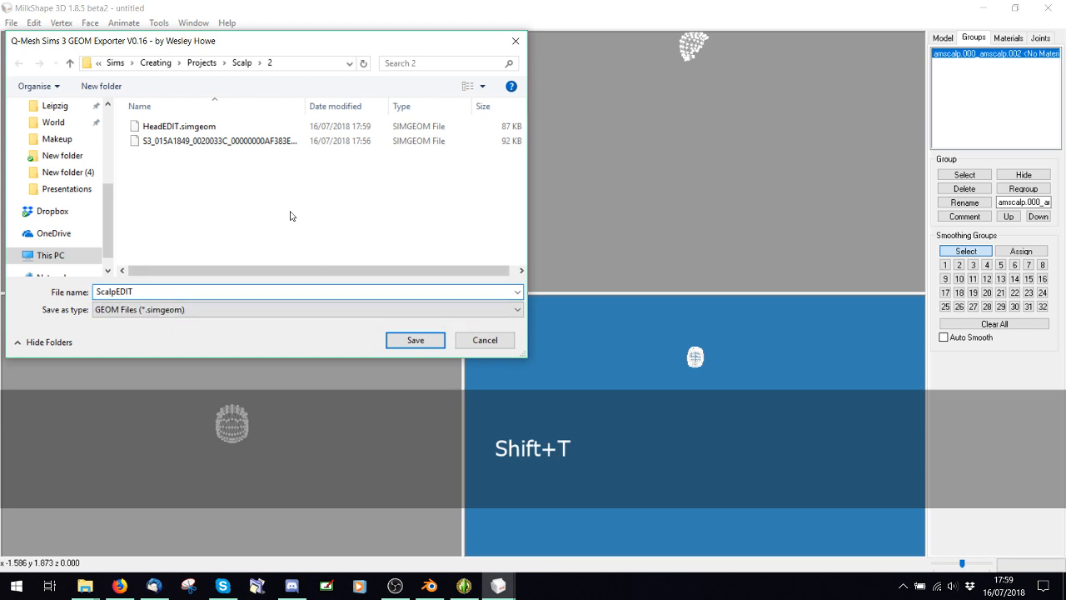
{"action": "left_click", "coordinate": [414, 340]}
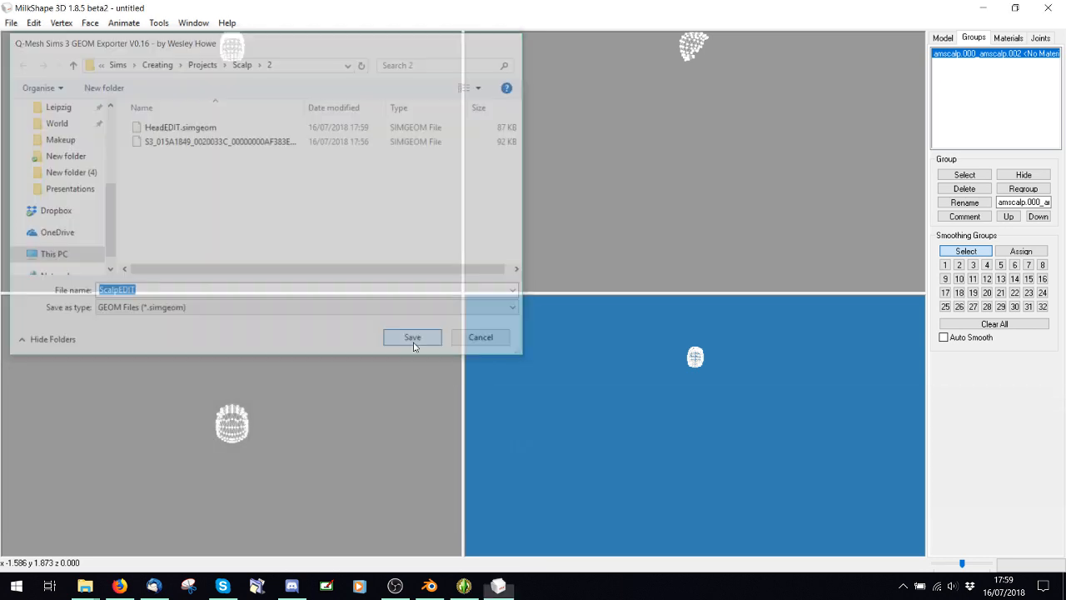
{"action": "left_click", "coordinate": [963, 189]}
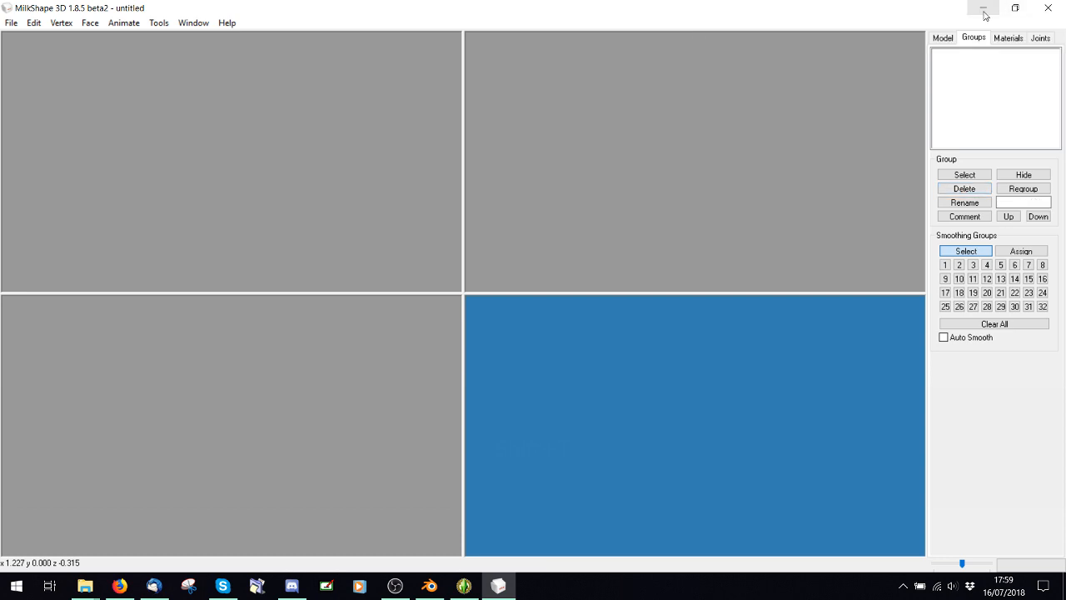
- Launch Mesh Toolkit from the desktop and bring up its Replace Values tool for GEOM meshes
{"action": "key", "text": "super+d"}
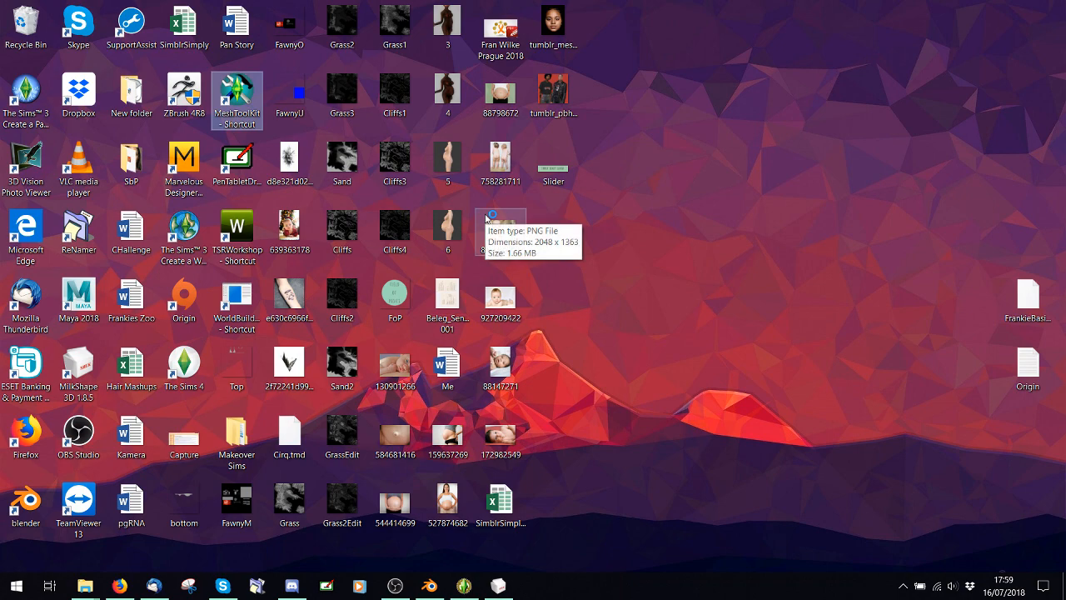
{"action": "key", "text": "Return"}
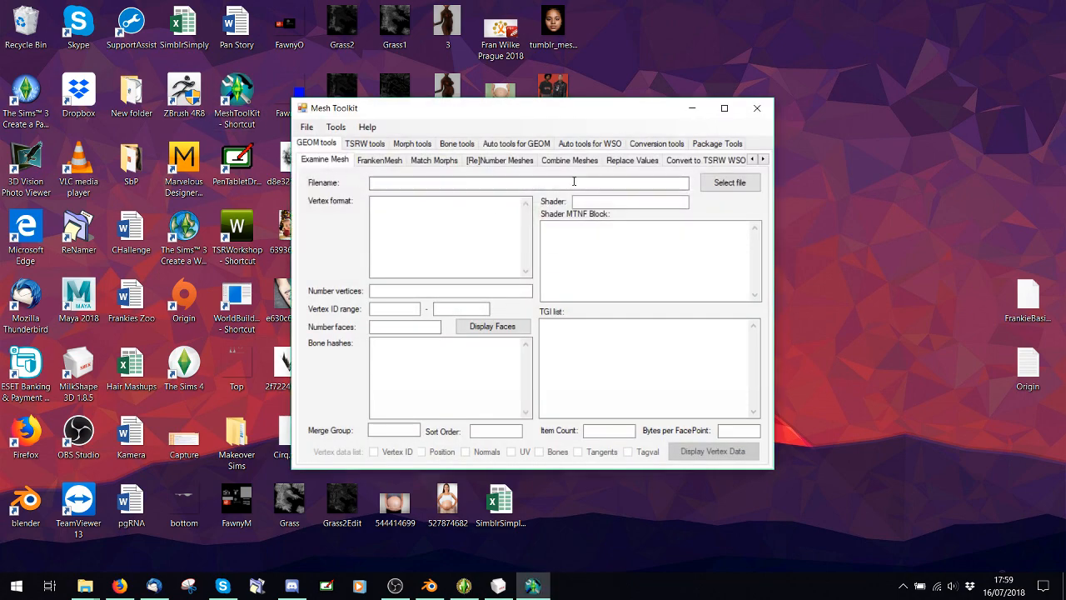
{"action": "left_click", "coordinate": [645, 160]}
{"action": "left_click", "coordinate": [724, 107]}
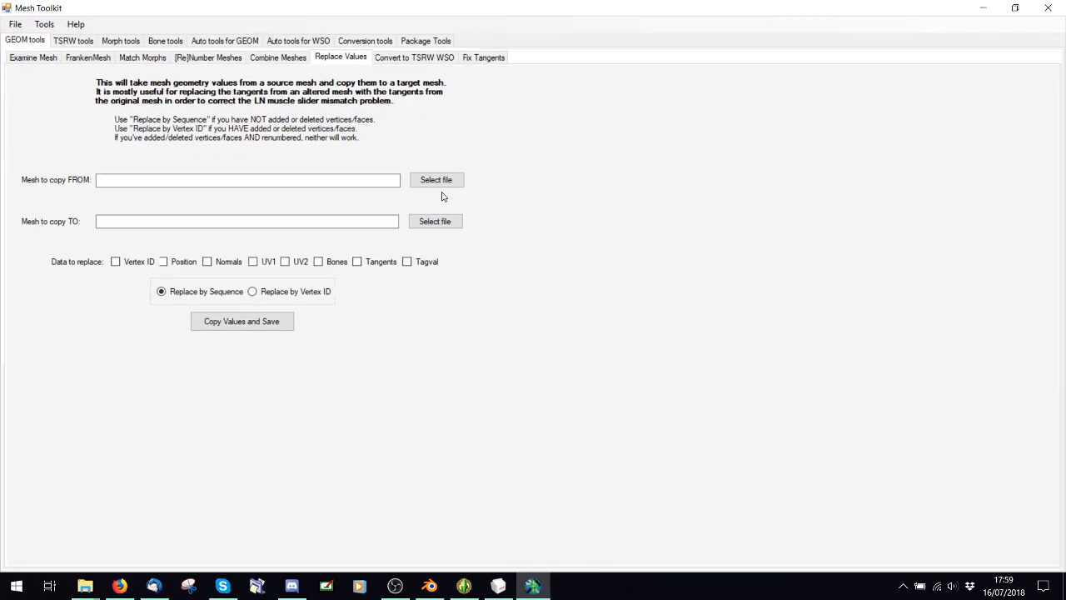
{"action": "left_click", "coordinate": [1016, 7]}
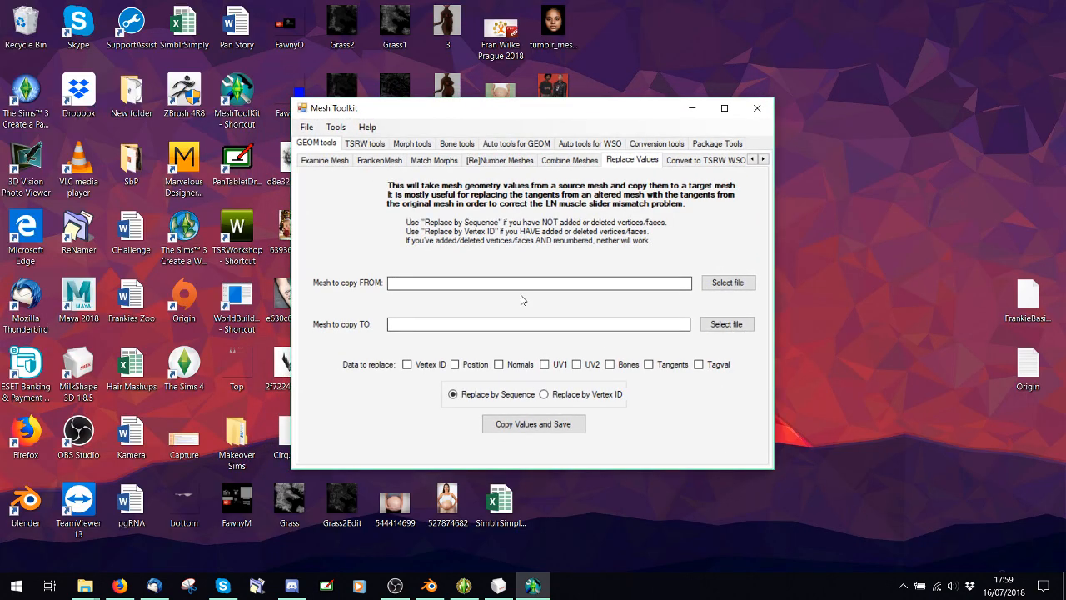
- Choose HeadEDIT.simgeom from Projects > Scalp > 2 as the mesh to copy values from
{"action": "left_click", "coordinate": [727, 282]}
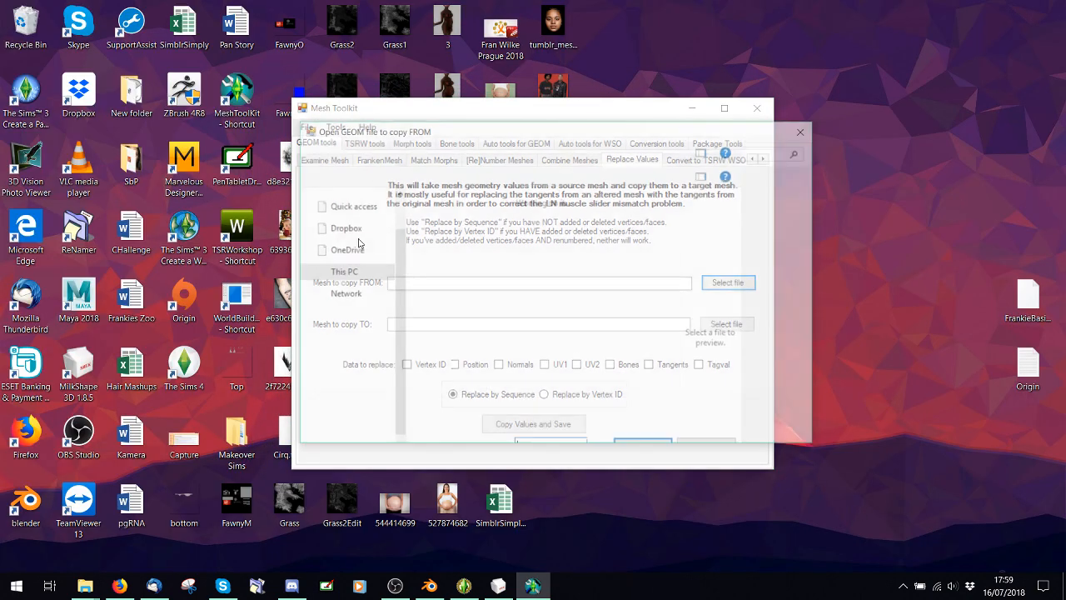
{"action": "scroll", "coordinate": [362, 275], "scroll_direction": "down", "scroll_amount": 5}
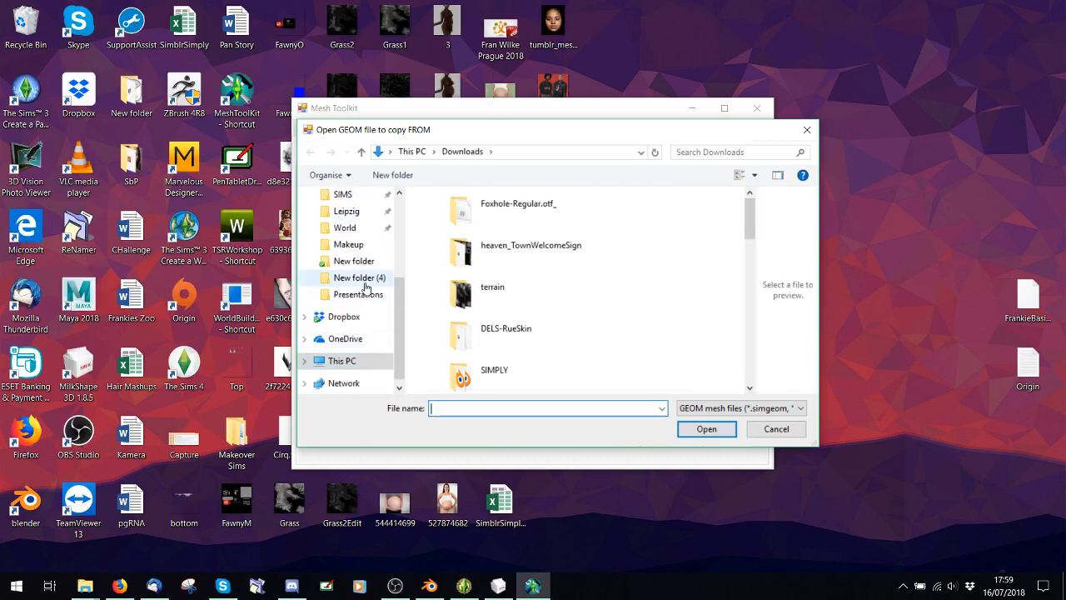
{"action": "scroll", "coordinate": [365, 288], "scroll_direction": "up", "scroll_amount": 2}
{"action": "left_click", "coordinate": [349, 244]}
{"action": "scroll", "coordinate": [472, 310], "scroll_direction": "down", "scroll_amount": 2}
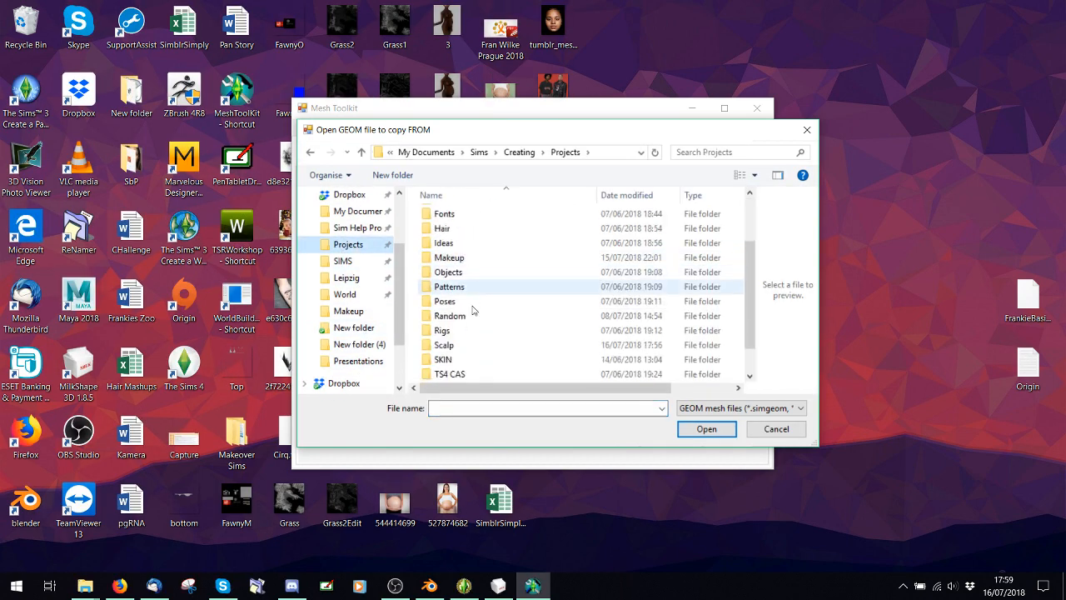
{"action": "double_click", "coordinate": [444, 344]}
{"action": "scroll", "coordinate": [445, 368], "scroll_direction": "down", "scroll_amount": 3}
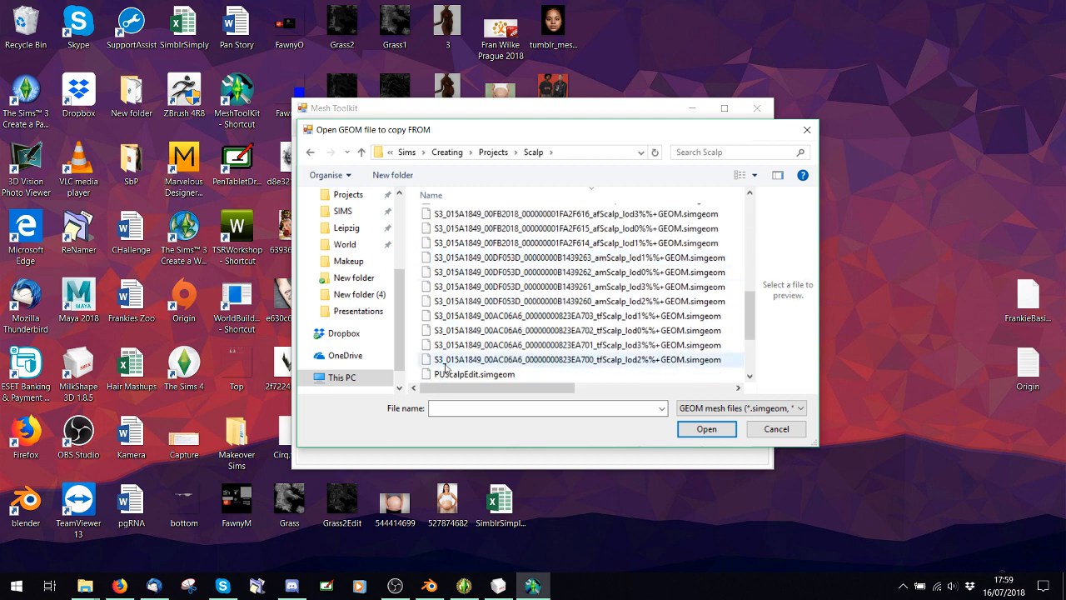
{"action": "scroll", "coordinate": [446, 367], "scroll_direction": "down", "scroll_amount": 2}
{"action": "double_click", "coordinate": [445, 369]}
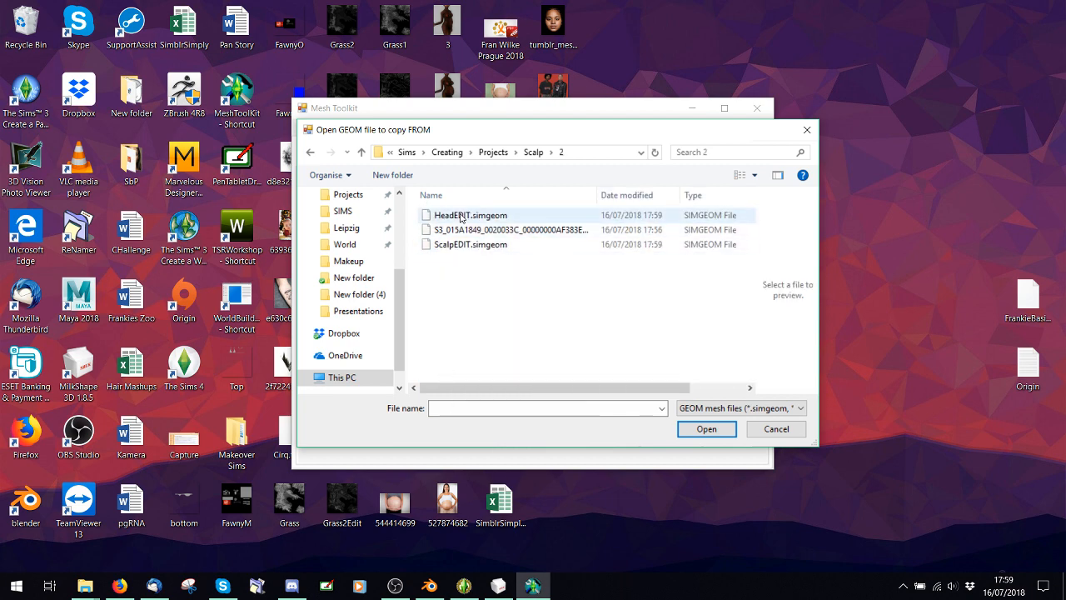
{"action": "double_click", "coordinate": [461, 216]}
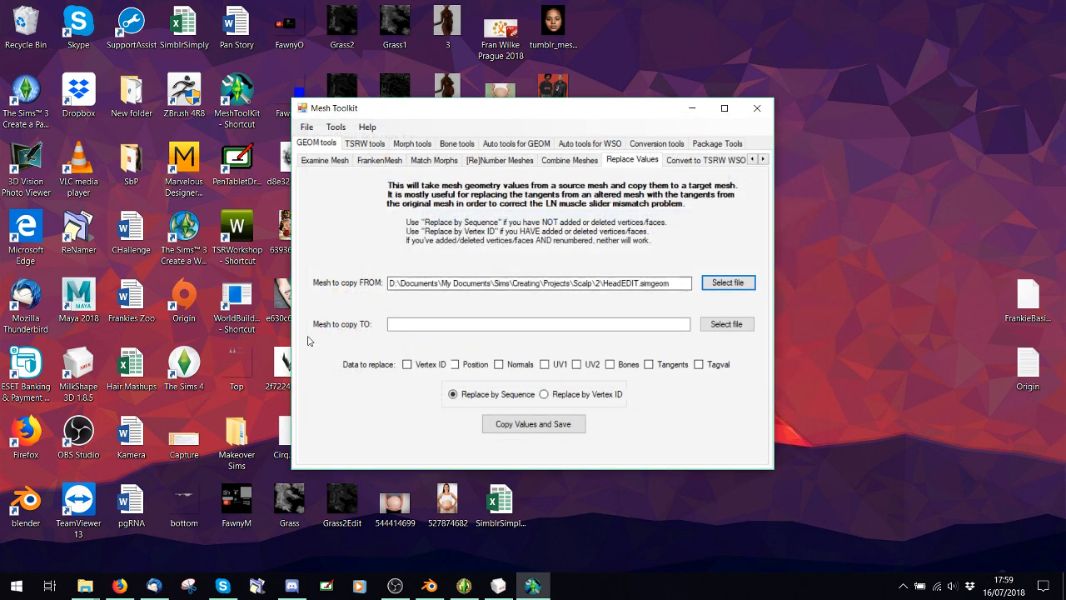
- Choose the amFace_lod0_2 GEOM file in folder 2 as the mesh to copy to and mark Position as the data to replace
{"action": "left_click", "coordinate": [726, 324]}
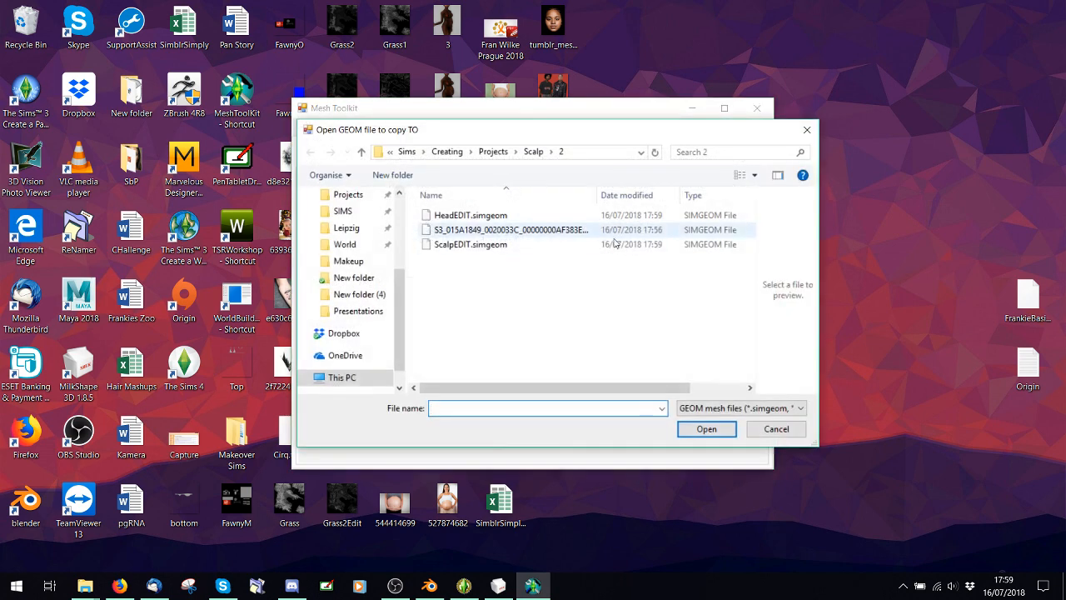
{"action": "left_click_drag", "start_coordinate": [596, 188], "coordinate": [757, 195]}
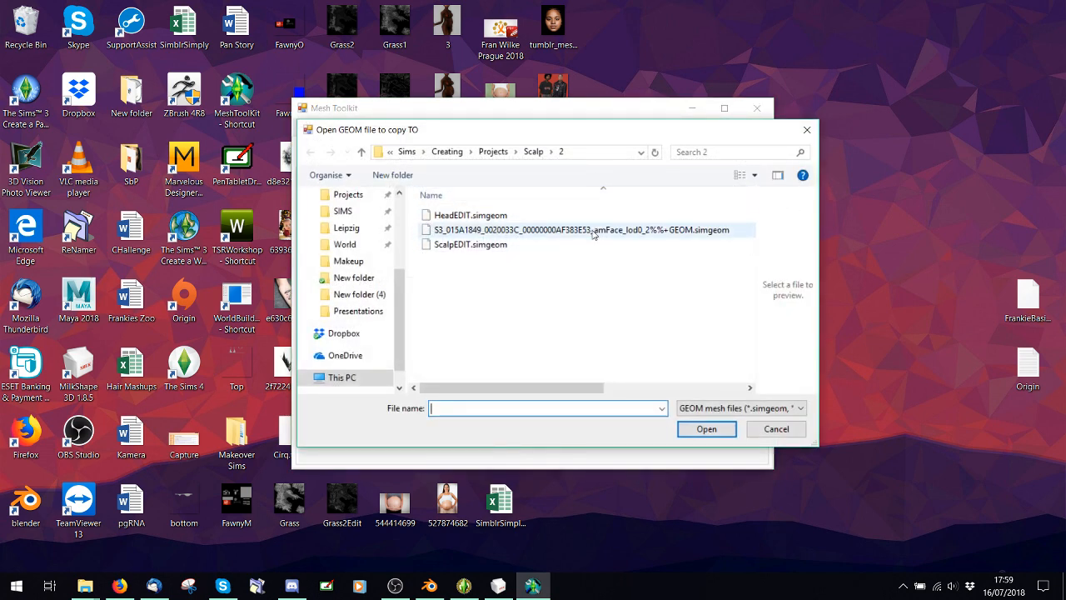
{"action": "double_click", "coordinate": [594, 230]}
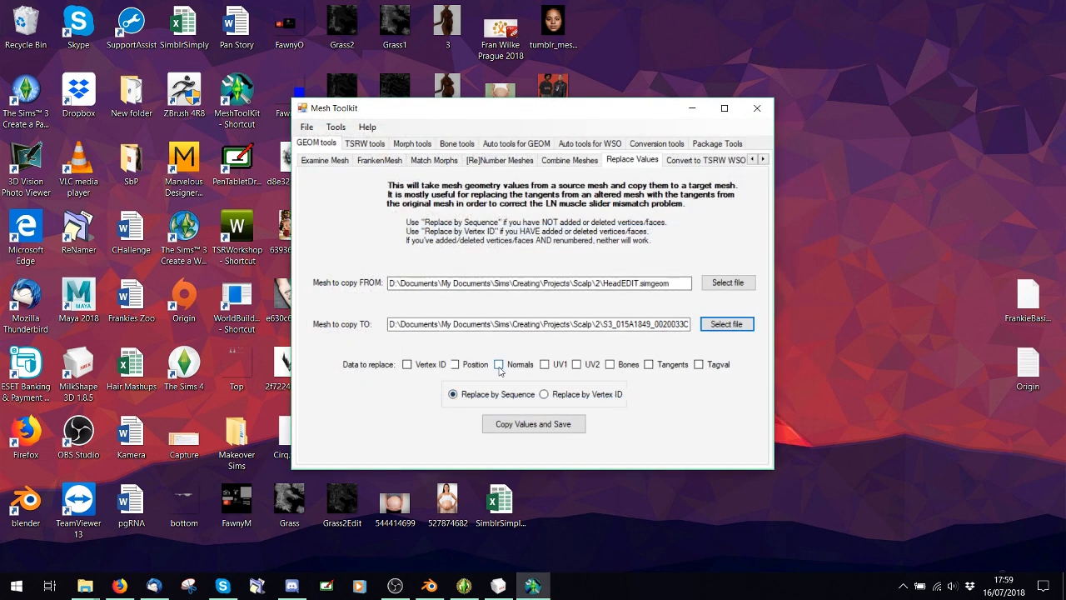
{"action": "left_click", "coordinate": [454, 365]}
{"action": "left_click_drag", "start_coordinate": [508, 324], "coordinate": [771, 326]}
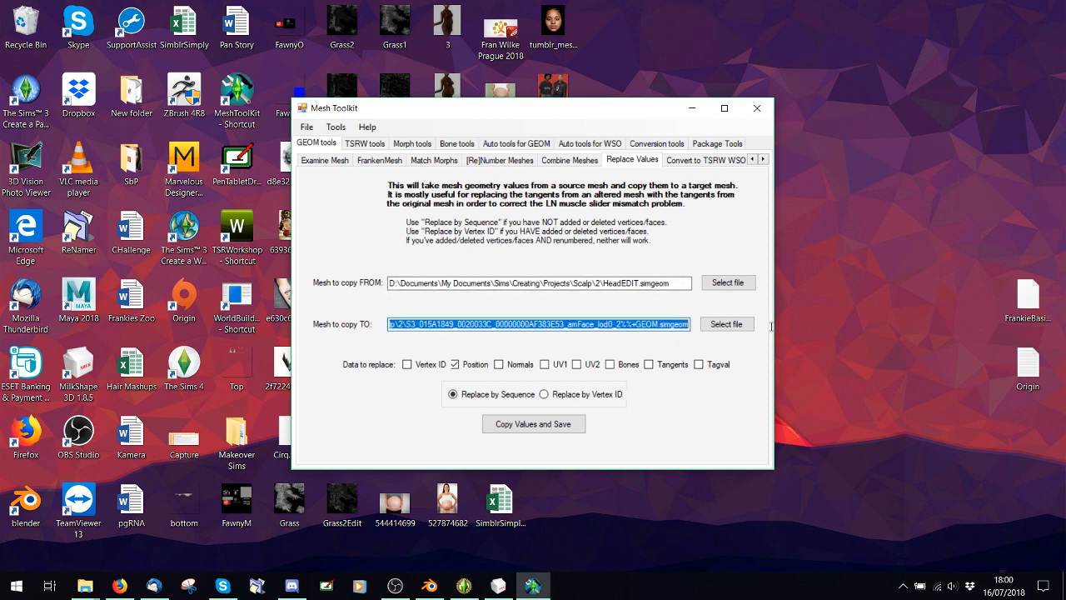
{"action": "left_click", "coordinate": [546, 324]}
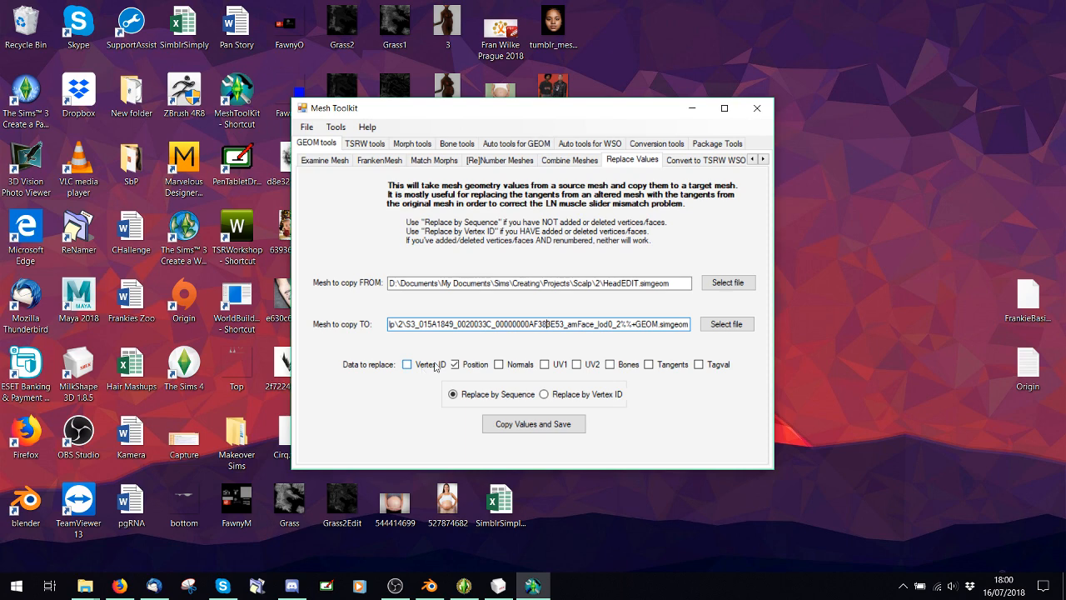
- Copy the head's values by sequence and save the new mesh as HeadID in folder 2
{"action": "left_click", "coordinate": [508, 431]}
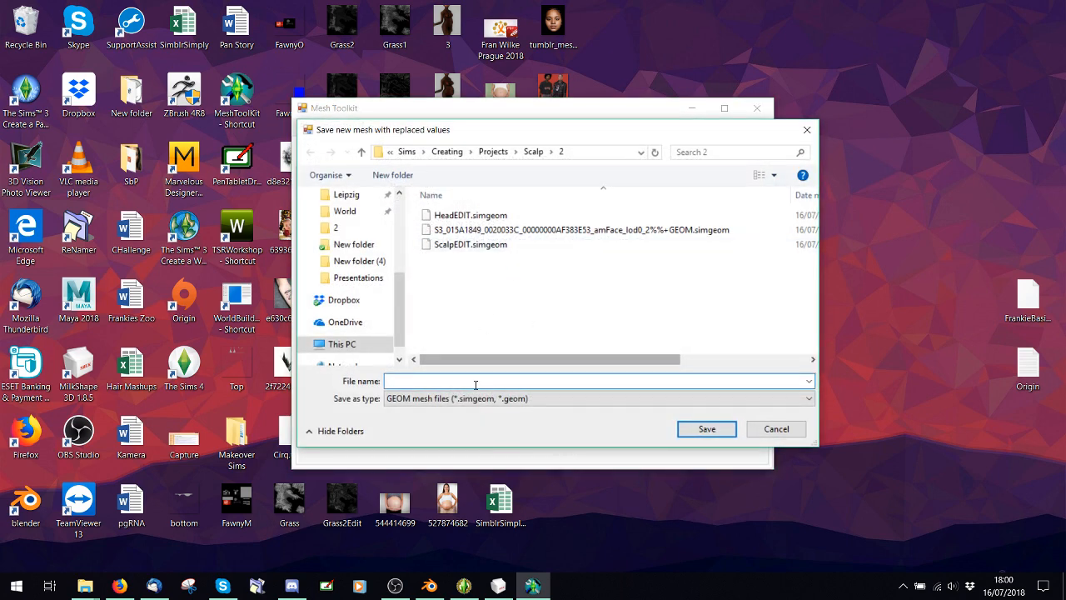
{"action": "type", "text": "Head"}
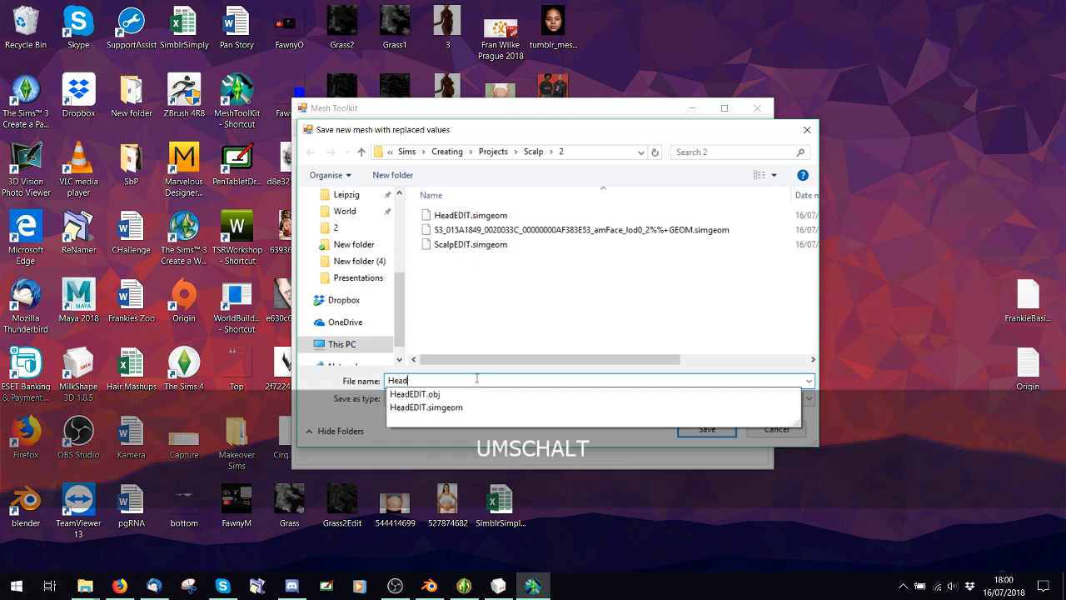
{"action": "type", "text": "T"}
{"action": "key", "text": "BackSpace"}
{"action": "type", "text": "ID"}
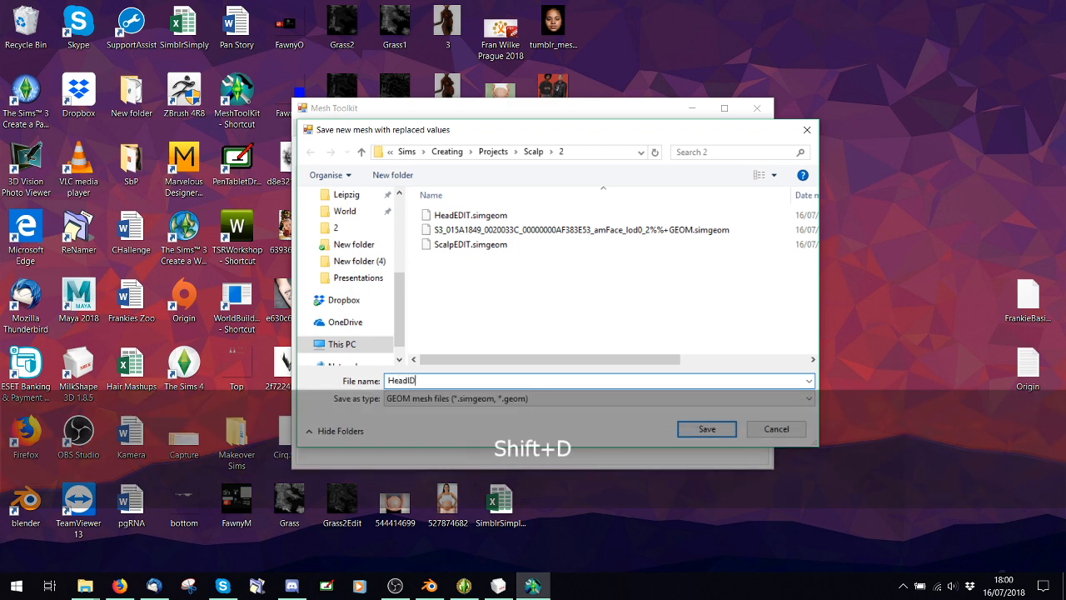
{"action": "left_click", "coordinate": [708, 429]}
- Choose ScalpEDIT.simgeom from folder 2 as the mesh to copy values from
{"action": "left_click", "coordinate": [728, 282]}
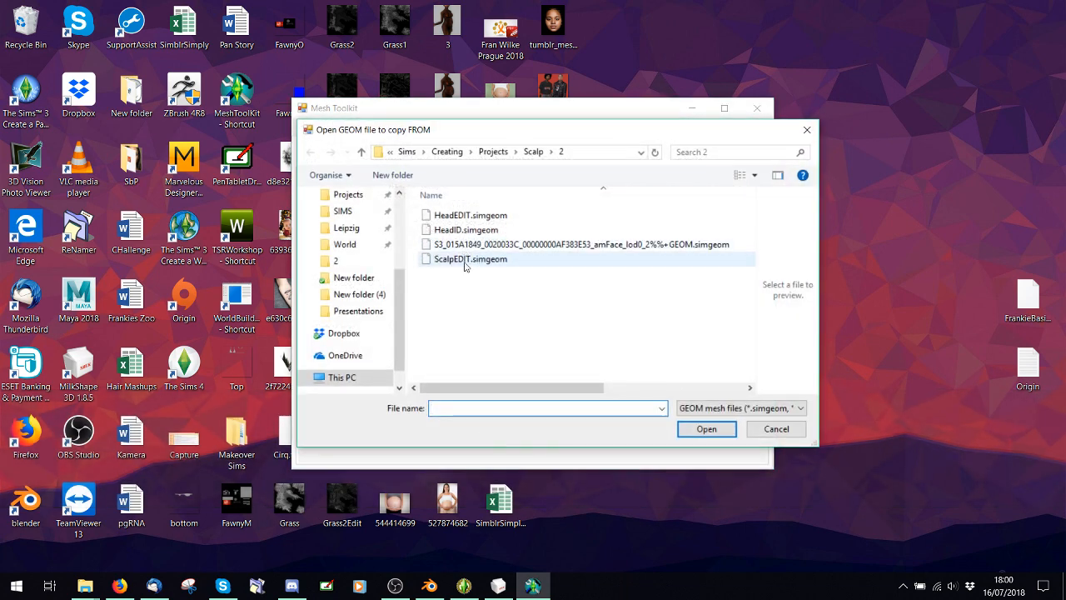
{"action": "left_click", "coordinate": [465, 263]}
{"action": "double_click", "coordinate": [465, 263]}
- Choose the amScalp_lod0 GEOM file from Projects > Scalp > Edited > New folder as the mesh to copy to
{"action": "left_click", "coordinate": [728, 325]}
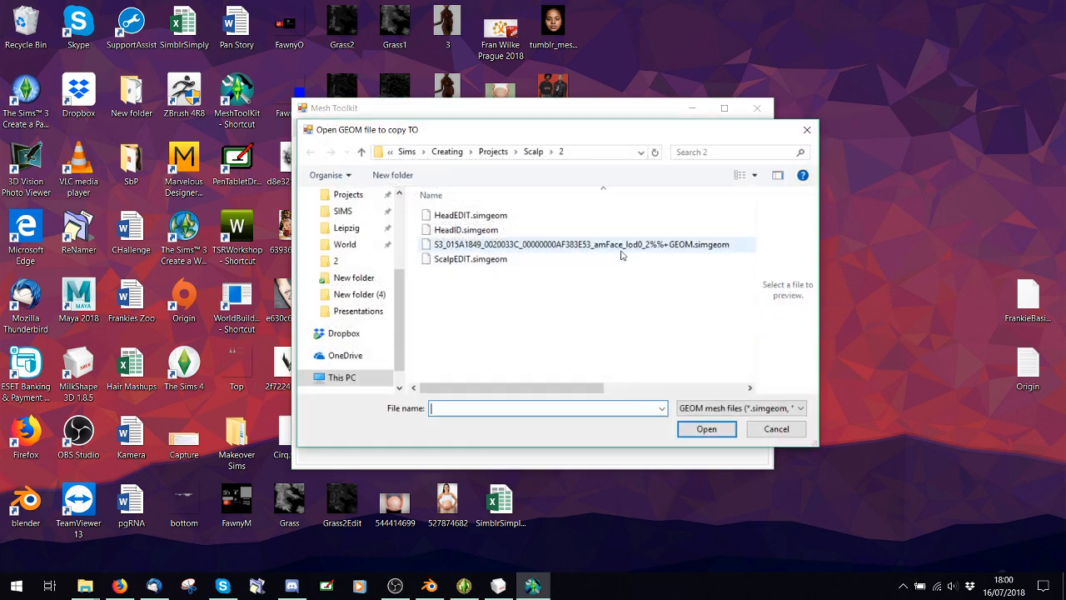
{"action": "left_click", "coordinate": [493, 151]}
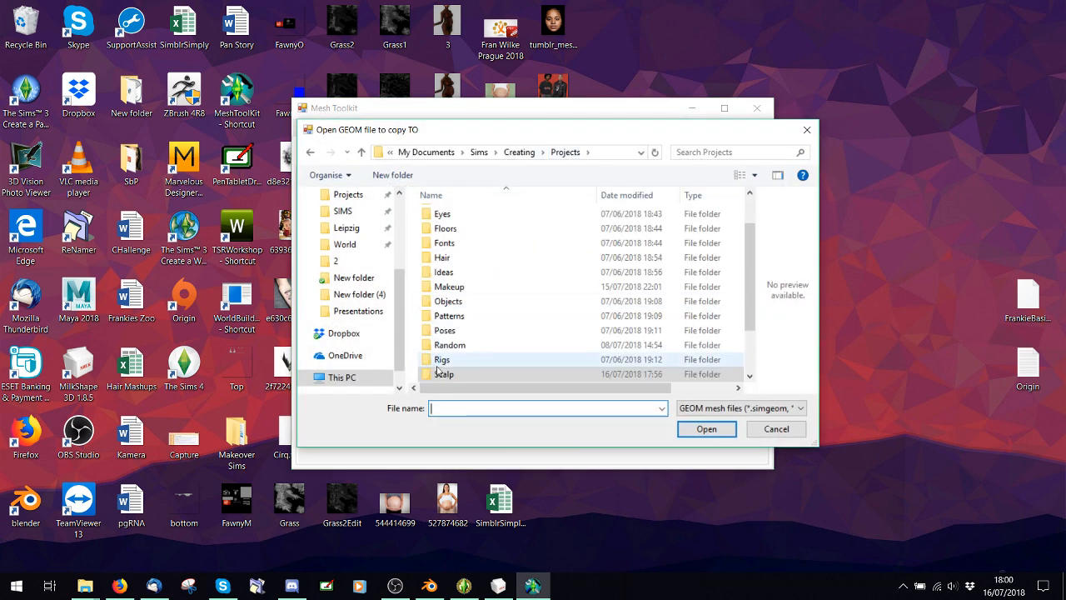
{"action": "double_click", "coordinate": [454, 366]}
{"action": "scroll", "coordinate": [466, 292], "scroll_direction": "down", "scroll_amount": 3}
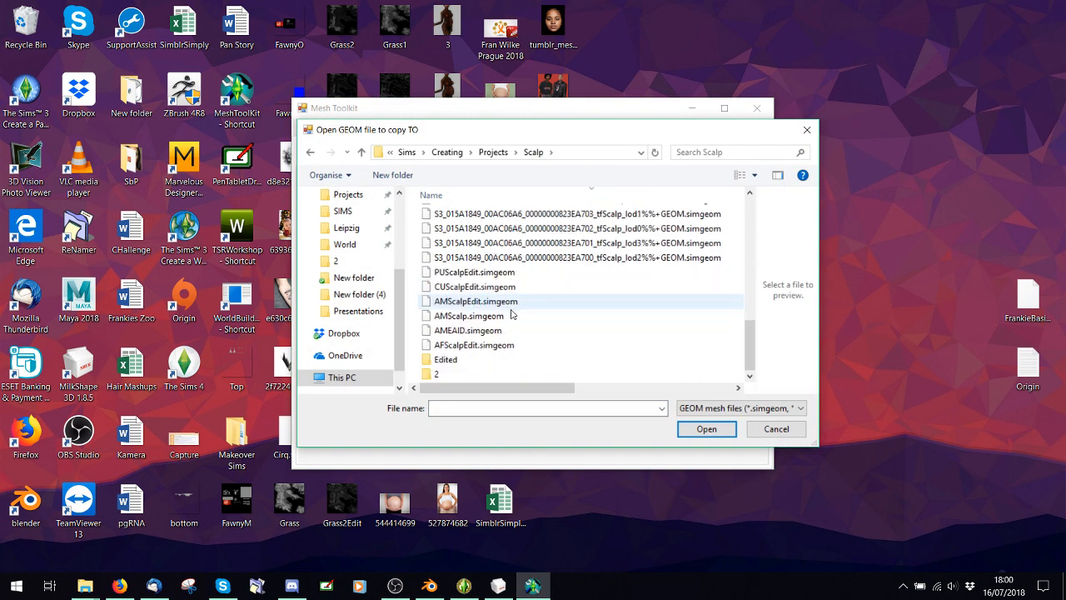
{"action": "double_click", "coordinate": [464, 358]}
{"action": "double_click", "coordinate": [447, 215]}
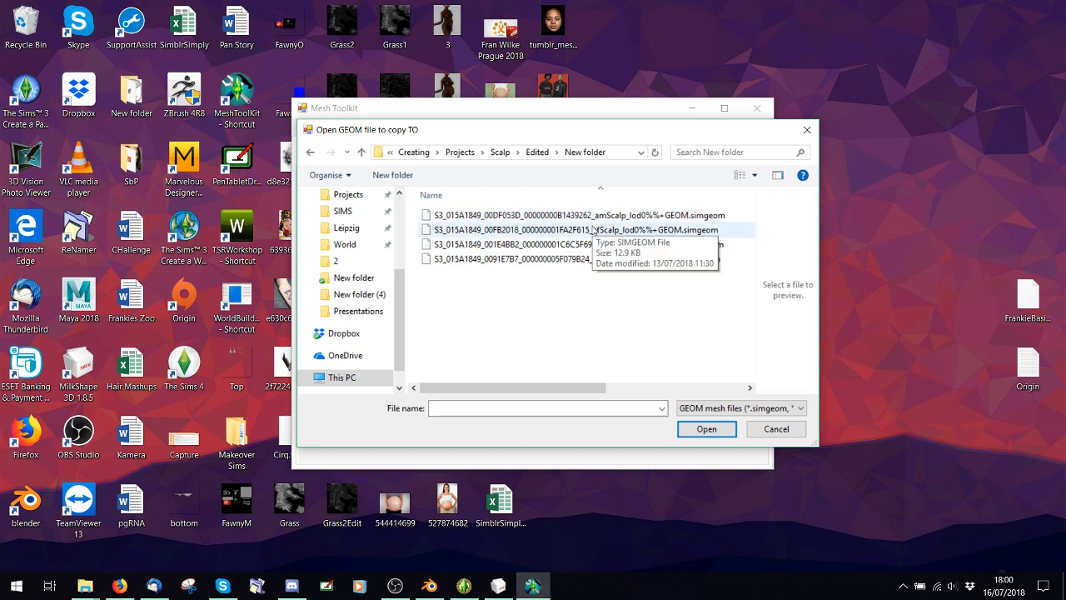
{"action": "double_click", "coordinate": [589, 218]}
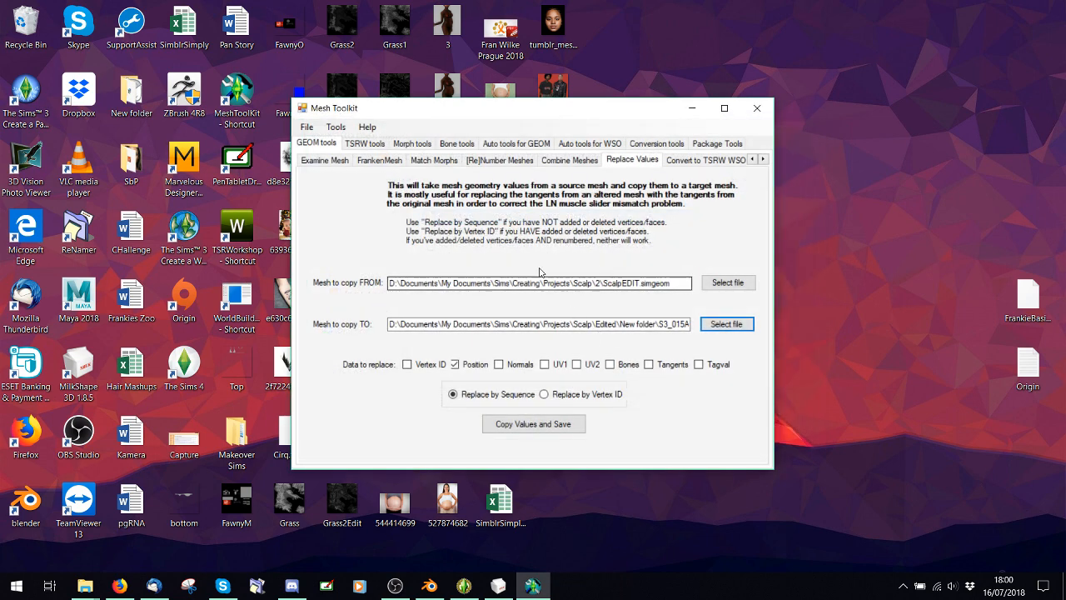
- Copy the scalp's position values and save the new mesh as ScalpID in Projects > Scalp > 2
{"action": "left_click", "coordinate": [537, 426]}
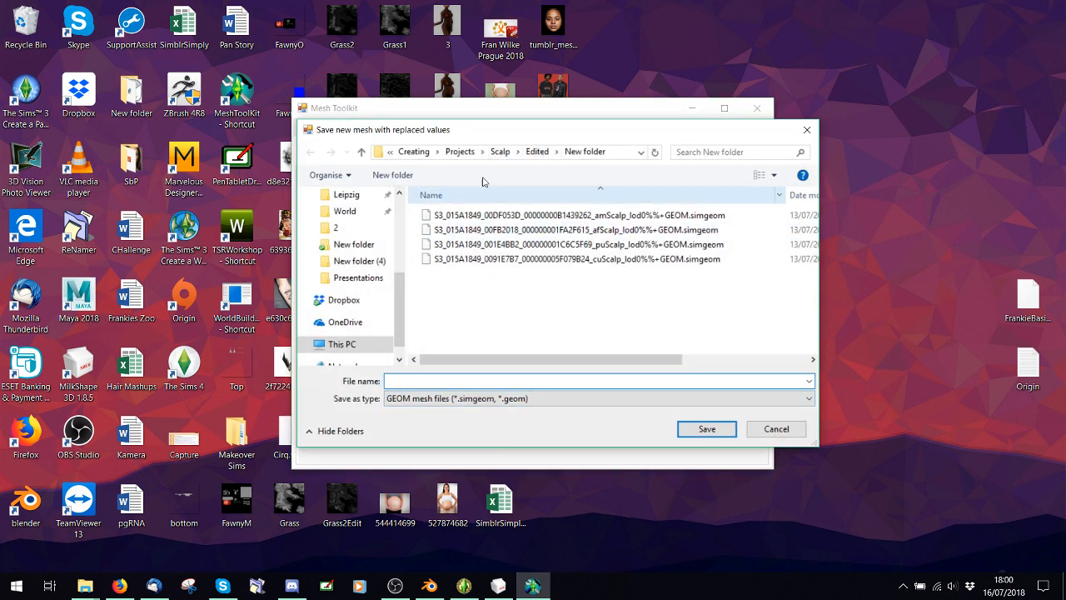
{"action": "left_click", "coordinate": [503, 154]}
{"action": "scroll", "coordinate": [463, 333], "scroll_direction": "down", "scroll_amount": 5}
{"action": "double_click", "coordinate": [463, 348]}
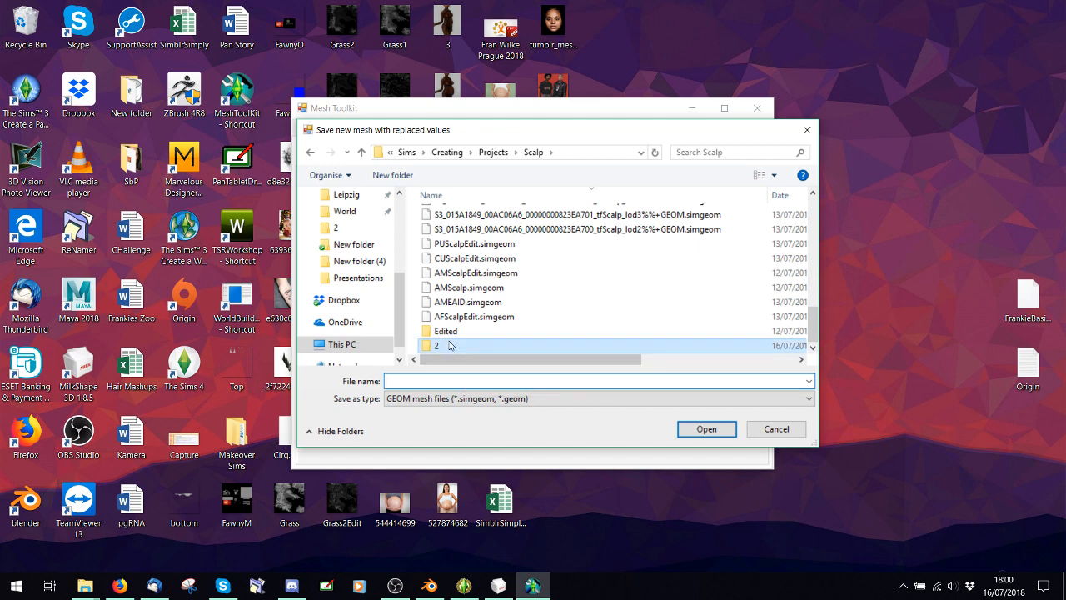
{"action": "type", "text": "Sc"}
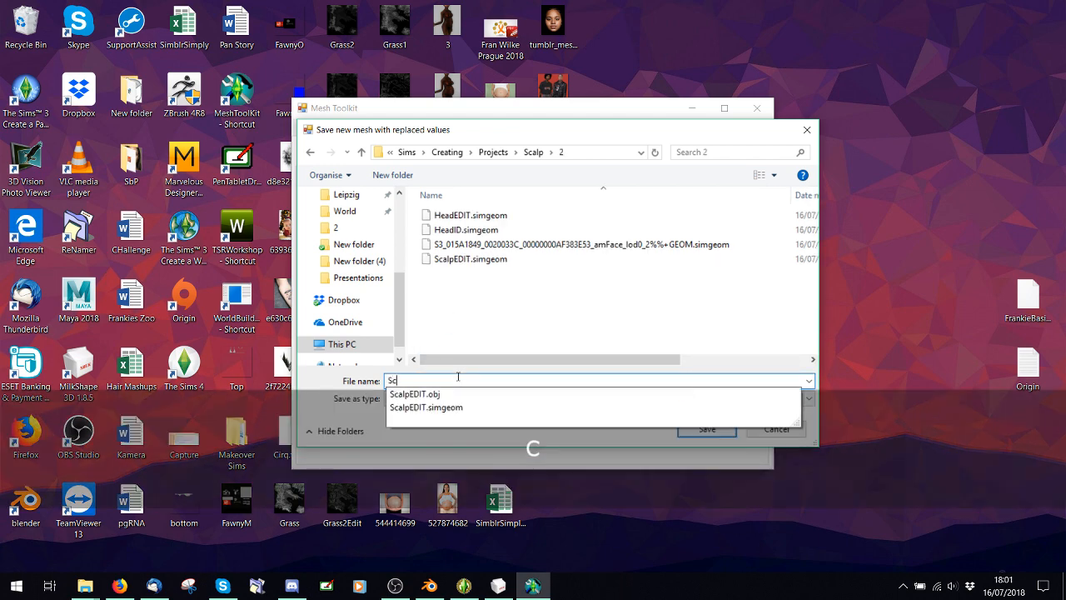
{"action": "type", "text": "alpID"}
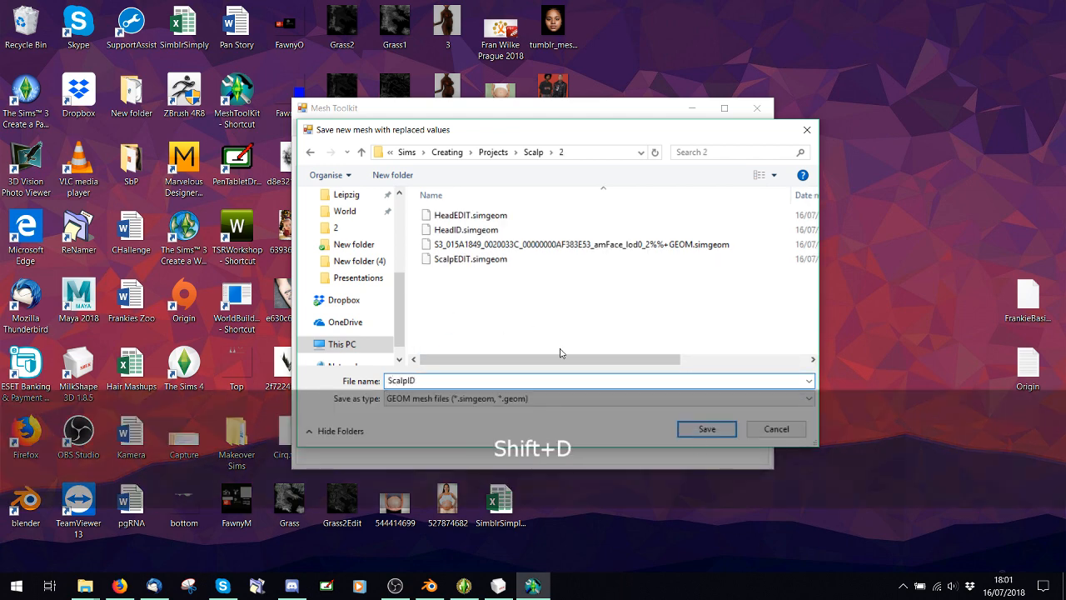
{"action": "left_click", "coordinate": [706, 429]}
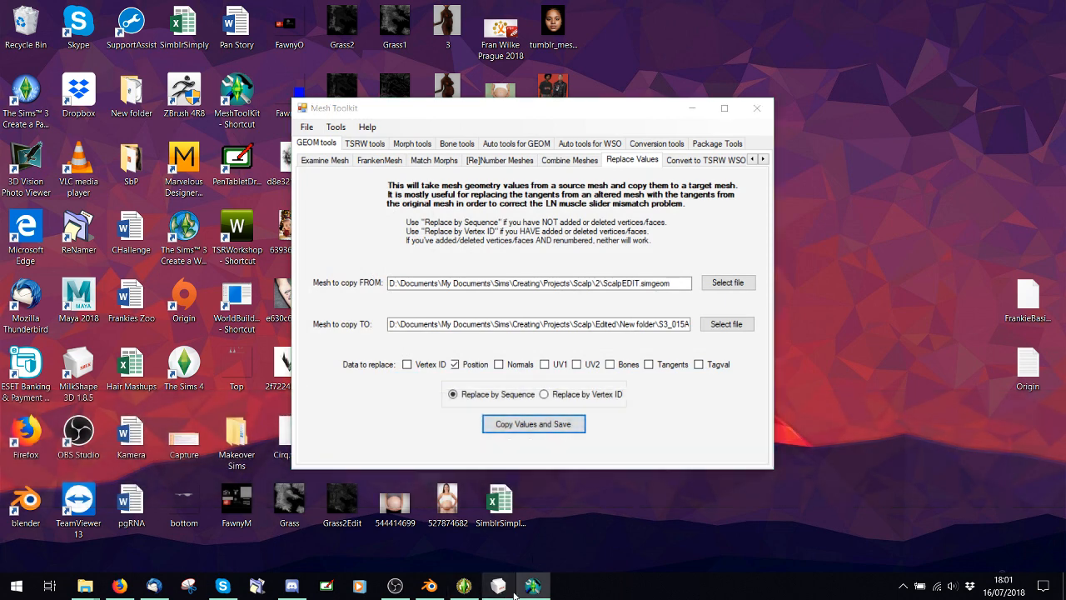
- Switch to MilkShape and import the original amFace_lod0_2 mesh from folder 2 with the Q-Mesh Sims 3 GEOM Importer
{"action": "left_click", "coordinate": [504, 587]}
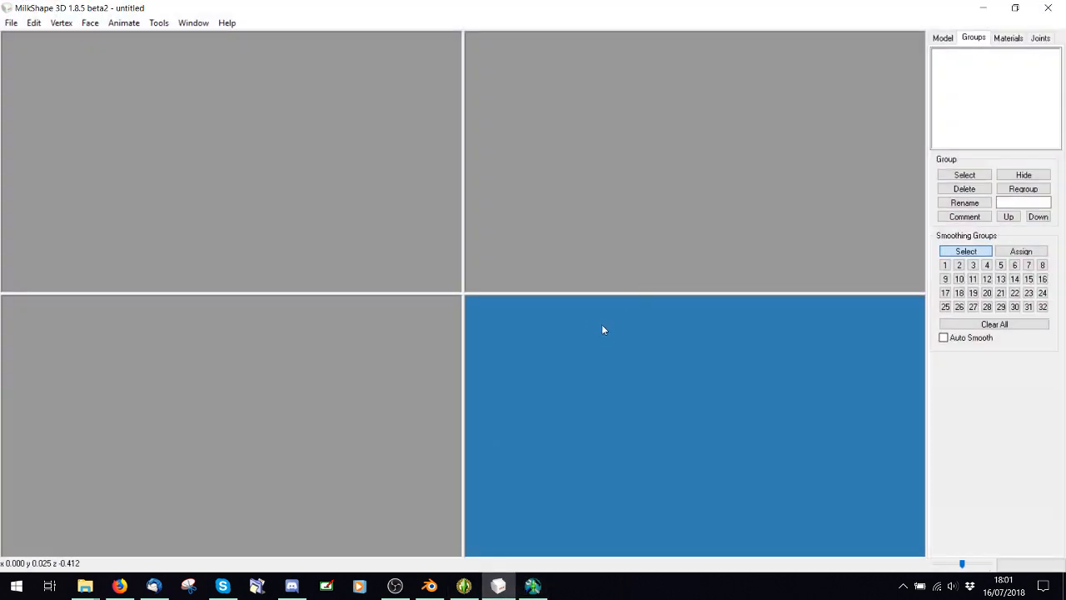
{"action": "left_click", "coordinate": [12, 23]}
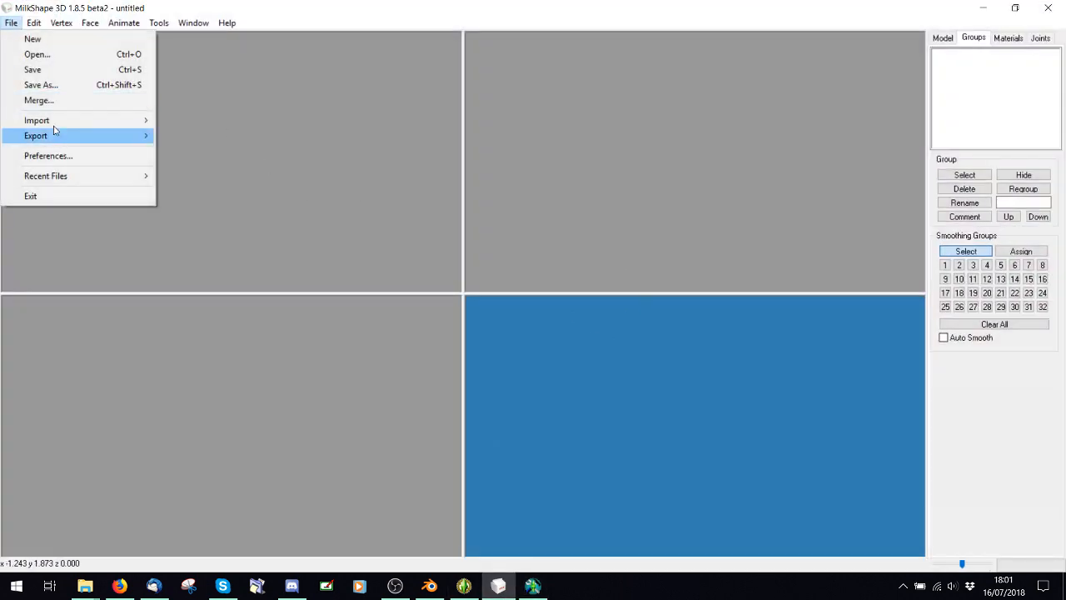
{"action": "mouse_move", "coordinate": [99, 120]}
{"action": "left_click", "coordinate": [467, 440]}
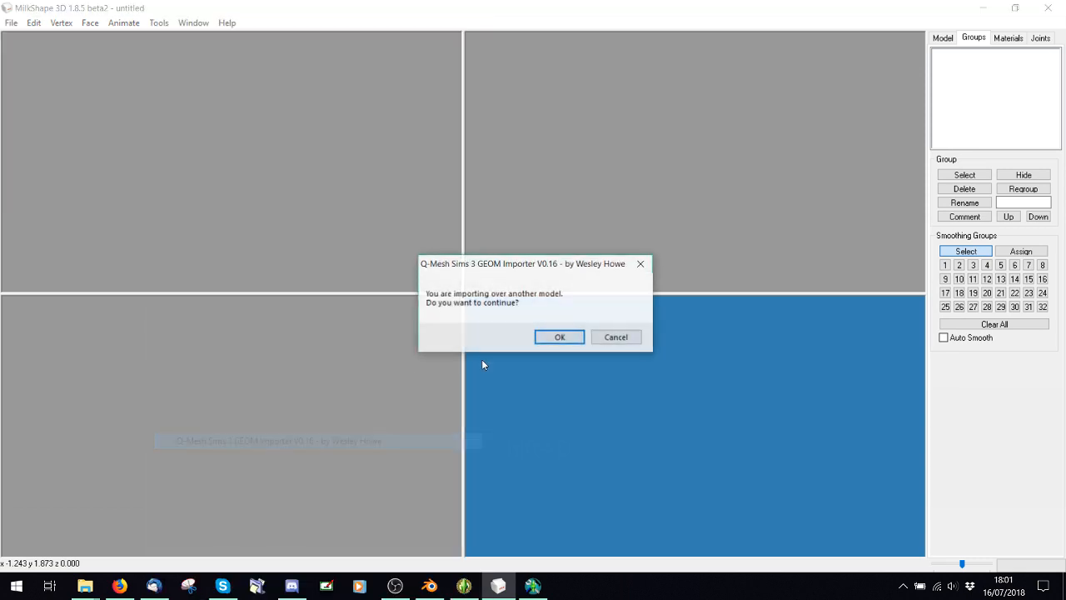
{"action": "left_click", "coordinate": [541, 337]}
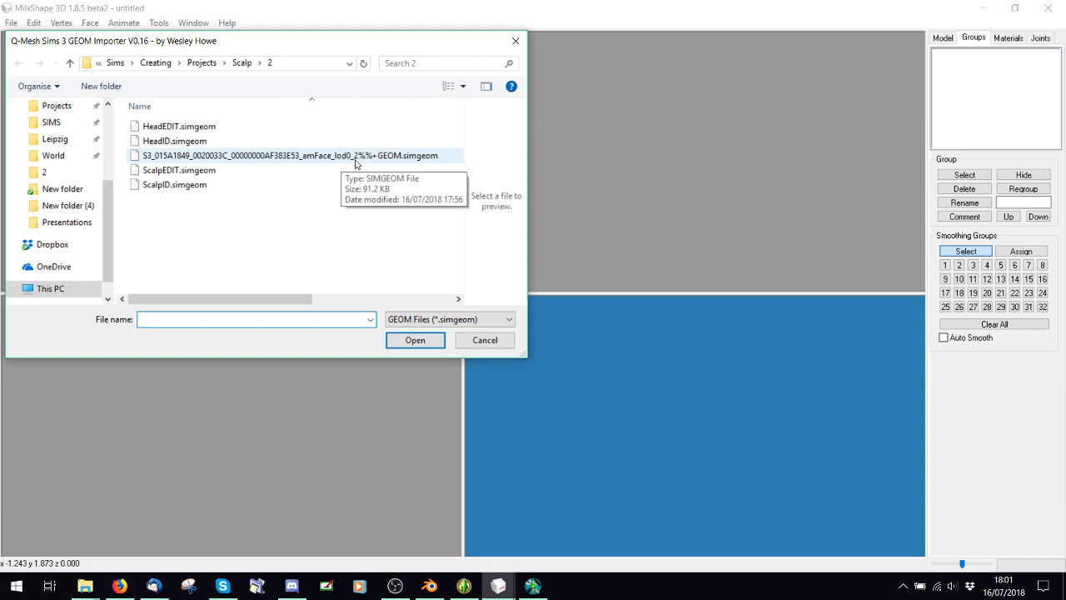
{"action": "double_click", "coordinate": [358, 161]}
{"action": "left_click", "coordinate": [559, 336]}
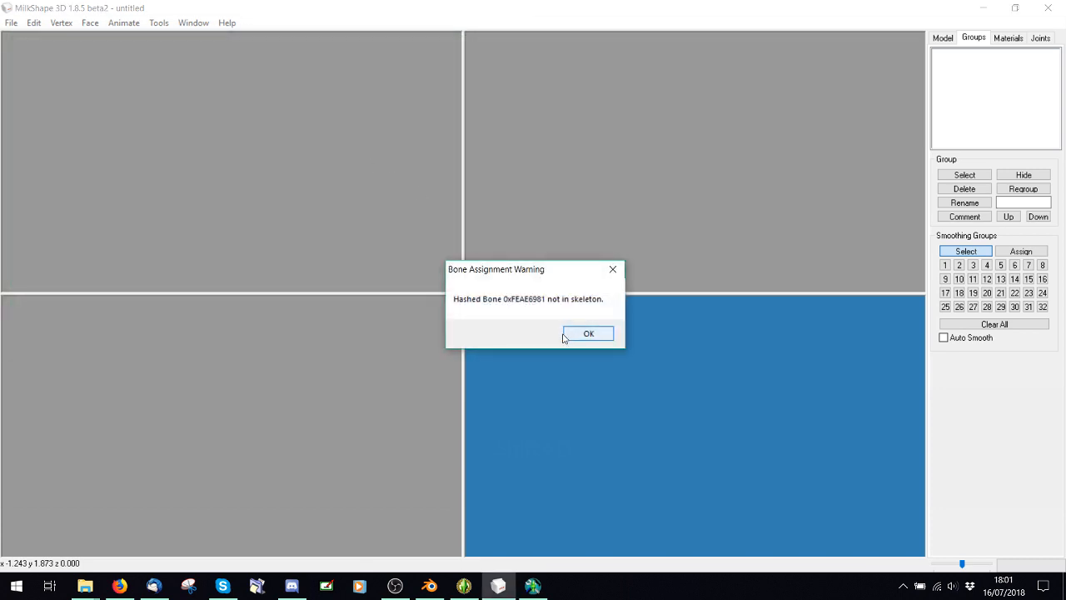
{"action": "left_click", "coordinate": [583, 332]}
- Look through the comment data of the imported face group, then close it without changes
{"action": "left_click", "coordinate": [951, 220]}
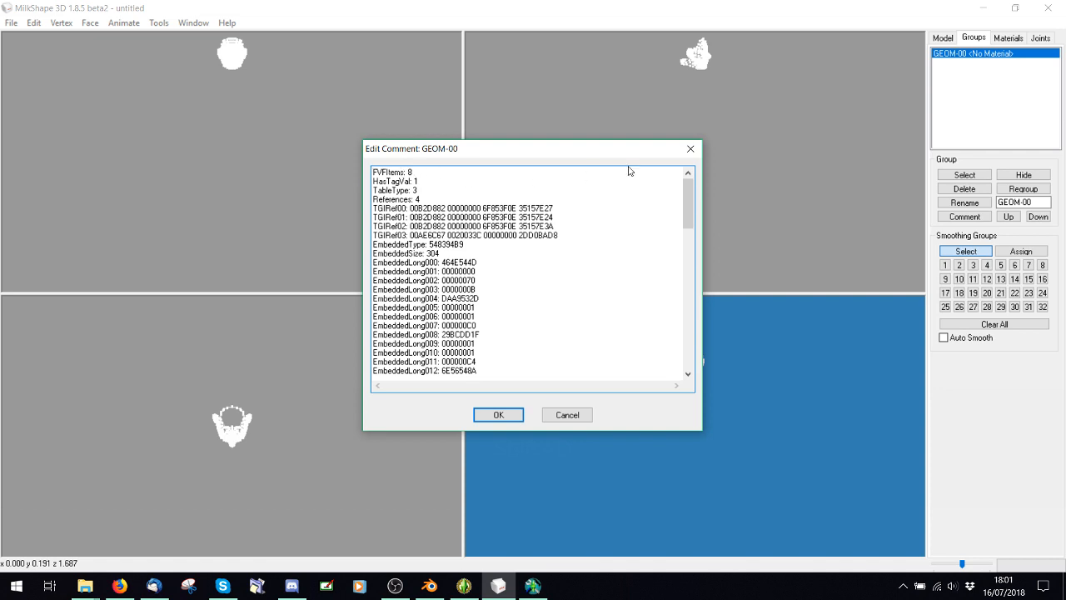
{"action": "left_click_drag", "start_coordinate": [688, 198], "coordinate": [677, 375]}
{"action": "left_click", "coordinate": [698, 150]}
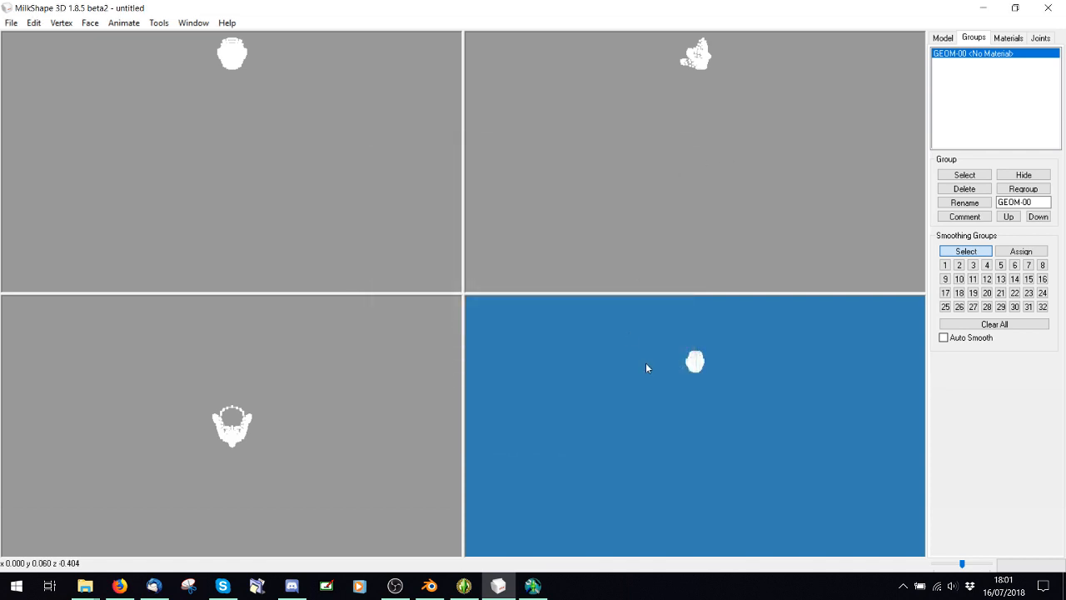
- Switch to Mesh Toolkit and examine the mesh data of the original amFace_lod0_2 GEOM file
{"action": "left_click", "coordinate": [533, 586]}
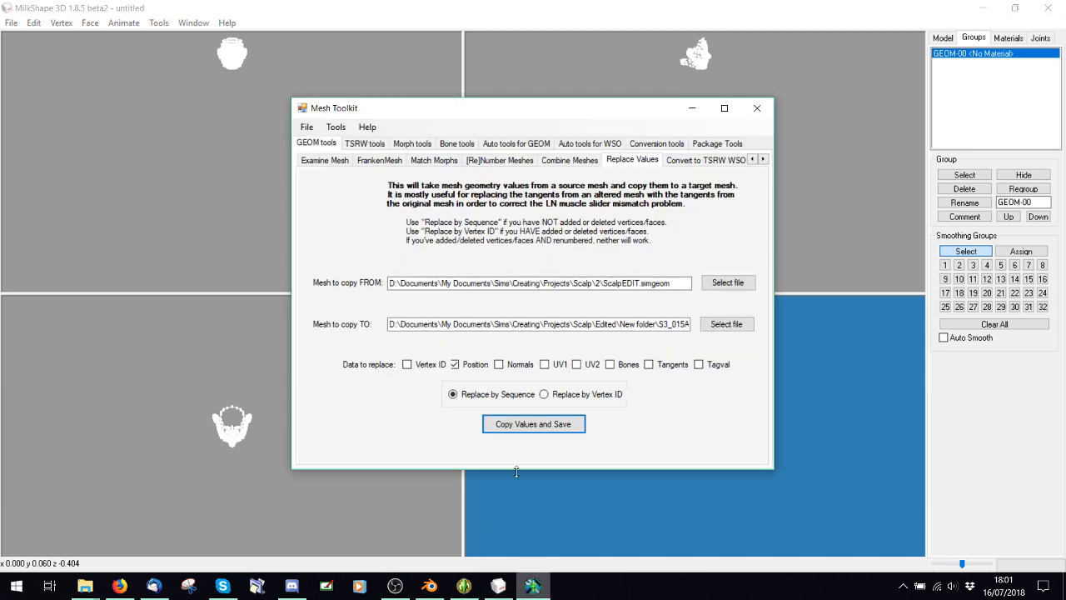
{"action": "left_click", "coordinate": [321, 162]}
{"action": "left_click", "coordinate": [726, 183]}
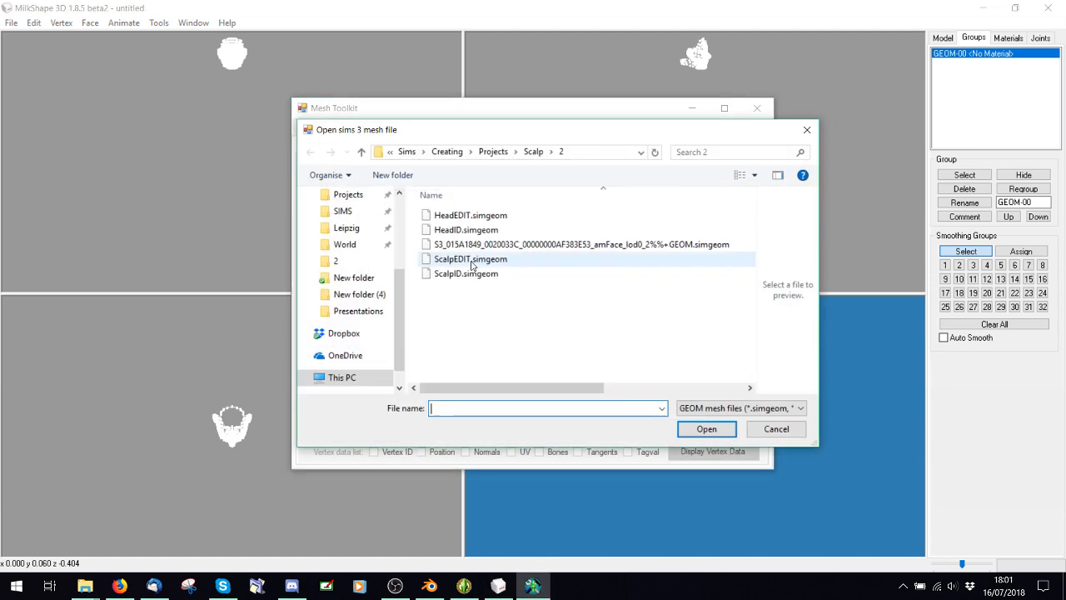
{"action": "double_click", "coordinate": [514, 246]}
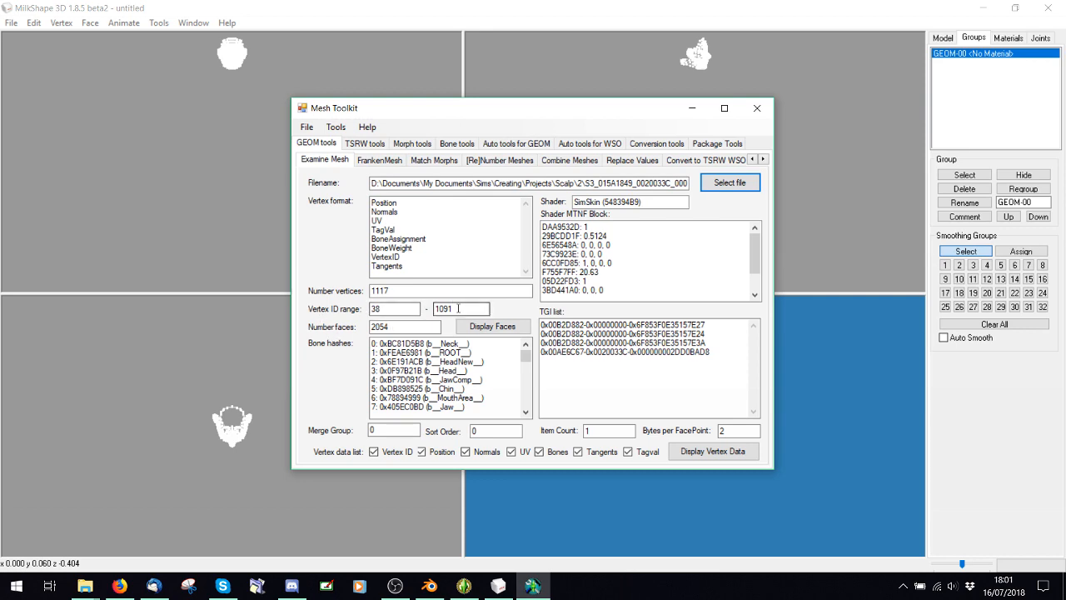
- Examine HeadEDIT.simgeom and HeadID.simgeom in turn to compare their vertex ID ranges, bones and shader data
{"action": "left_click", "coordinate": [730, 183]}
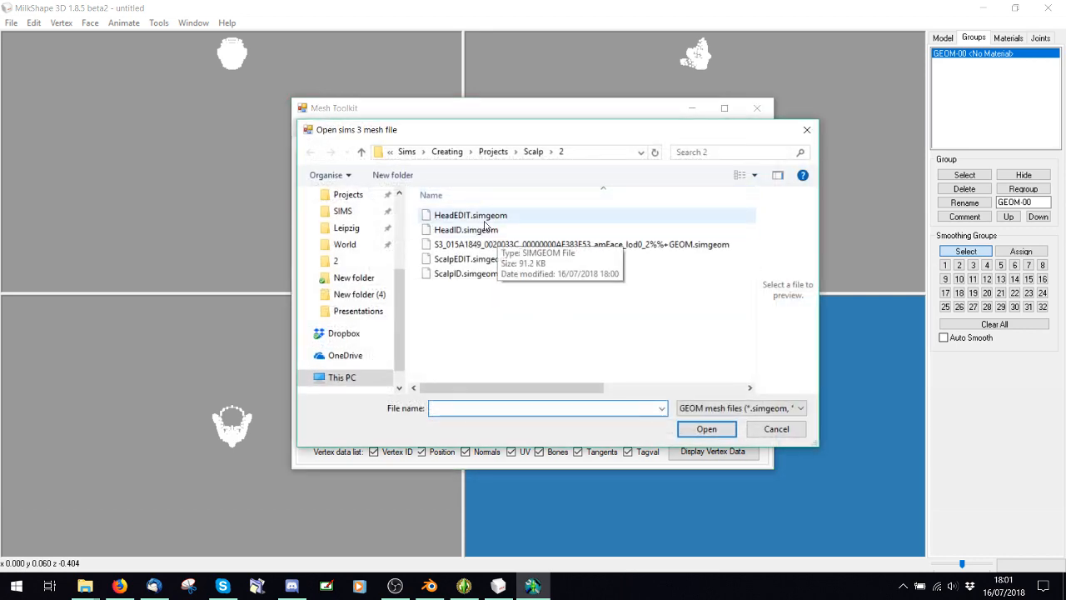
{"action": "double_click", "coordinate": [457, 215]}
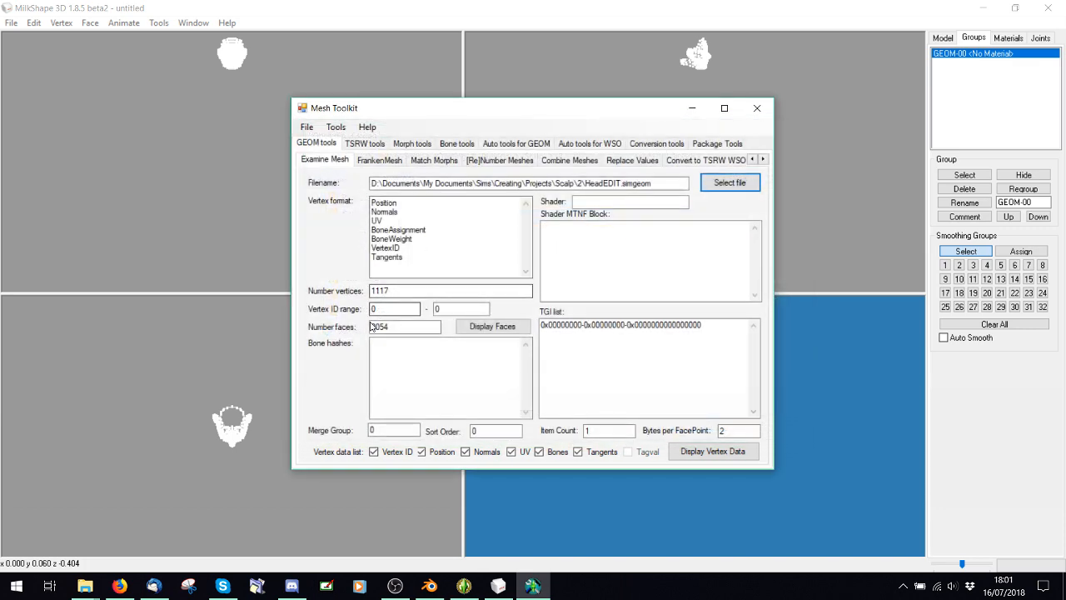
{"action": "left_click", "coordinate": [729, 182]}
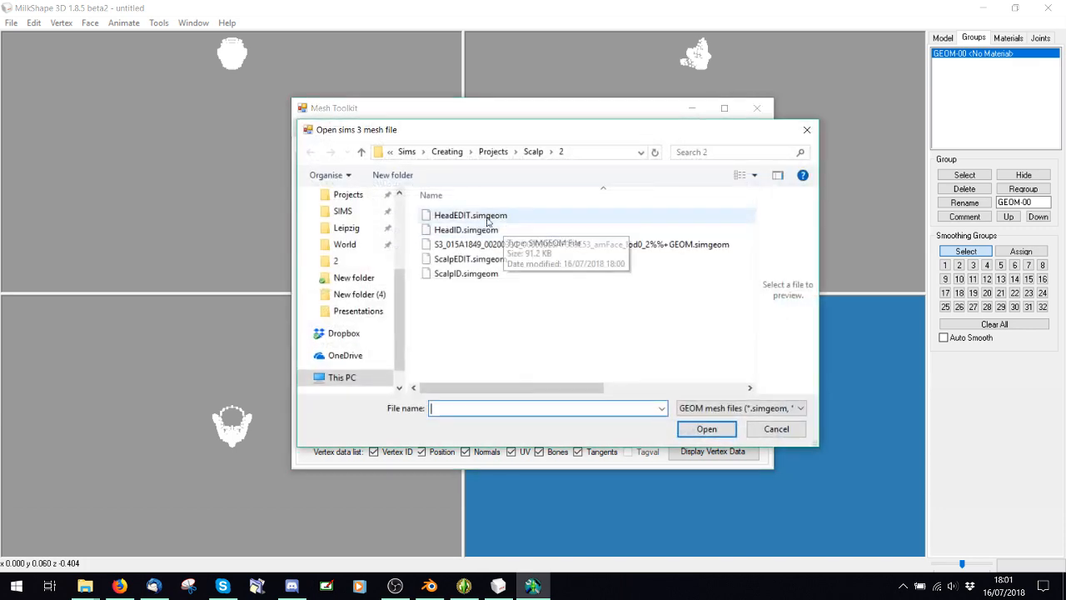
{"action": "double_click", "coordinate": [433, 226]}
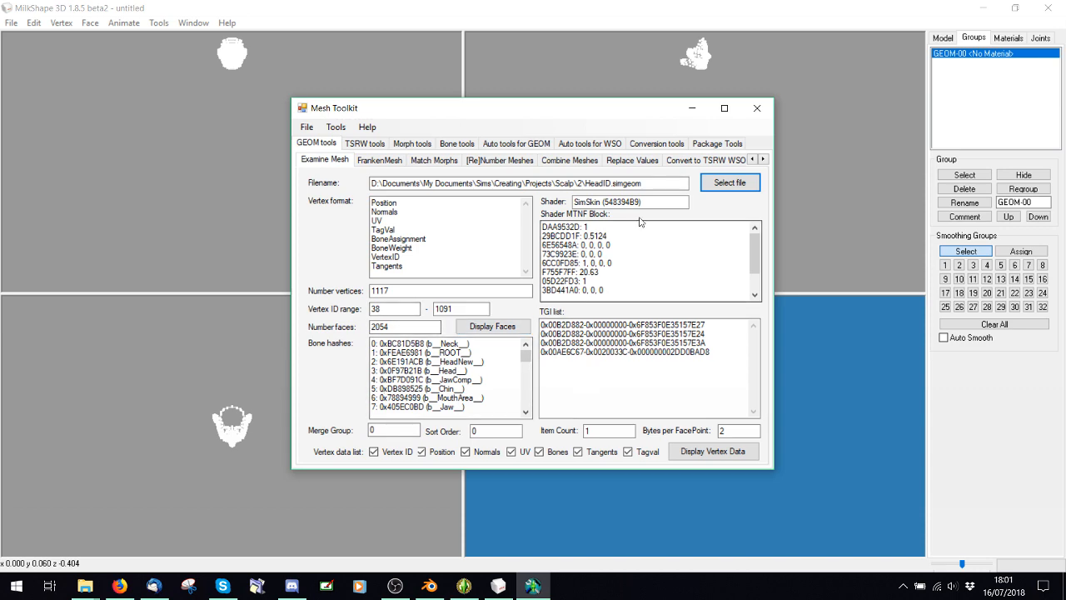
- Examine the vertex IDs, bone hashes and shader data of ScalpID.simgeom from folder 2
{"action": "left_click", "coordinate": [730, 183]}
{"action": "double_click", "coordinate": [463, 274]}
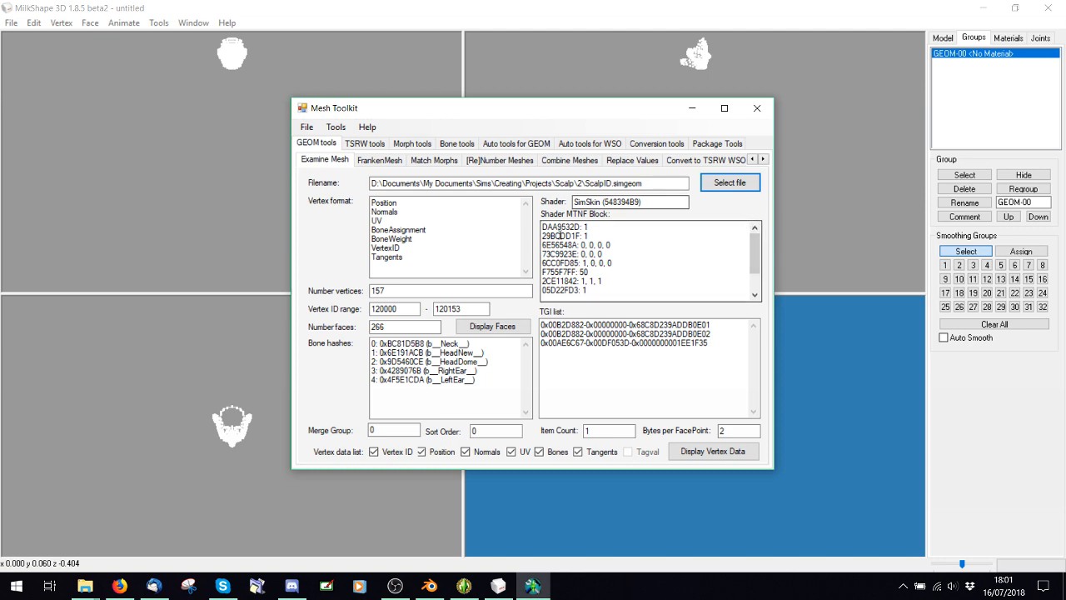
{"action": "left_click", "coordinate": [723, 184]}
{"action": "left_click", "coordinate": [807, 131]}
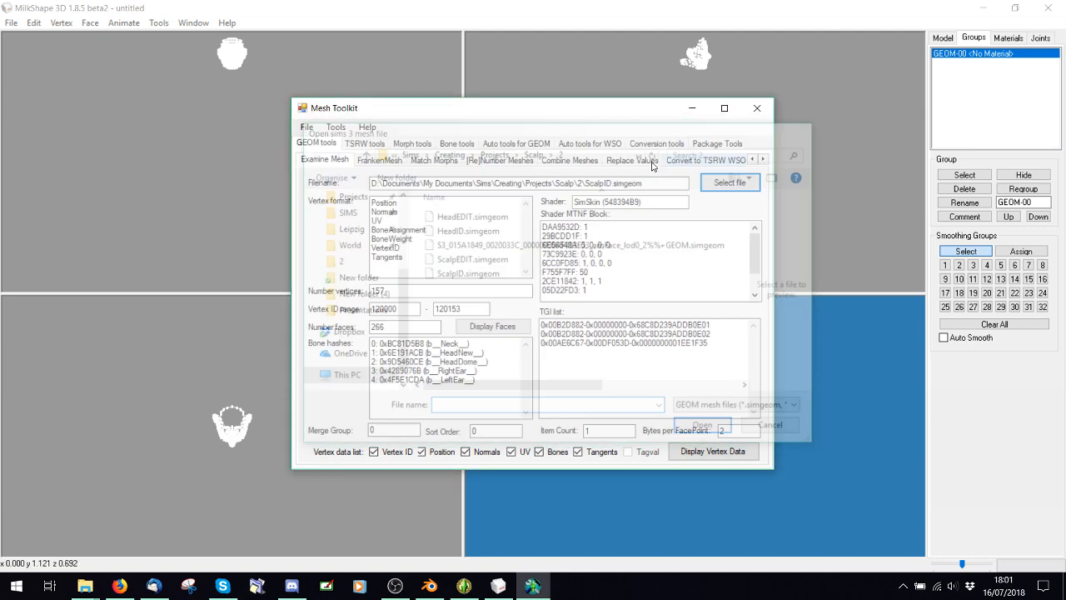
- Switch back to MilkShape and import HeadID.simgeom from folder 2 as a second group using the Sims 3 GEOM importer
{"action": "left_click", "coordinate": [631, 364]}
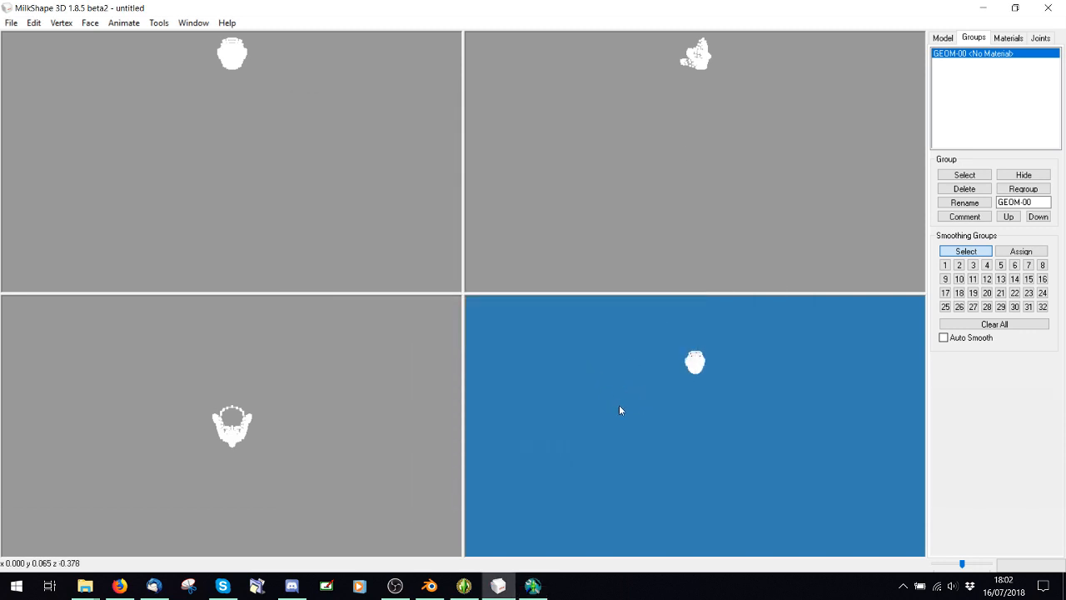
{"action": "left_click_drag", "start_coordinate": [619, 406], "coordinate": [559, 334], "text": "shift"}
{"action": "left_click_drag", "start_coordinate": [585, 385], "coordinate": [585, 425], "text": "ctrl"}
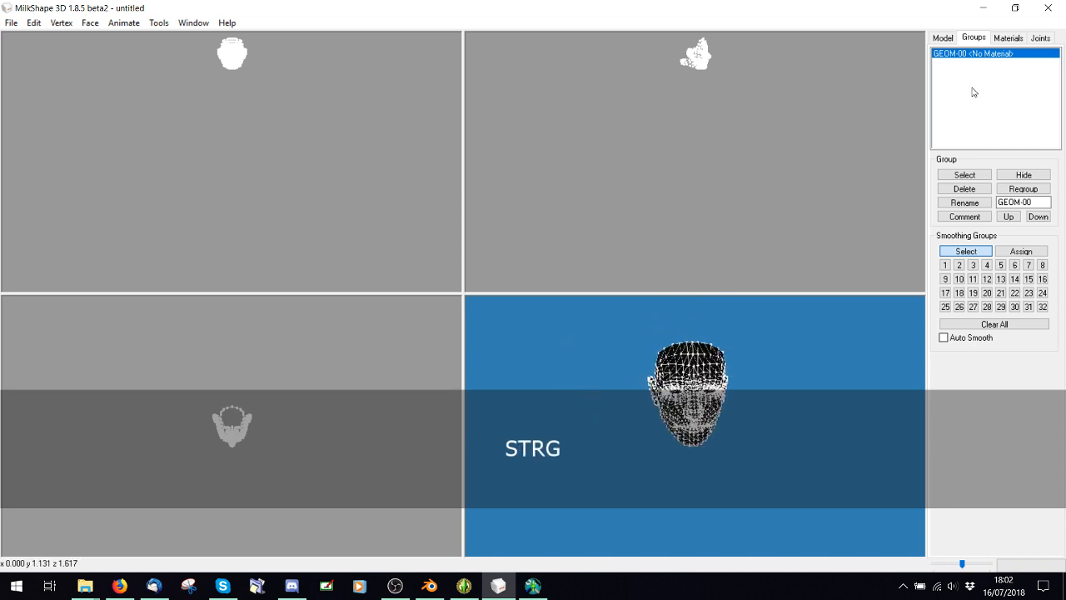
{"action": "left_click", "coordinate": [11, 22]}
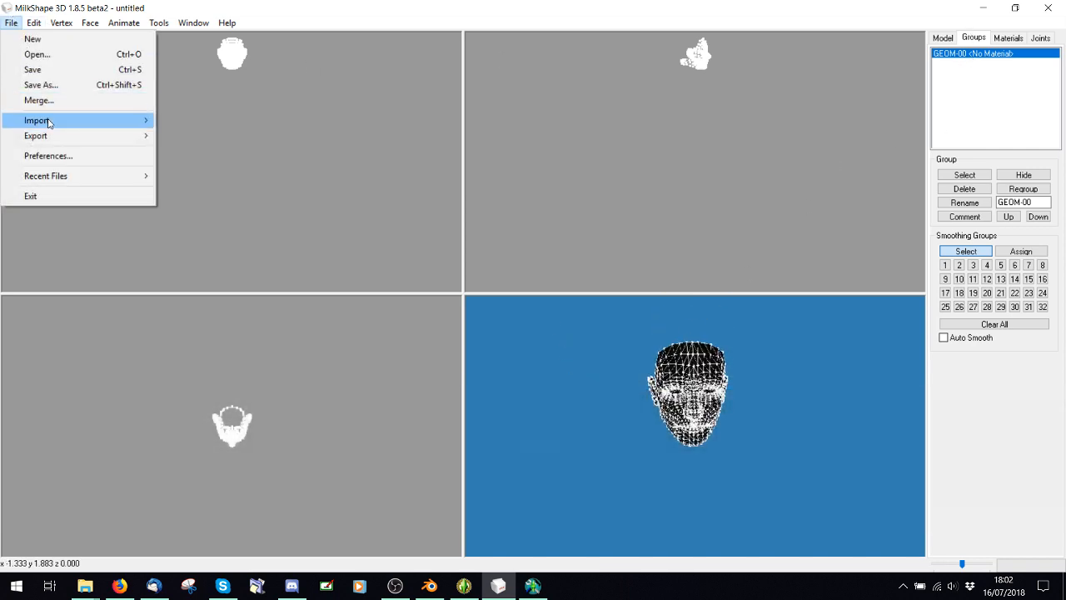
{"action": "mouse_move", "coordinate": [84, 120]}
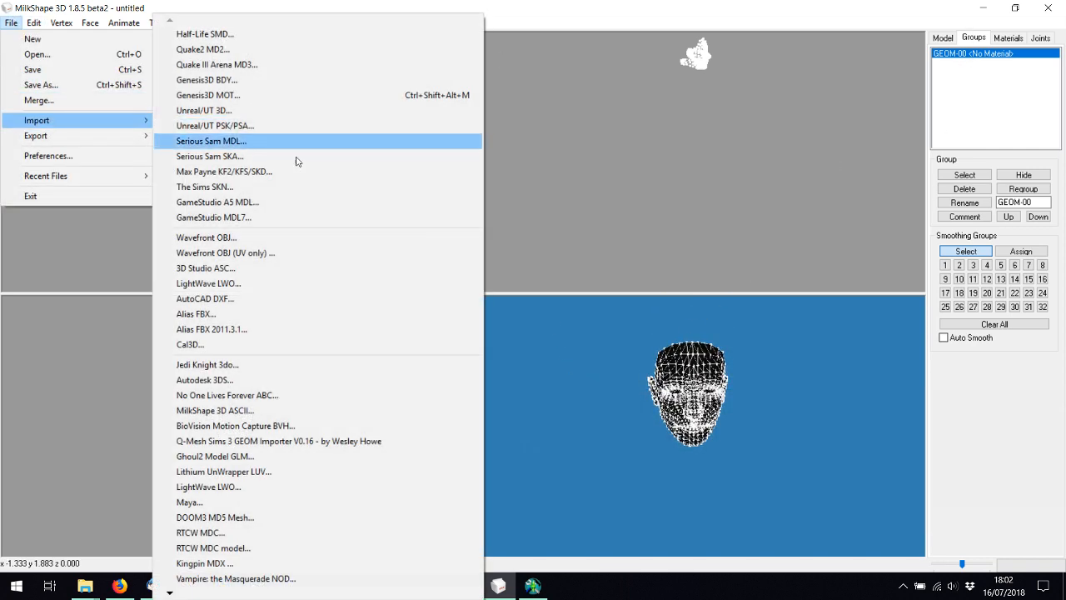
{"action": "left_click", "coordinate": [263, 441]}
{"action": "left_click", "coordinate": [555, 336]}
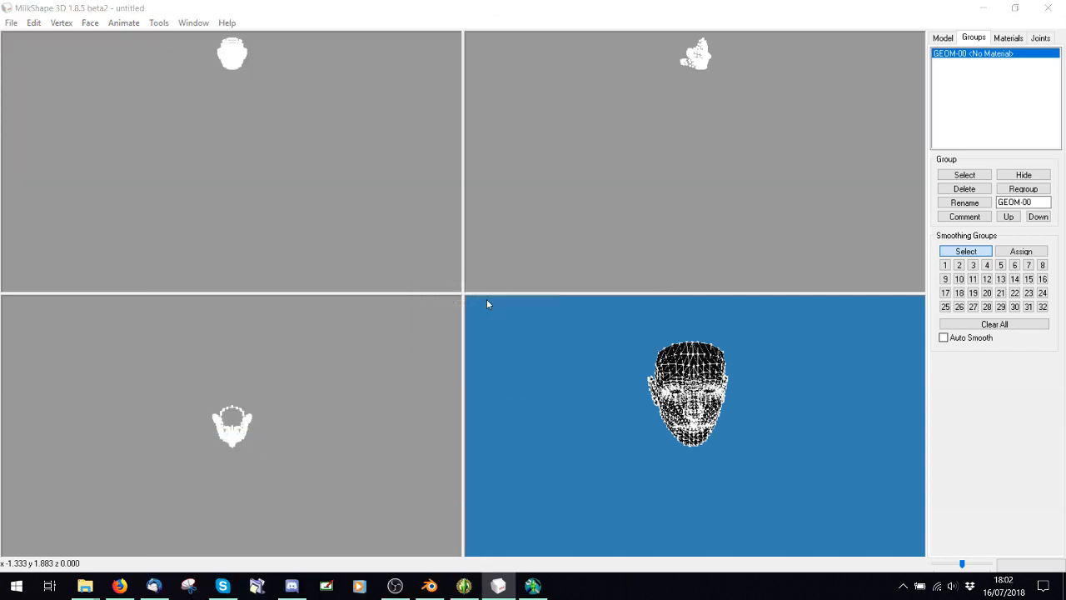
{"action": "double_click", "coordinate": [158, 142]}
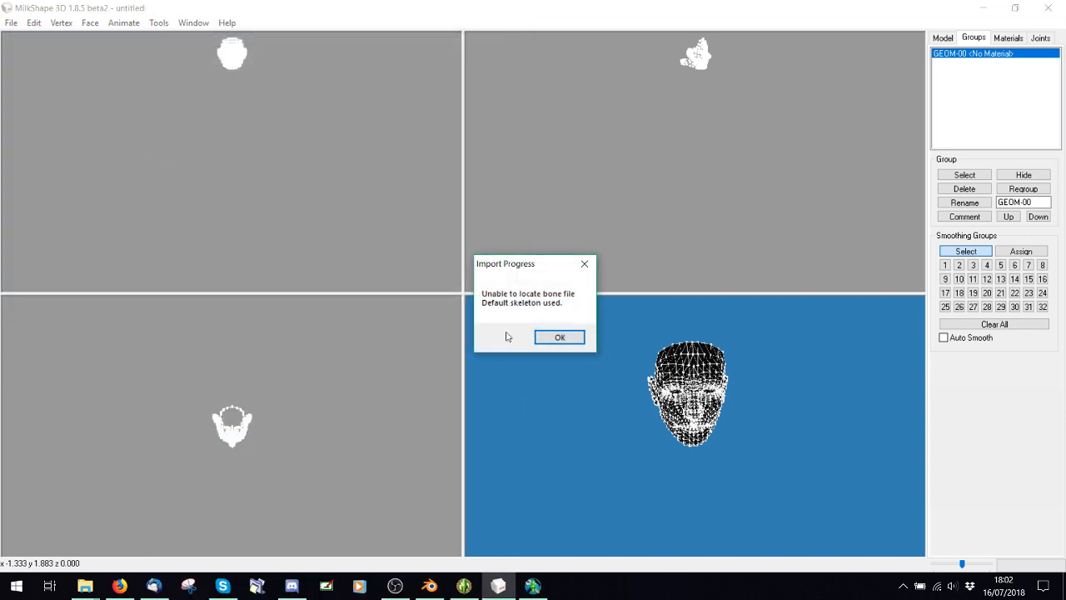
{"action": "left_click", "coordinate": [538, 336]}
{"action": "left_click", "coordinate": [571, 334]}
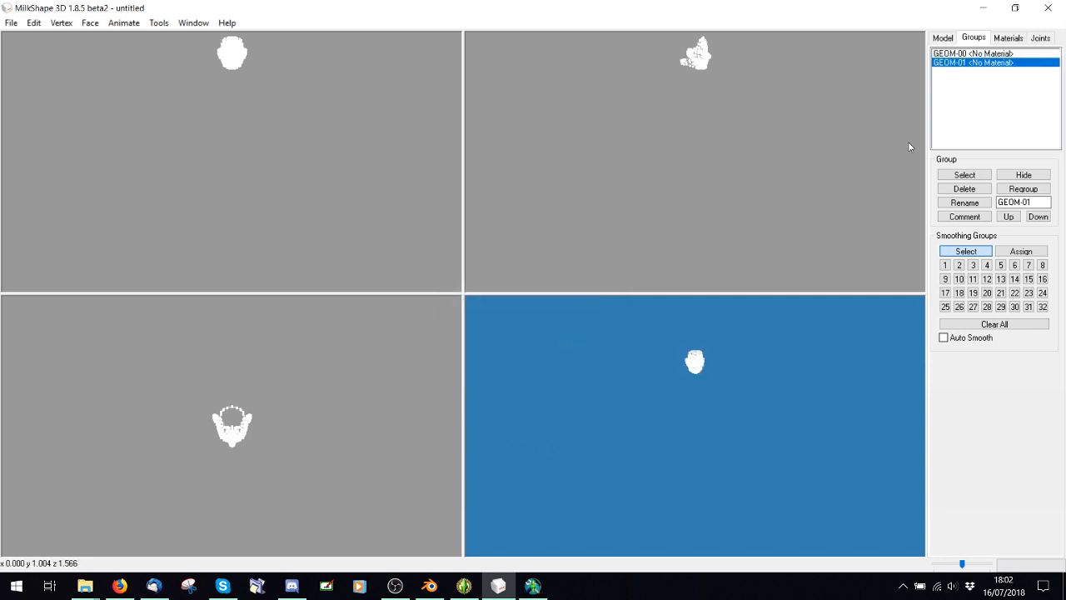
- Open the comment of the newly imported GEOM-01 group and look through its entries
{"action": "left_click", "coordinate": [946, 216]}
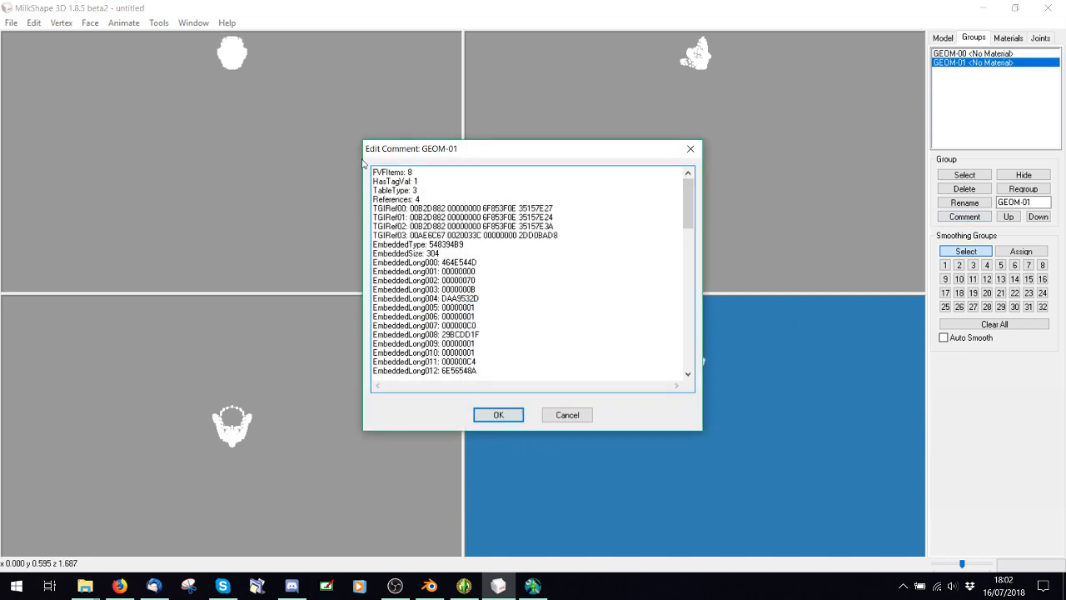
{"action": "scroll", "coordinate": [452, 261], "scroll_direction": "down", "scroll_amount": 8}
{"action": "scroll", "coordinate": [456, 276], "scroll_direction": "up", "scroll_amount": 8}
- Switch to Firefox, open the bookmarked Mod The Sims geom-based face slider tutorial, and copy its four replacement comment lines from Step 1
{"action": "left_click", "coordinate": [120, 585]}
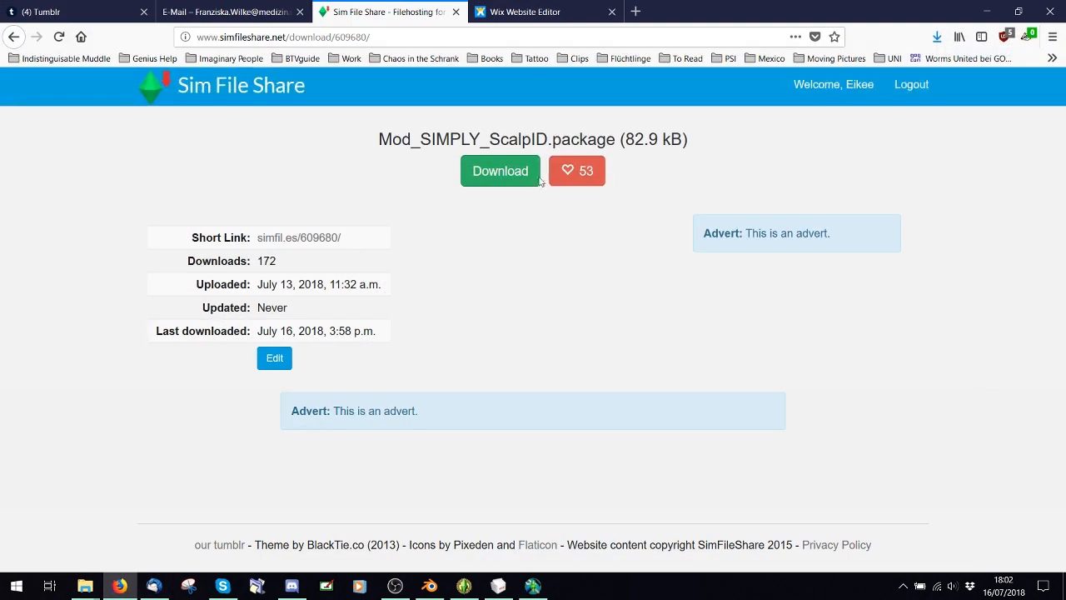
{"action": "left_click", "coordinate": [638, 10]}
{"action": "left_click", "coordinate": [252, 59]}
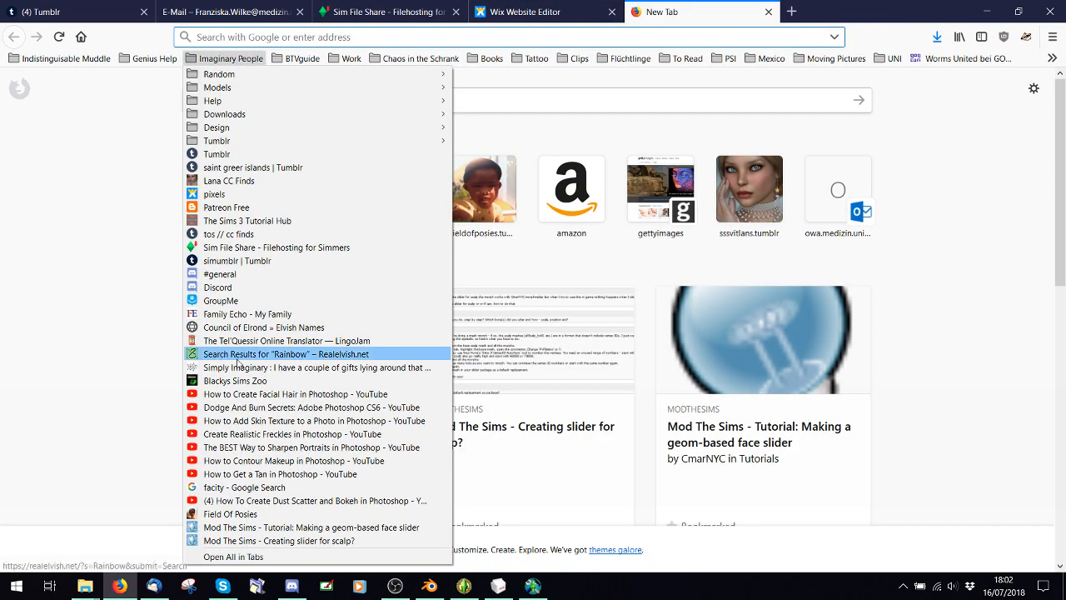
{"action": "left_click", "coordinate": [264, 528]}
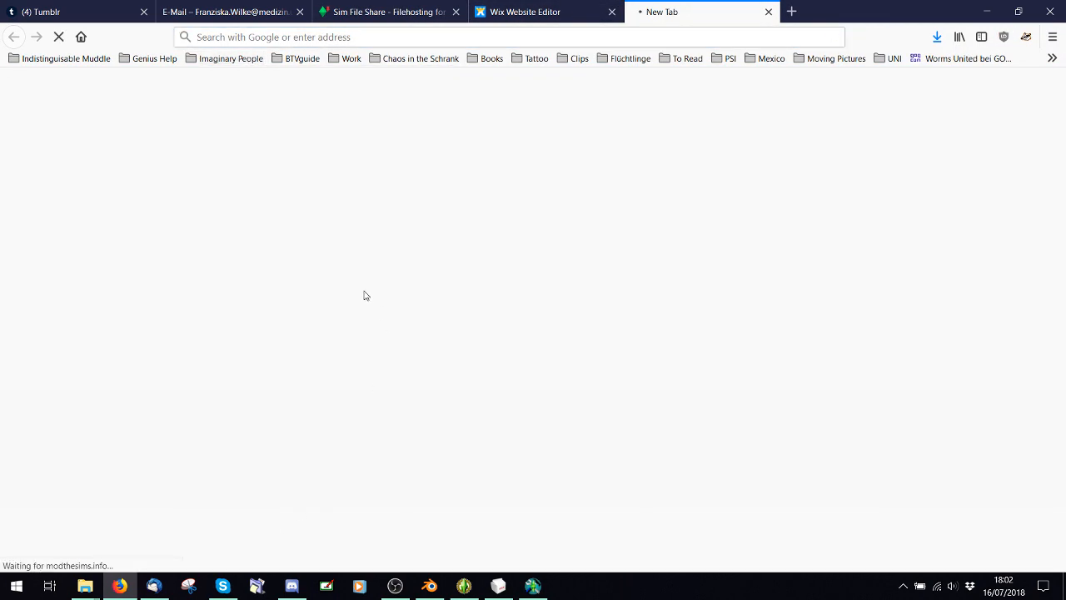
{"action": "scroll", "coordinate": [384, 300], "scroll_direction": "down", "scroll_amount": 15}
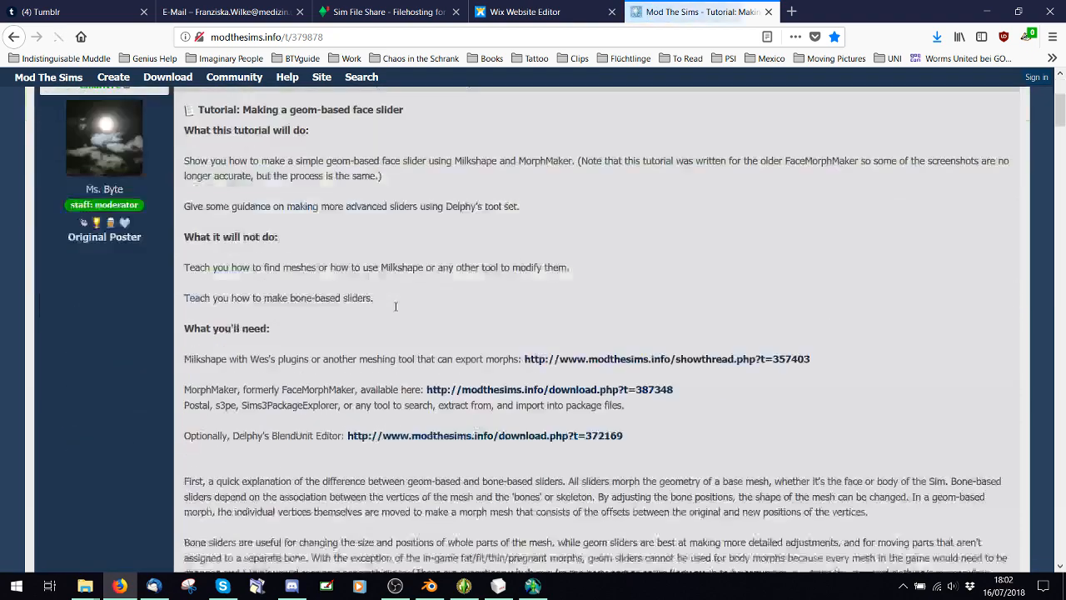
{"action": "left_click_drag", "start_coordinate": [178, 247], "coordinate": [432, 310]}
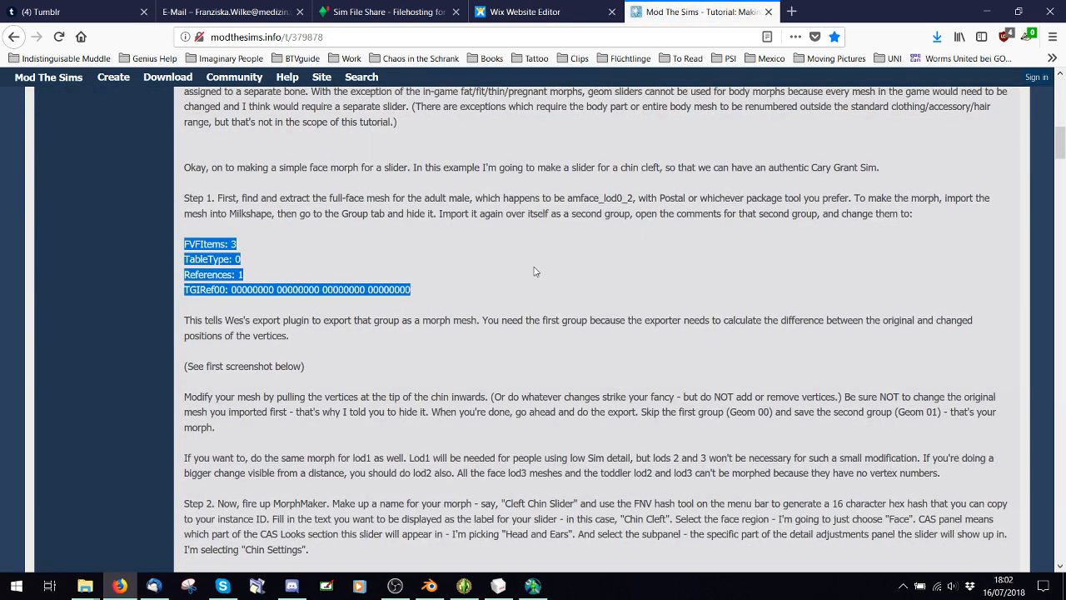
{"action": "key", "text": "ctrl+c"}
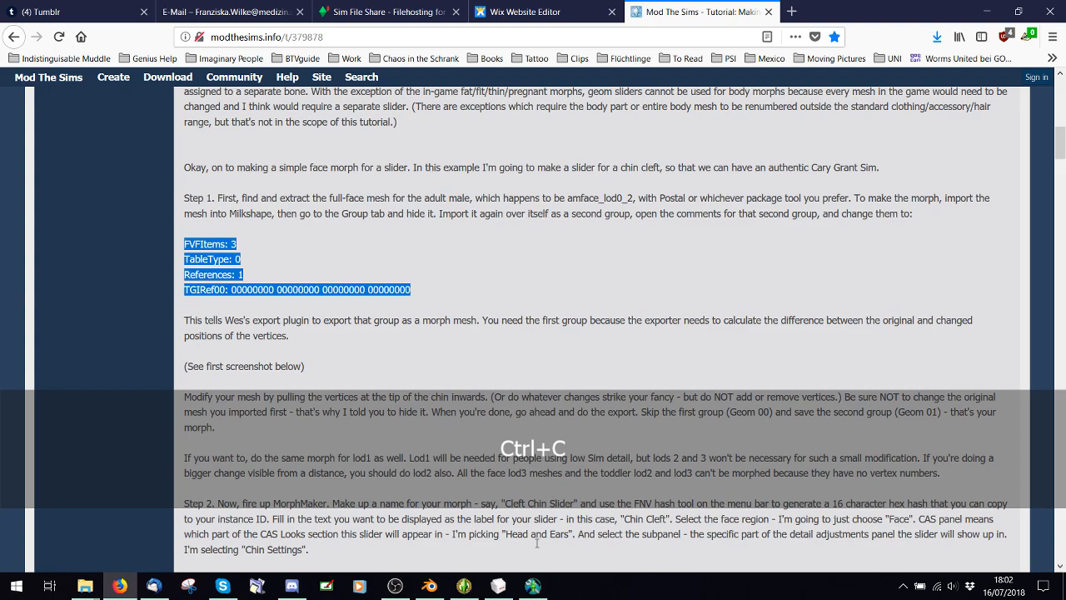
- Back in MilkShape, replace GEOM-01's entire comment with the copied lines: FVFItems: 3, TableType: 0, References: 1 and an all-zero TGIRef00
{"action": "left_click", "coordinate": [498, 586]}
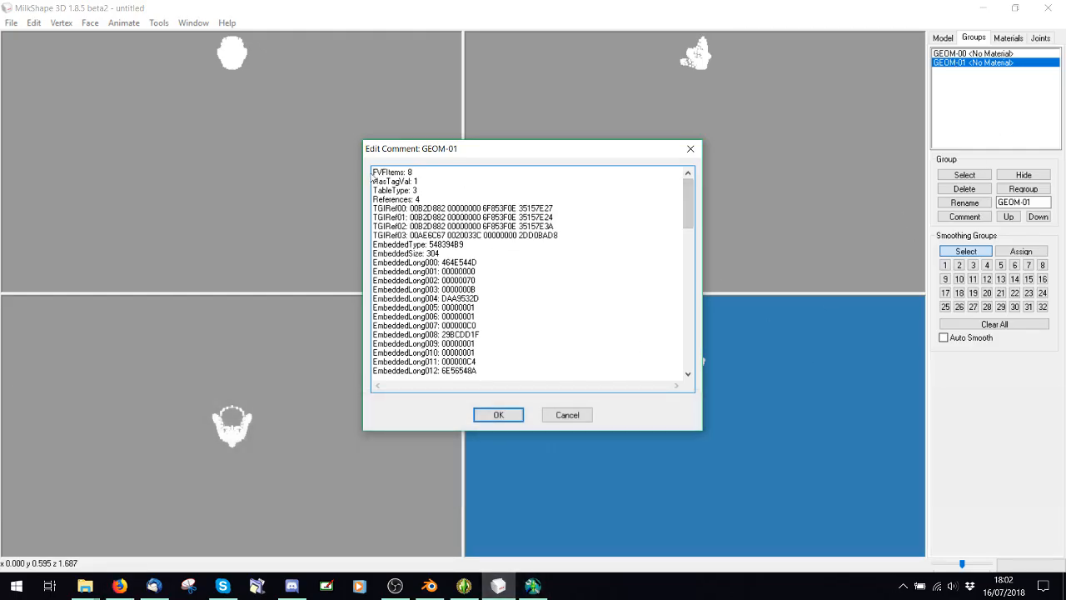
{"action": "left_click_drag", "start_coordinate": [374, 171], "coordinate": [471, 420]}
{"action": "key", "text": "ctrl+v"}
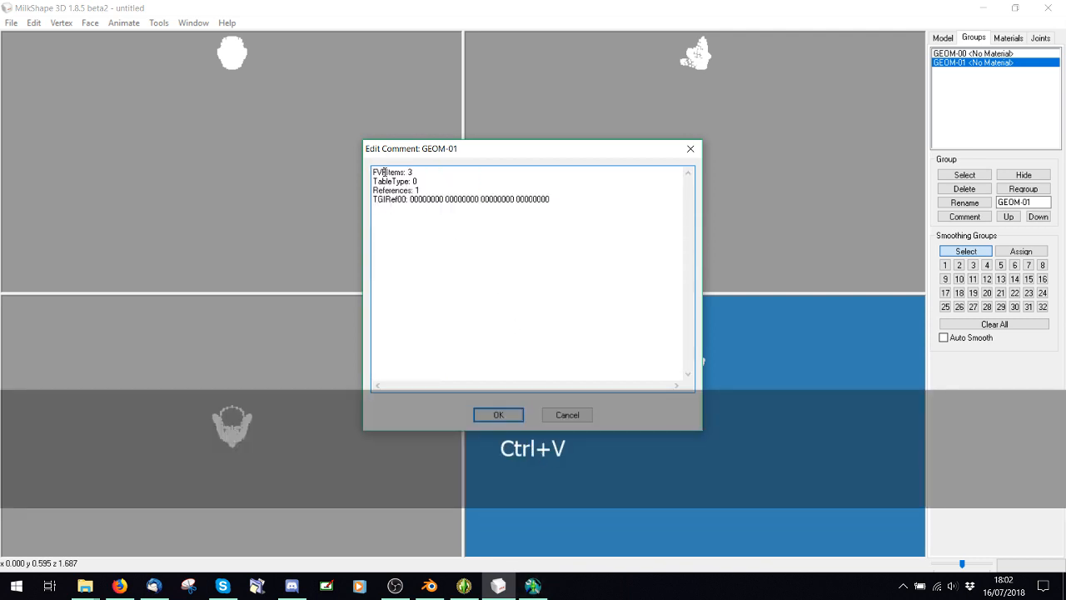
{"action": "left_click", "coordinate": [493, 416]}
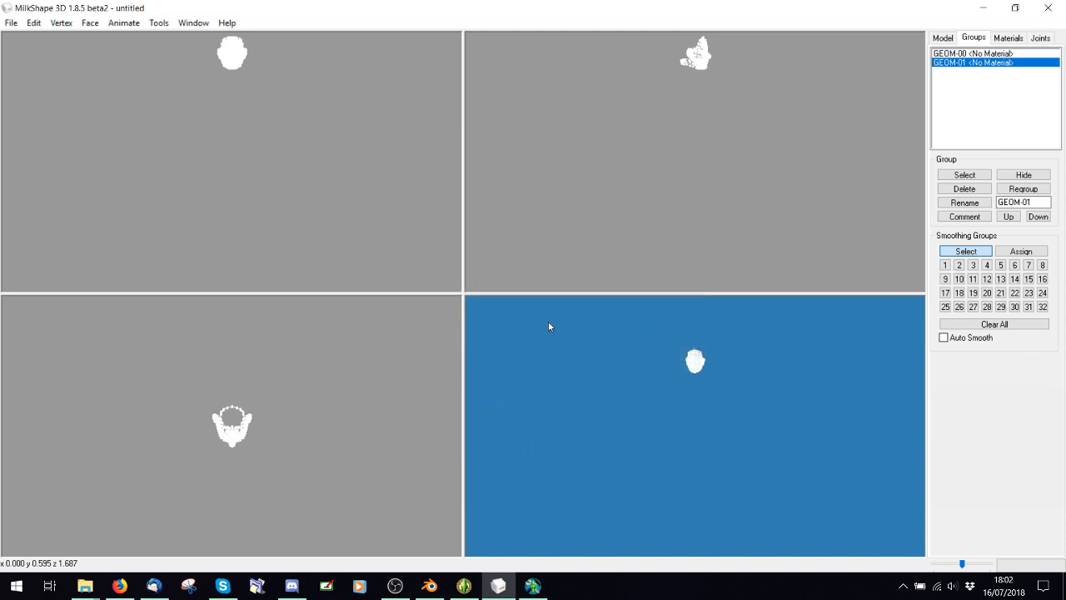
- Export only the GEOM-01 group in Sims 3 GEOM format as HeadSlider in folder 2, skipping GEOM-00
{"action": "left_click", "coordinate": [965, 54]}
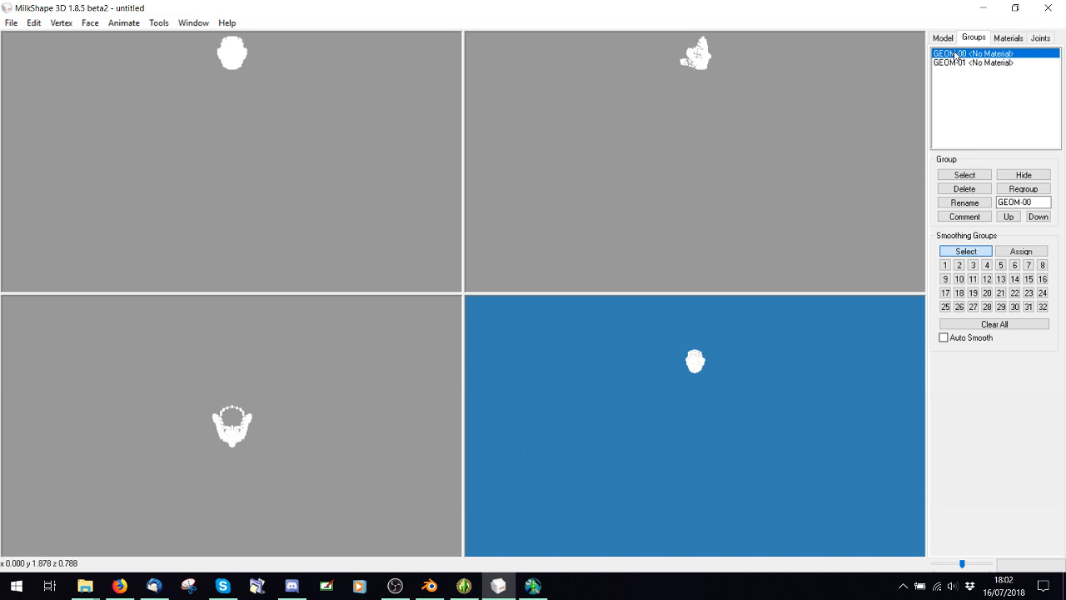
{"action": "left_click_drag", "start_coordinate": [696, 414], "coordinate": [609, 428], "text": "shift"}
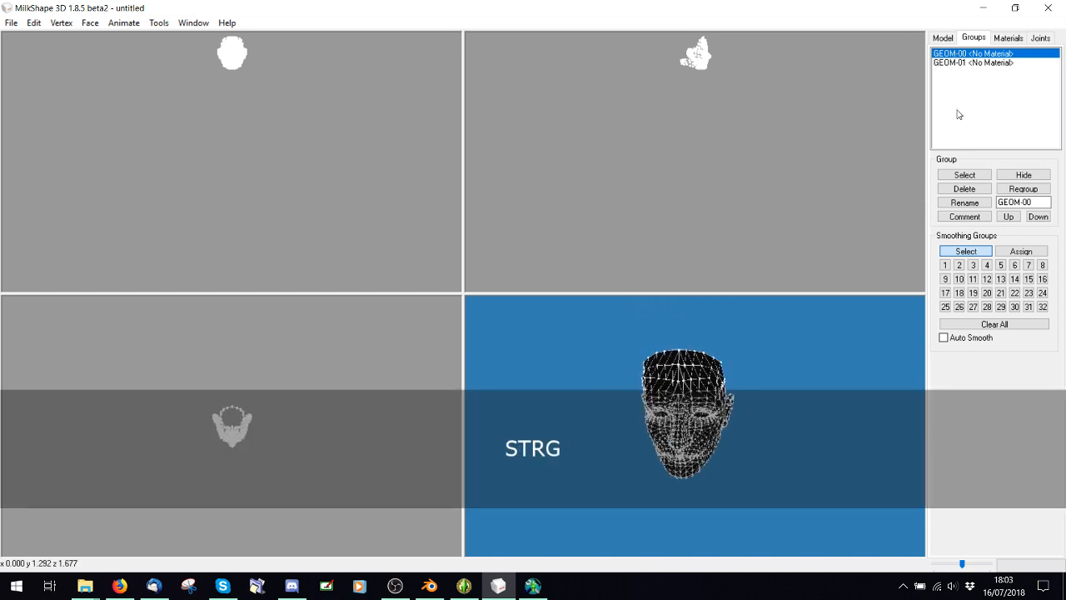
{"action": "left_click", "coordinate": [990, 63]}
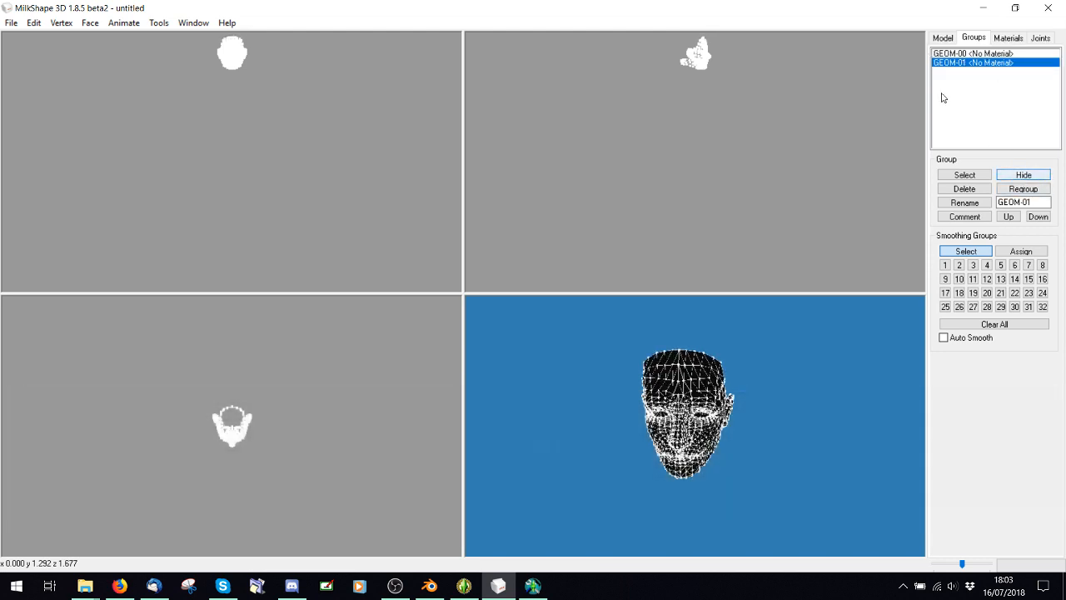
{"action": "left_click", "coordinate": [10, 23]}
{"action": "mouse_move", "coordinate": [66, 136]}
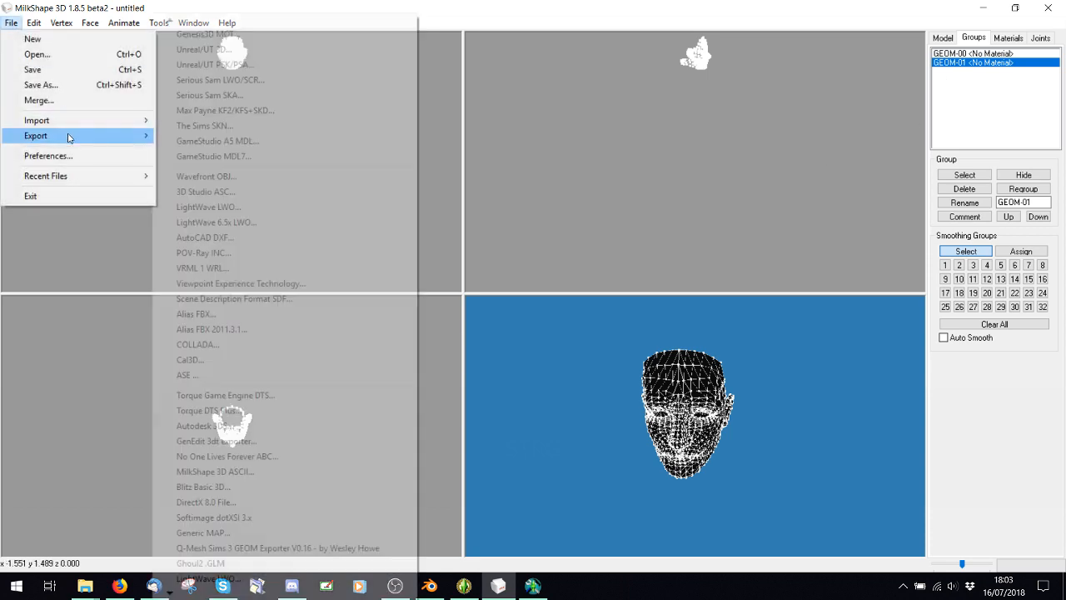
{"action": "left_click", "coordinate": [275, 548]}
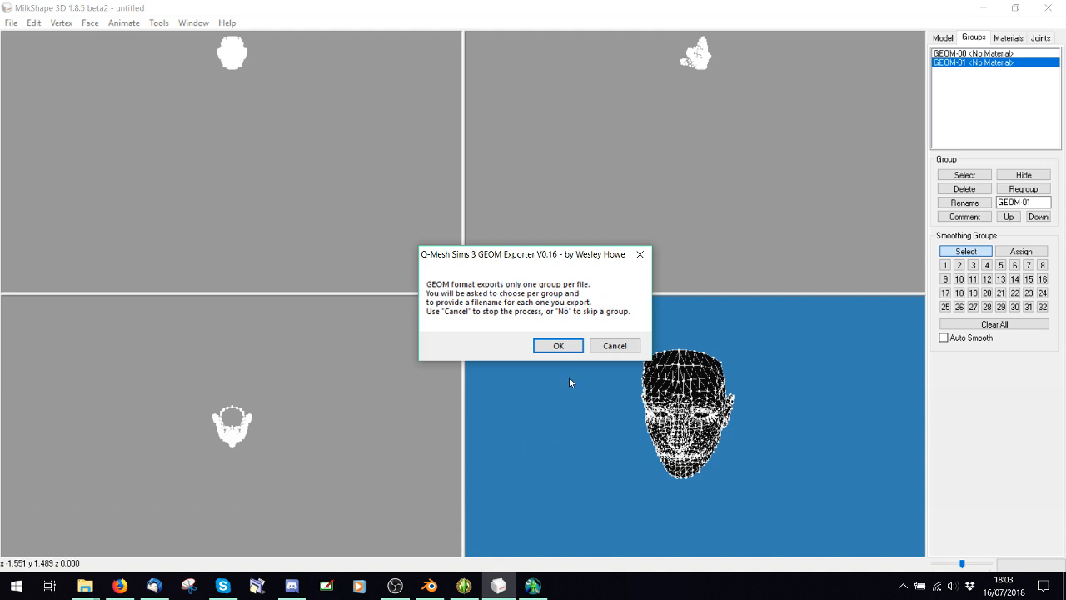
{"action": "left_click", "coordinate": [557, 344]}
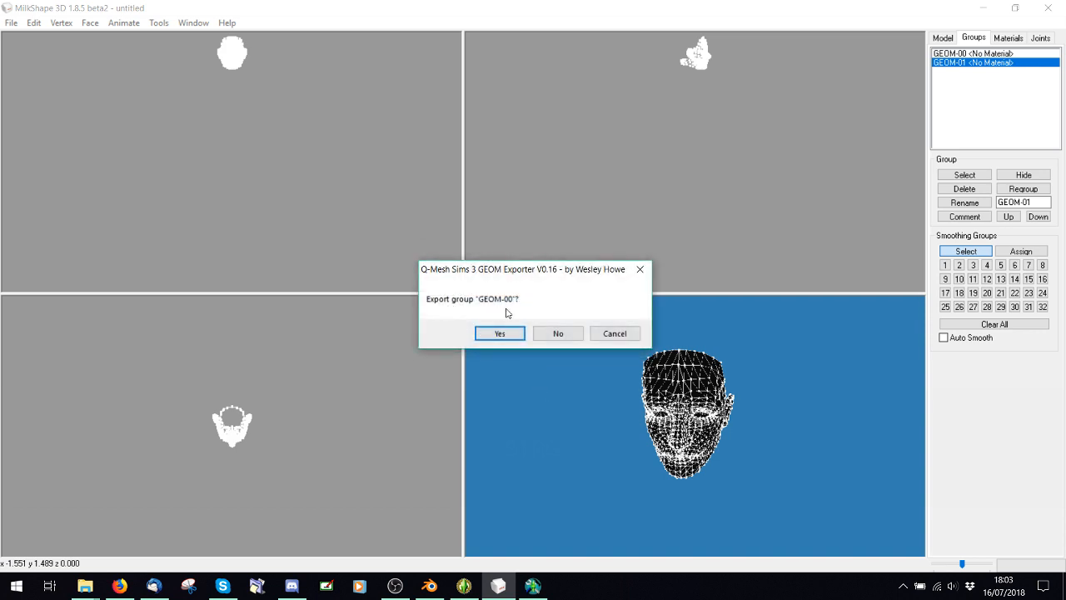
{"action": "left_click", "coordinate": [557, 333]}
{"action": "left_click", "coordinate": [499, 333]}
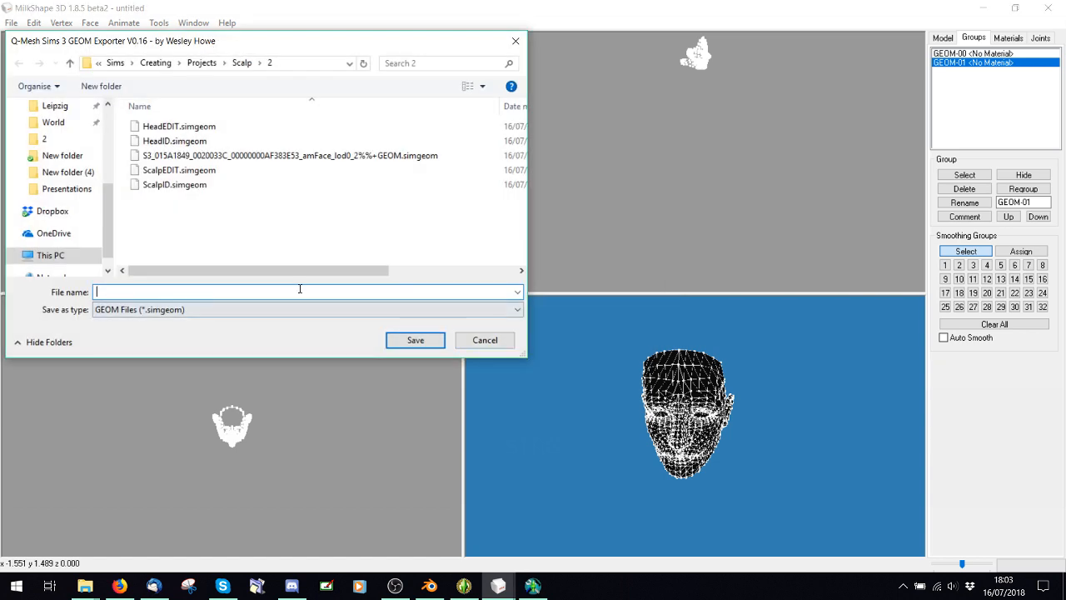
{"action": "type", "text": "HeadSlide"}
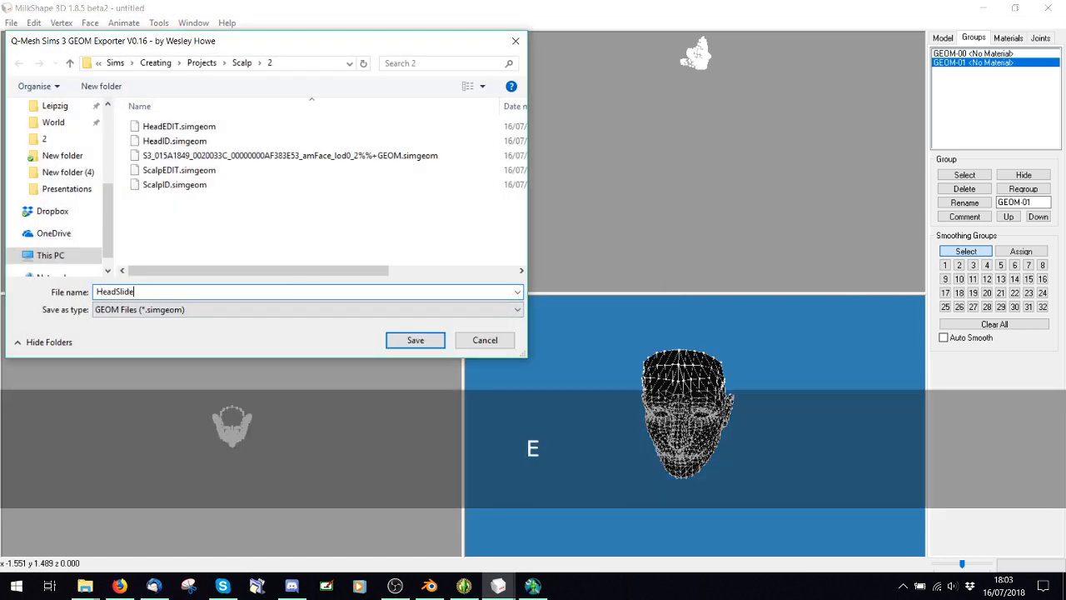
{"action": "type", "text": "r"}
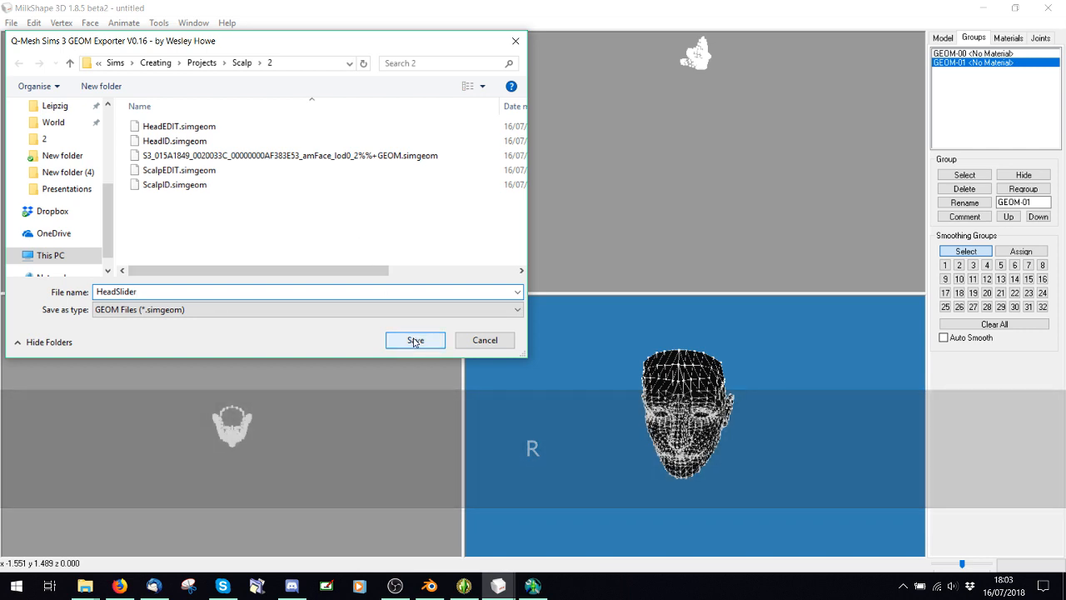
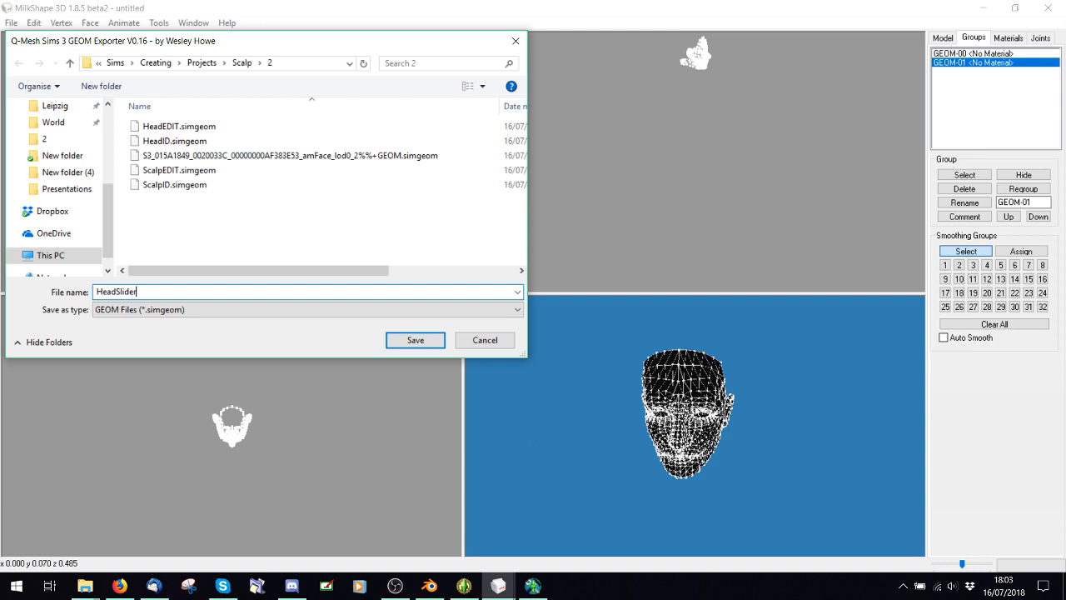
{"action": "left_click", "coordinate": [421, 341]}
- Delete both head groups and import the scalp GEOM file from New folder inside the Edited folder
{"action": "left_click", "coordinate": [964, 188]}
{"action": "left_click", "coordinate": [965, 188]}
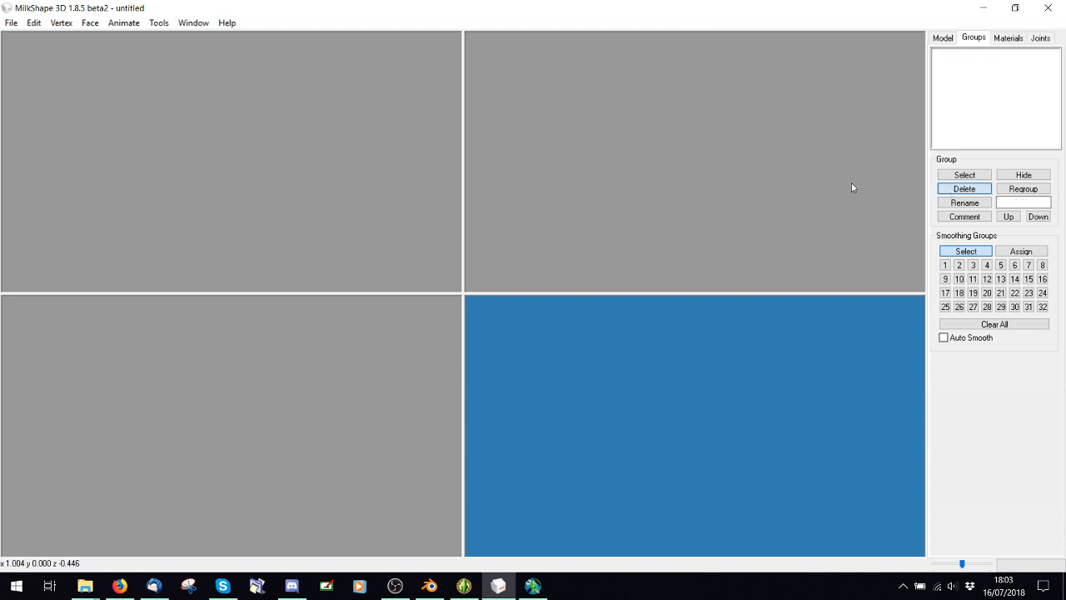
{"action": "left_click", "coordinate": [12, 23]}
{"action": "mouse_move", "coordinate": [67, 120]}
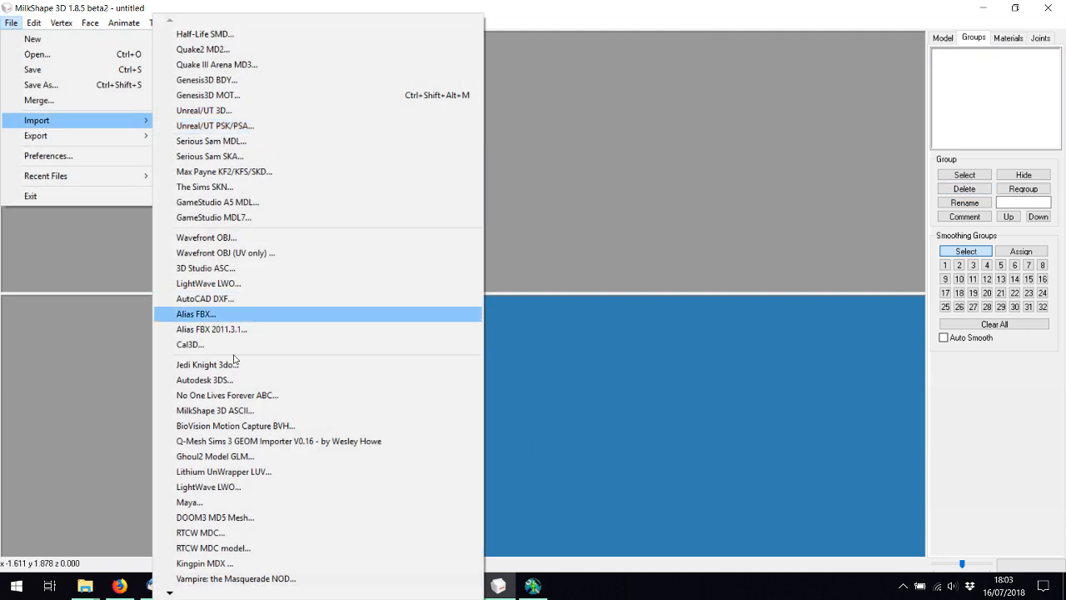
{"action": "left_click", "coordinate": [242, 439]}
{"action": "left_click", "coordinate": [549, 331]}
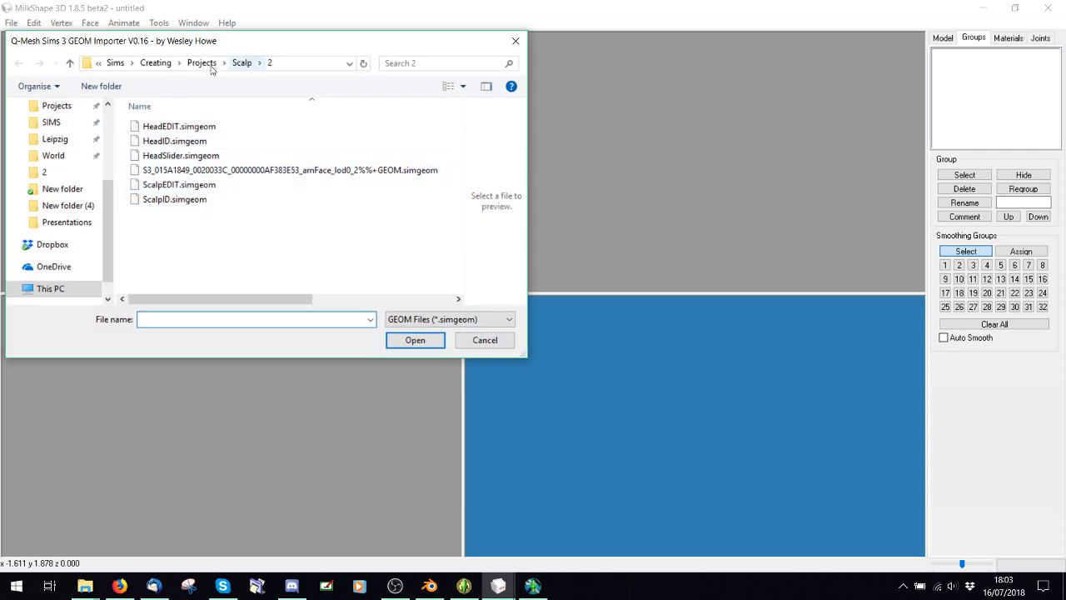
{"action": "left_click", "coordinate": [241, 62]}
{"action": "double_click", "coordinate": [154, 271]}
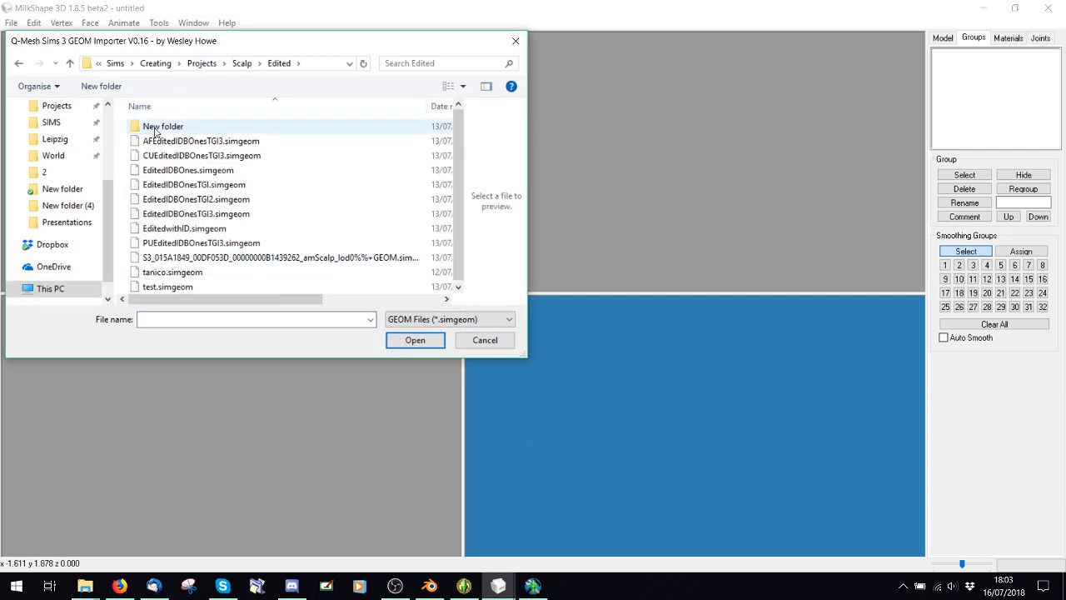
{"action": "double_click", "coordinate": [155, 127]}
{"action": "double_click", "coordinate": [417, 127]}
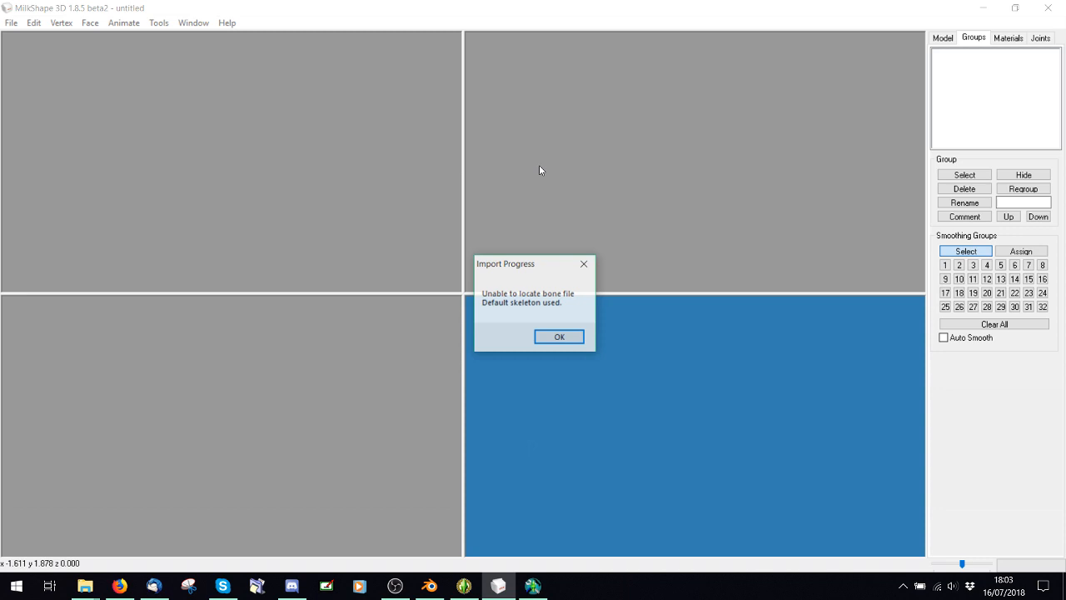
{"action": "left_click", "coordinate": [574, 336]}
- Import ScalpID.simgeom from folder 2 of the Scalp project as a second group using the Sims 3 GEOM importer
{"action": "left_click", "coordinate": [11, 22]}
{"action": "mouse_move", "coordinate": [50, 120]}
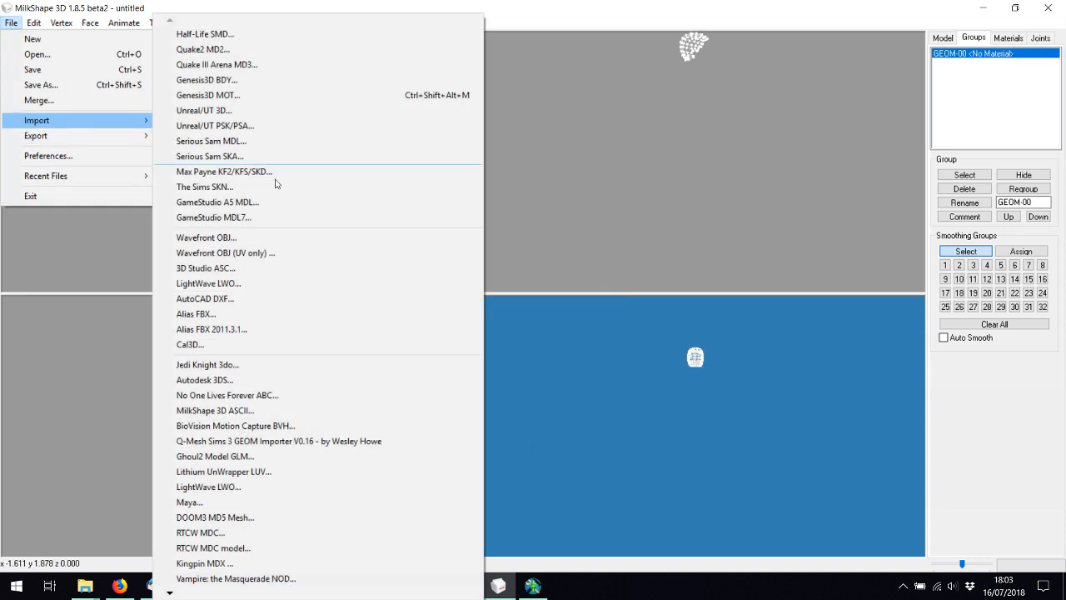
{"action": "left_click", "coordinate": [308, 441]}
{"action": "left_click", "coordinate": [553, 336]}
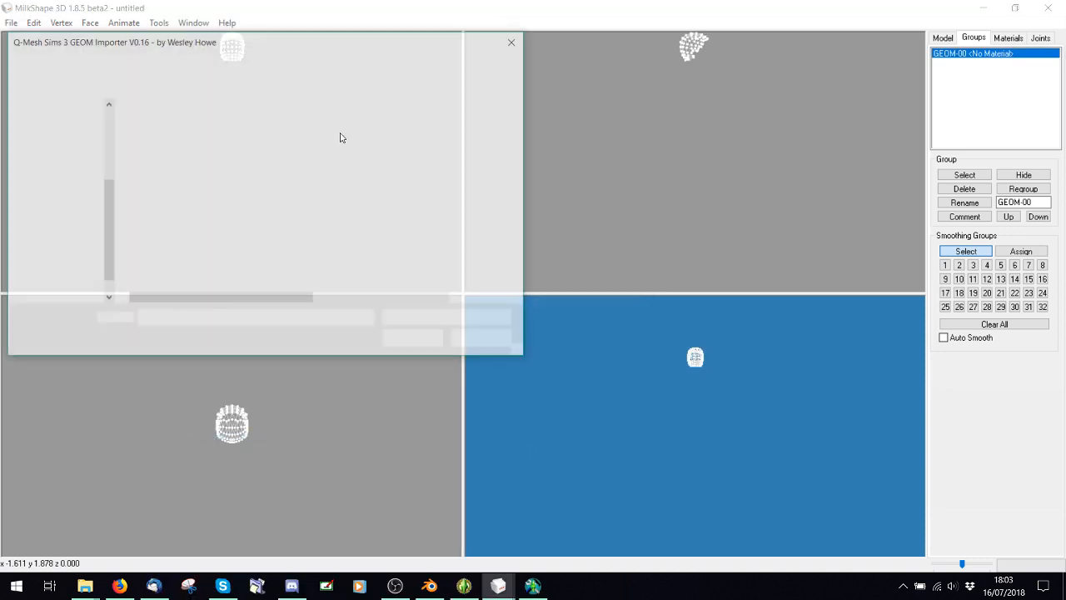
{"action": "left_click", "coordinate": [215, 63]}
{"action": "double_click", "coordinate": [151, 287]}
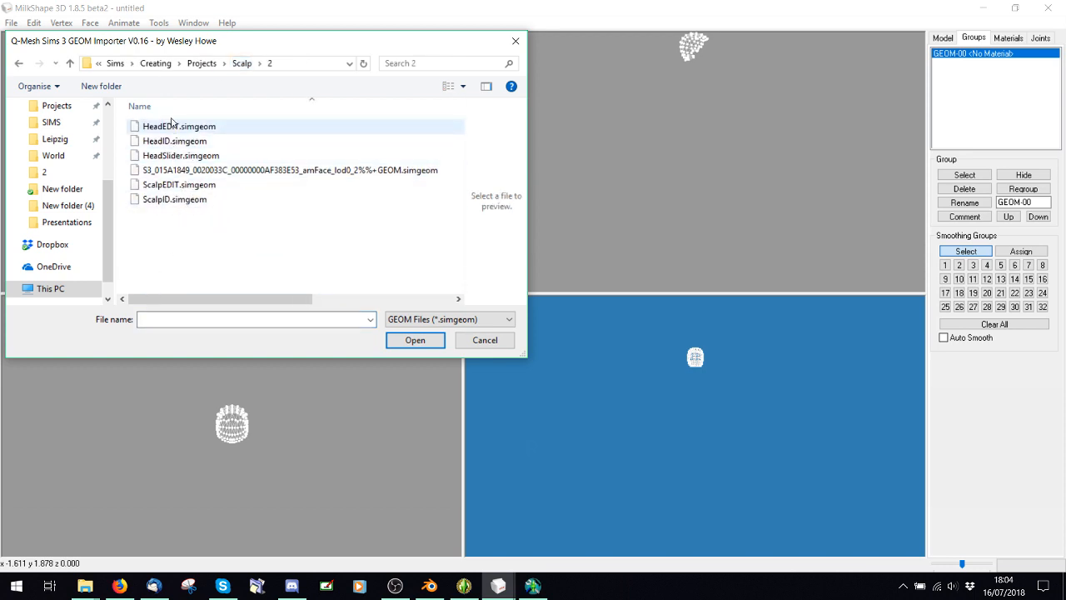
{"action": "double_click", "coordinate": [173, 200]}
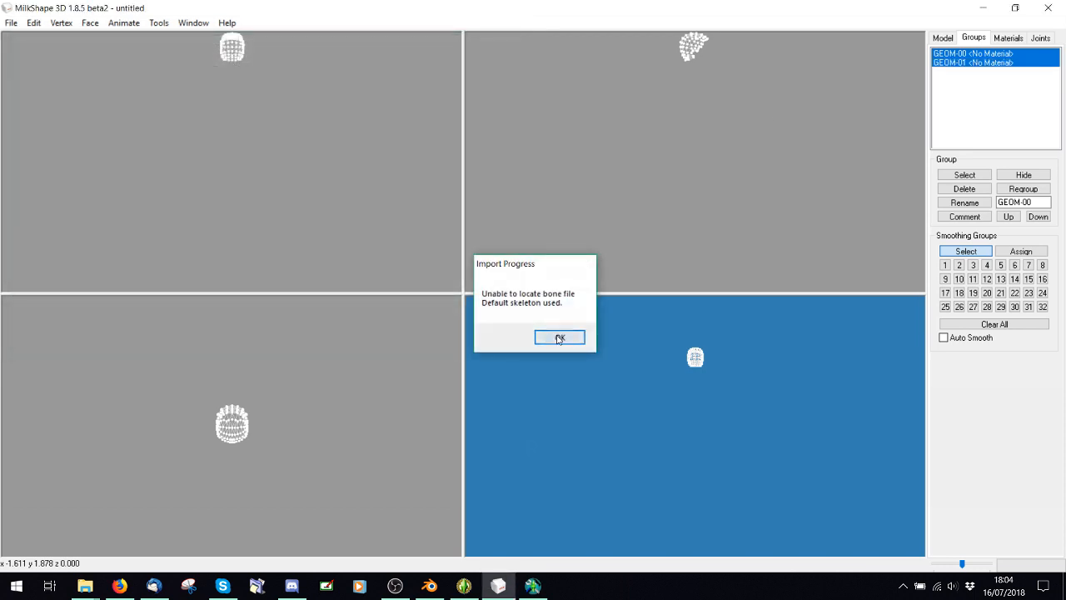
{"action": "left_click", "coordinate": [556, 336]}
- Replace the scalp GEOM-01 group's entire comment with FVFItems: 3, TableType: 0, References: 1 and an all-zero TGIRef00
{"action": "left_click", "coordinate": [946, 218]}
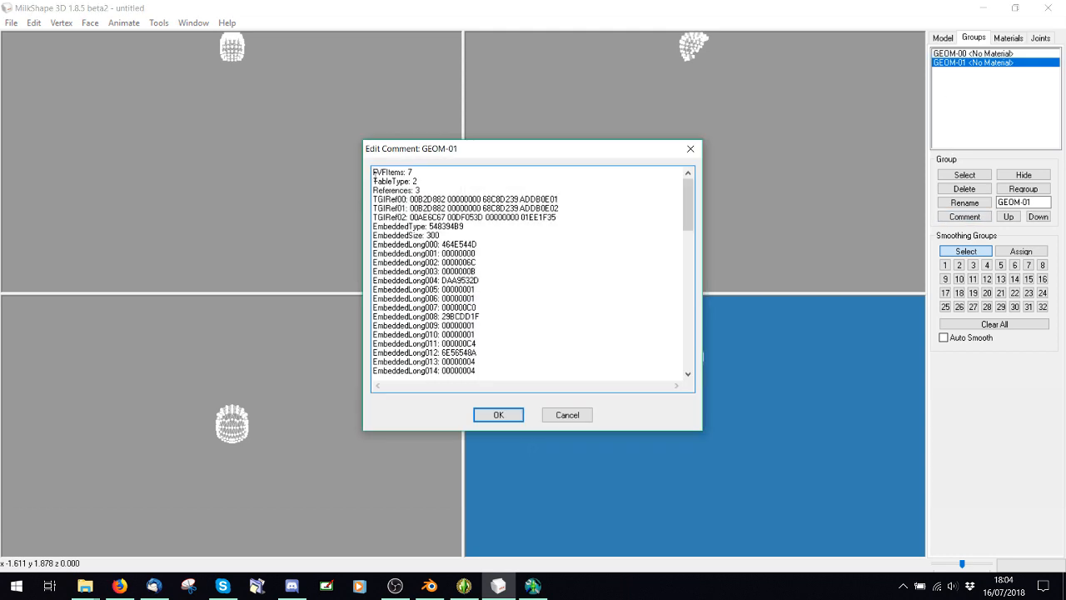
{"action": "left_click_drag", "start_coordinate": [374, 172], "coordinate": [561, 574]}
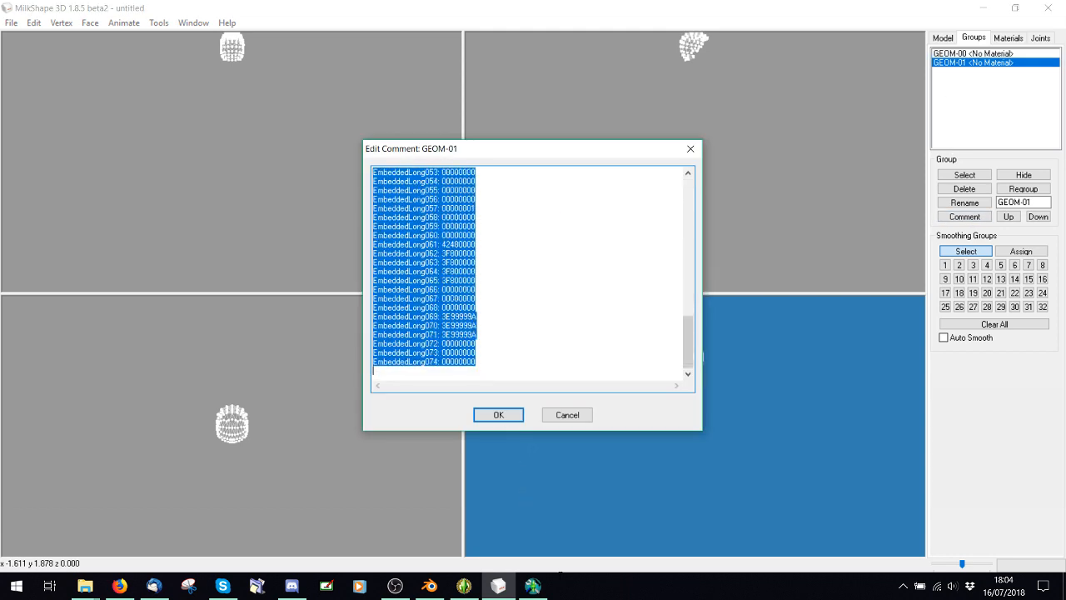
{"action": "key", "text": "BackSpace"}
{"action": "key", "text": "ctrl+v"}
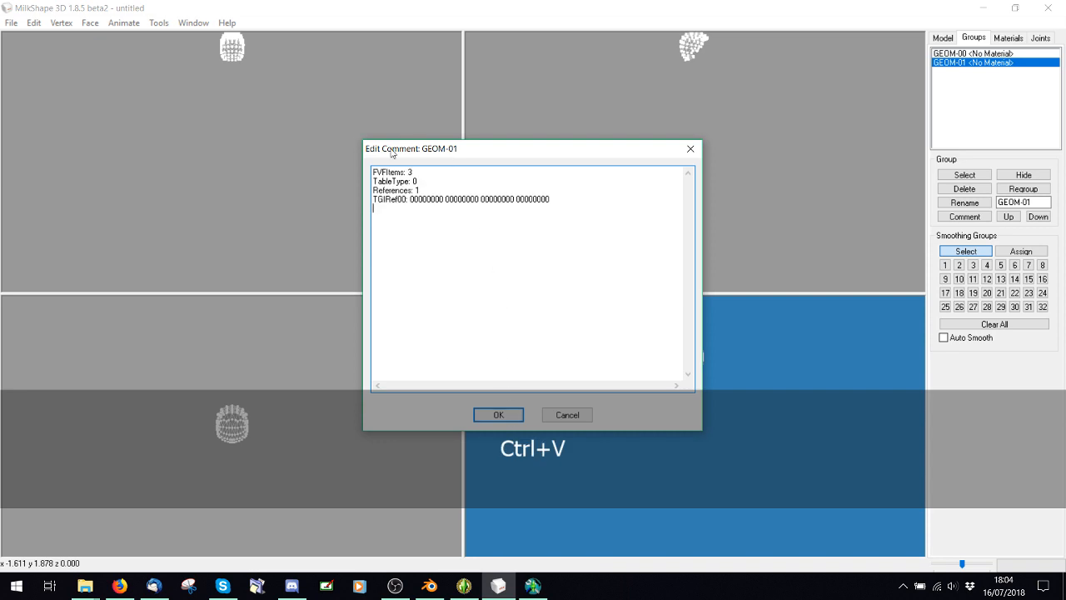
{"action": "left_click", "coordinate": [497, 414]}
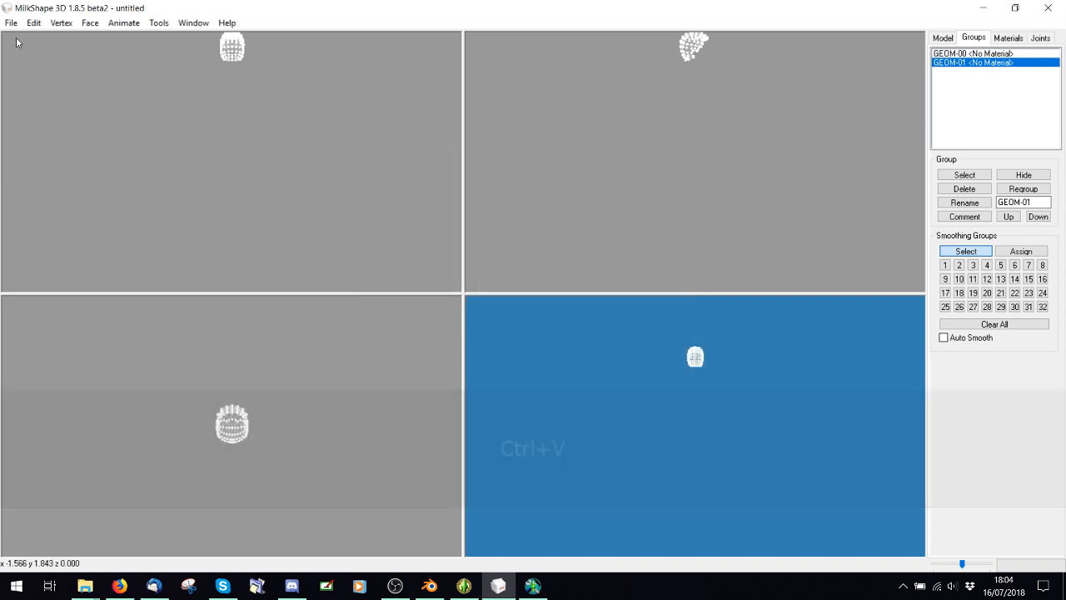
- Export only the scalp's GEOM-01 group in Sims 3 GEOM format as ScalpSlider in folder 2, skipping GEOM-00
{"action": "left_click", "coordinate": [11, 23]}
{"action": "mouse_move", "coordinate": [57, 136]}
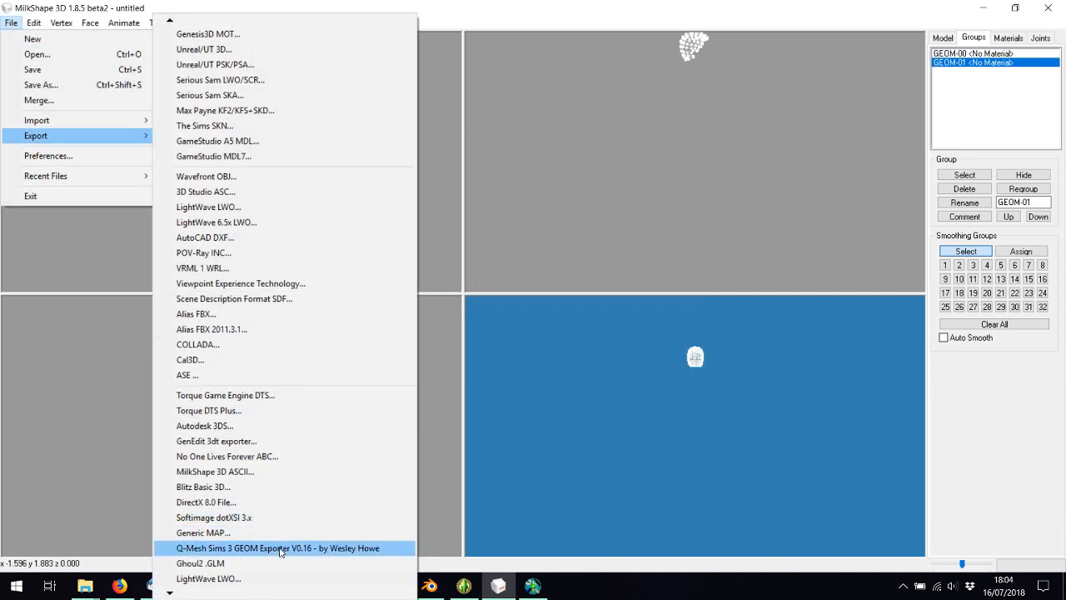
{"action": "left_click", "coordinate": [279, 580]}
{"action": "left_click", "coordinate": [553, 345]}
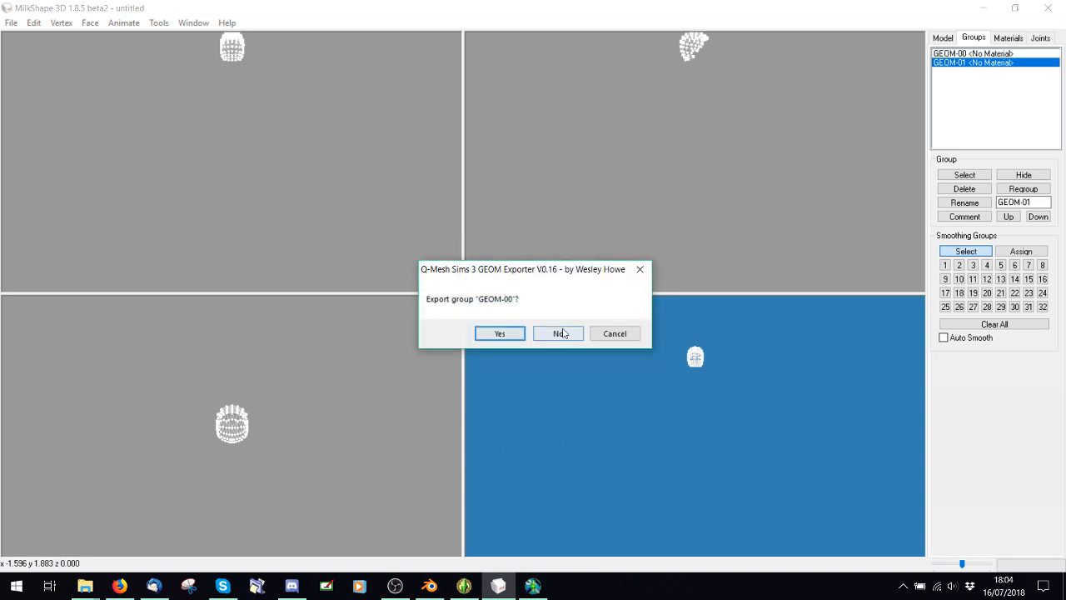
{"action": "left_click", "coordinate": [498, 334]}
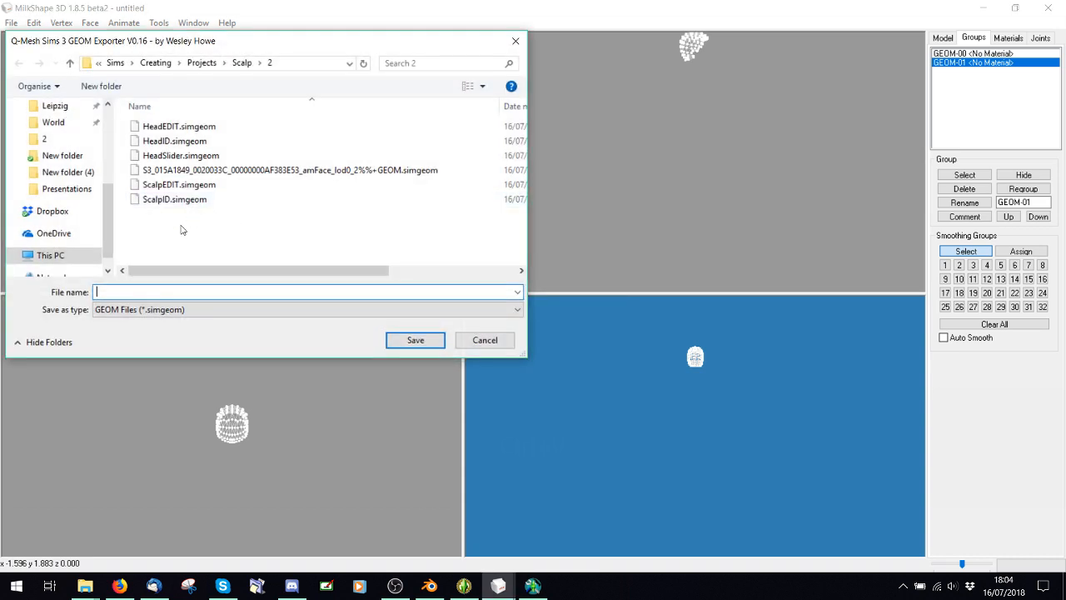
{"action": "key", "text": "shift"}
{"action": "type", "text": "ScalS"}
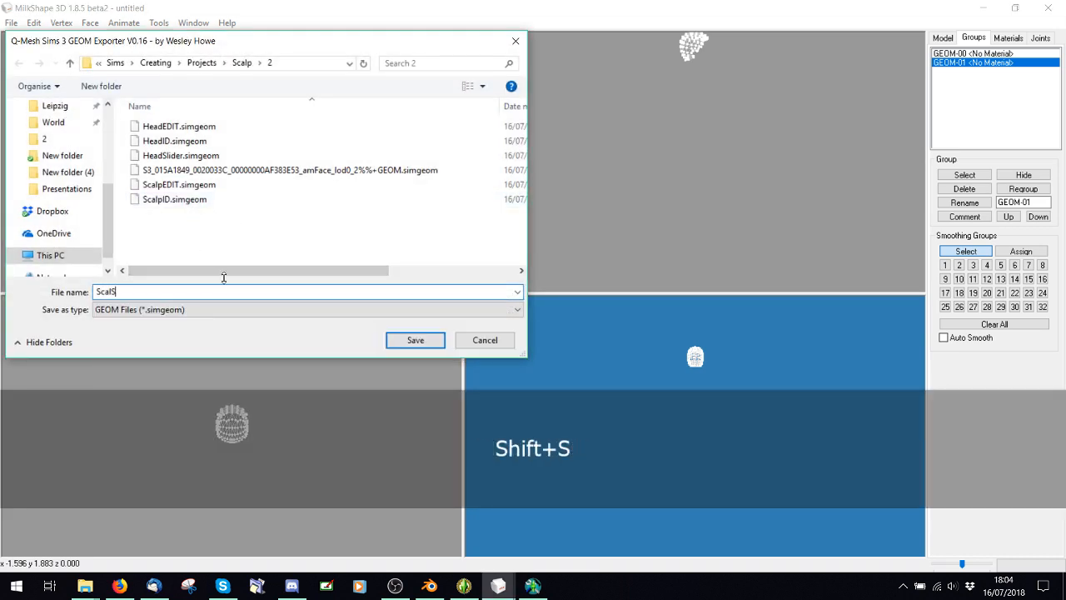
{"action": "key", "text": "BackSpace"}
{"action": "type", "text": "pSlider"}
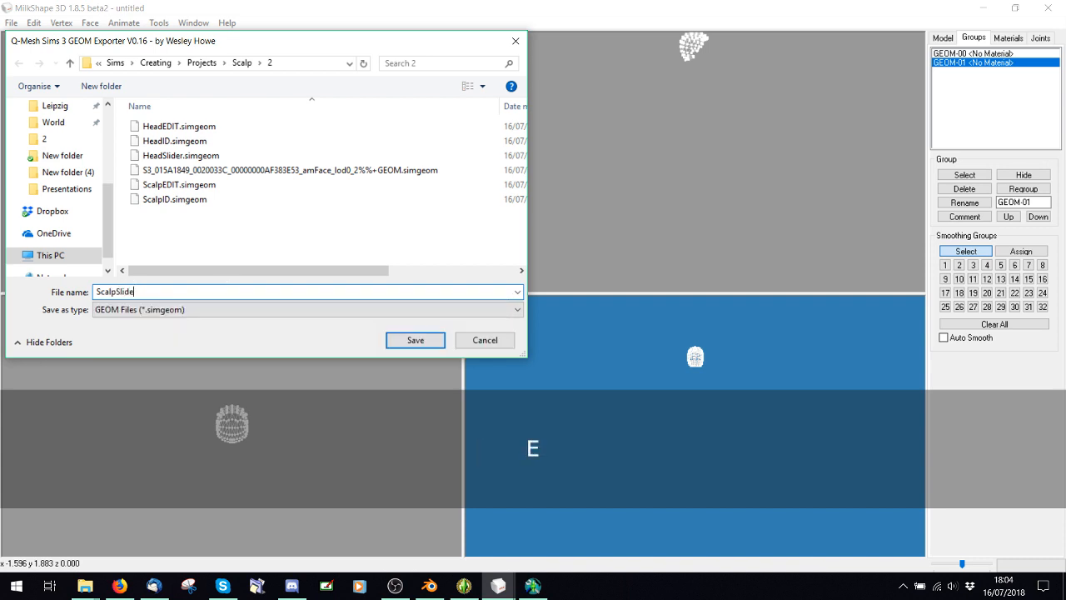
{"action": "key", "text": "Return"}
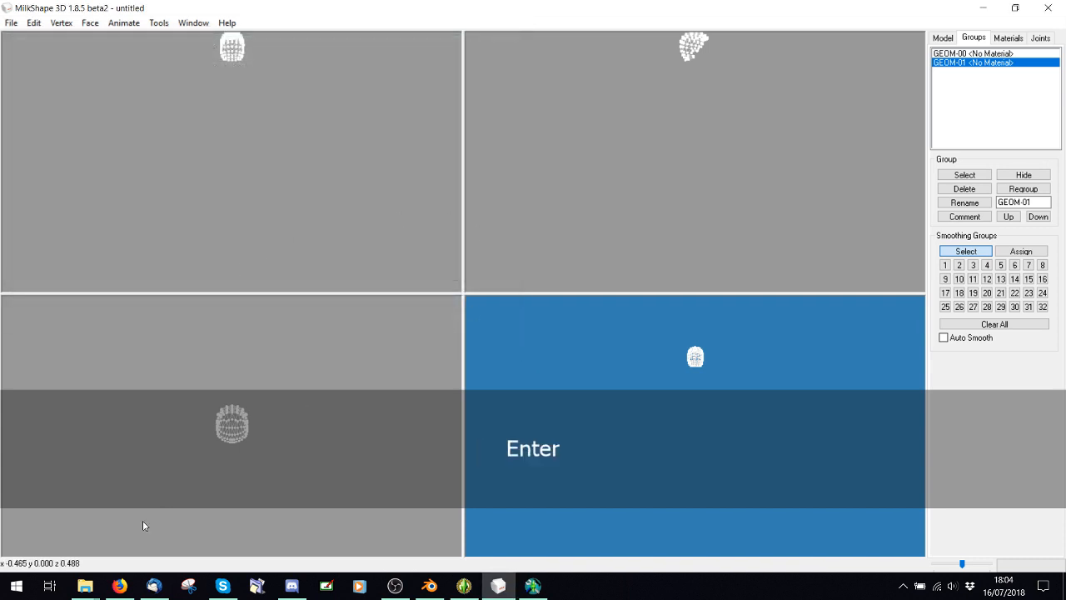
- Switch to File Explorer and launch MorphMaker from the Morph Maker folder inside Sim Help Programs
{"action": "left_click", "coordinate": [120, 586]}
{"action": "mouse_move", "coordinate": [85, 586]}
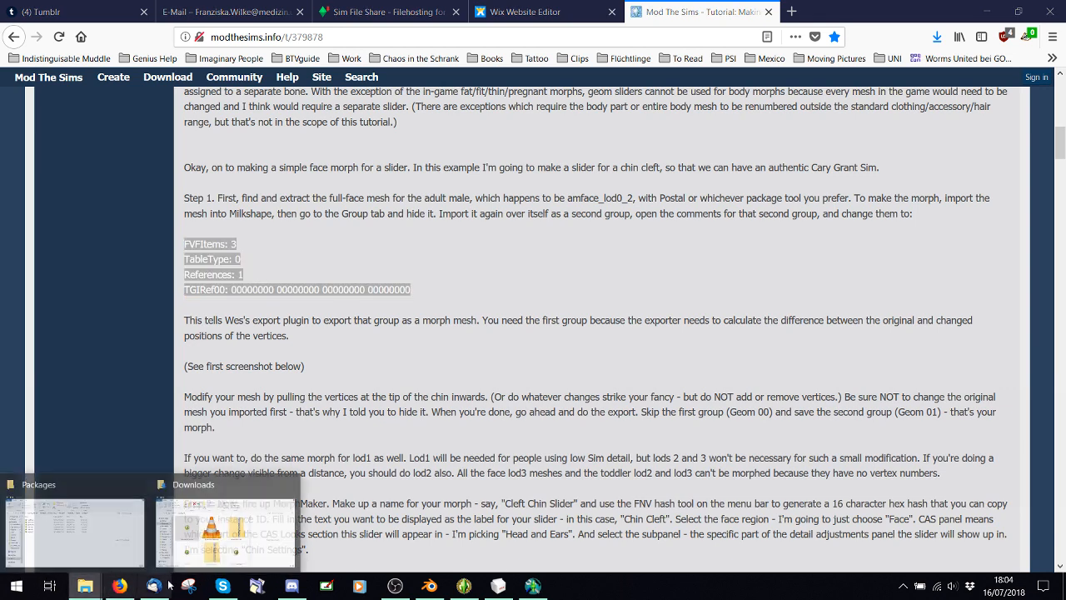
{"action": "left_click", "coordinate": [221, 525]}
{"action": "left_click", "coordinate": [170, 324]}
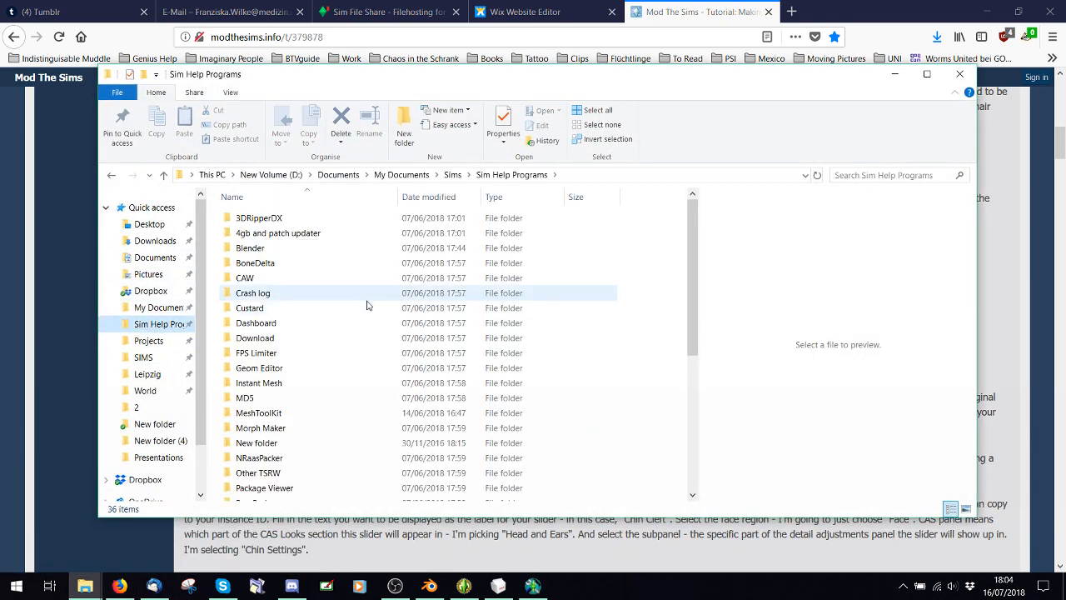
{"action": "scroll", "coordinate": [371, 308], "scroll_direction": "down", "scroll_amount": 1}
{"action": "double_click", "coordinate": [261, 388]}
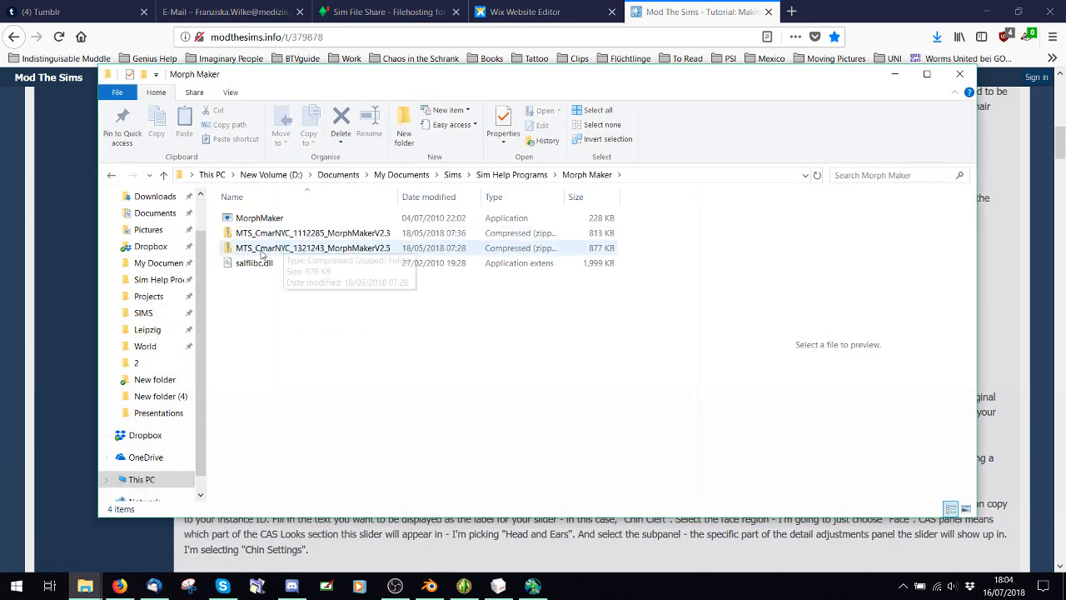
{"action": "double_click", "coordinate": [260, 219]}
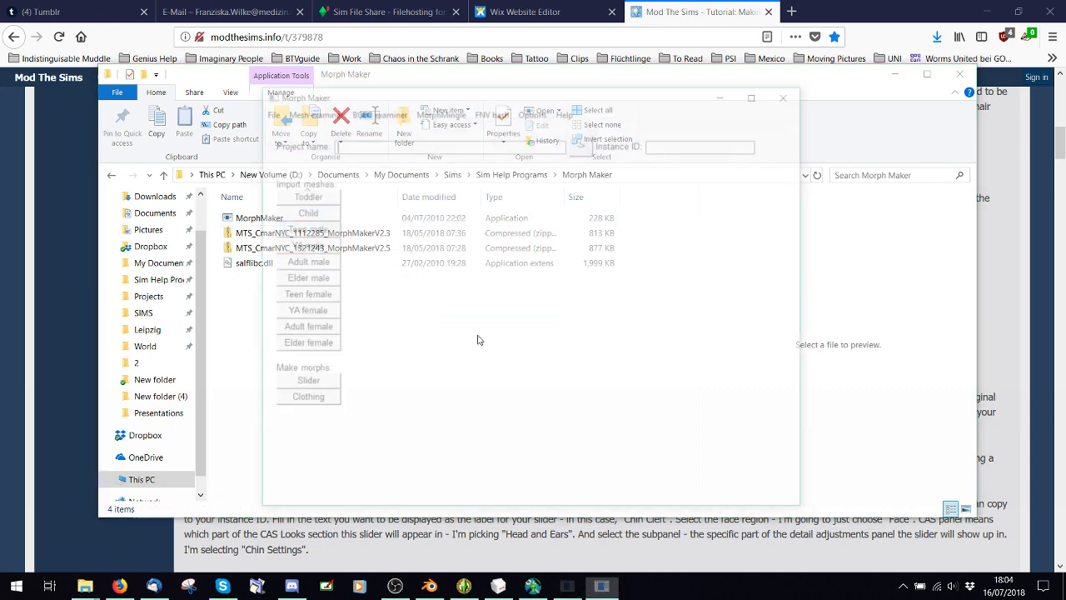
{"action": "left_click_drag", "start_coordinate": [362, 97], "coordinate": [342, 102]}
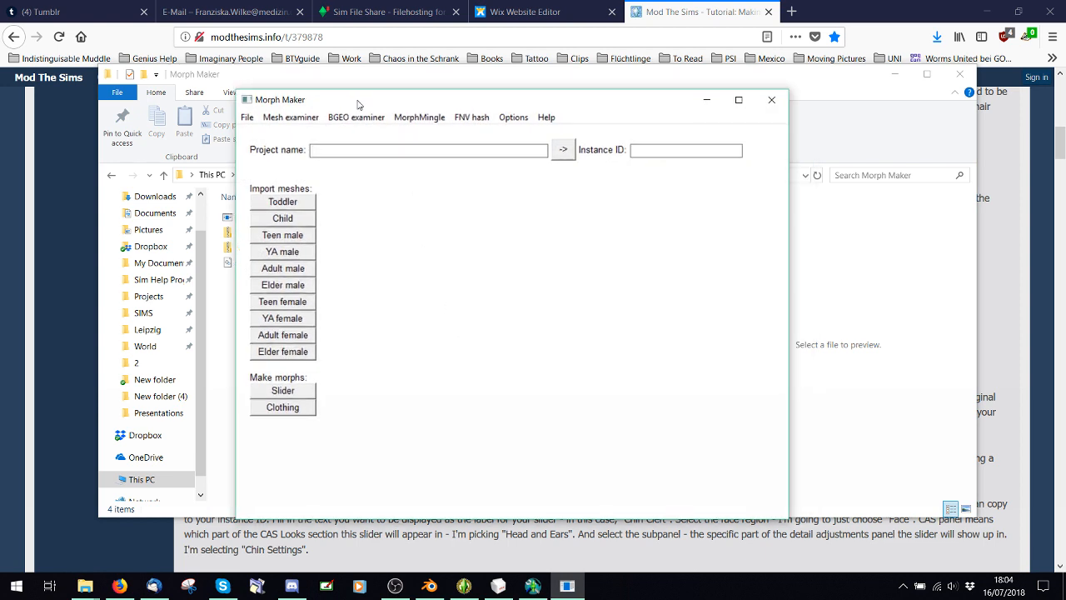
- Name the morph project SIMPLY_Scalp_2 and generate its instance ID from that name
{"action": "type", "text": "SIMPLY_"}
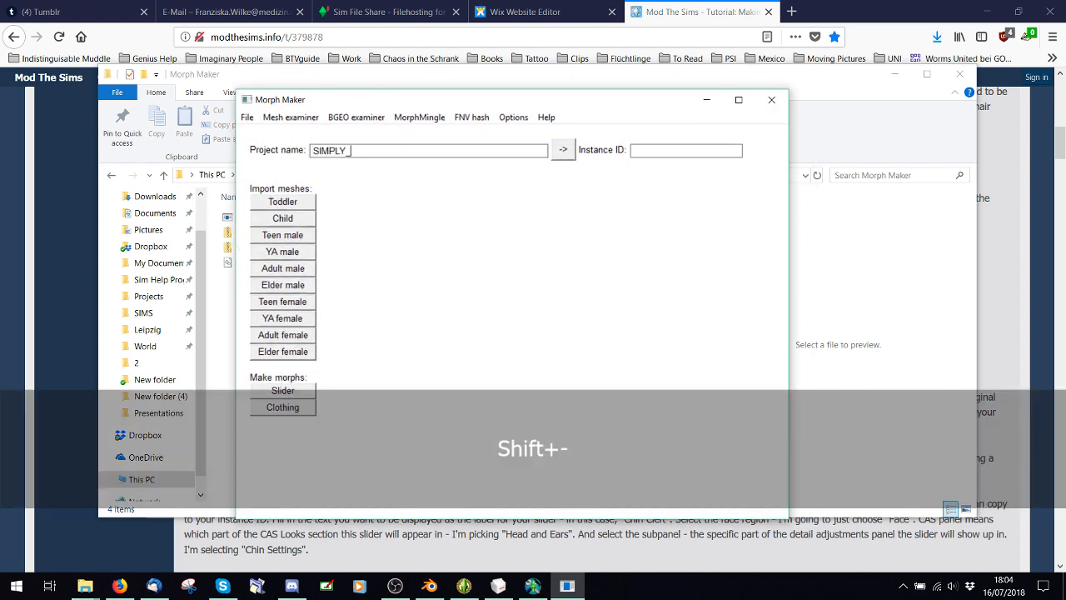
{"action": "type", "text": "Scalp_2"}
{"action": "left_click", "coordinate": [566, 148]}
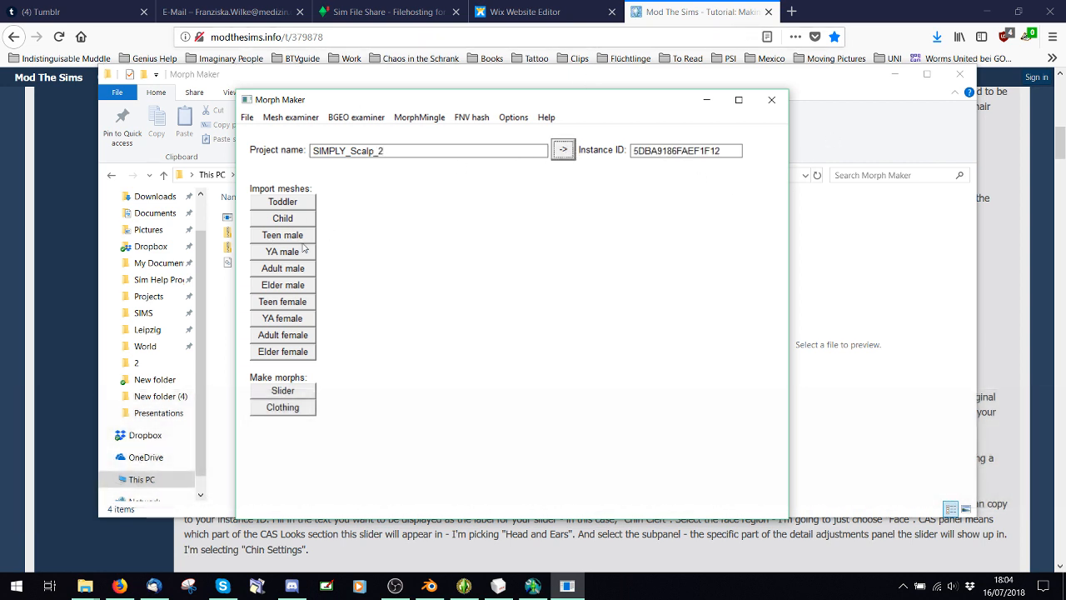
- Load HeadSlider.simgeom and ScalpSlider.simgeom from folder 2 as the first two young adult male LOD0 morph meshes
{"action": "left_click", "coordinate": [283, 252]}
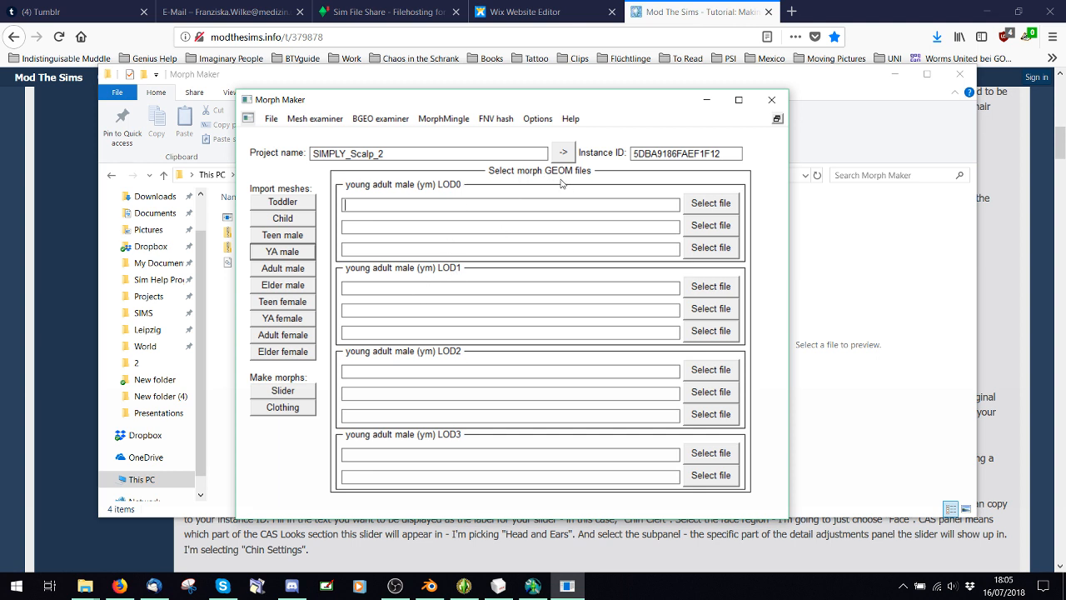
{"action": "left_click", "coordinate": [498, 585]}
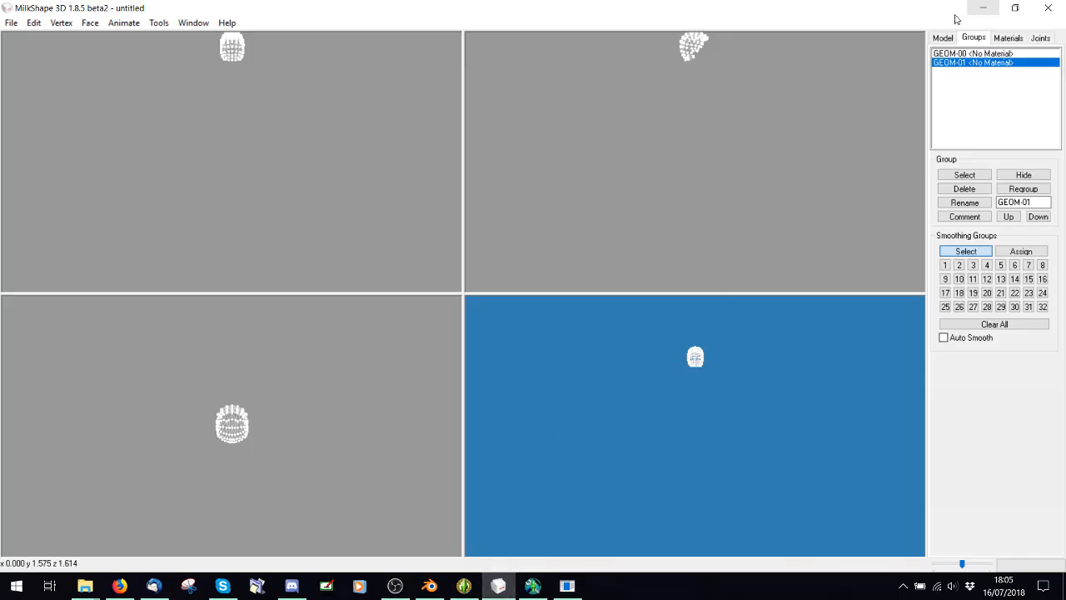
{"action": "left_click", "coordinate": [983, 7]}
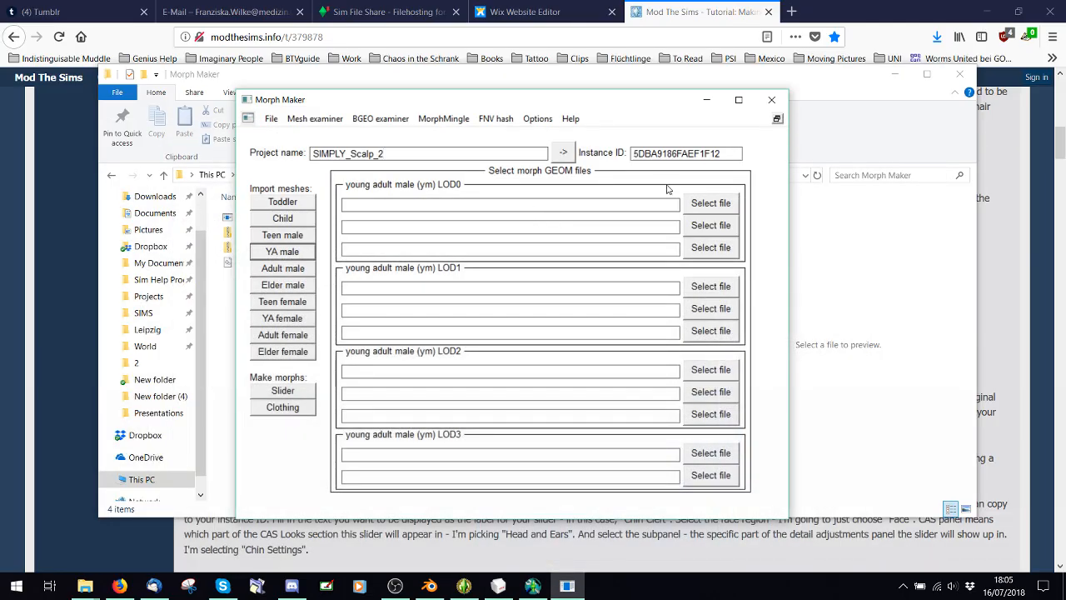
{"action": "left_click", "coordinate": [711, 203]}
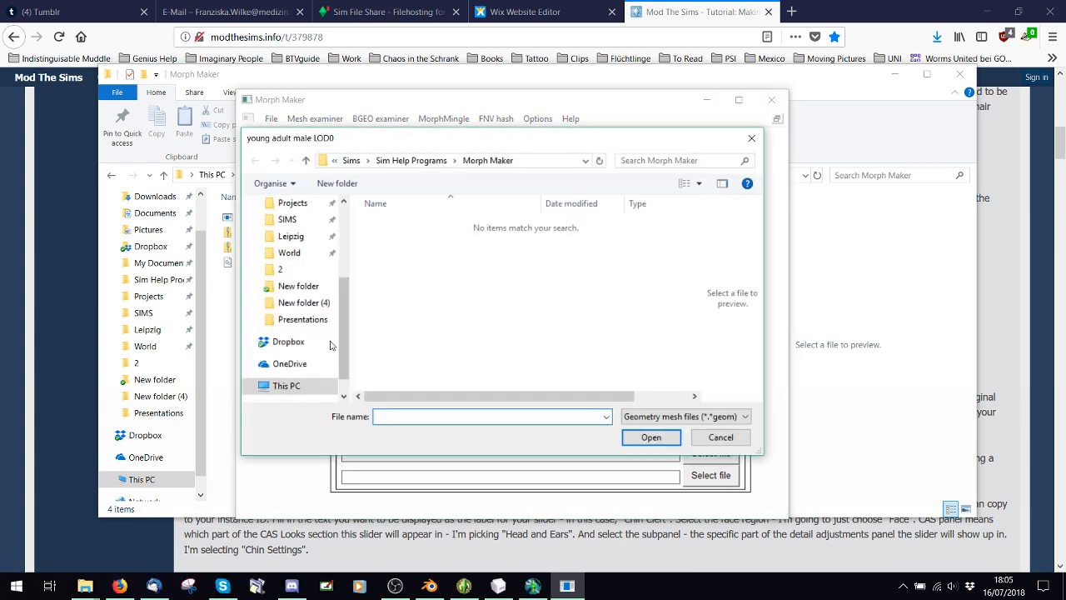
{"action": "left_click", "coordinate": [283, 269]}
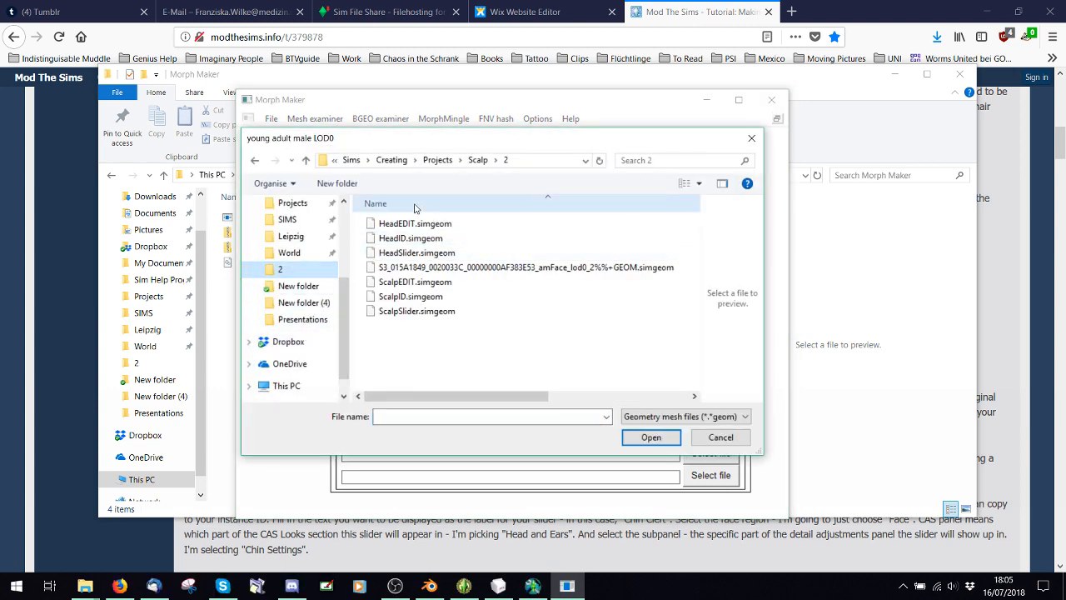
{"action": "double_click", "coordinate": [425, 252]}
{"action": "left_click", "coordinate": [711, 232]}
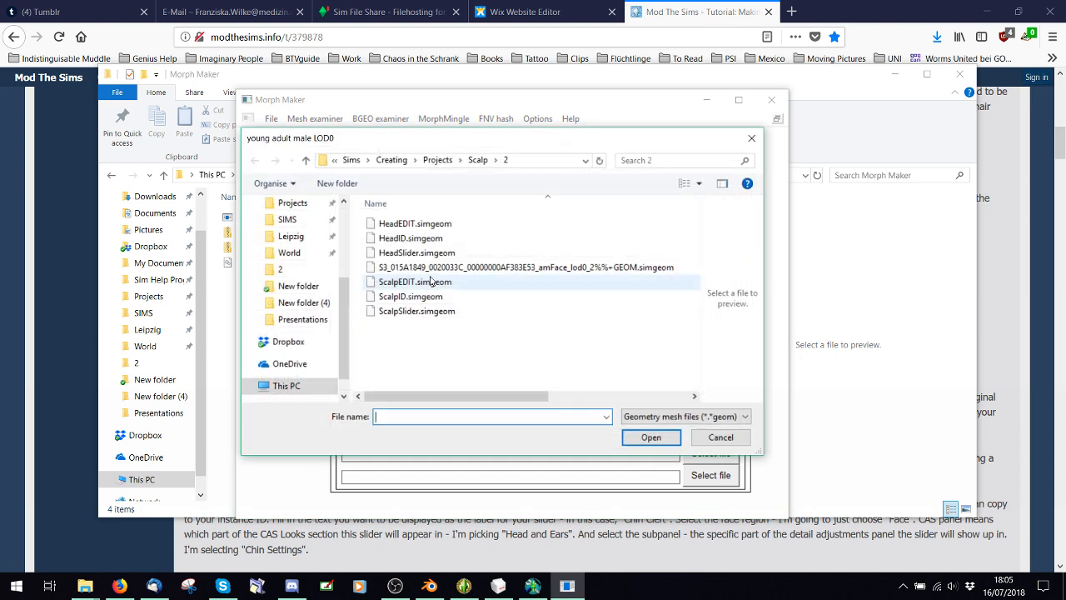
{"action": "double_click", "coordinate": [423, 314]}
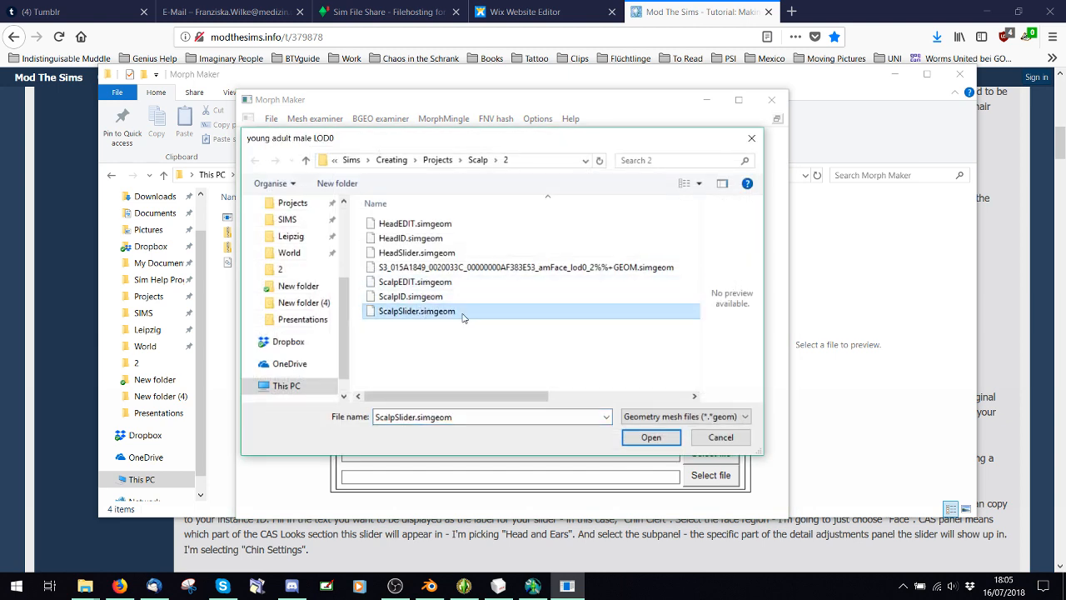
- Load HeadSlider.simgeom and ScalpSlider.simgeom as the first two adult male LOD0 morph meshes
{"action": "left_click", "coordinate": [291, 270]}
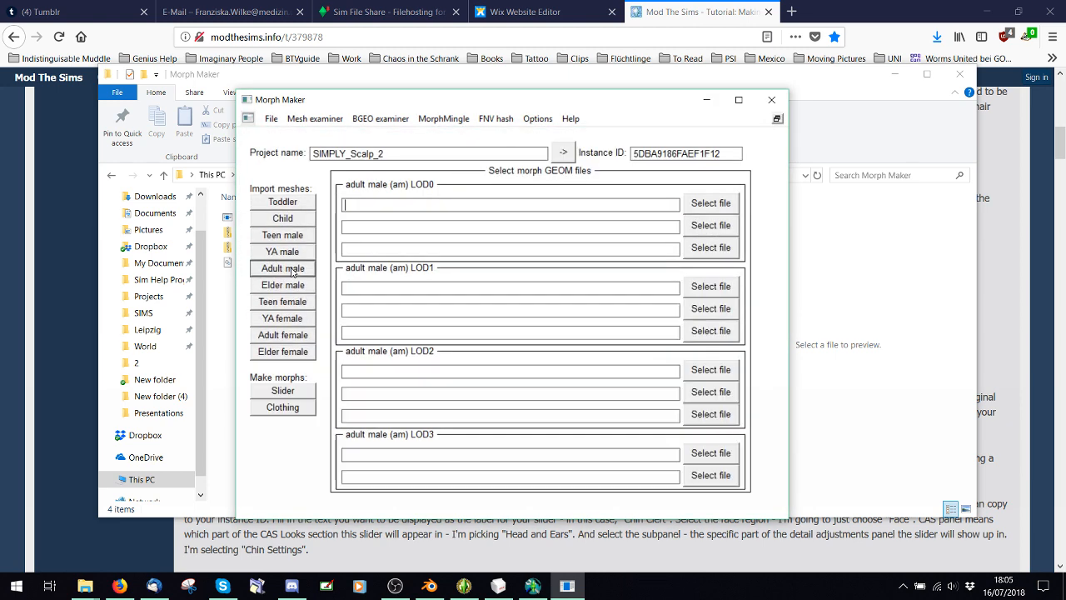
{"action": "left_click", "coordinate": [710, 205]}
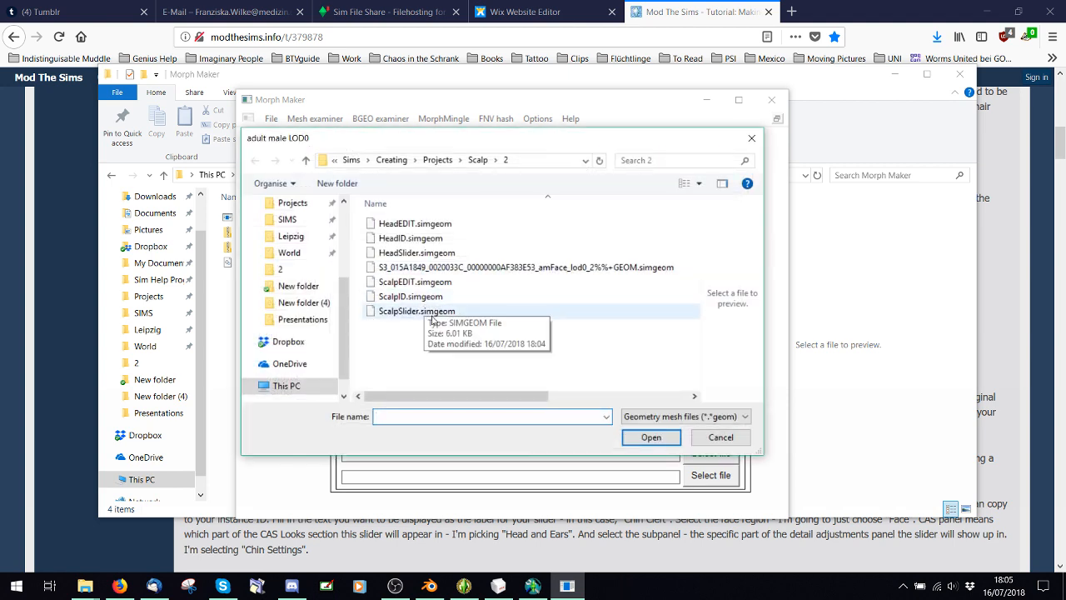
{"action": "double_click", "coordinate": [417, 252]}
{"action": "left_click", "coordinate": [711, 225]}
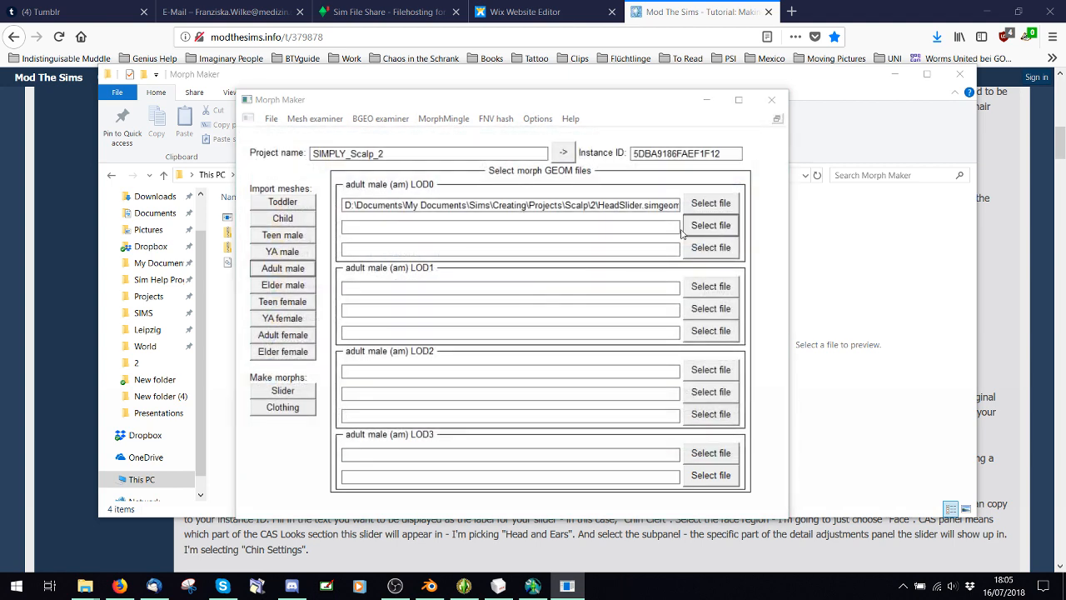
{"action": "double_click", "coordinate": [409, 316]}
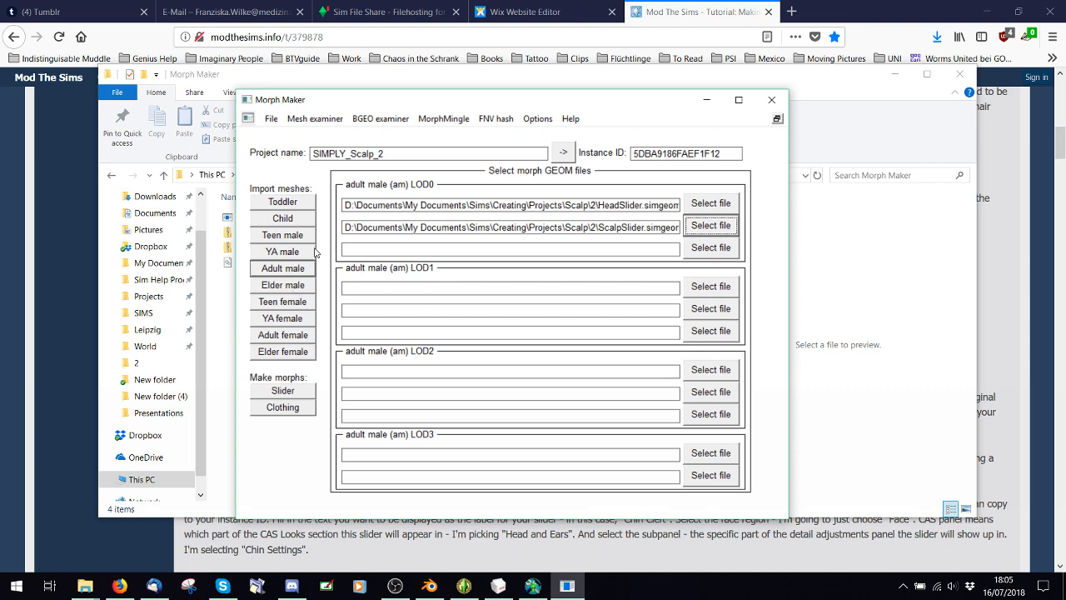
- Switch to Blender and view the reshaped male head and scalp model
{"action": "left_click", "coordinate": [428, 586]}
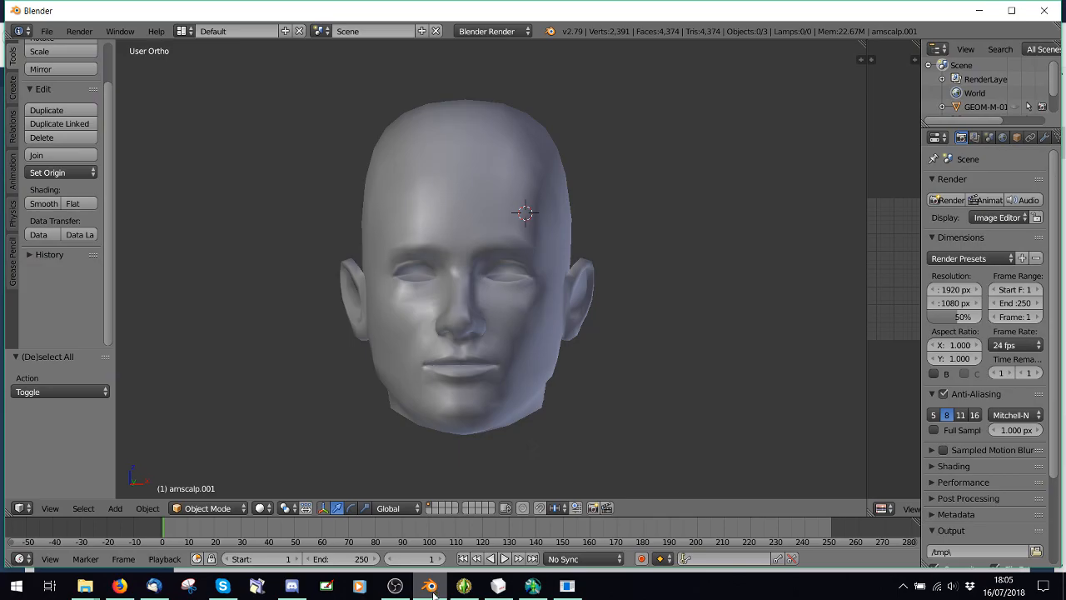
{"action": "left_click", "coordinate": [430, 586]}
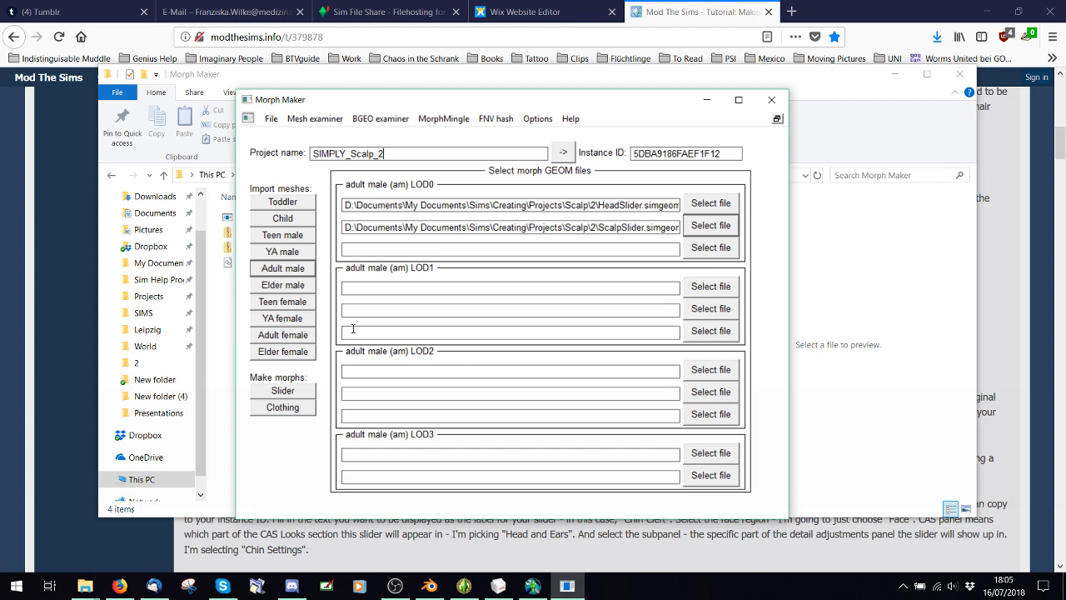
{"action": "left_click", "coordinate": [429, 585]}
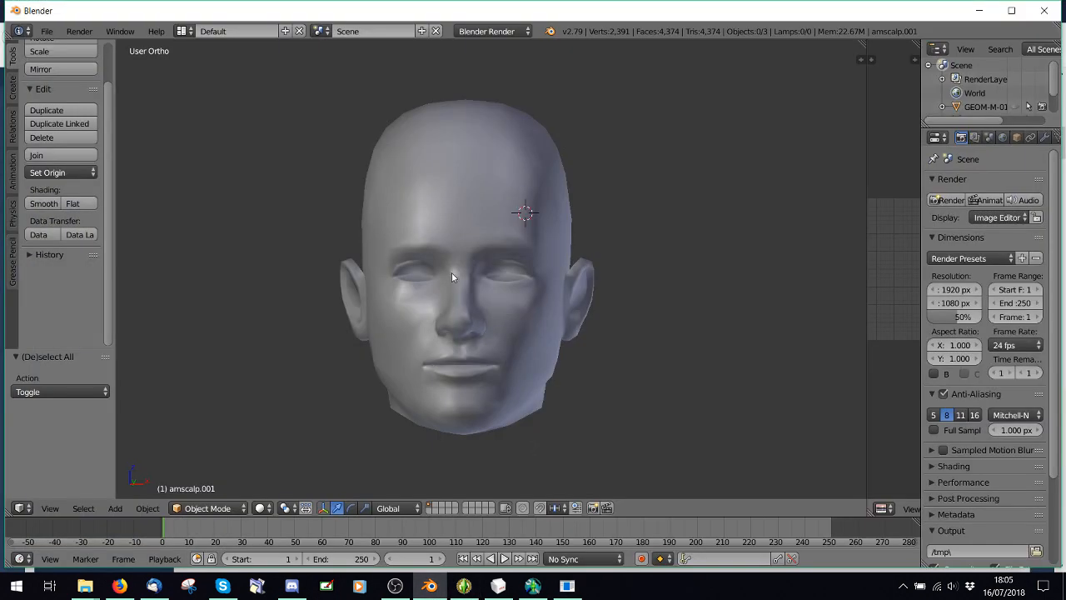
- Switch back to Morph Maker, start the slider morph setup and label the slider Scalp Slider 2
{"action": "left_click", "coordinate": [429, 585]}
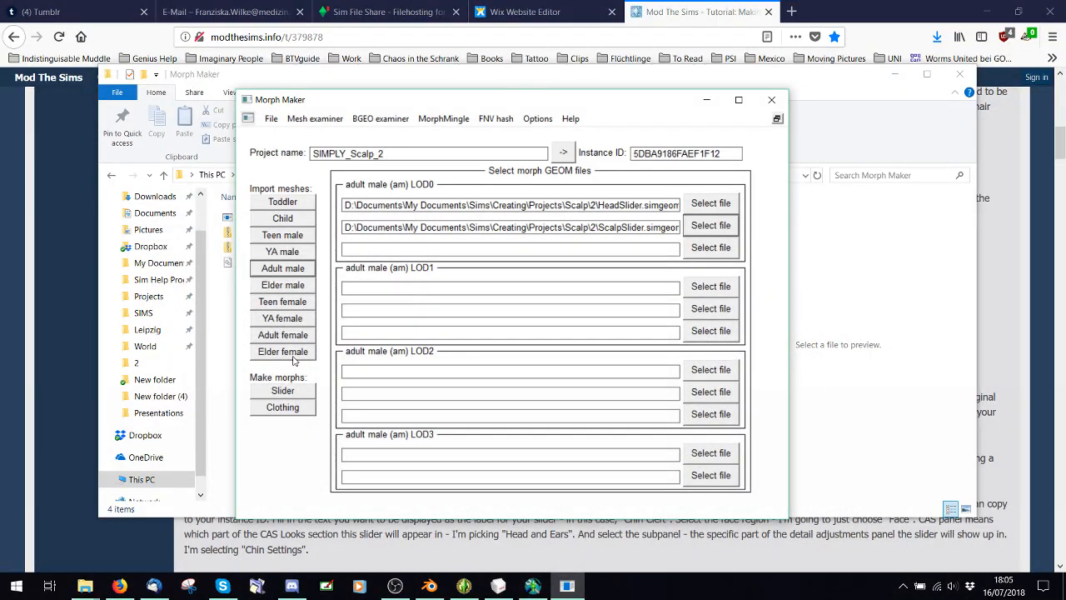
{"action": "left_click", "coordinate": [289, 389]}
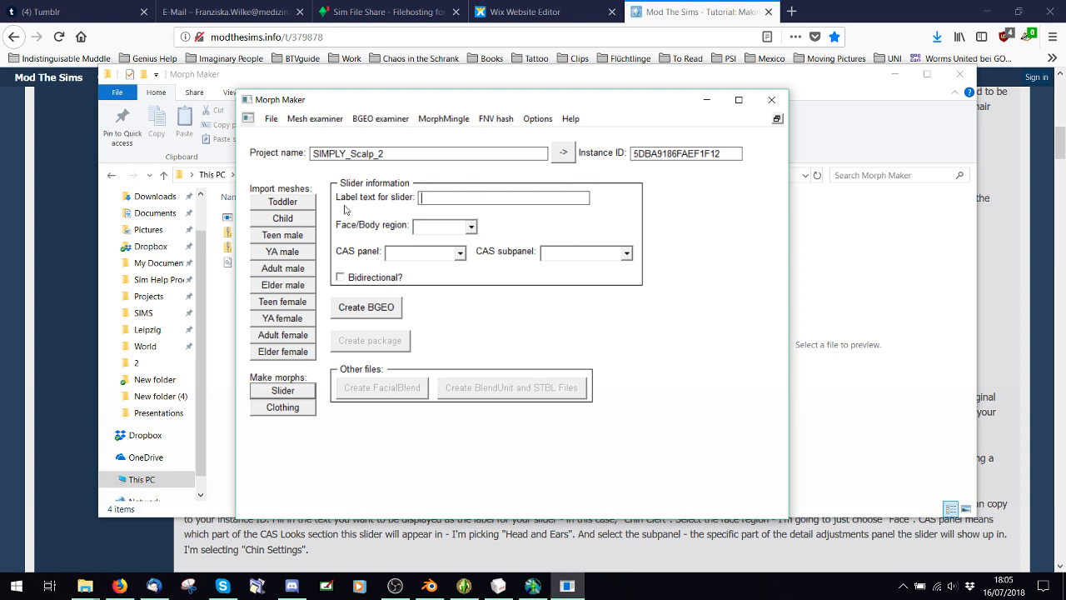
{"action": "type", "text": "Scalp Slid"}
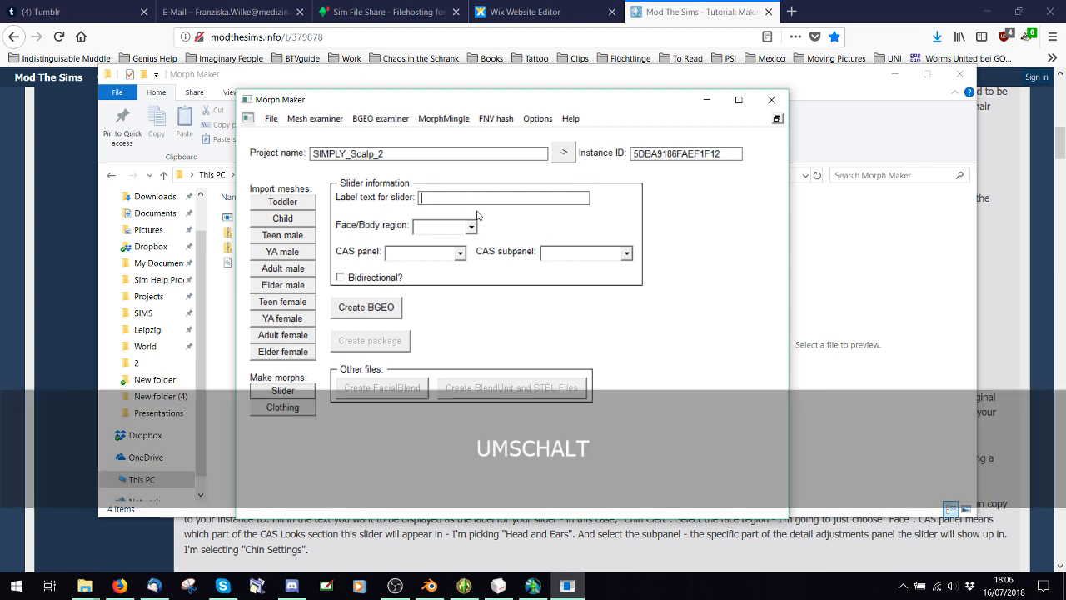
{"action": "type", "text": "er "}
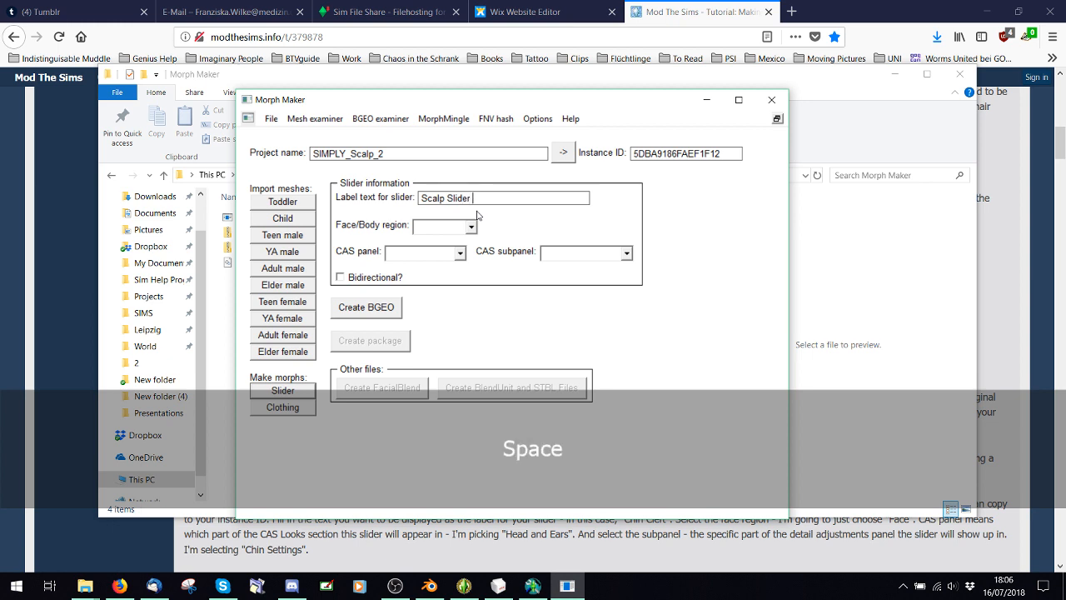
{"action": "type", "text": "2"}
- Set the slider's region to Body, CAS panel to Head and Ears and subpanel to Global, and make it bidirectional
{"action": "left_click", "coordinate": [471, 227]}
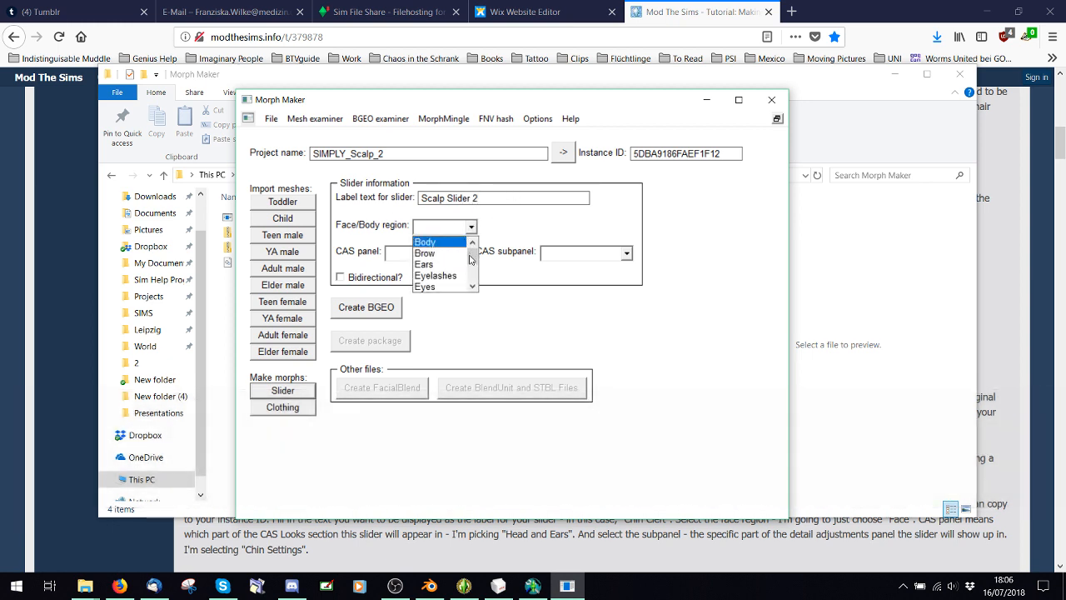
{"action": "left_click", "coordinate": [457, 242]}
{"action": "left_click", "coordinate": [458, 254]}
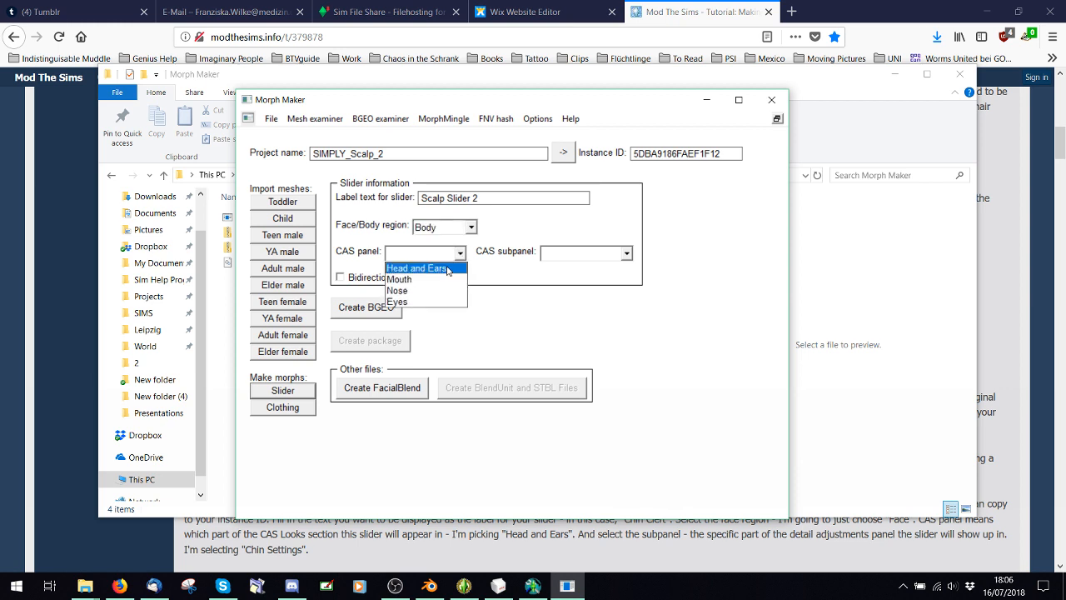
{"action": "left_click", "coordinate": [440, 268]}
{"action": "left_click", "coordinate": [627, 254]}
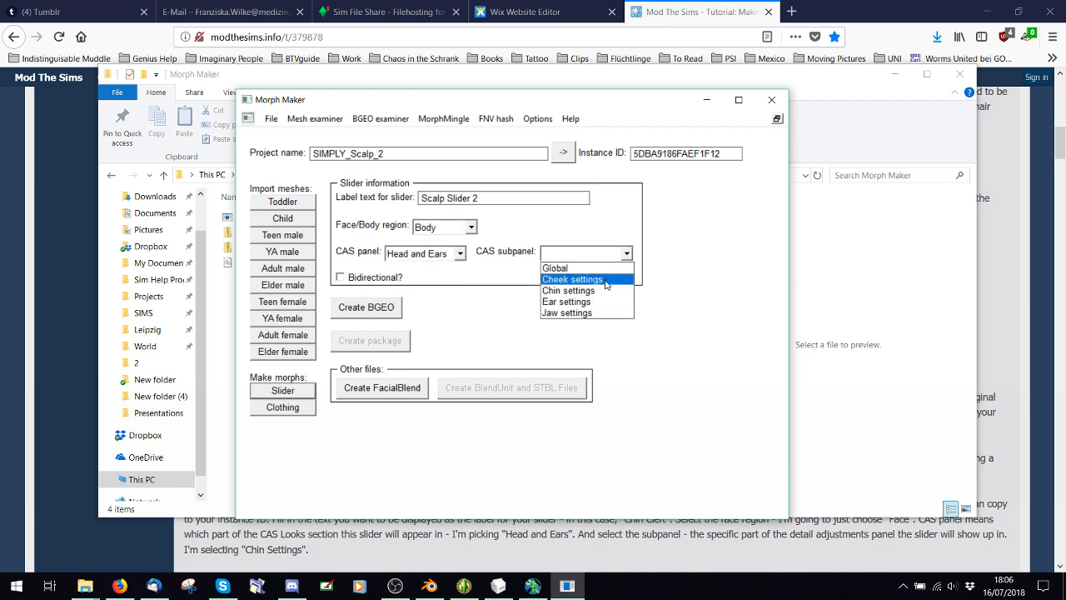
{"action": "left_click", "coordinate": [593, 268]}
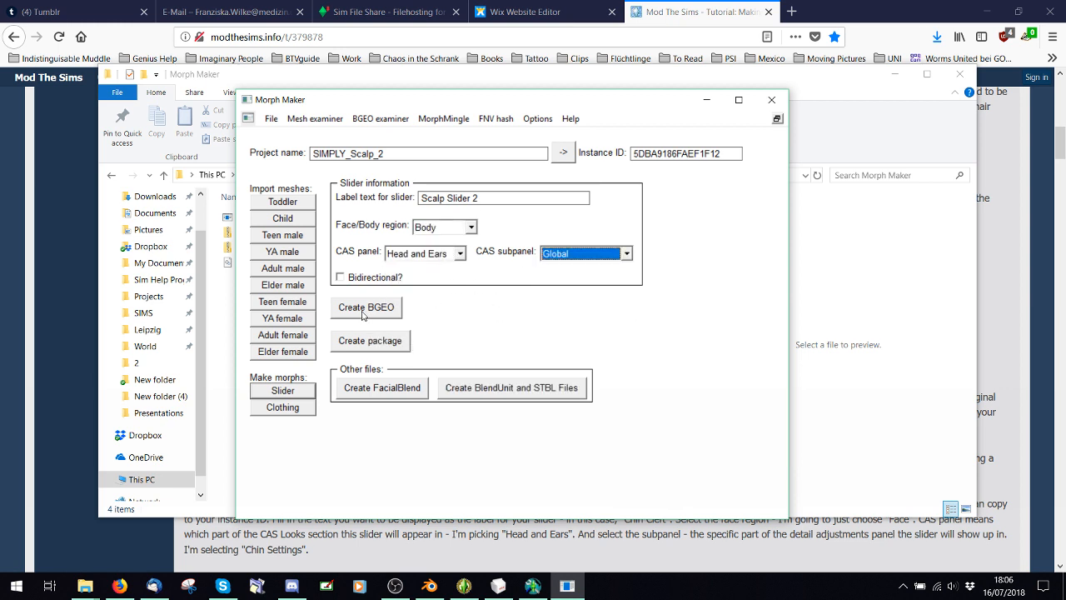
{"action": "left_click", "coordinate": [407, 278]}
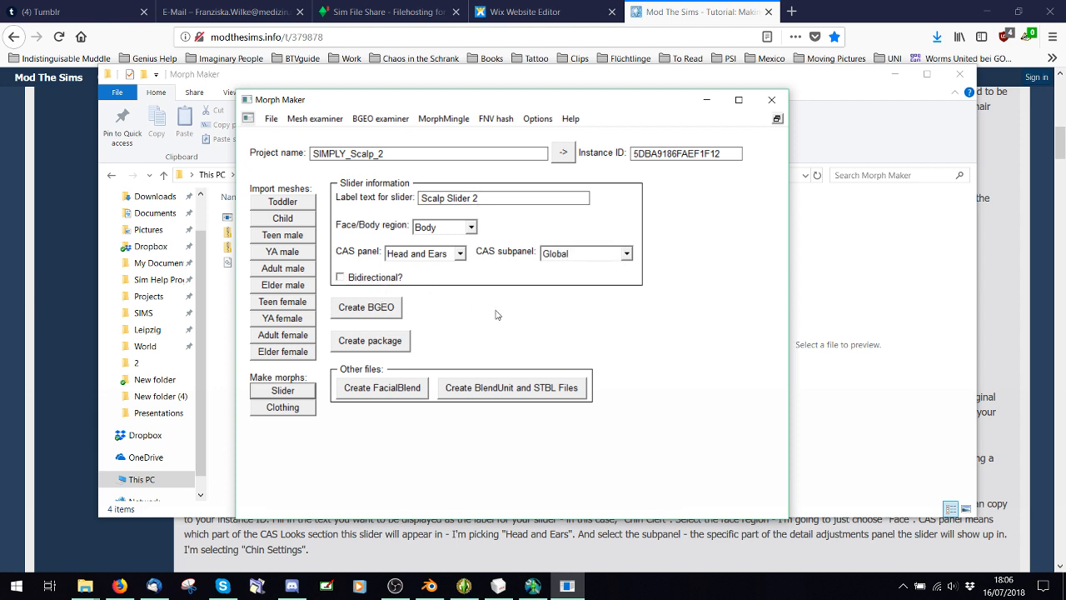
{"action": "left_click", "coordinate": [340, 276]}
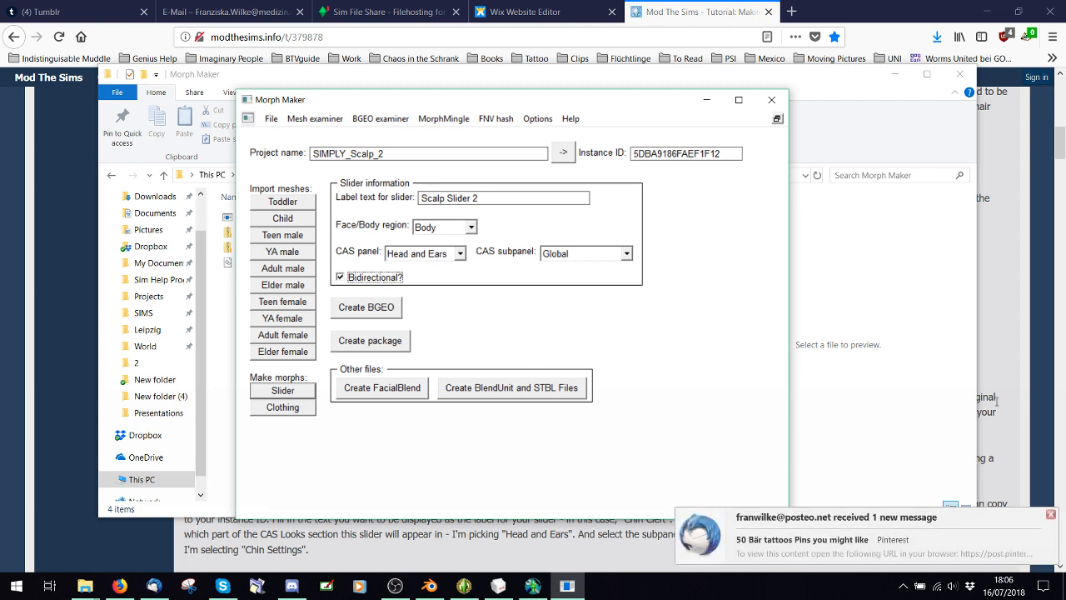
{"action": "left_click", "coordinate": [1050, 515]}
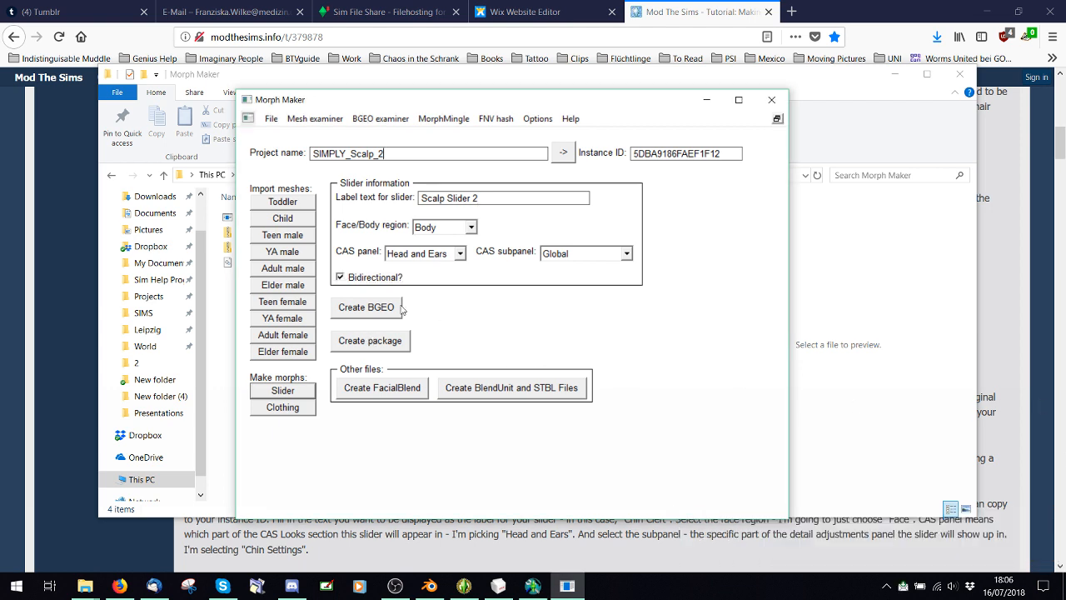
- Try to create the slider's BGEO file in folder 2 under the suggested SIMPLY_Scalp_2 file name
{"action": "left_click", "coordinate": [367, 307]}
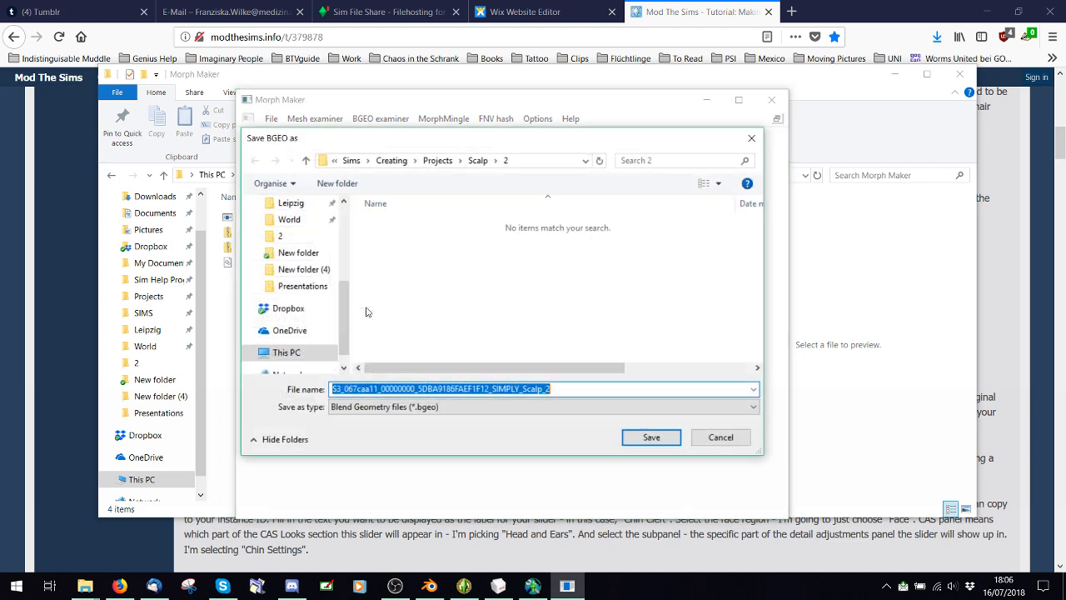
{"action": "left_click", "coordinate": [635, 438]}
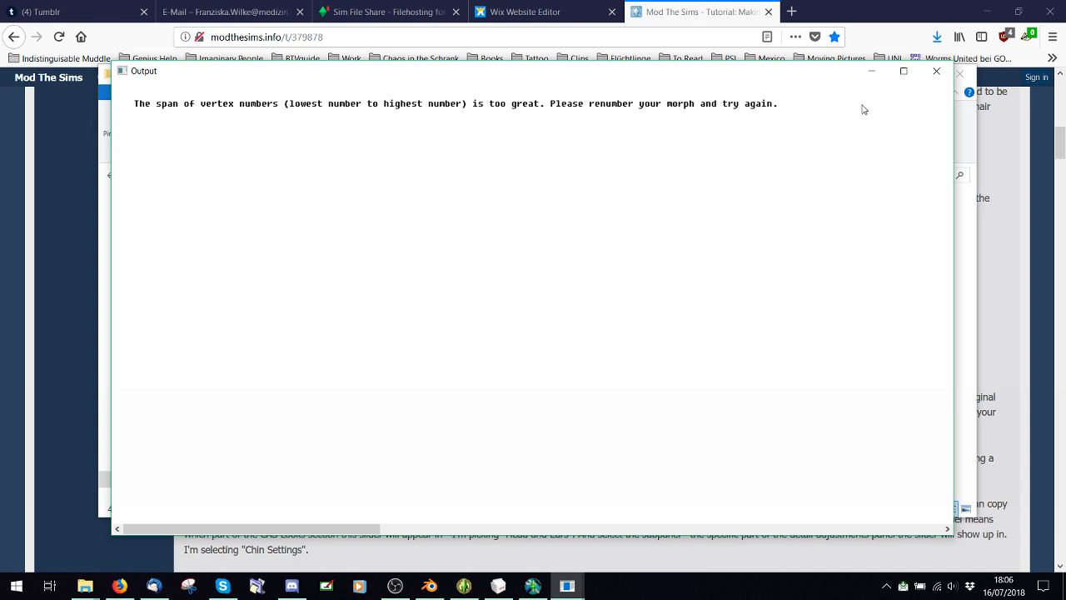
{"action": "left_click", "coordinate": [935, 73]}
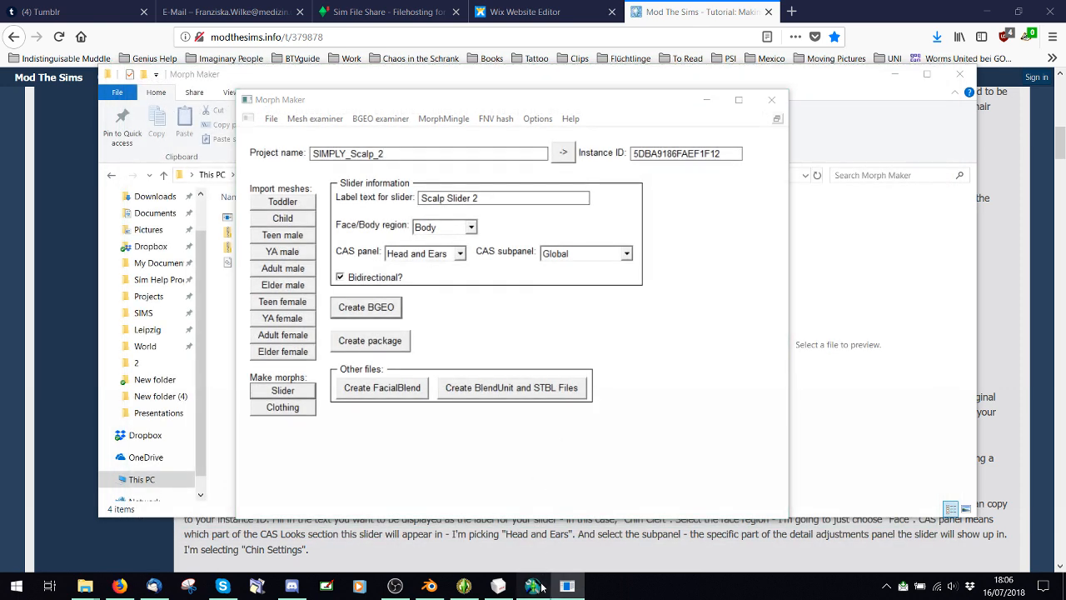
- Switch to Mesh Toolkit and examine the vertex ID ranges of HeadSlider.simgeom and ScalpID.simgeom
{"action": "key", "text": "alt+Tab"}
{"action": "left_click", "coordinate": [723, 182]}
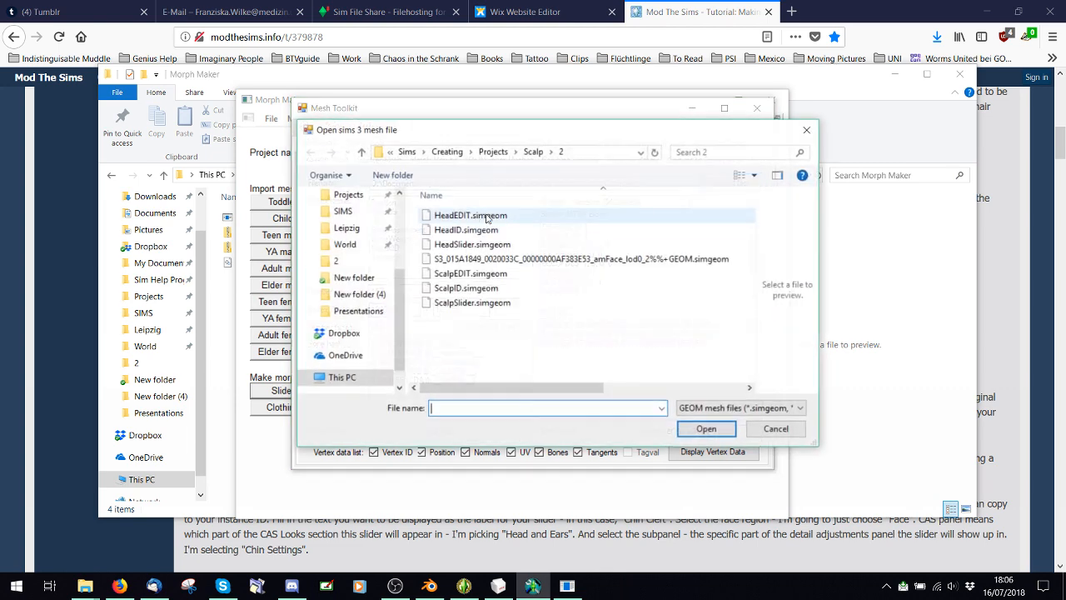
{"action": "double_click", "coordinate": [482, 245]}
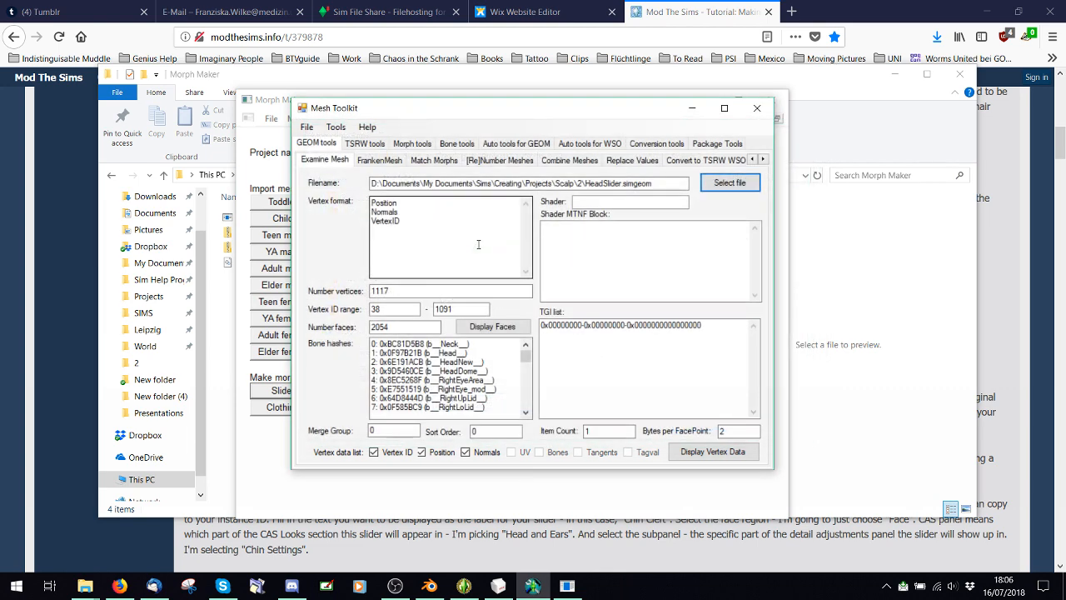
{"action": "left_click", "coordinate": [730, 182]}
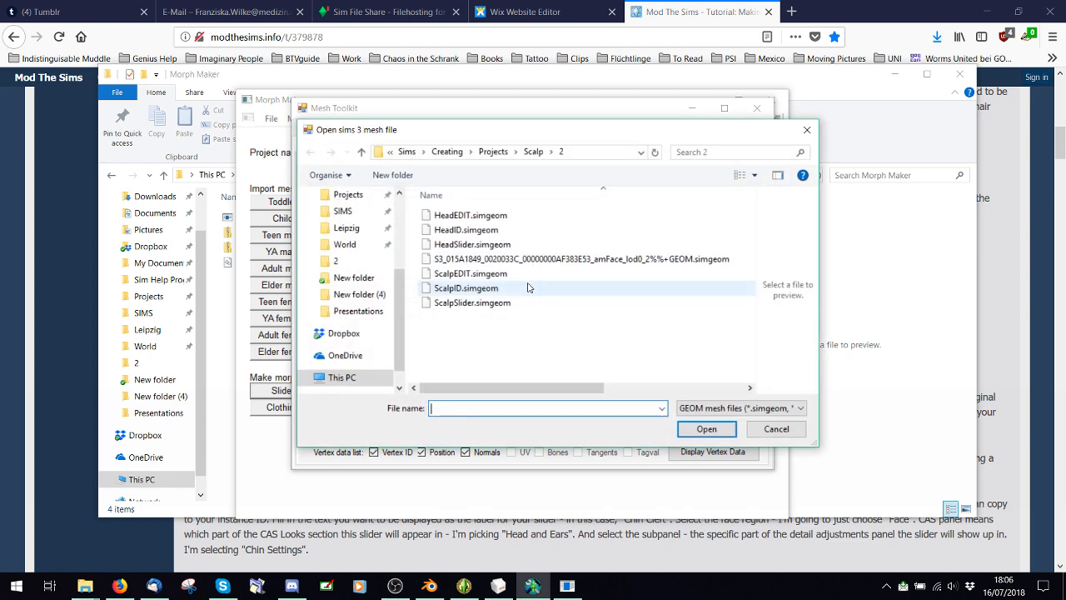
{"action": "left_click", "coordinate": [482, 292]}
{"action": "double_click", "coordinate": [481, 291]}
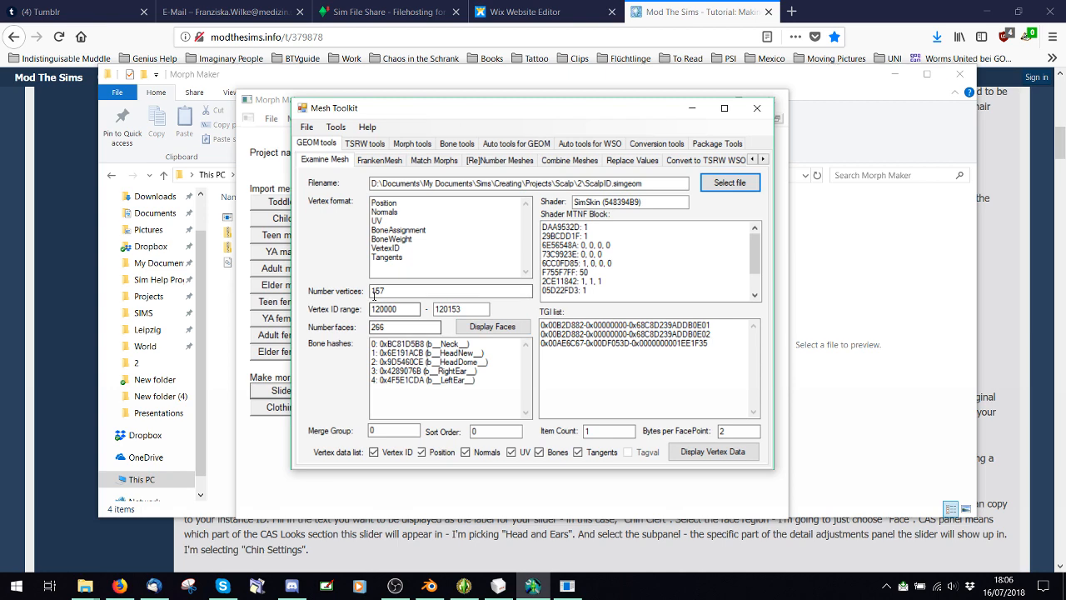
- Examine the vertex ID ranges of ScalpEDIT.simgeom, the original amFace_lod0 mesh and HeadID.simgeom, and close Mesh Toolkit
{"action": "left_click", "coordinate": [729, 183]}
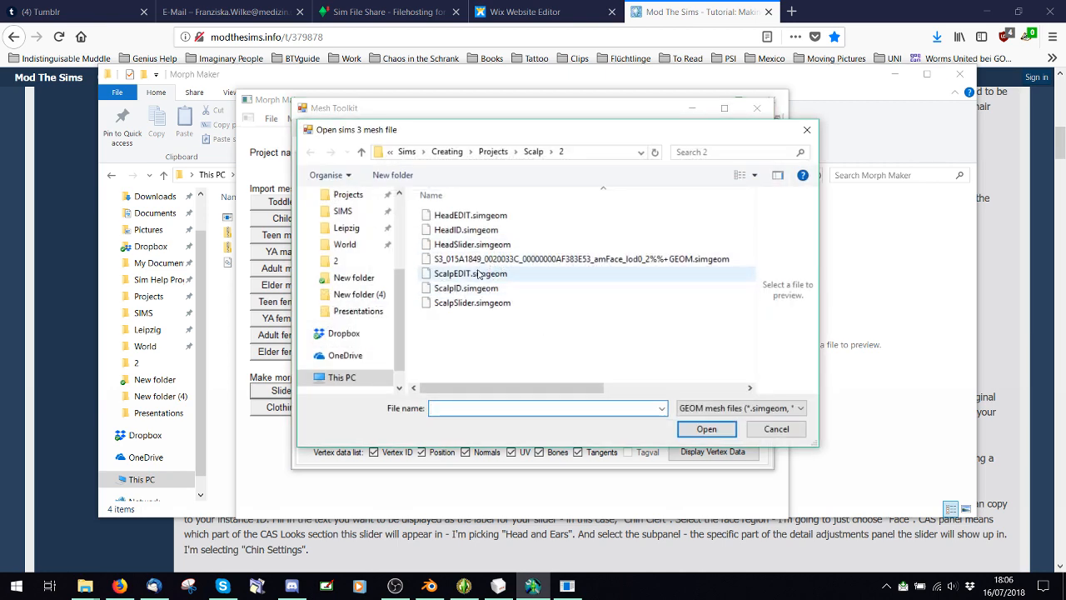
{"action": "double_click", "coordinate": [529, 273]}
{"action": "left_click", "coordinate": [737, 183]}
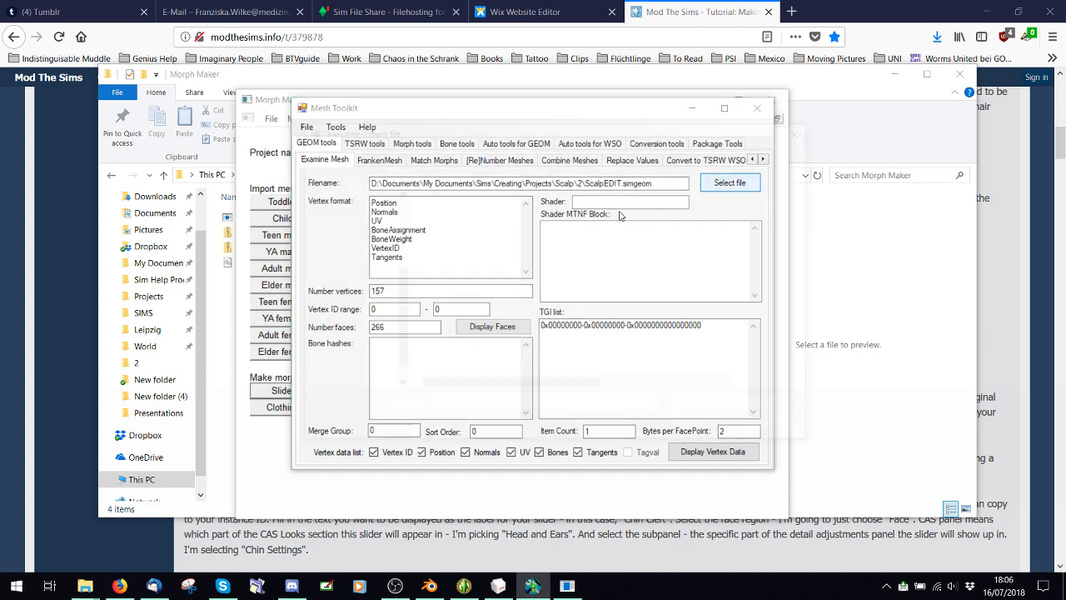
{"action": "double_click", "coordinate": [500, 259]}
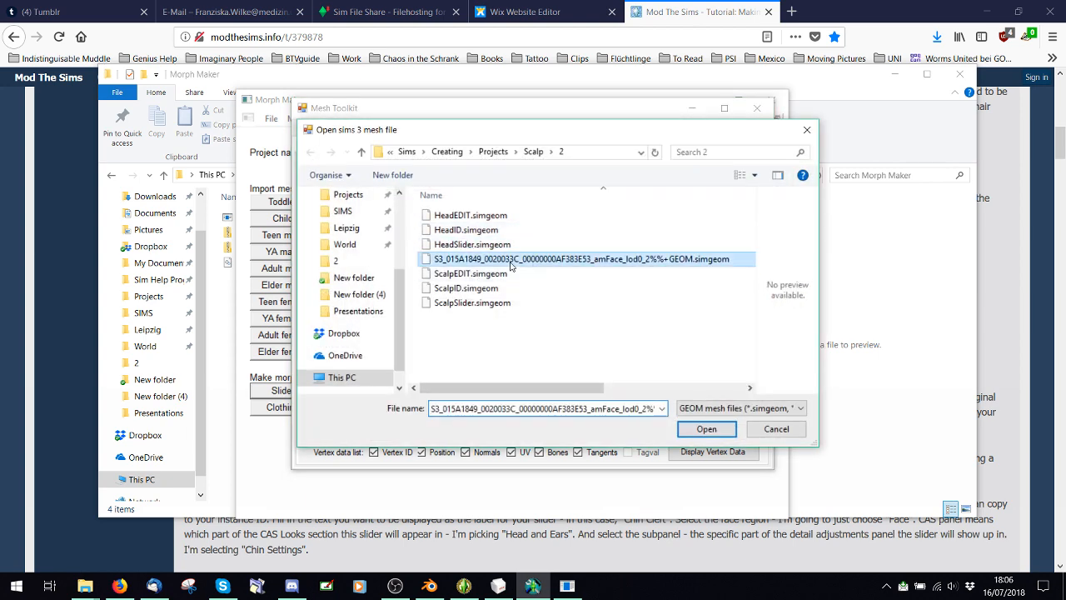
{"action": "left_click", "coordinate": [709, 190]}
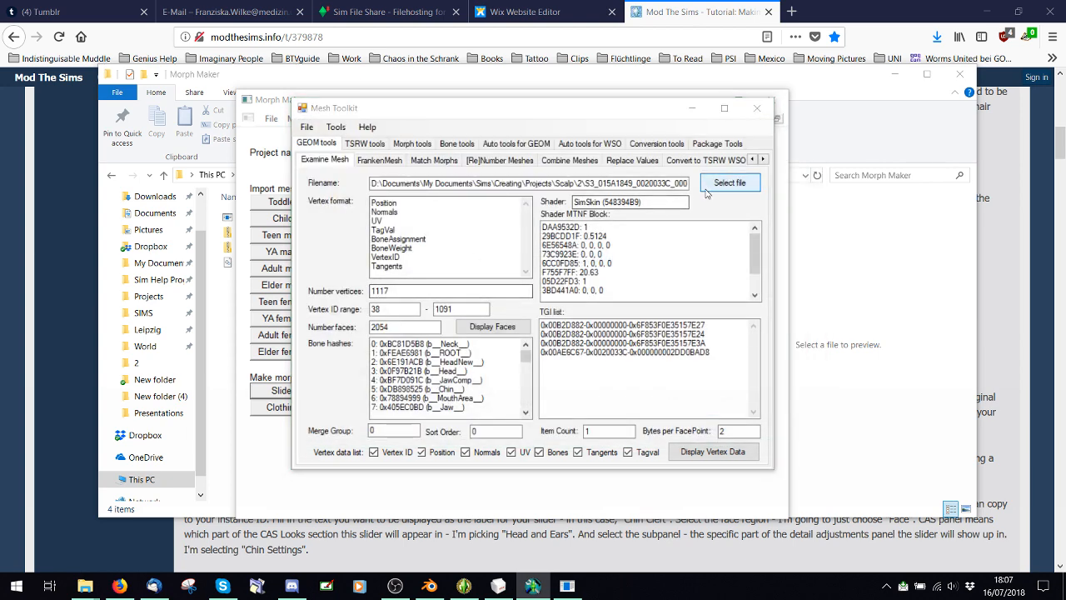
{"action": "double_click", "coordinate": [460, 233]}
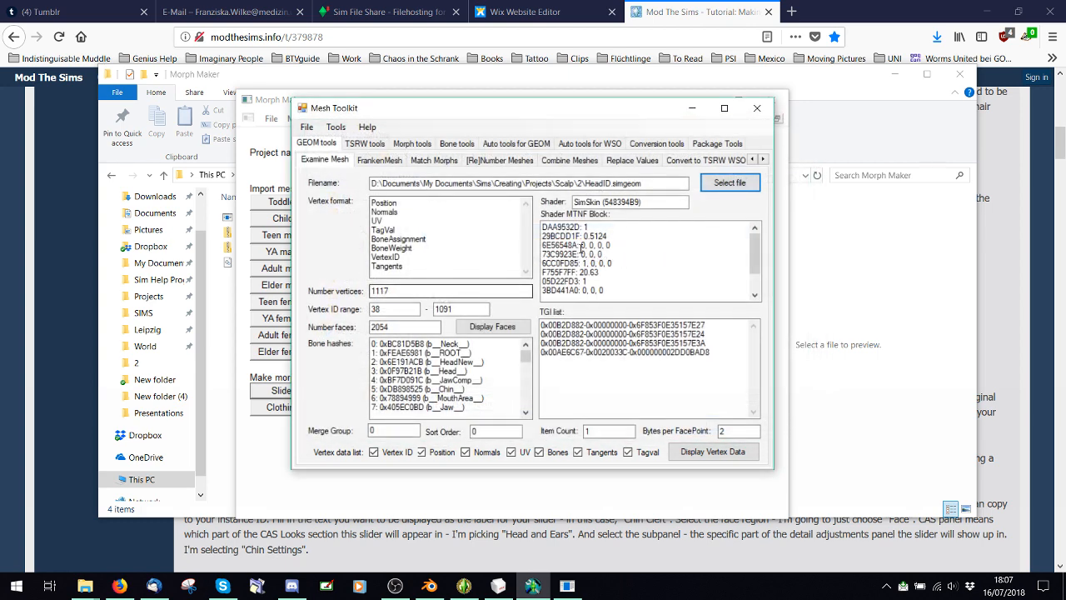
{"action": "left_click", "coordinate": [757, 108]}
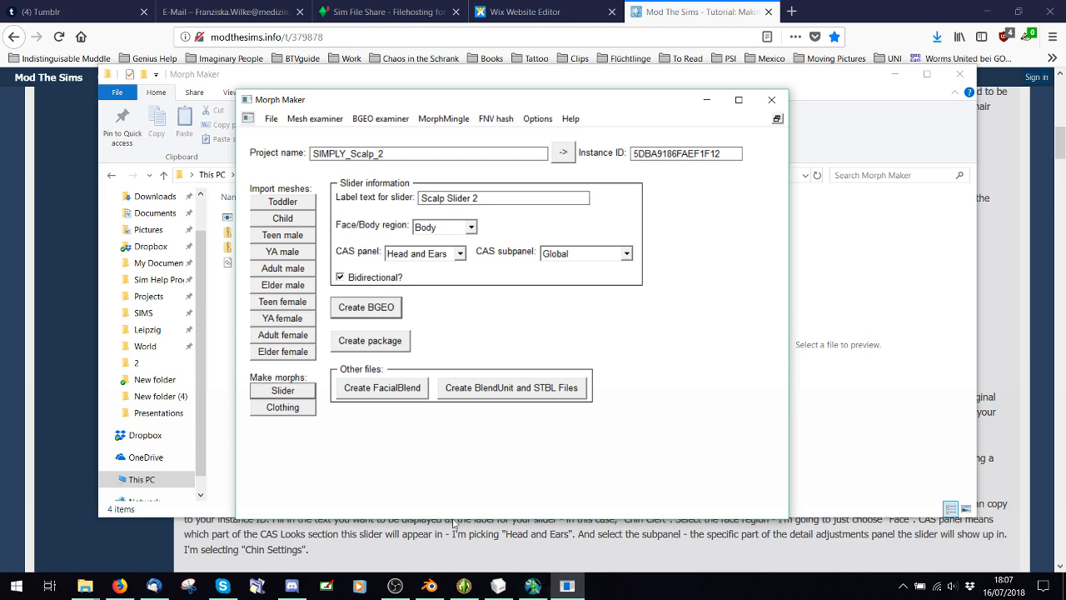
- Retry creating the BGEO file for SIMPLY_Scalp_2 in folder 2 and close the output window
{"action": "left_click", "coordinate": [373, 308]}
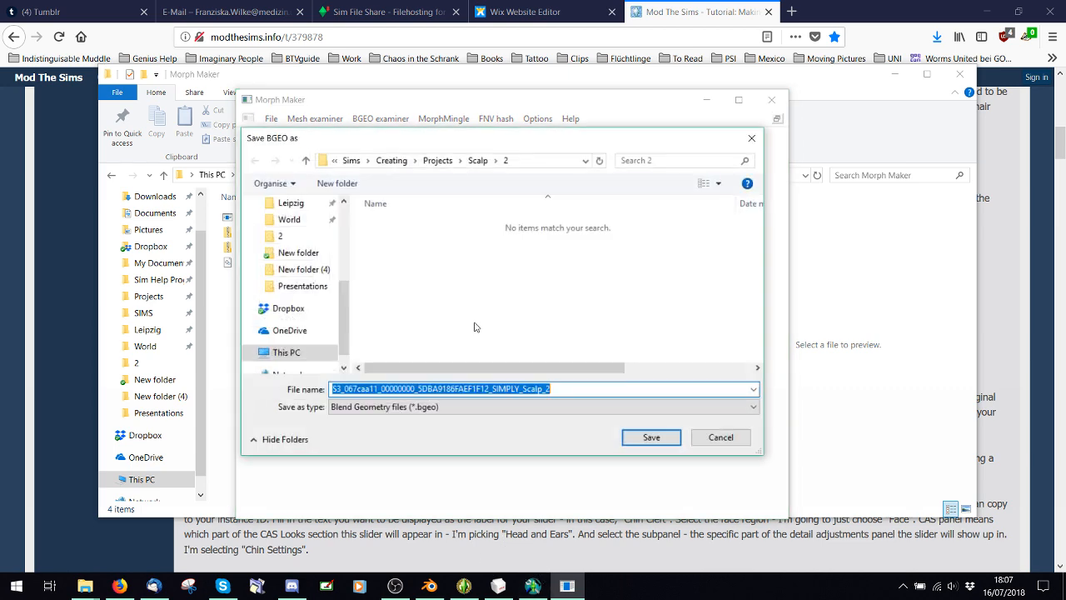
{"action": "left_click", "coordinate": [652, 436]}
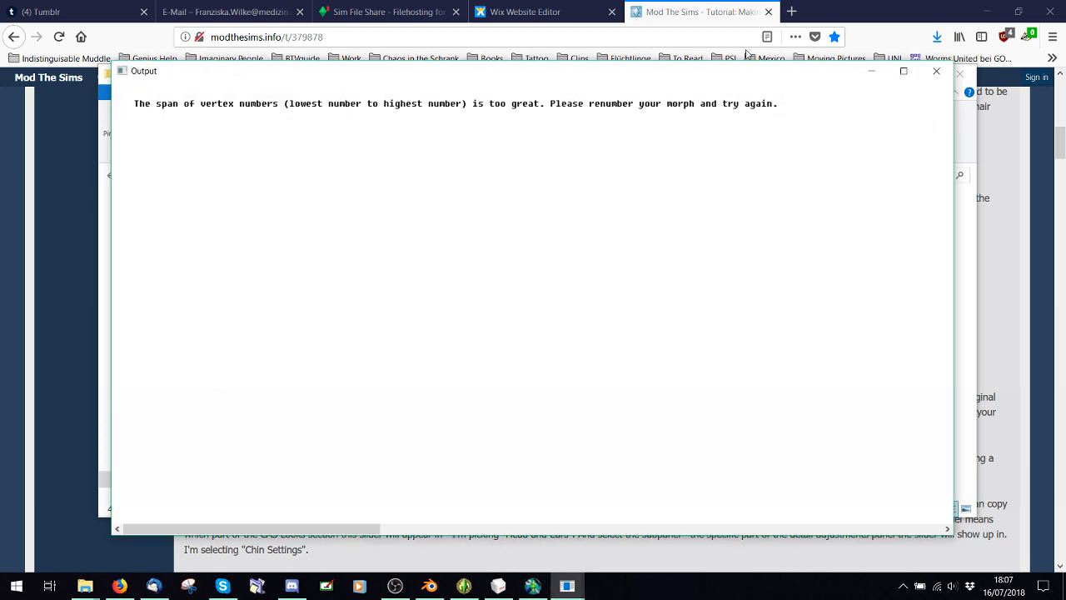
{"action": "left_click", "coordinate": [936, 71]}
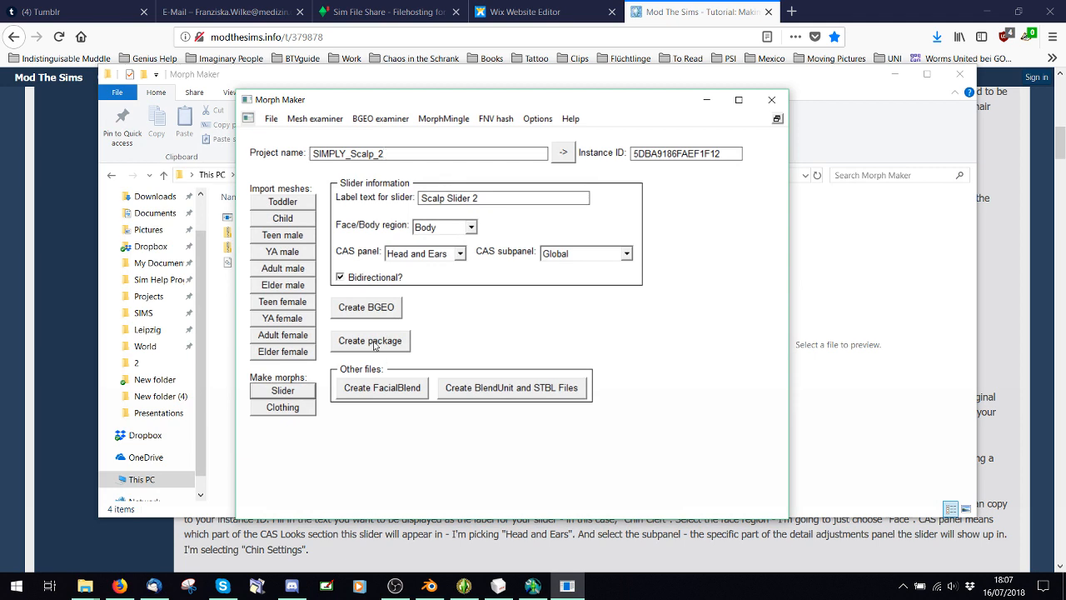